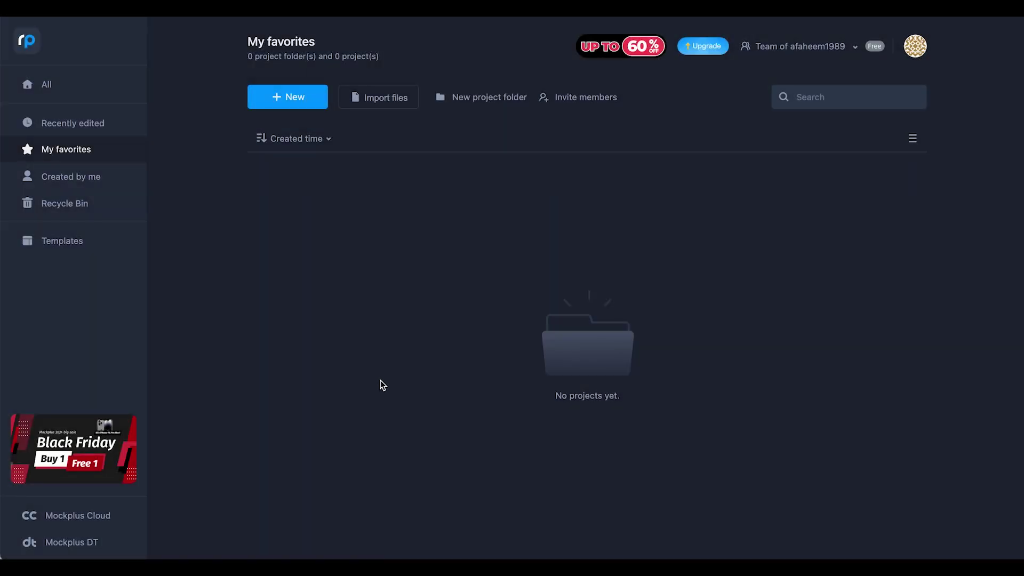
Create a new project named "Movies App Wireframe" with the iPhone 14 (390 × 844) artboard size.
left_click(284, 99)
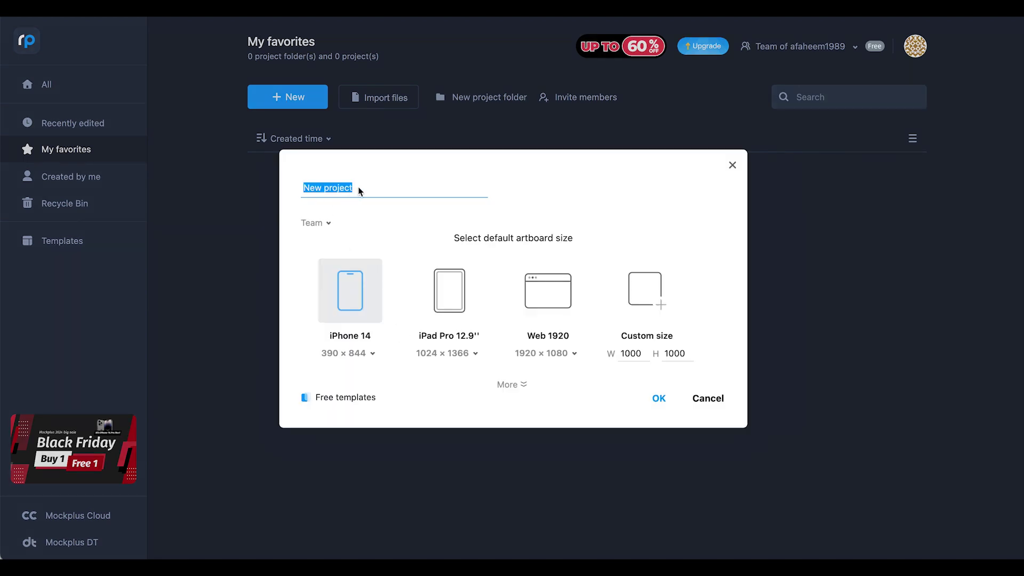
type("Movies App Wireframe")
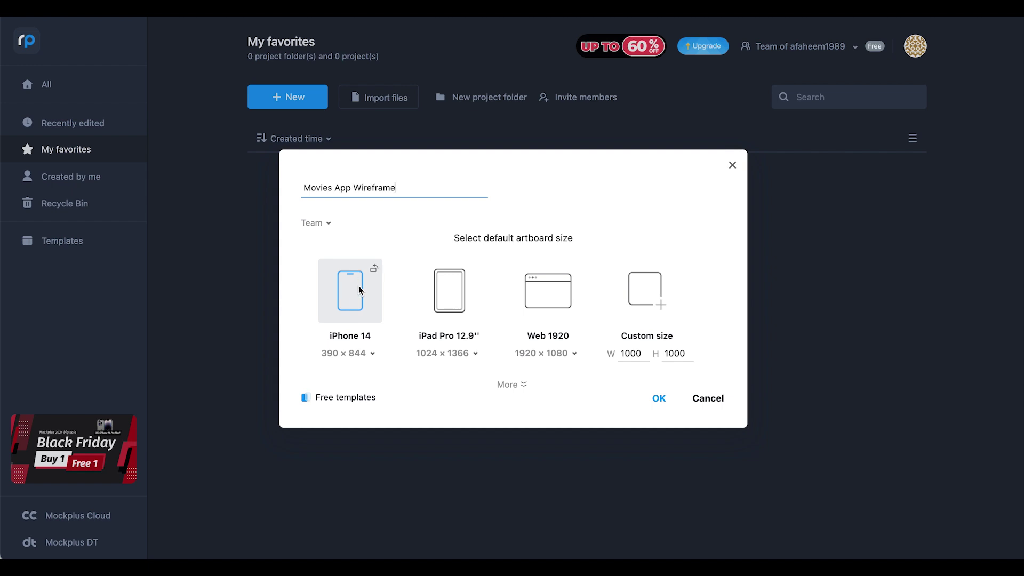
left_click(647, 400)
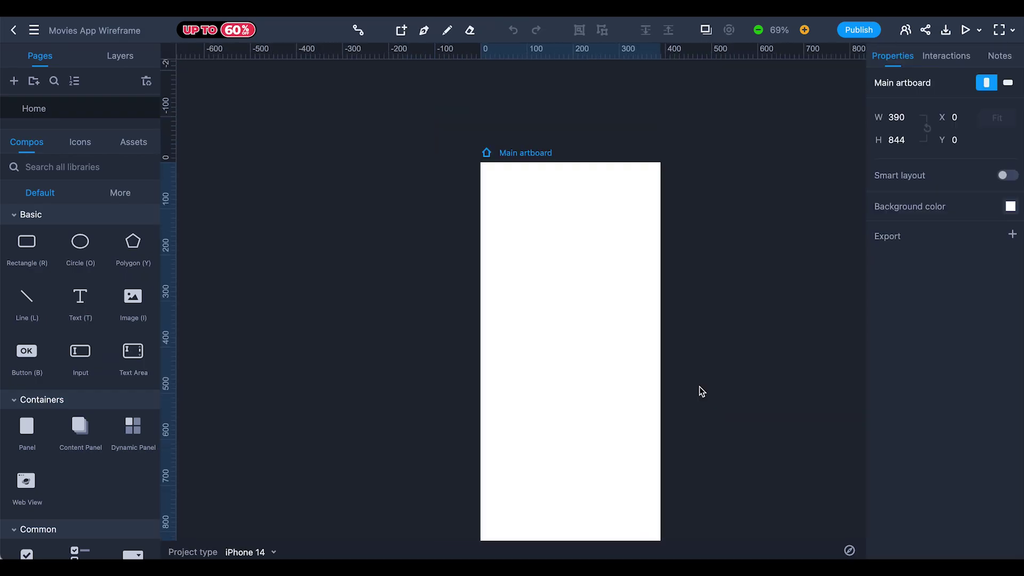
Search the components for "image" and place an image placeholder about 390 × 268 across the top of the artboard.
left_click(542, 161)
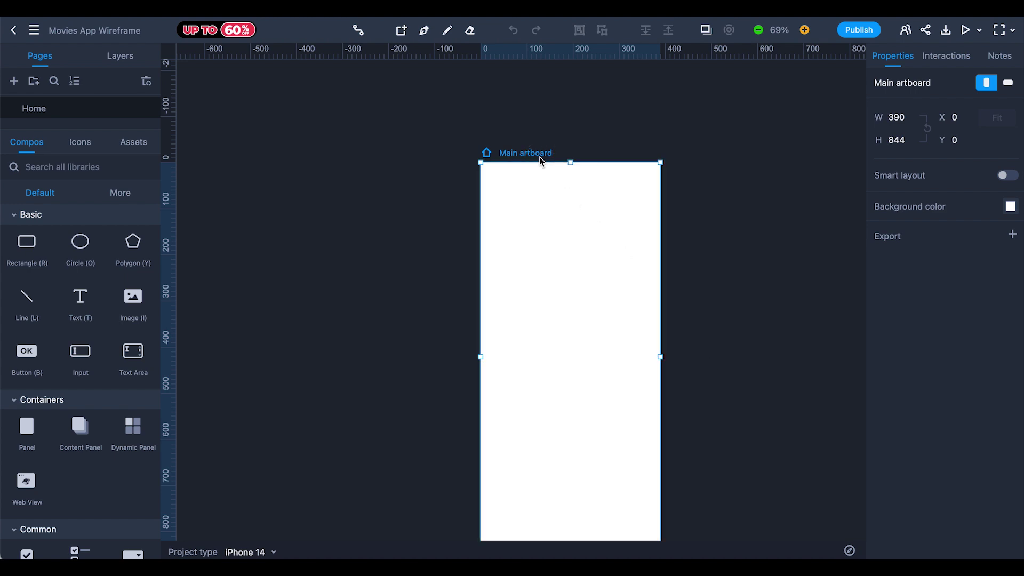
double_click(540, 157)
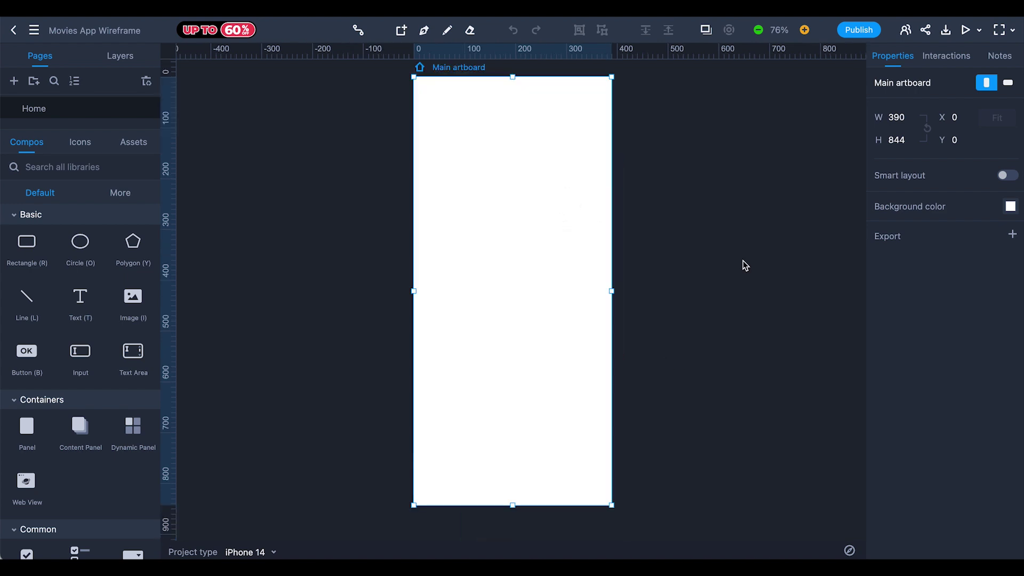
left_click(741, 251)
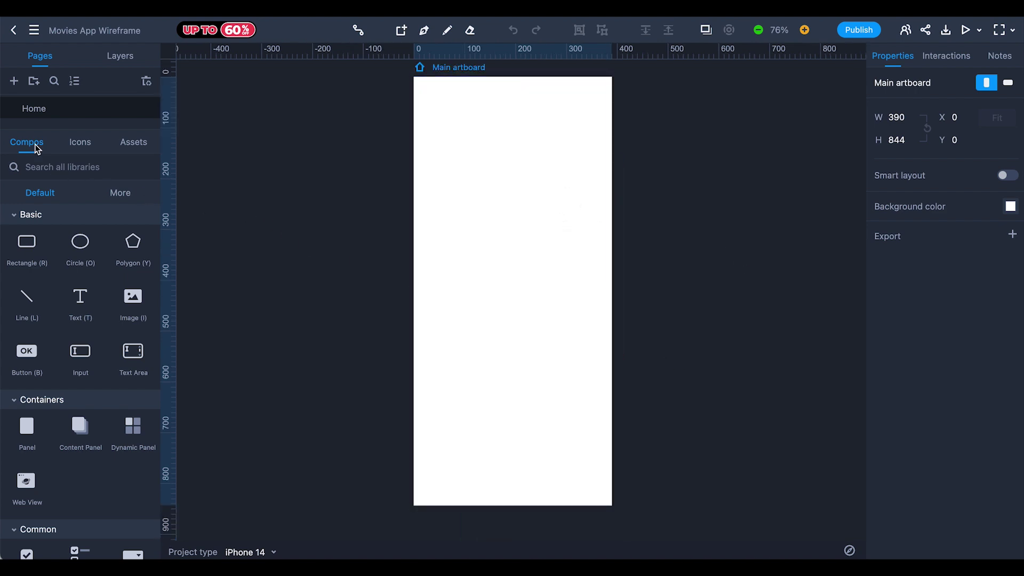
left_click(65, 169)
type("image")
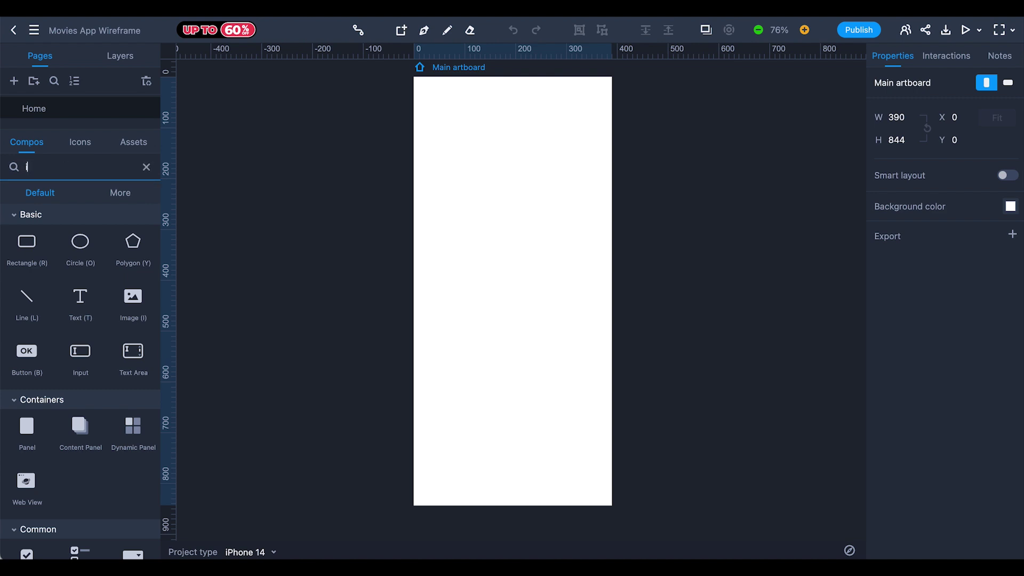
left_click_drag(27, 243, 614, 216)
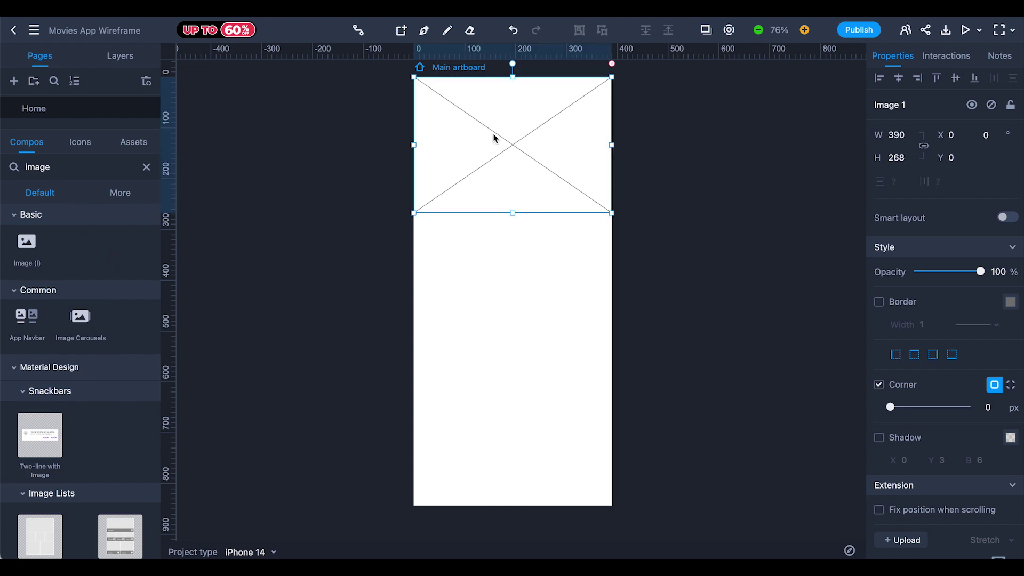
Set the image placeholder's height to 250.
scroll(494, 136, "up", 5)
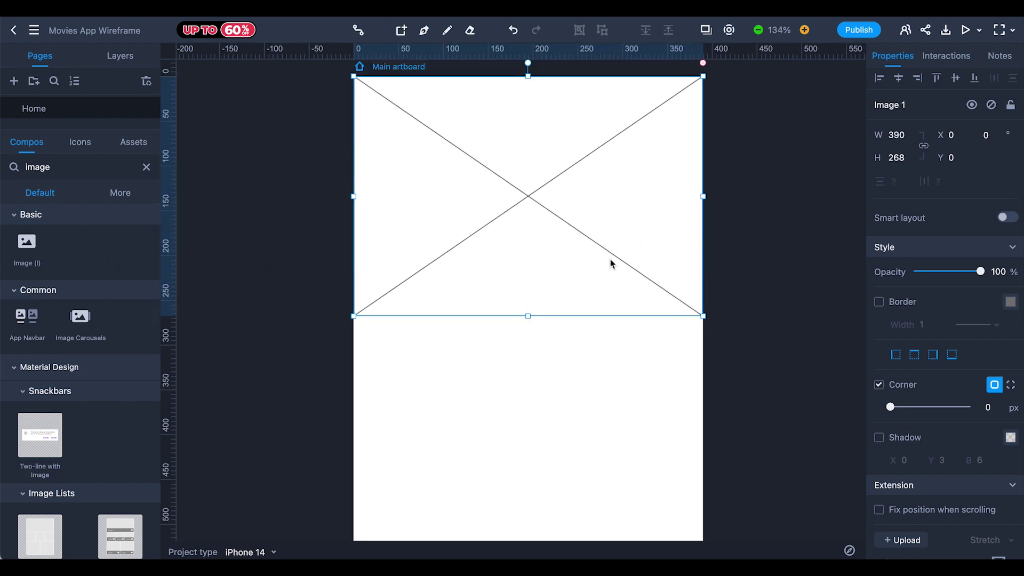
scroll(552, 270, "up", 1)
left_click(902, 158)
type("2")
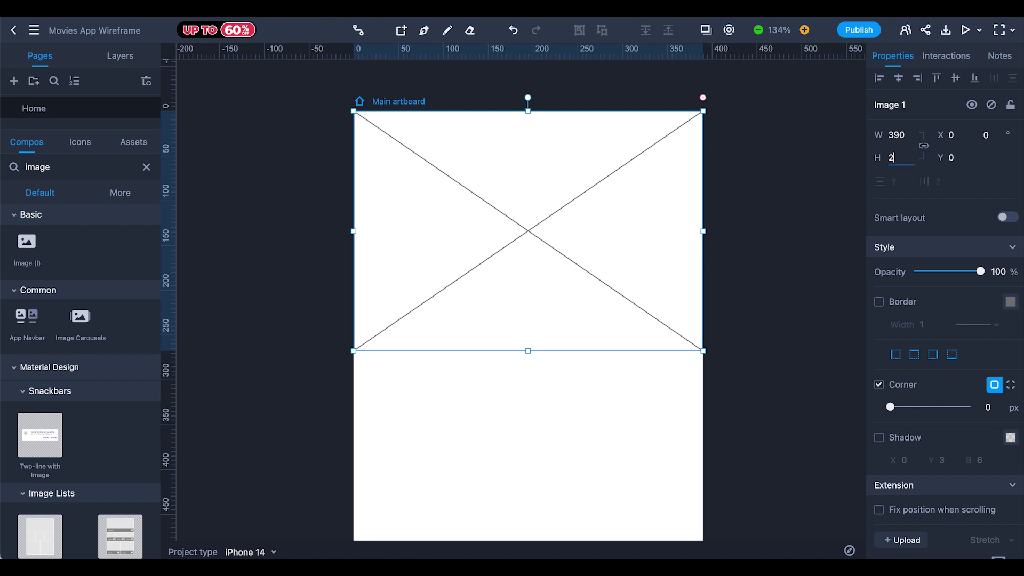
type("50")
key("Return")
left_click(271, 170)
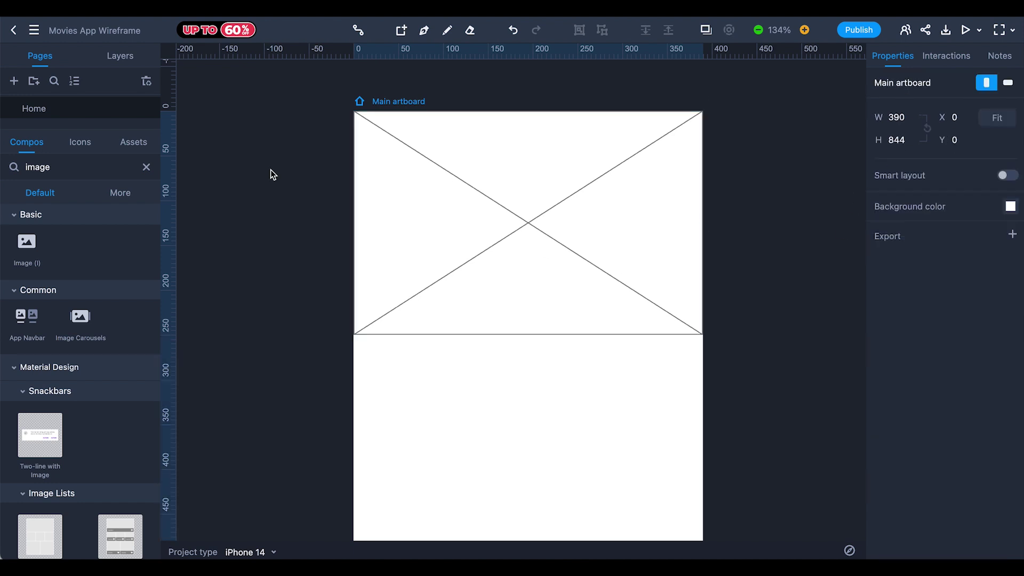
Add a text component on the image placeholder reading "Welcome back,".
left_click(143, 166)
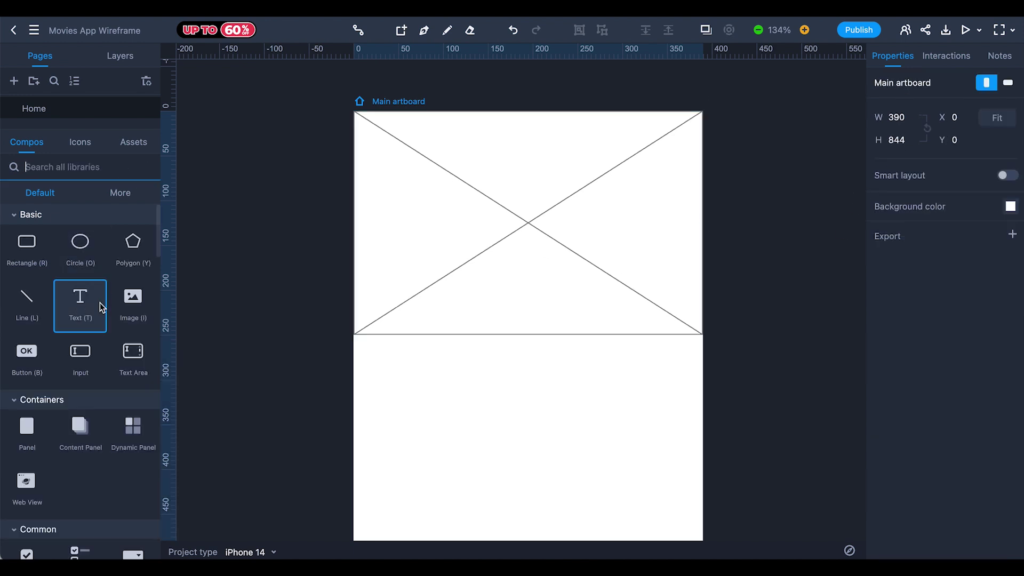
left_click_drag(80, 305, 430, 216)
double_click(481, 220)
key("ctrl+a")
type("Welcome back")
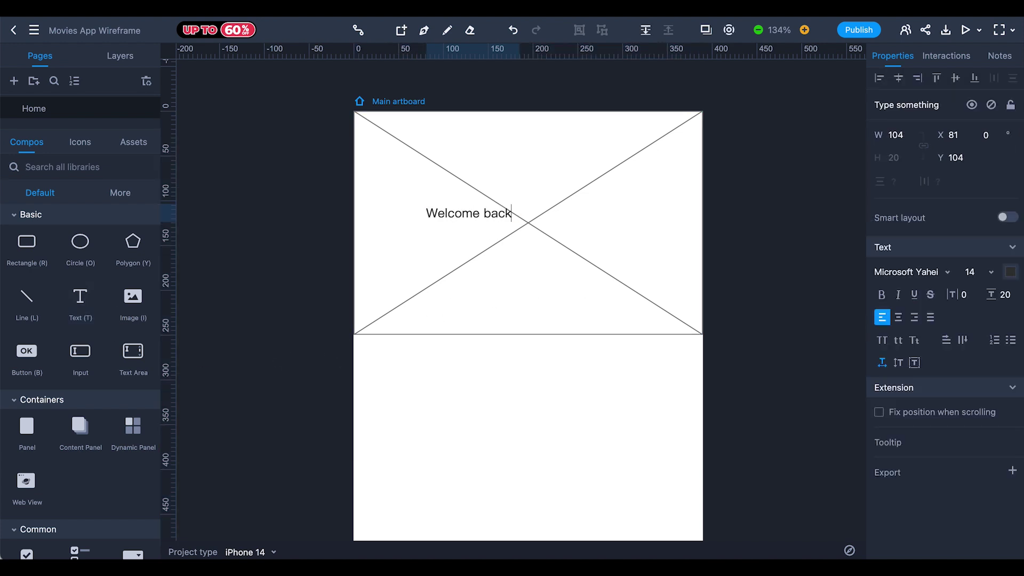
type(",")
Move the "Welcome back," text to the image's upper-left area at X 20, Y 43.
left_click_drag(451, 211, 410, 151)
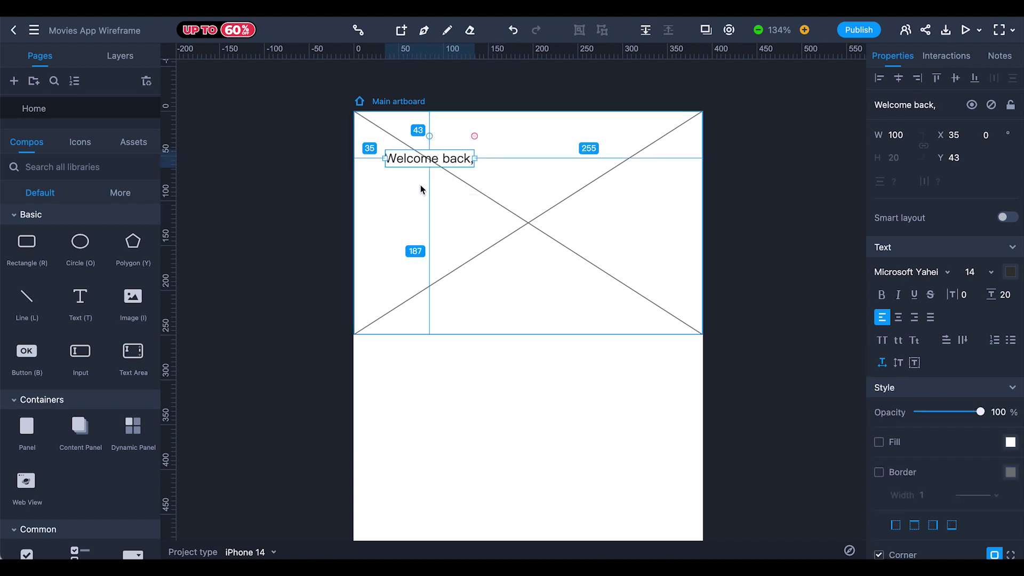
key("Left")
key("Left")
key("Left")
key("Left")
key("Left")
key("Left")
key("Left")
key("Left")
key("Left")
key("Left")
key("Left")
key("Left")
key("Left")
key("Left")
key("Left")
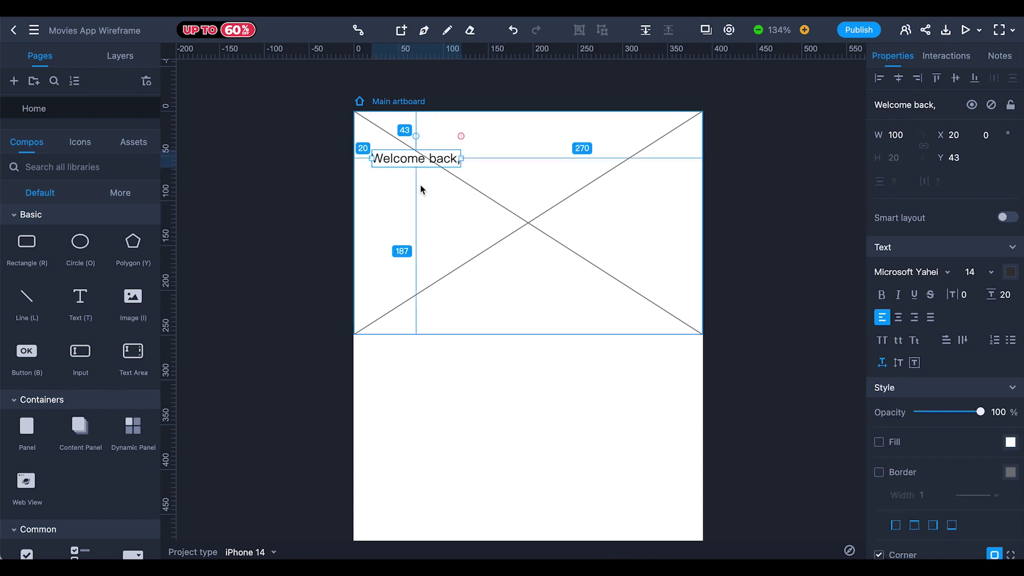
Duplicate the "Welcome back," text directly beneath itself at Y 63 and set the copy's font size to 28.
left_click_drag(415, 160, 423, 177)
left_click(971, 273)
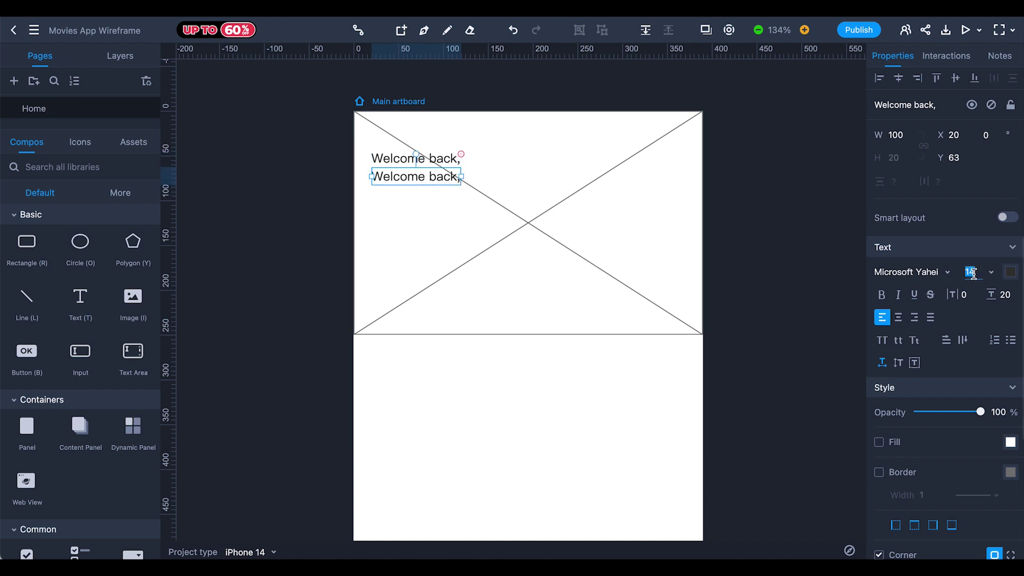
type("28")
key("Return")
Replace the larger copy's text with the sample user's first name and an exclamation mark, and make it bold.
double_click(459, 190)
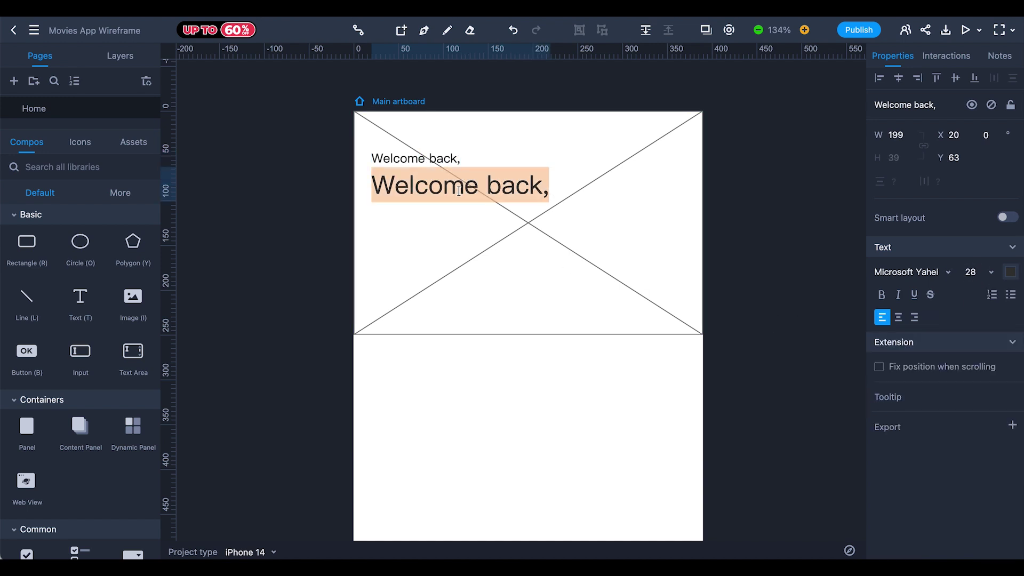
type("Alexander!")
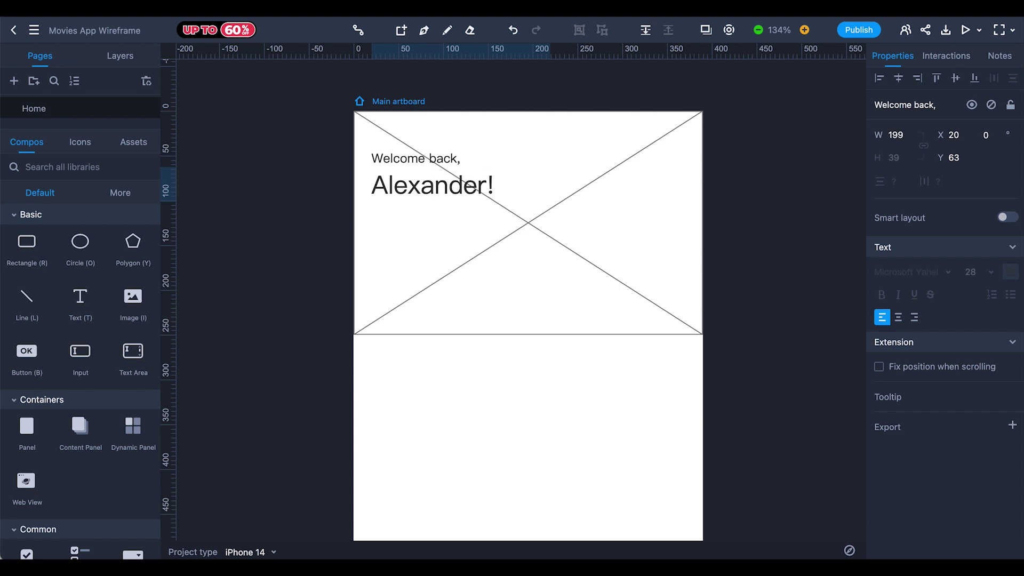
key("Escape")
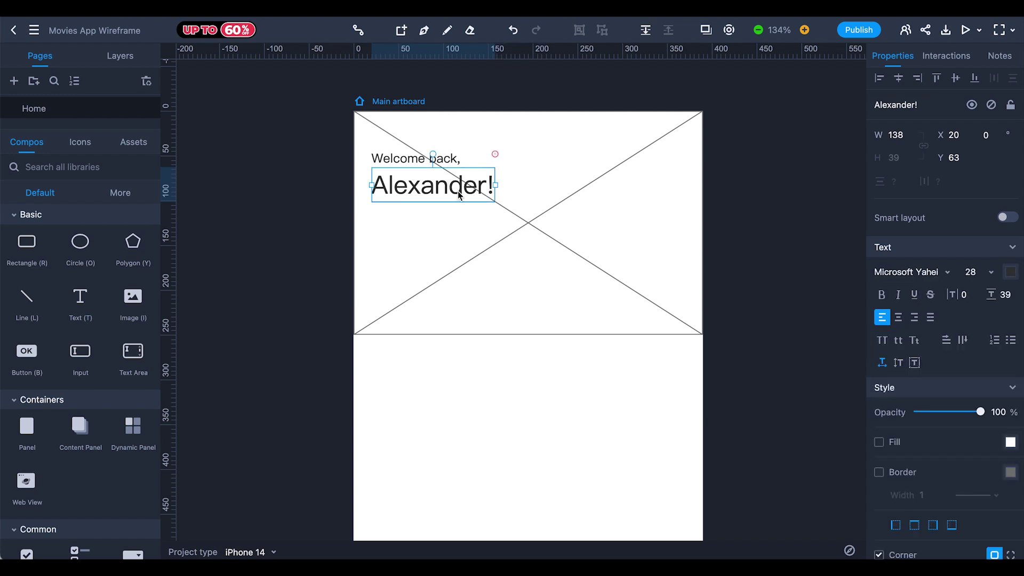
key("ctrl+b")
left_click(448, 160, "shift")
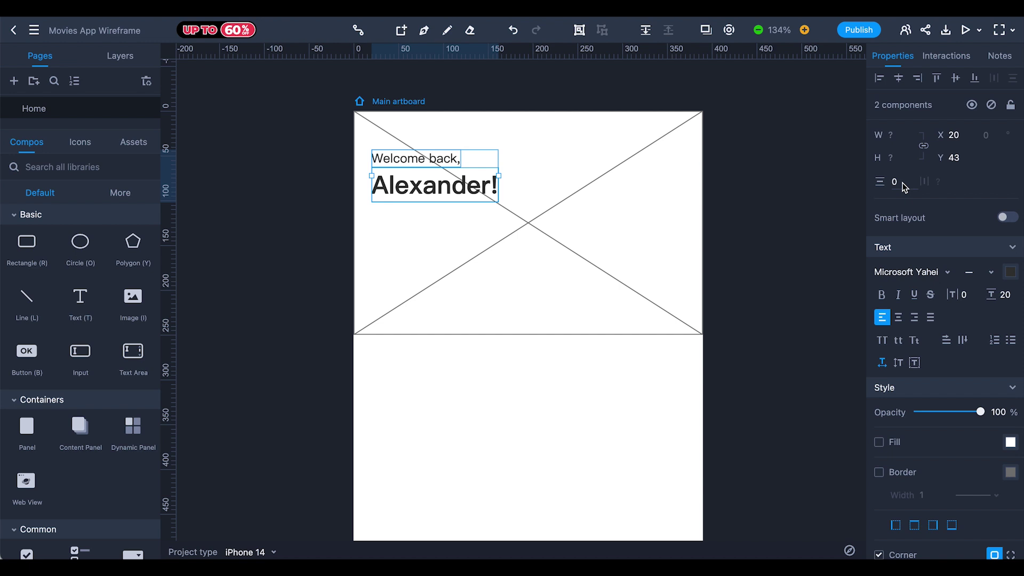
left_click(773, 232)
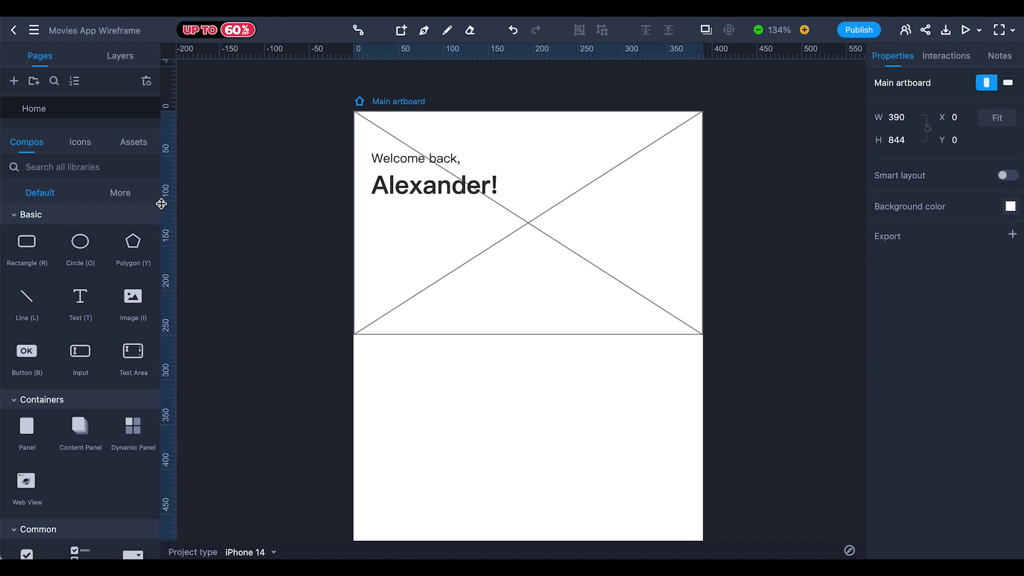
Search the icons for "download" and place the underlined down-arrow icon opposite the greeting at about X 295, Y 59.
left_click(81, 144)
left_click(41, 173)
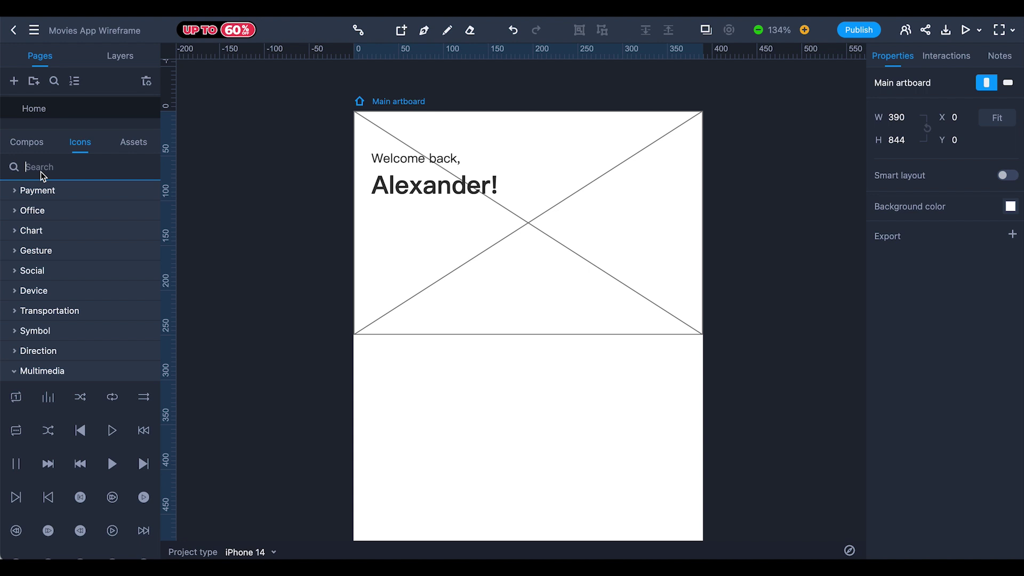
type("download")
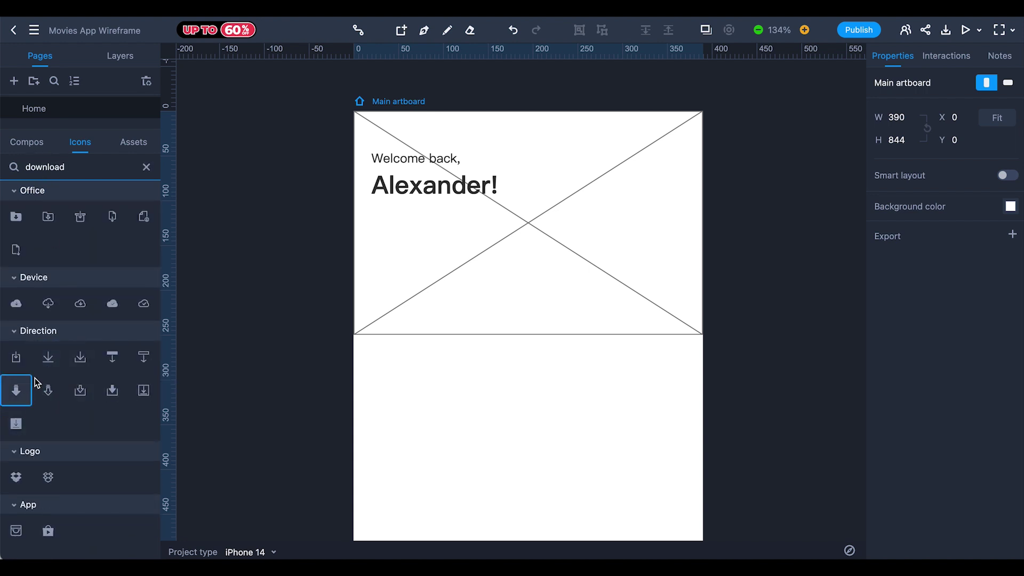
left_click_drag(48, 366, 630, 180)
Search the icons for "search" and place the magnifier icon to the right of the download icon with a gap of 10.
left_click(146, 167)
type("search")
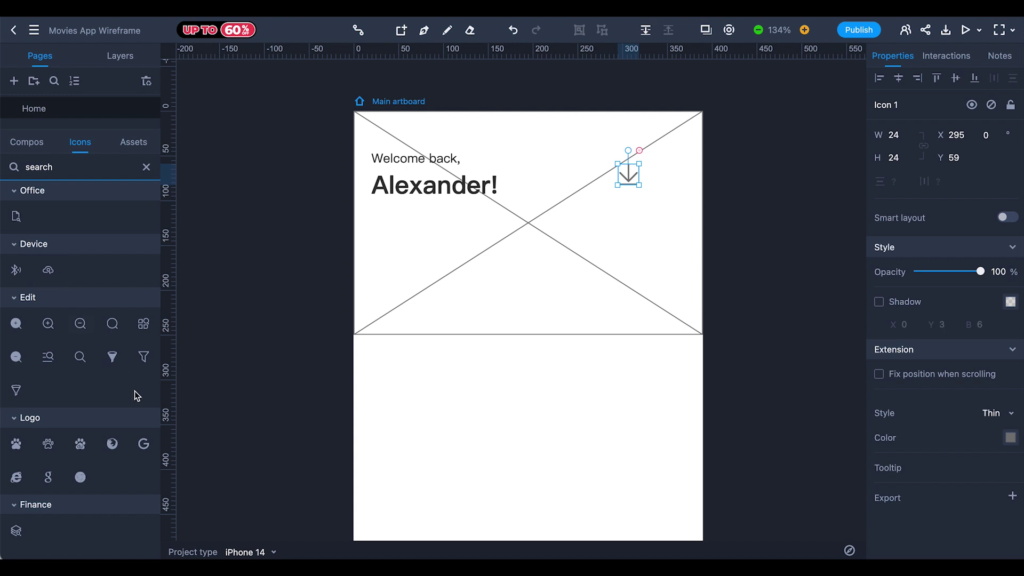
left_click_drag(112, 325, 622, 211)
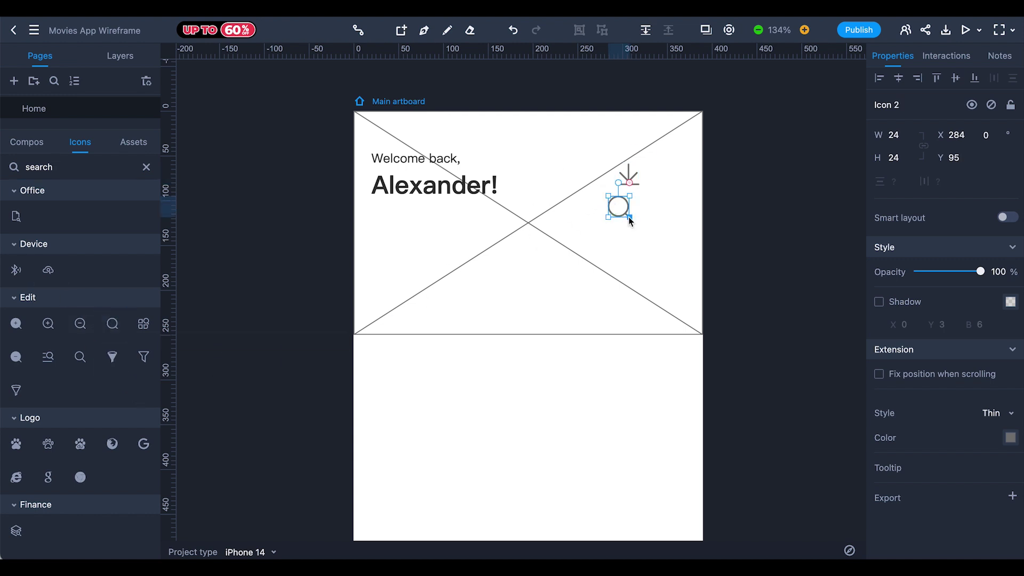
Group the "Welcome back," text with the bold name text below it.
left_click(435, 187)
left_click(414, 160, "shift")
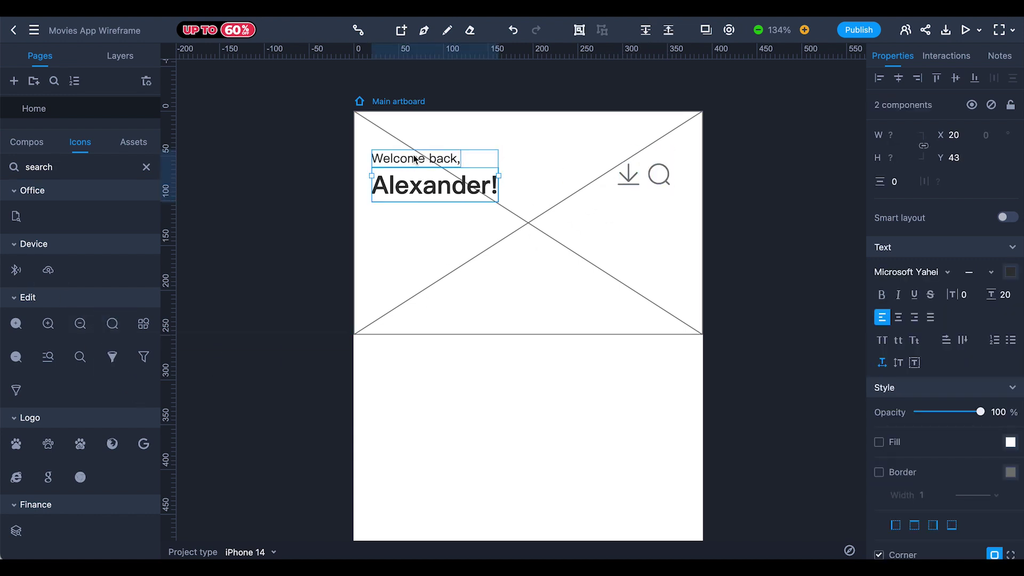
key("ctrl+g")
Align the download and search icons with the greeting group along their vertical middles.
left_click(627, 172)
left_click(660, 175, "shift")
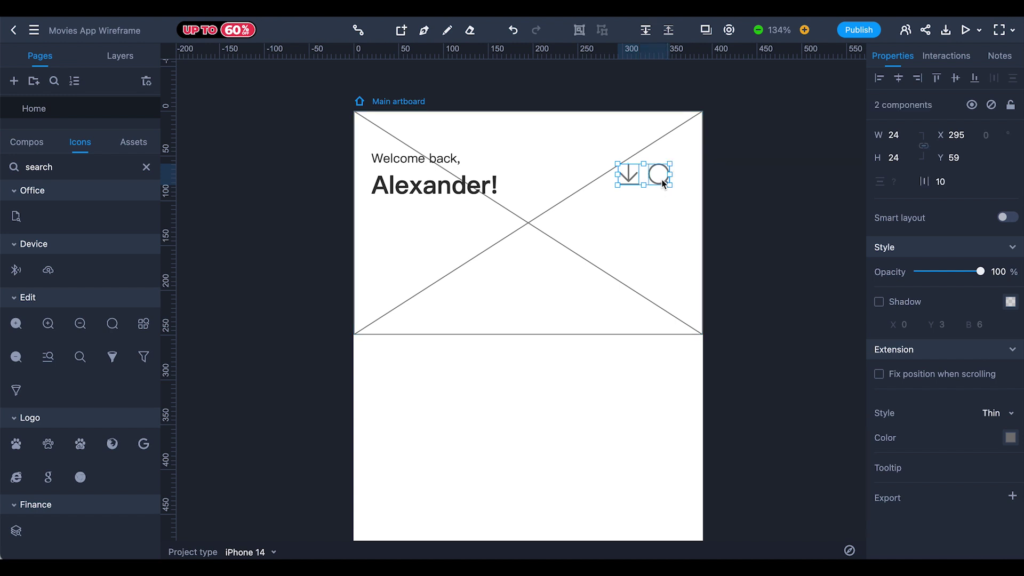
left_click(445, 191, "shift")
left_click(955, 78)
left_click(802, 174)
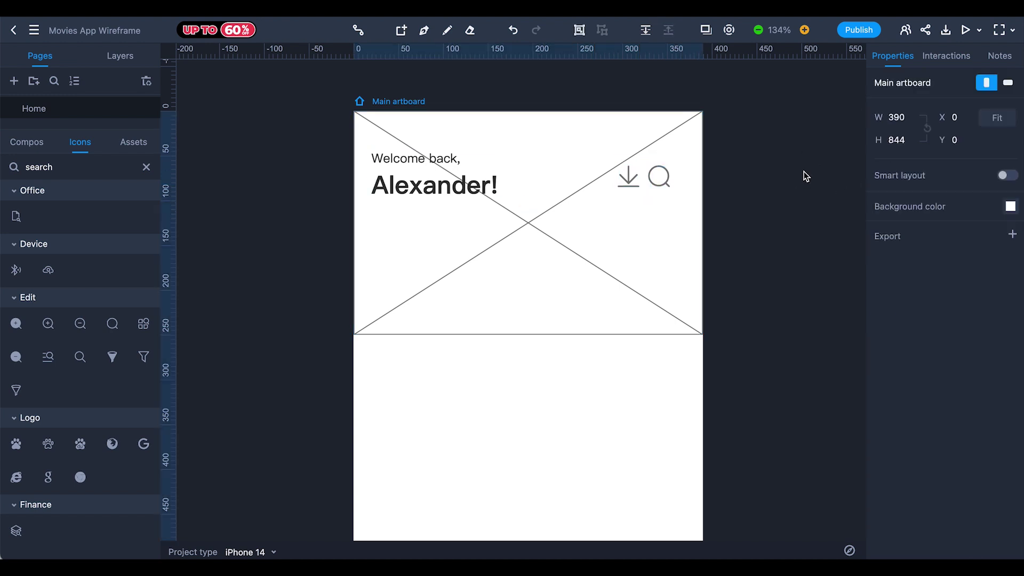
Widen the gap between the download and search icons to 20 and shift the pair to X 282.
left_click_drag(629, 176, 619, 176)
left_click(659, 183, "shift")
key("Right")
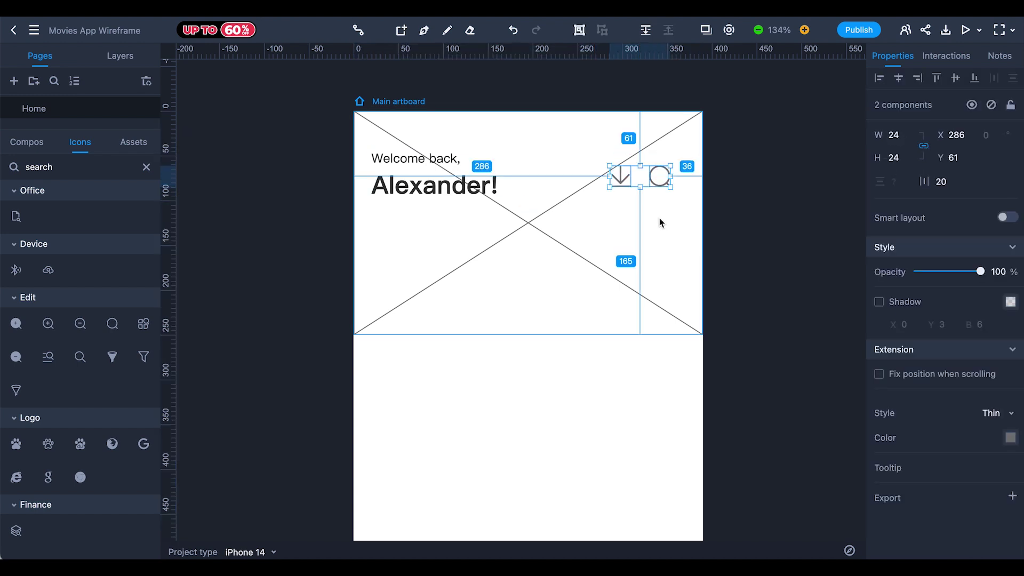
key("Left")
key("Left")
key("Left")
key("Left")
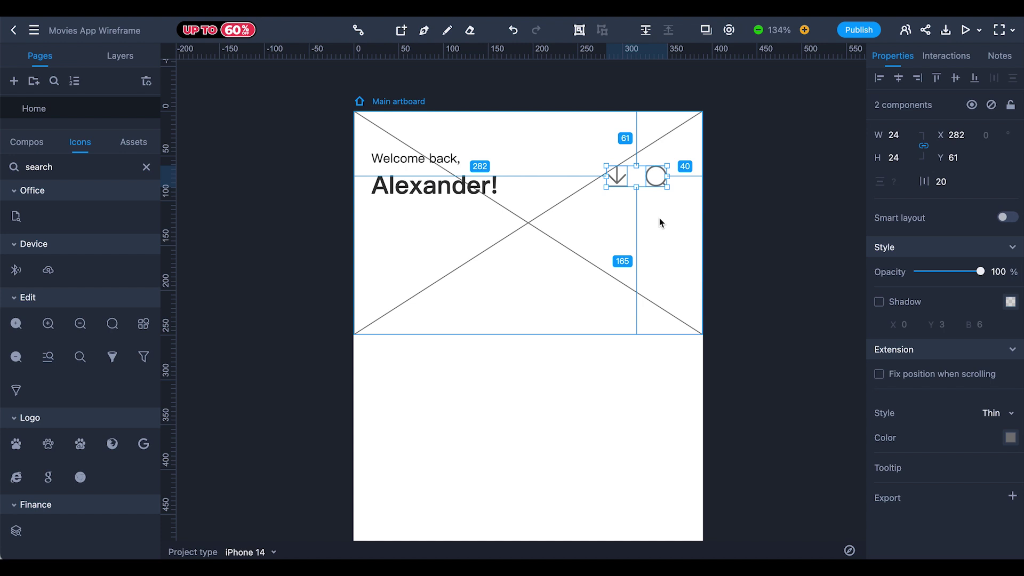
left_click(660, 223)
Duplicate the greeting group lower on the image at about Y 145, with the large text above the small line in the copy.
left_click(439, 171)
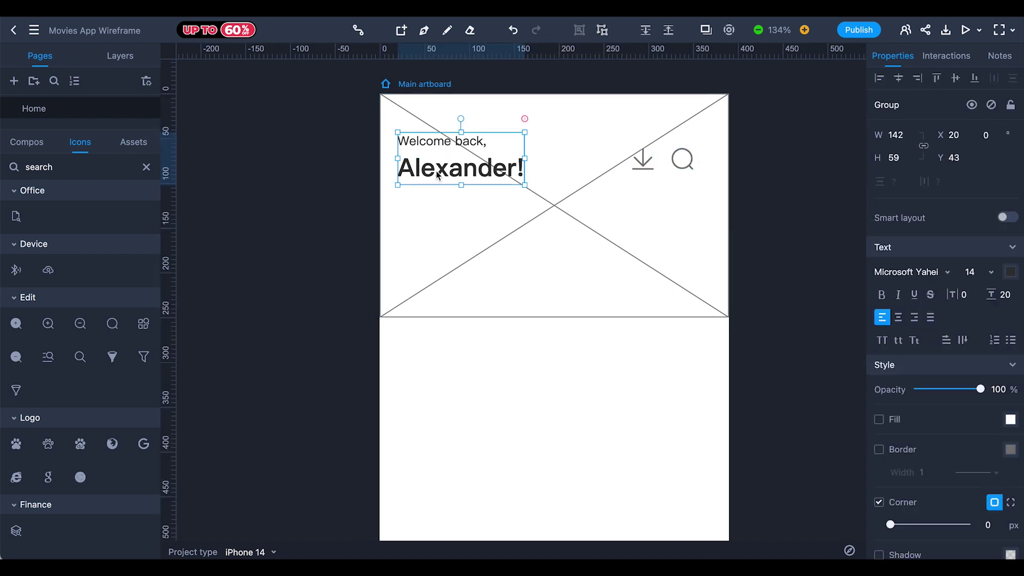
left_click_drag(487, 164, 475, 290, "alt")
double_click(463, 244)
left_click(488, 254)
left_click_drag(488, 255, 488, 235)
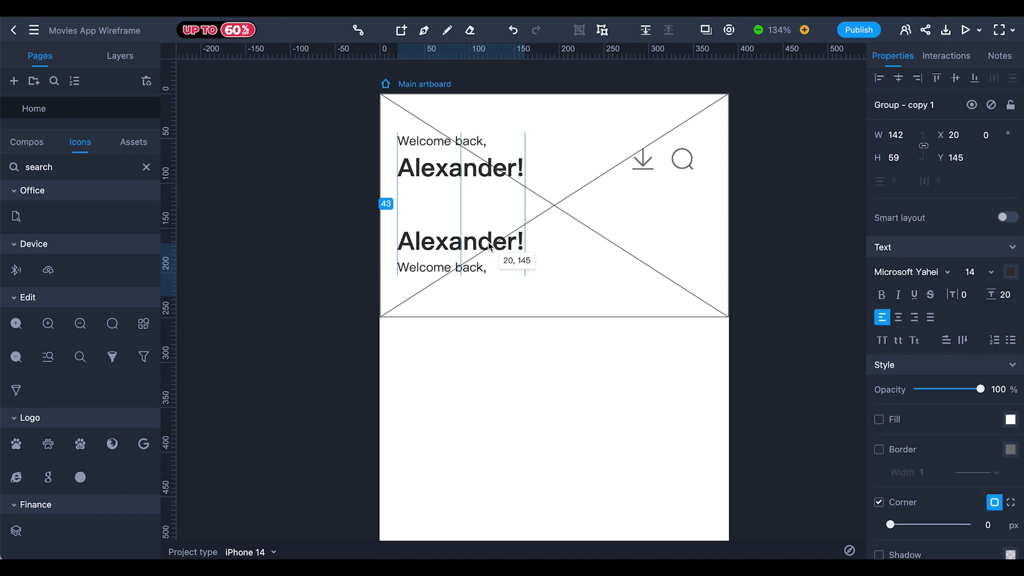
Change the copied group's texts to "Movie Name" and "Category", and move the group to X 20, Y 171.
double_click(459, 246)
type("Mov")
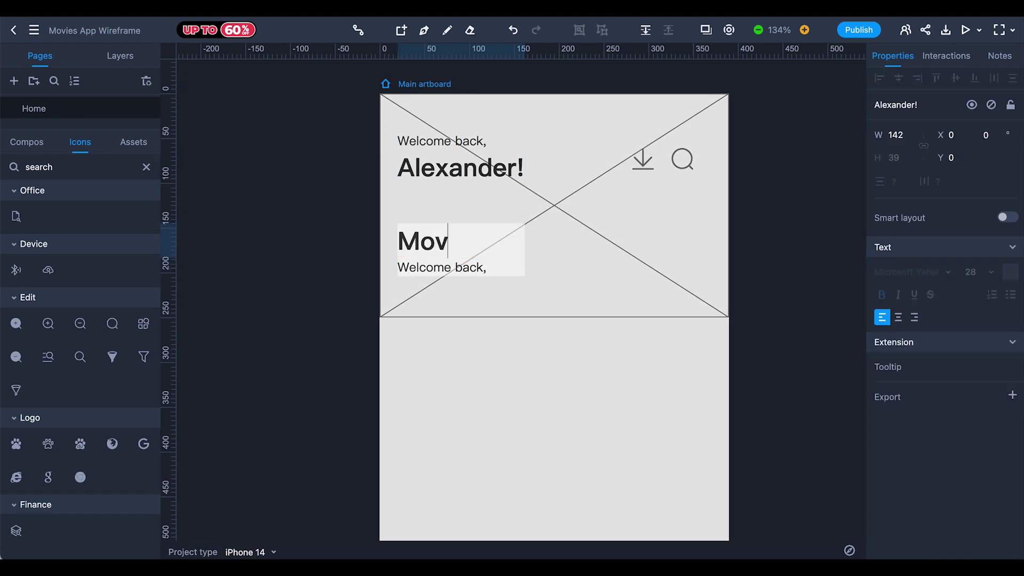
type("ie Name")
key("Tab")
type("Category")
key("Escape")
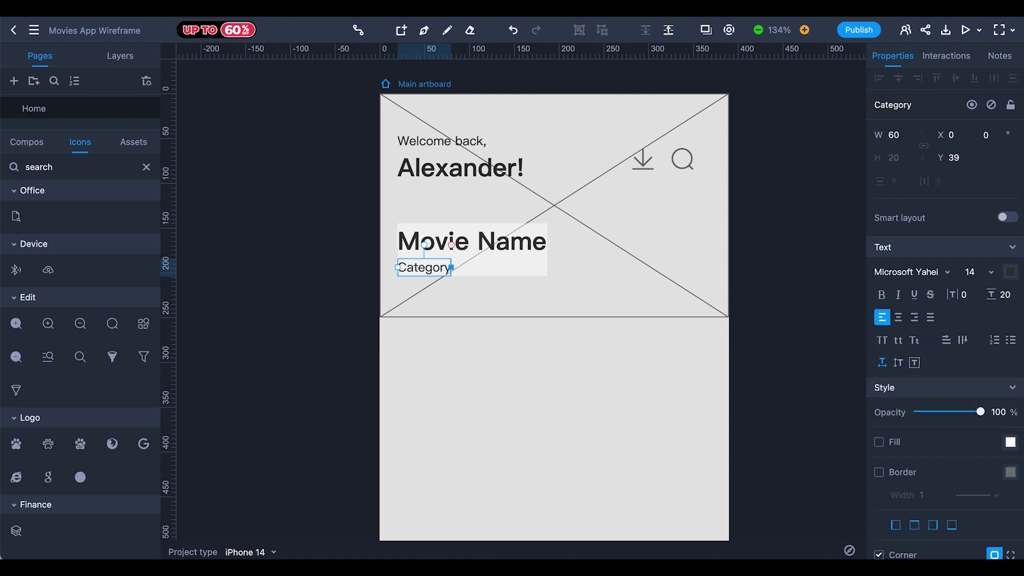
key("Escape")
left_click_drag(450, 256, 494, 308)
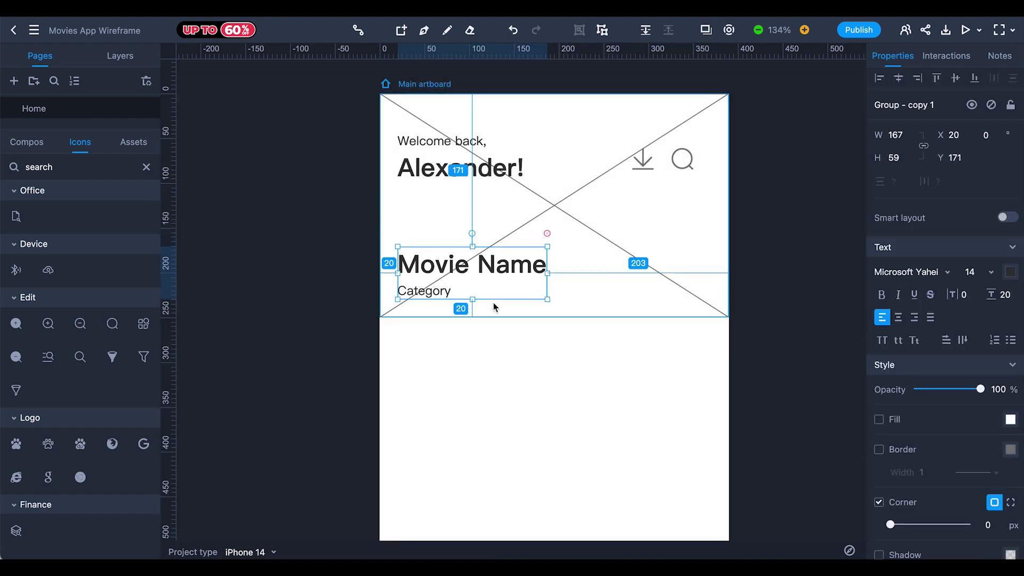
Place a filled circular play icon beside the "Movie Name" group at X 282 and align both along their vertical middles.
left_click(560, 313)
double_click(52, 172)
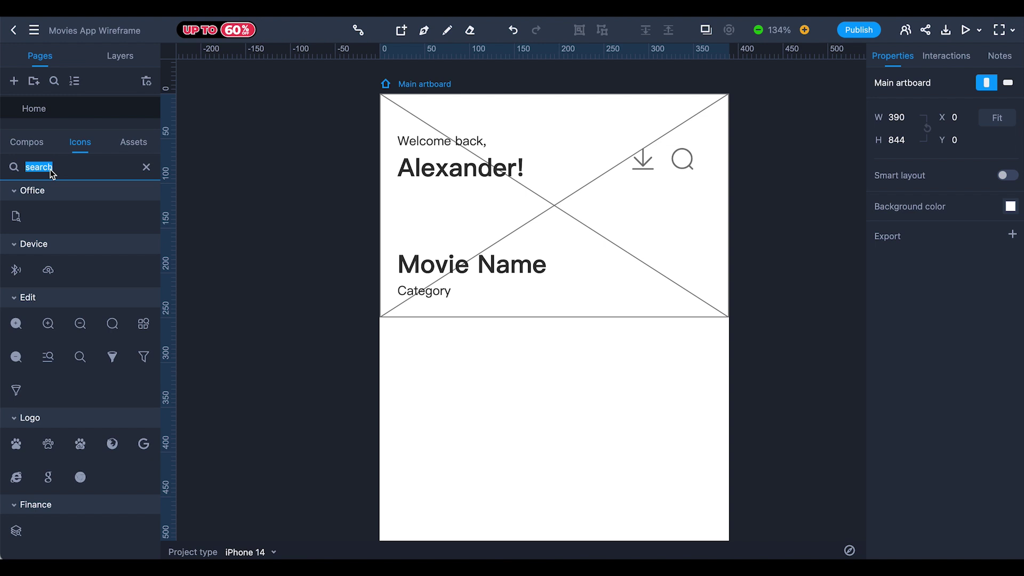
type("play")
scroll(107, 422, "down", 3)
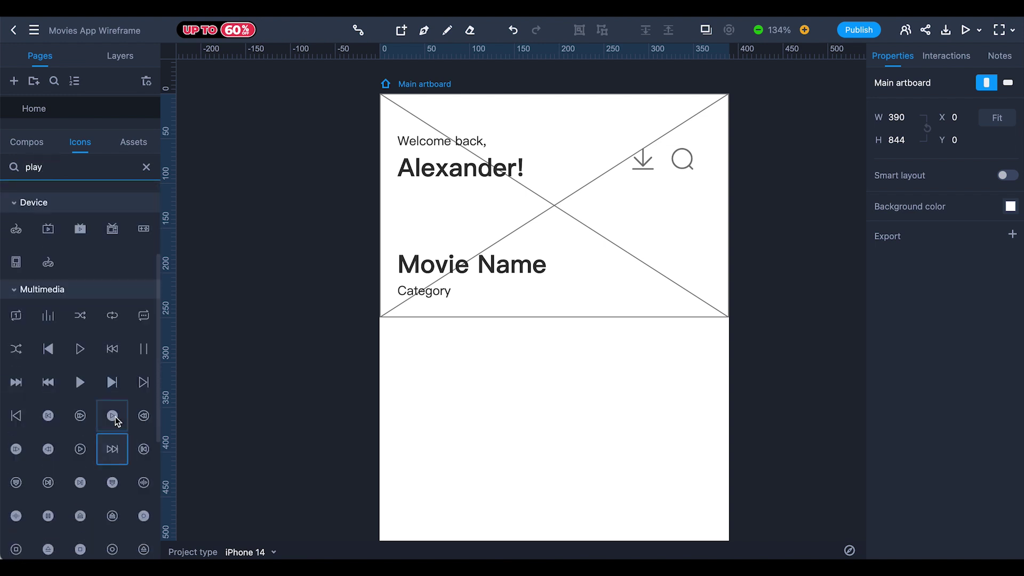
left_click_drag(115, 417, 642, 271)
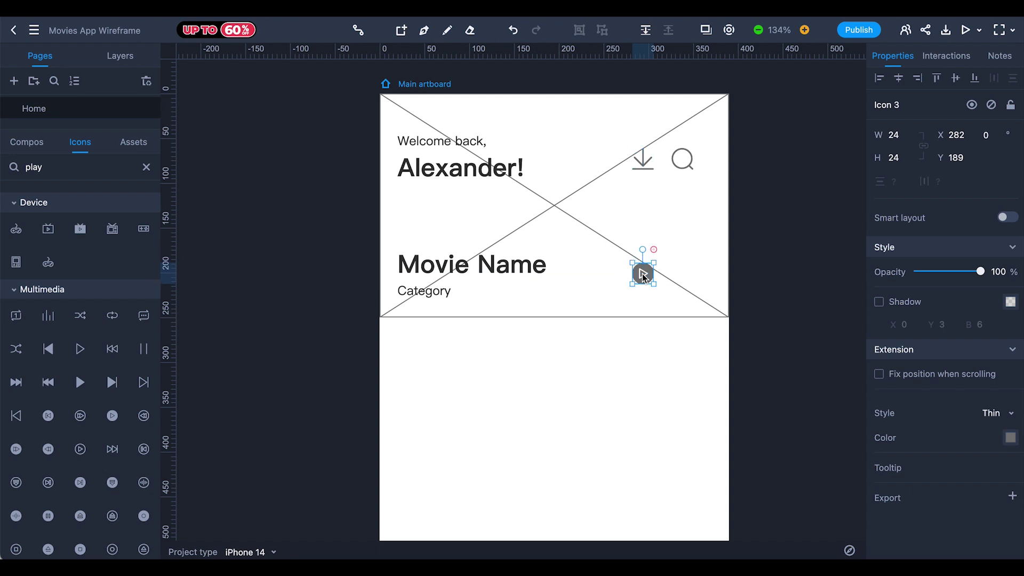
left_click(481, 268, "shift")
left_click(955, 78)
left_click(788, 237)
Place a filled square plus icon beside the play icon and align both icons with the "Movie Name" group's vertical middle.
type("add")
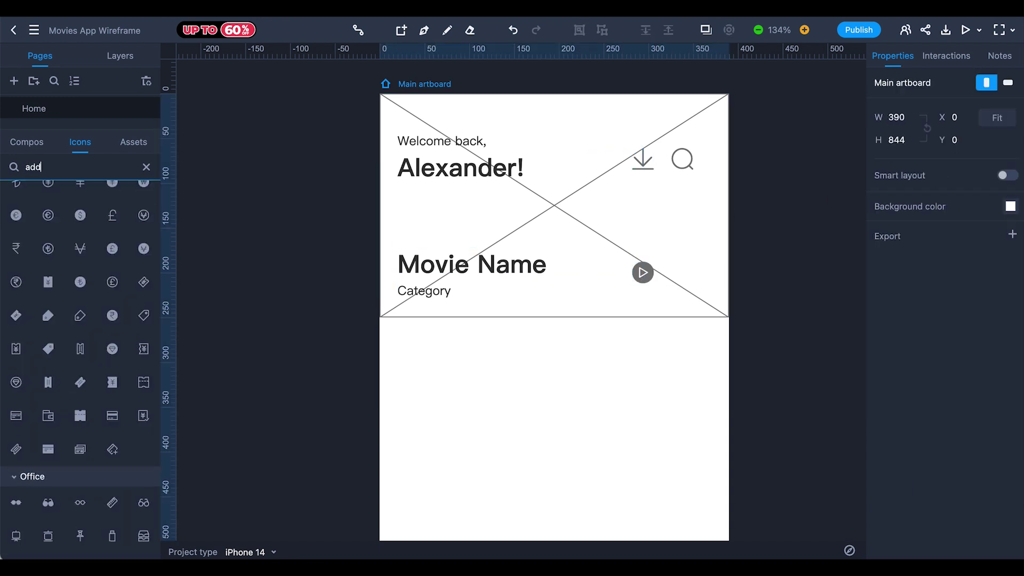
scroll(88, 459, "down", 1)
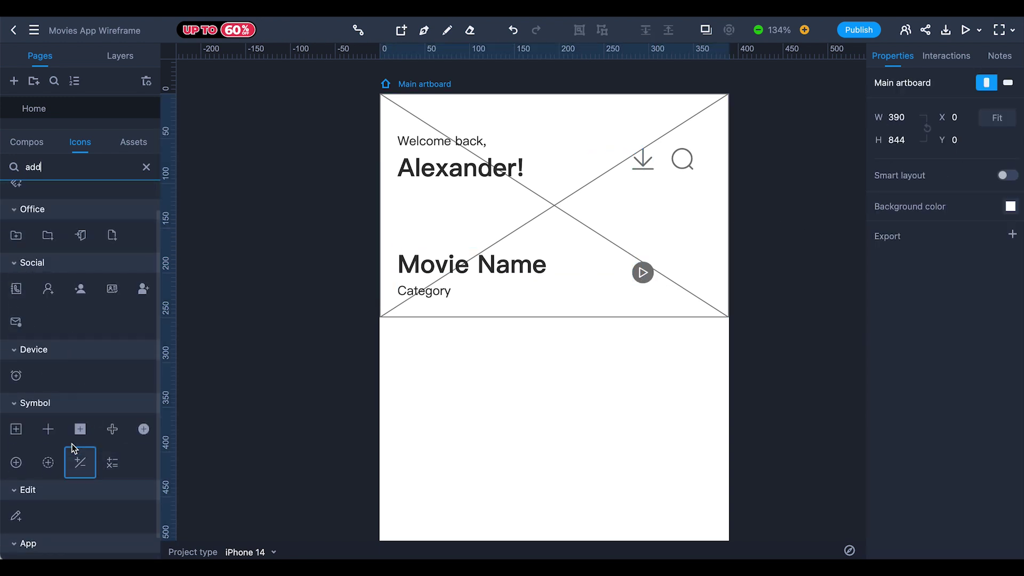
scroll(91, 468, "down", 1)
left_click(79, 411)
left_click_drag(78, 410, 680, 275)
left_click(643, 273, "shift")
left_click(485, 277, "shift")
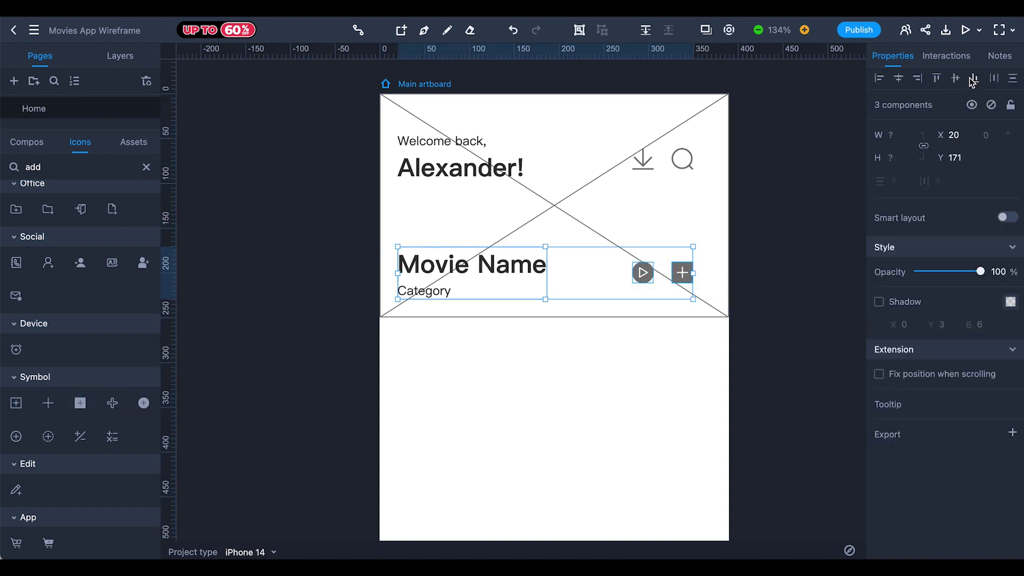
left_click(826, 255)
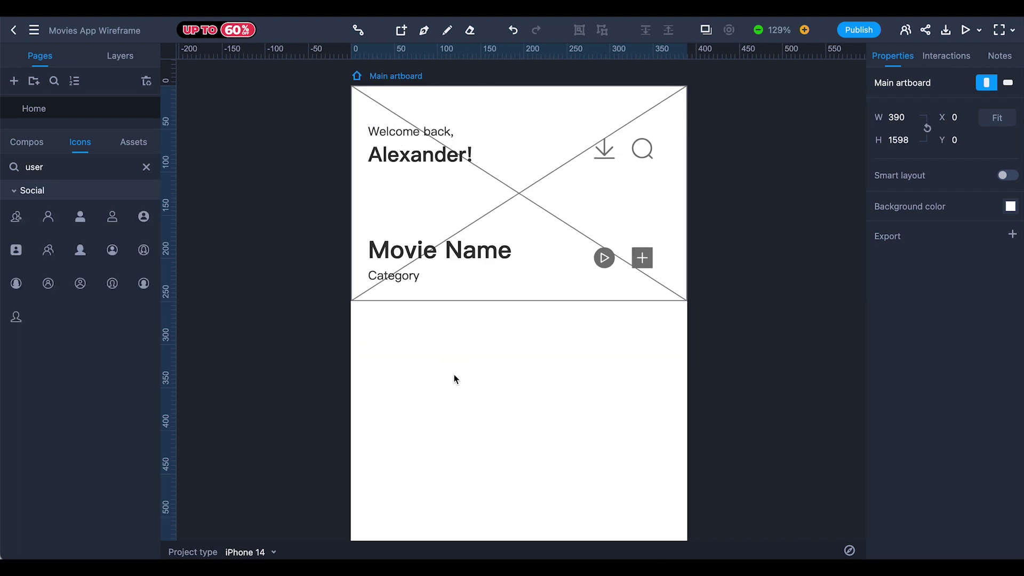
Duplicate the greeting group below the hero image at X 20, Y 269, and delete the small line from the copy.
left_click_drag(411, 152, 444, 333)
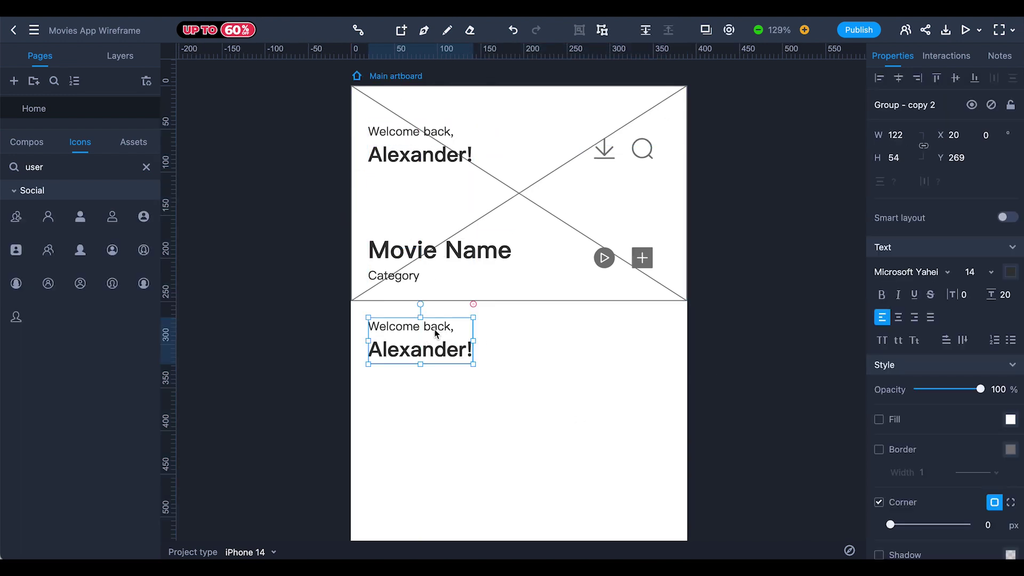
double_click(442, 330)
key("Delete")
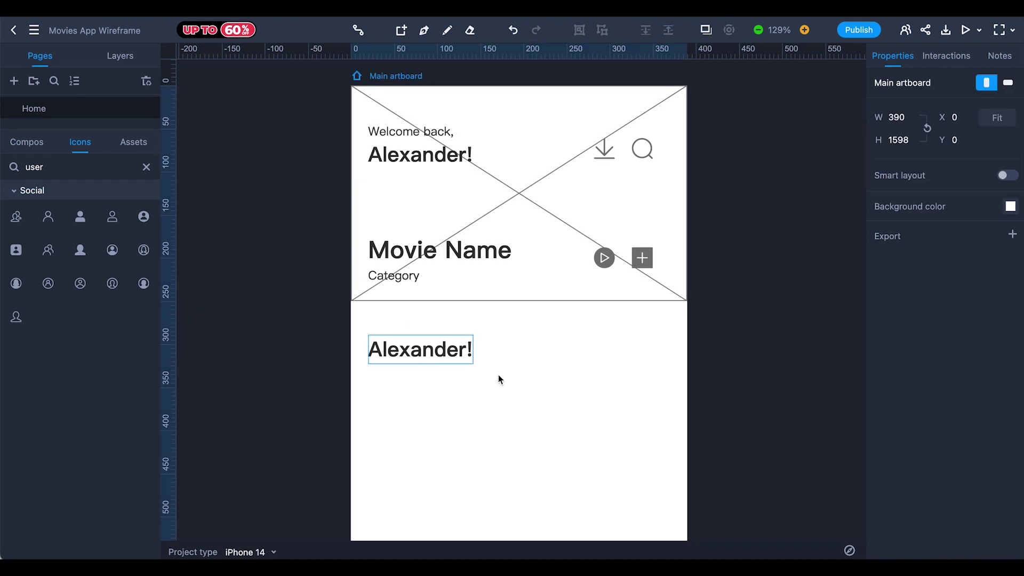
Move the remaining large text up to Y 271 and change it to "Recommended".
left_click_drag(417, 351, 417, 337)
double_click(425, 342)
type("Recommended")
left_click(476, 374)
Set the "Recommended" heading's font size to 18.
scroll(640, 379, "down", 1)
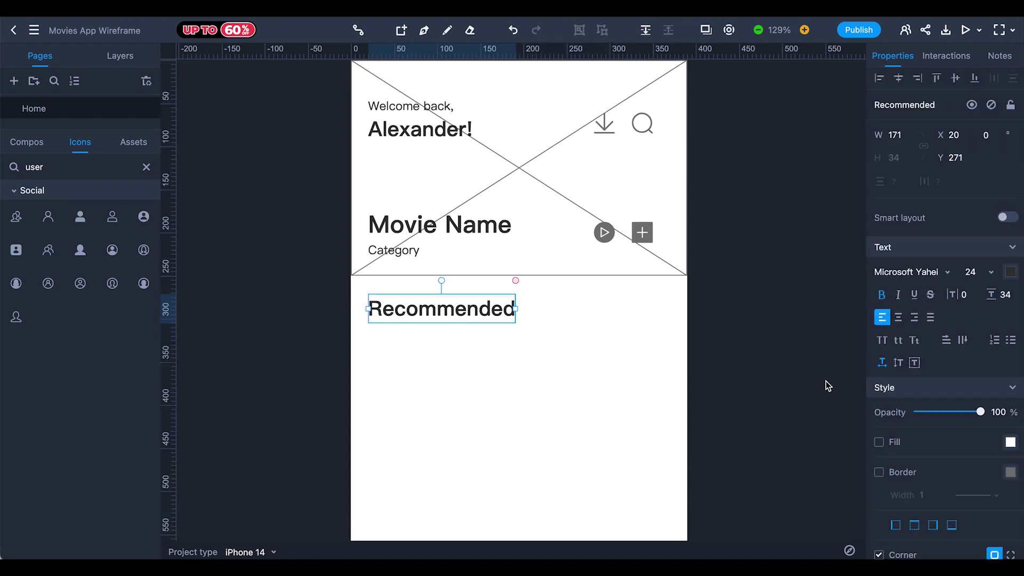
left_click(980, 271)
type("1")
type("20")
key("Return")
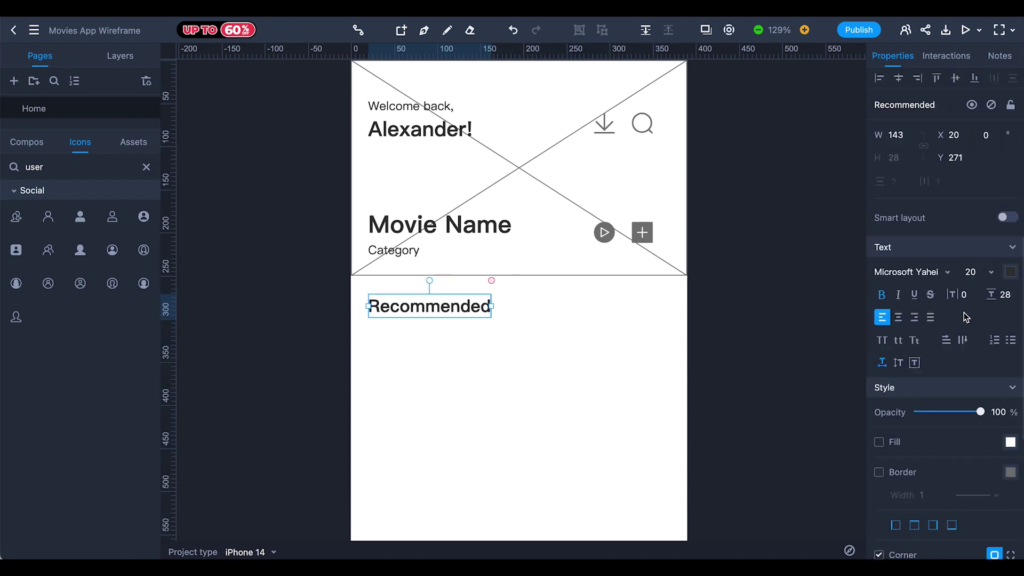
left_click(972, 274)
key("Return")
Move the "Recommended" heading to X 20, about 40 px below the hero image.
left_click(505, 362)
scroll(505, 362, "down", 1)
left_click_drag(448, 306, 448, 313)
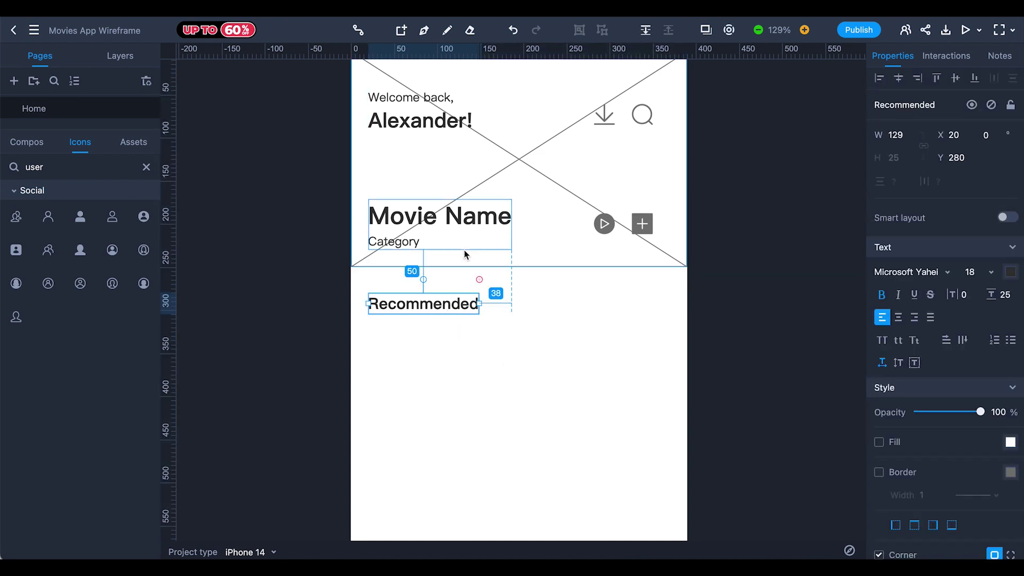
key("shift+Up")
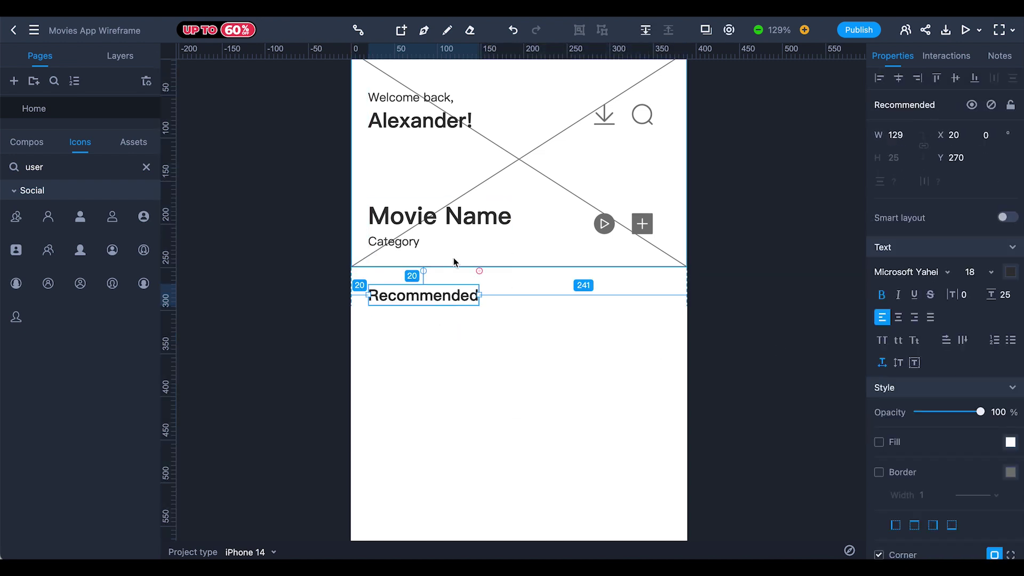
left_click(569, 399)
Find a right-pointing arrow icon, place it at the far end of the "Recommended" row, and align both along their vertical middles.
scroll(569, 399, "down", 1)
left_click(145, 167)
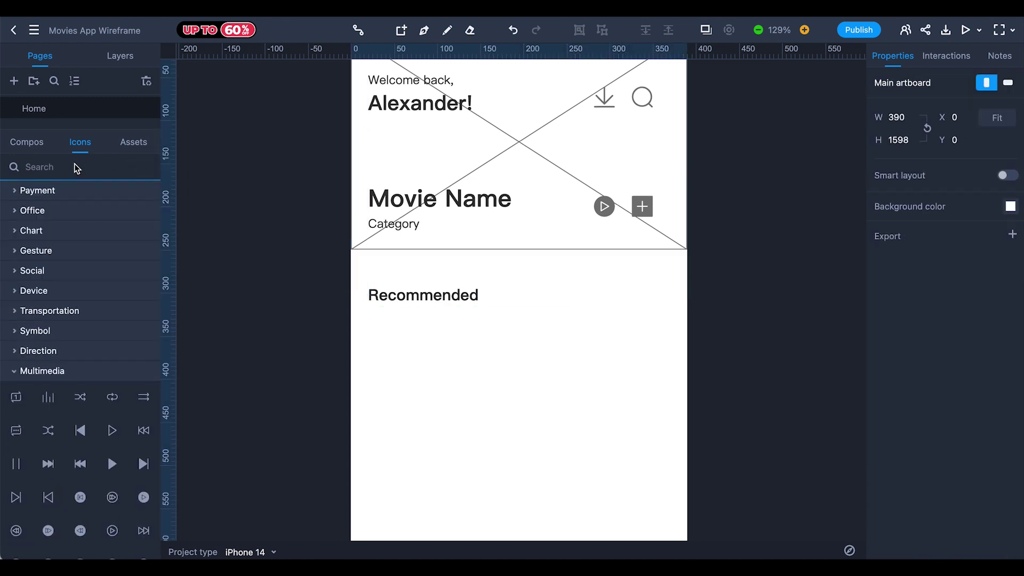
type("arrow")
left_click_drag(112, 357, 647, 293)
left_click(381, 298, "shift")
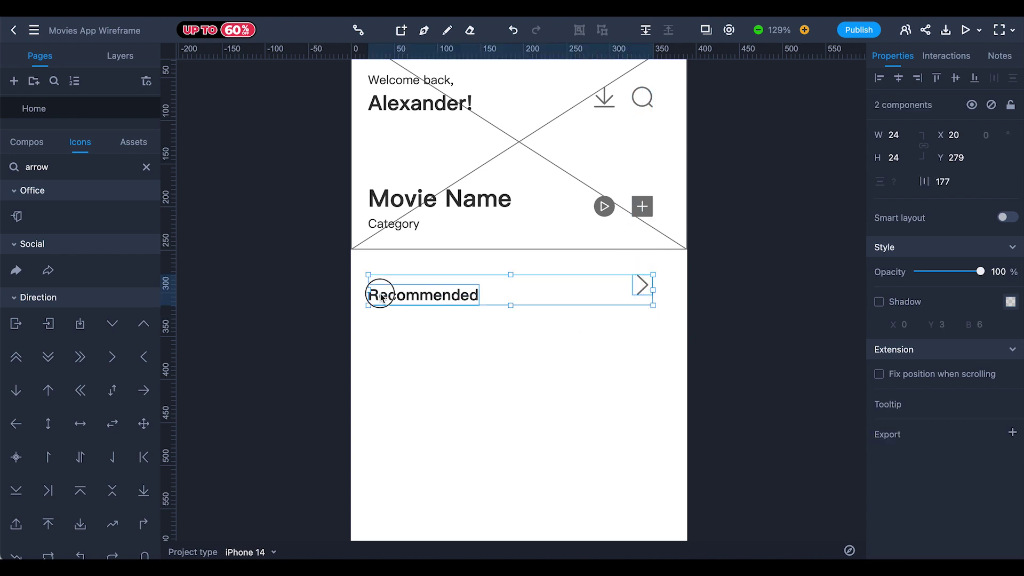
left_click(956, 78)
Shift the arrow icon 20 px to the right and group it with the "Recommended" heading.
left_click(640, 296)
key("shift+Right")
key("shift+Right")
left_click_drag(719, 354, 384, 279)
key("ctrl+g")
left_click(300, 326)
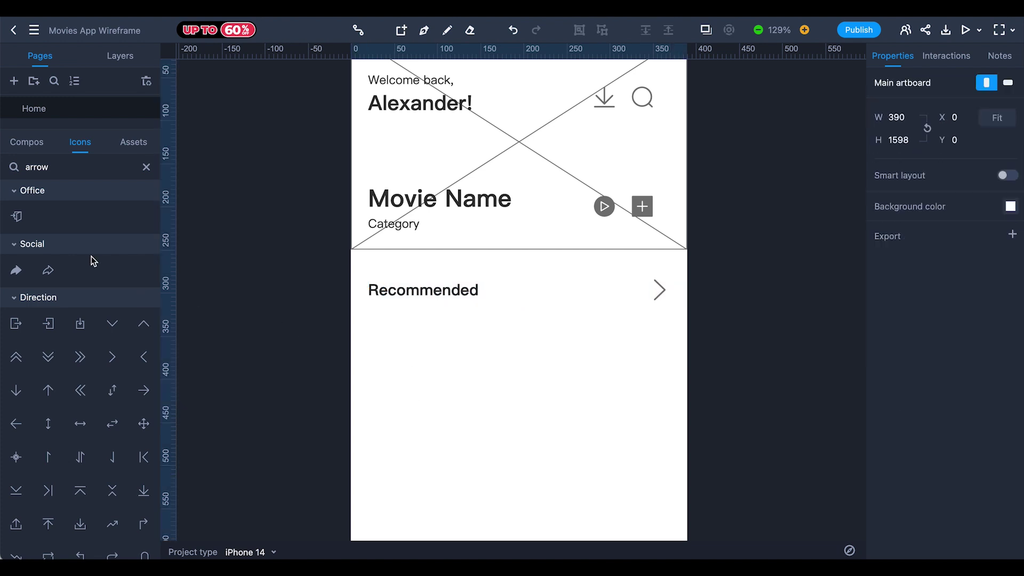
Place a 100 by 100 image placeholder below the "Recommended" heading at X 20, Y 323.
left_click(25, 142)
key("BackSpace")
key("BackSpace")
key("BackSpace")
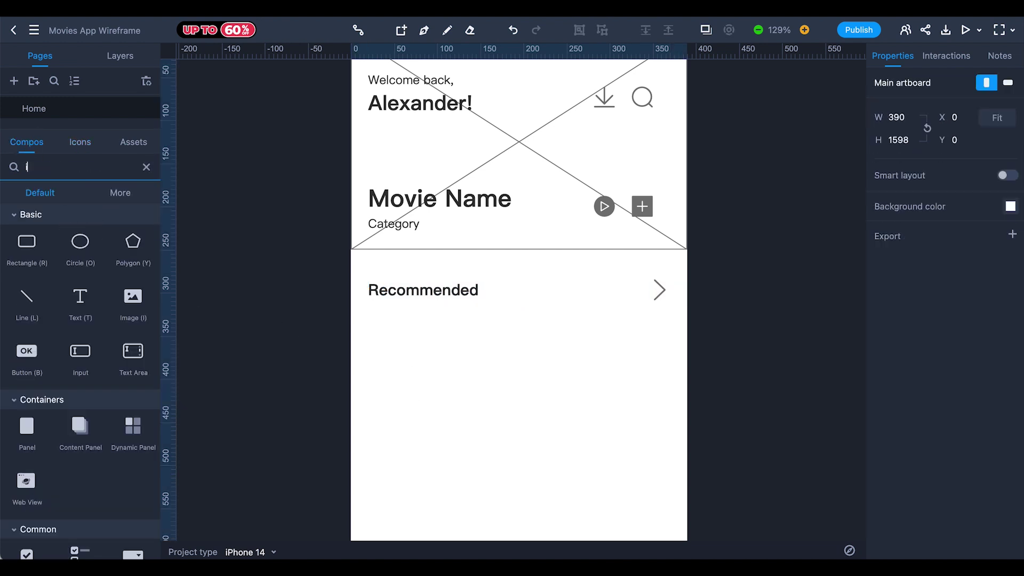
type("image")
left_click_drag(27, 241, 407, 357)
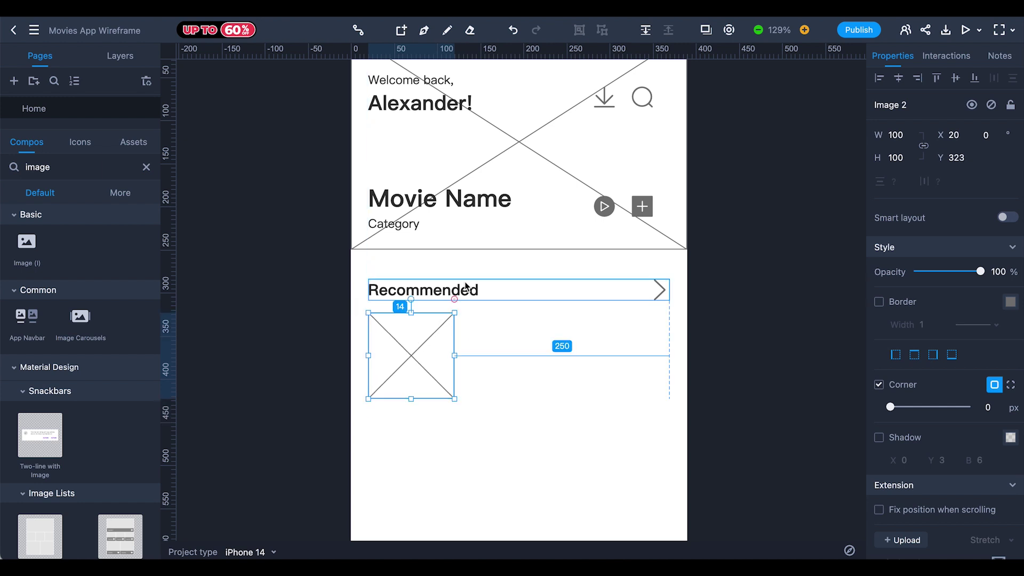
Move the new image placeholder down to Y 329 and set its height to 150.
key("Down")
key("Down")
key("Down")
key("Down")
key("Down")
scroll(474, 368, "down", 1)
left_click(901, 160)
type("150")
key("Return")
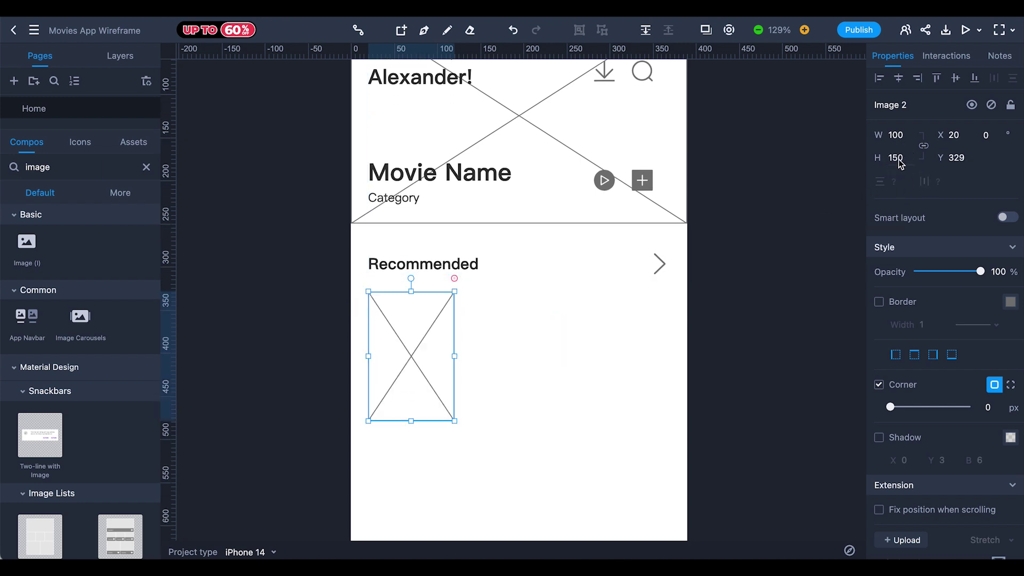
left_click(576, 347)
Duplicate the image placeholder sideways to form a row of four that runs past the artboard's right edge.
left_click(394, 384)
left_click_drag(393, 384, 692, 356)
left_click(418, 366, "shift")
left_click(525, 427)
Set the horizontal spacing between the four image placeholders to 15.
left_click_drag(805, 458, 382, 388)
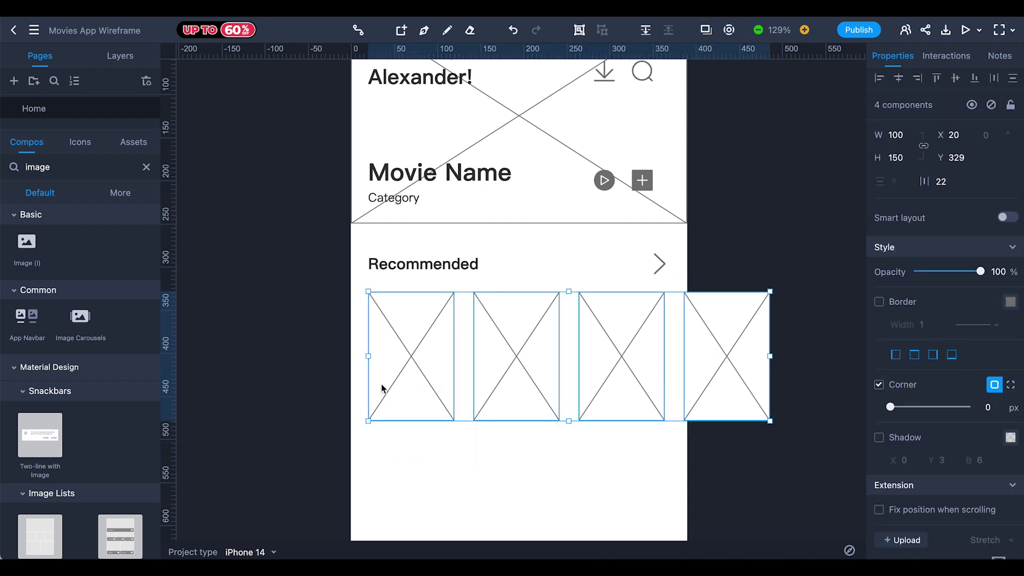
type("20")
key("ctrl+z")
left_click(942, 183)
type("15")
left_click(677, 468)
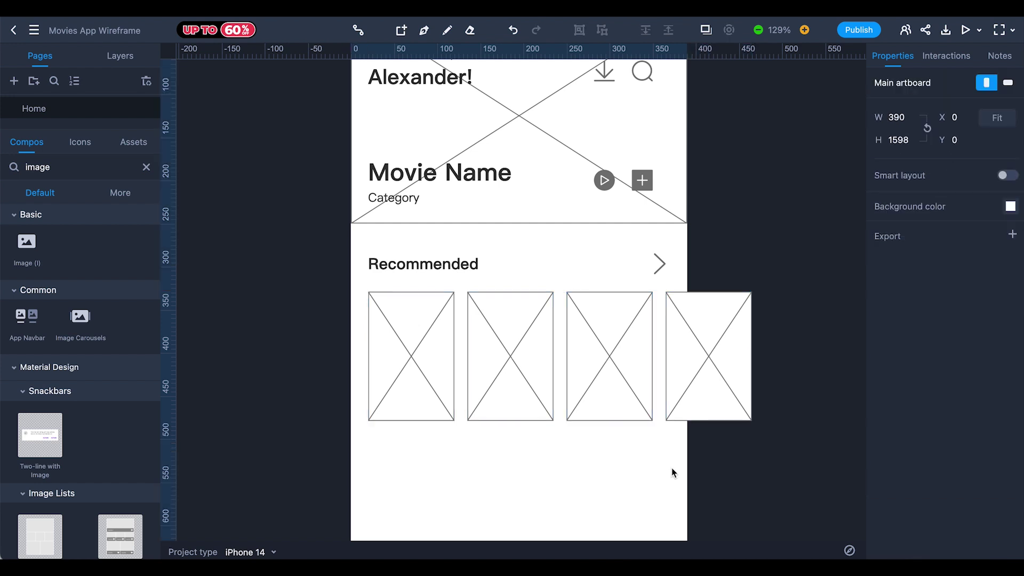
Duplicate the heading row and its four images lower at X 20, Y 525, and change the copied heading to "Comedy".
scroll(598, 475, "down", 1)
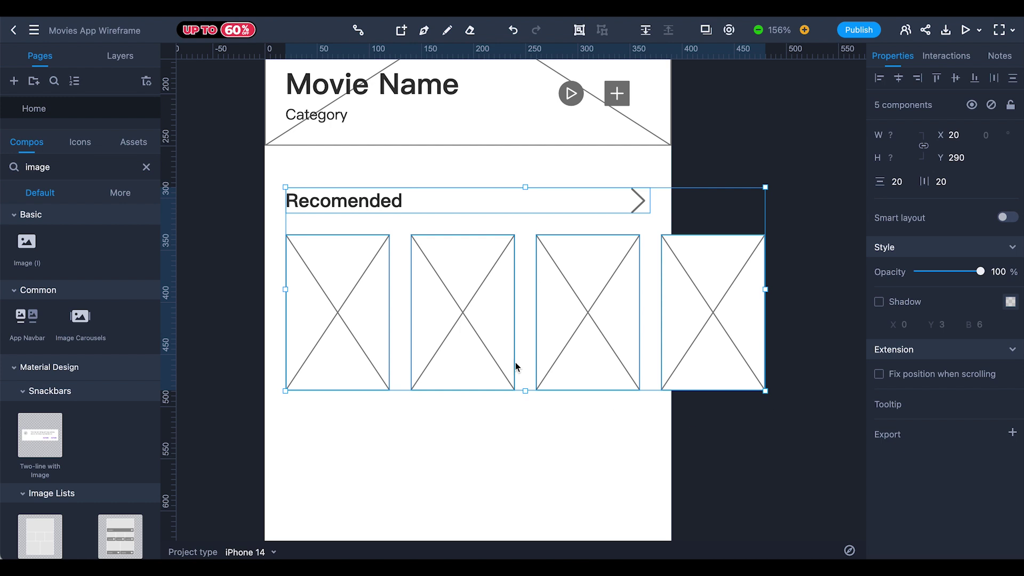
left_click_drag(464, 275, 471, 517)
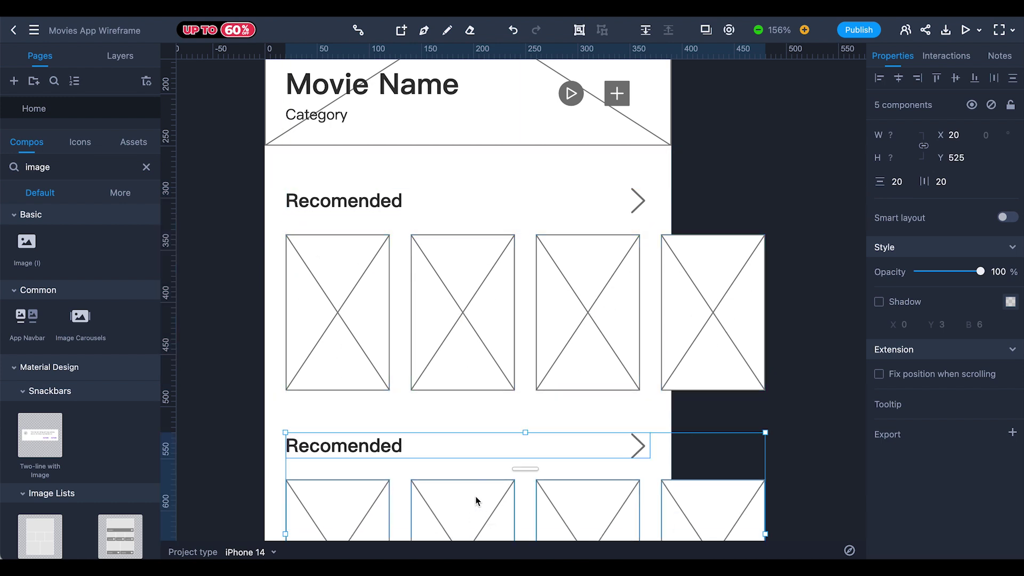
scroll(482, 367, "down", 6)
double_click(360, 244)
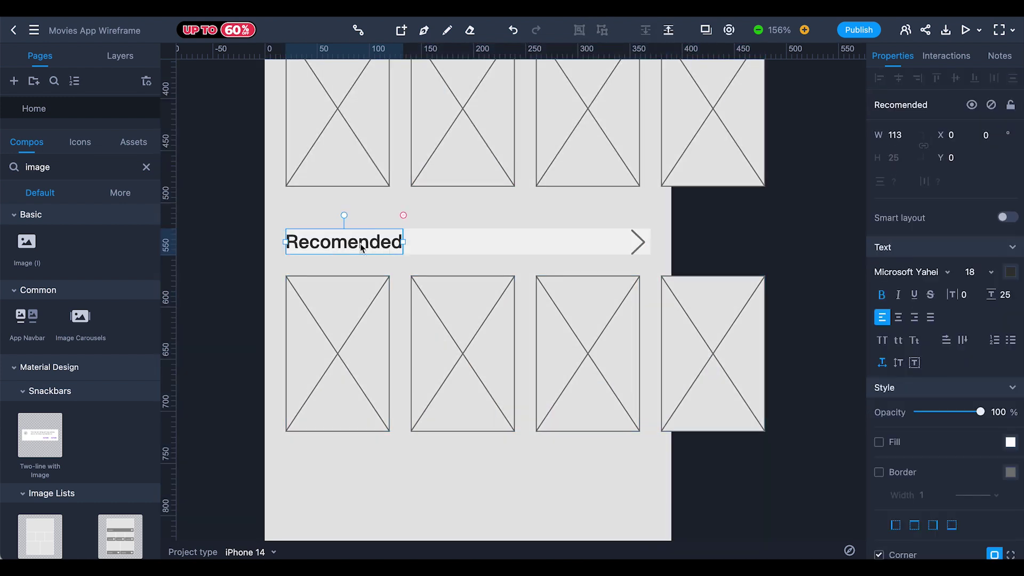
double_click(360, 243)
type("Co")
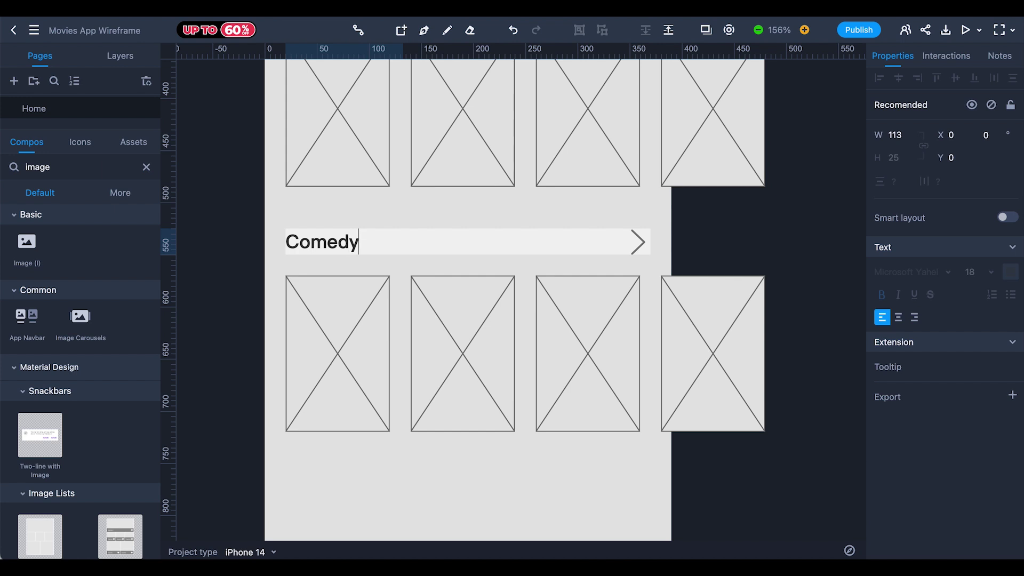
type("medy")
left_click(544, 370)
Duplicate the "Comedy" heading row and its first image below that section at X 20, Y 760.
scroll(545, 370, "down", 5)
left_click_drag(760, 405, 341, 368)
left_click(344, 267)
left_click(325, 124, "shift")
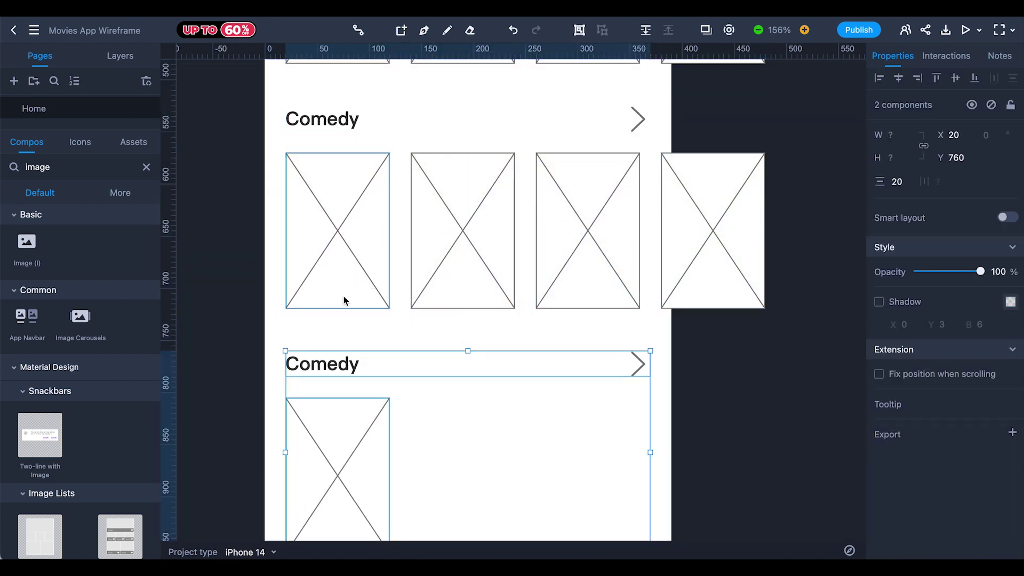
Change the heading of the third section to "Continue Watching".
scroll(338, 290, "down", 5)
left_click(359, 323)
double_click(326, 241)
type("Continue Wat")
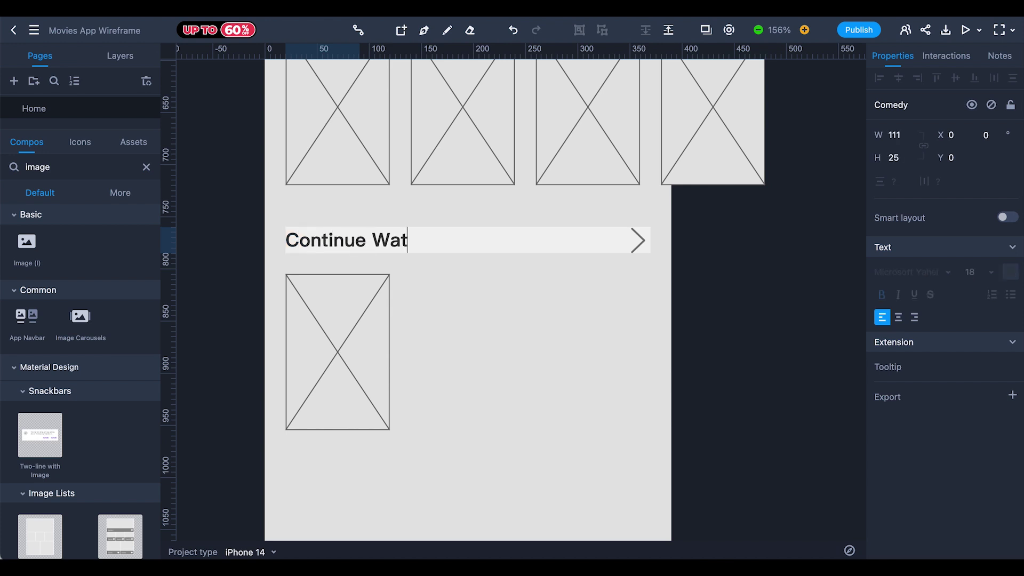
type("ching")
Resize the image under "Continue Watching" to 350 wide and 200 high.
left_click(343, 382)
left_click(344, 383)
left_click_drag(390, 353, 650, 371)
scroll(638, 416, "down", 1)
left_click(910, 162)
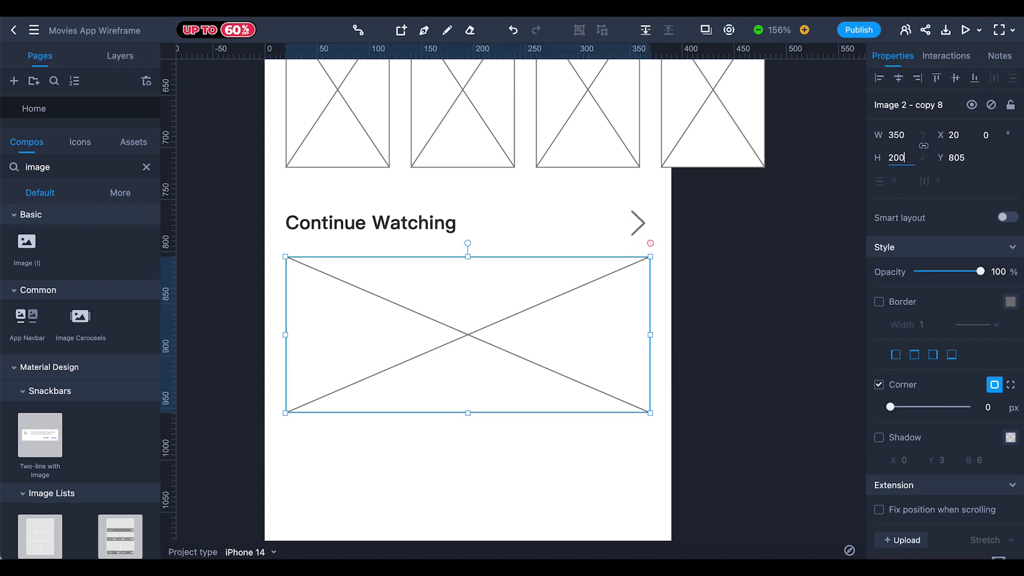
type("200")
key("Return")
left_click(707, 294)
Add a 300-wide progress bar at X 45 on the "Continue Watching" image and move it near the image's lower edge.
scroll(708, 293, "down", 1)
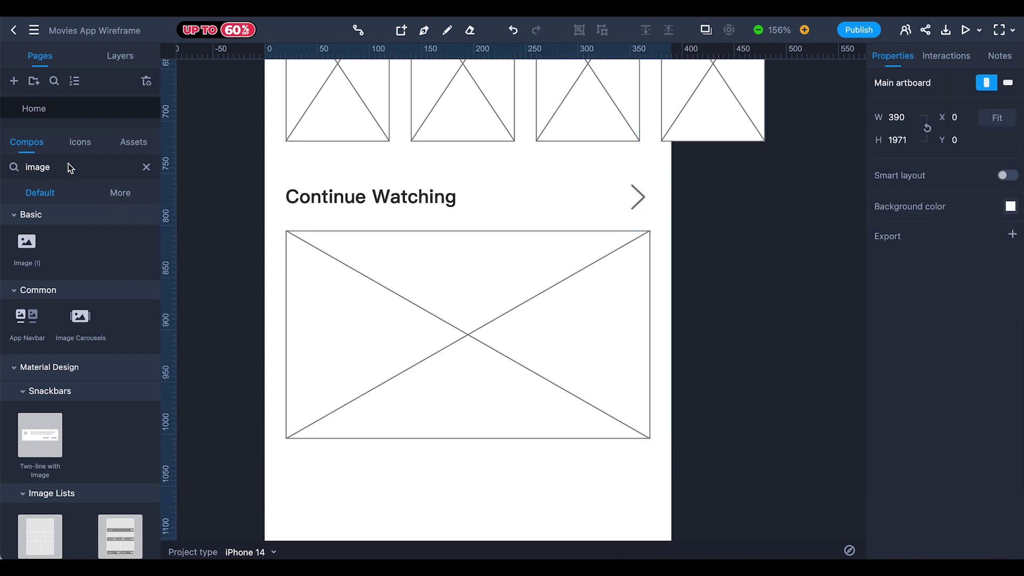
left_click(144, 170)
type("progree")
key("BackSpace")
key("BackSpace")
left_click_drag(27, 241, 331, 362)
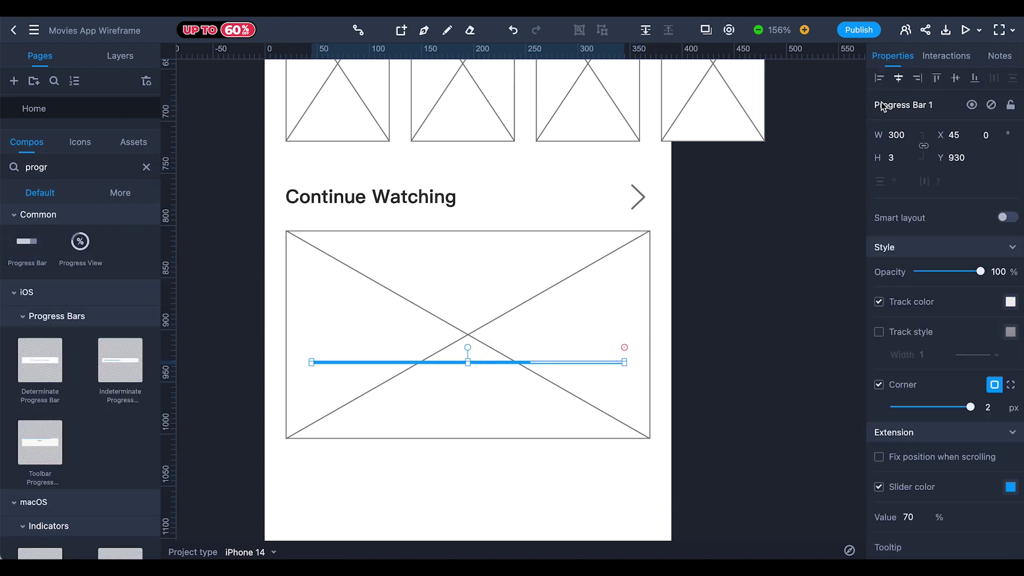
left_click_drag(515, 360, 518, 407)
left_click_drag(448, 412, 451, 418)
Copy the greeting group from the hero image and paste it above the progress bar, flush with the bar's start.
scroll(400, 185, "up", 10)
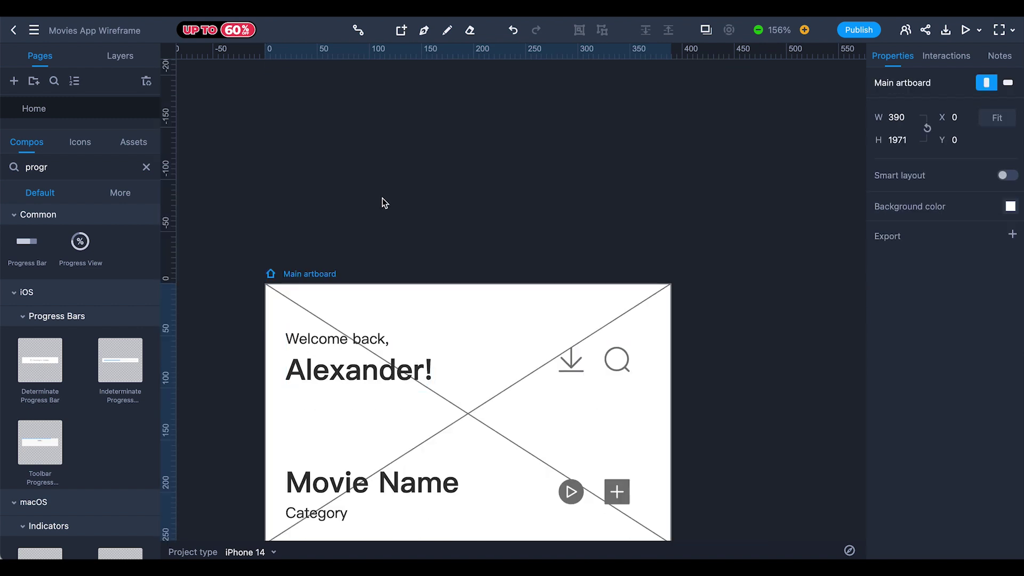
left_click(330, 364)
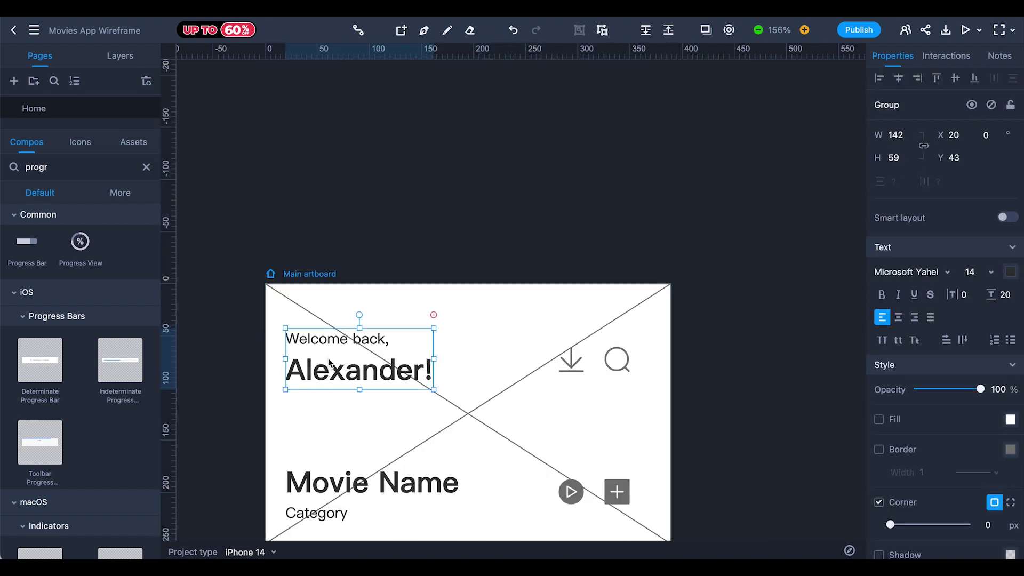
key("ctrl+c")
scroll(327, 222, "down", 15)
key("ctrl+v")
left_click_drag(552, 308, 430, 299)
Set the pasted group's large text to font size 20 and move it above the small line.
double_click(429, 299)
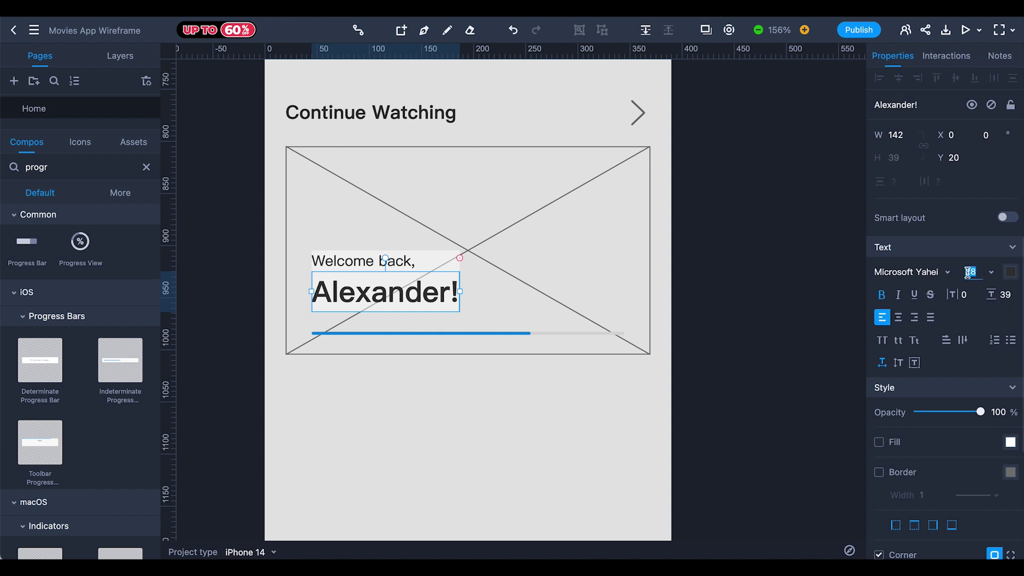
type("20")
key("Return")
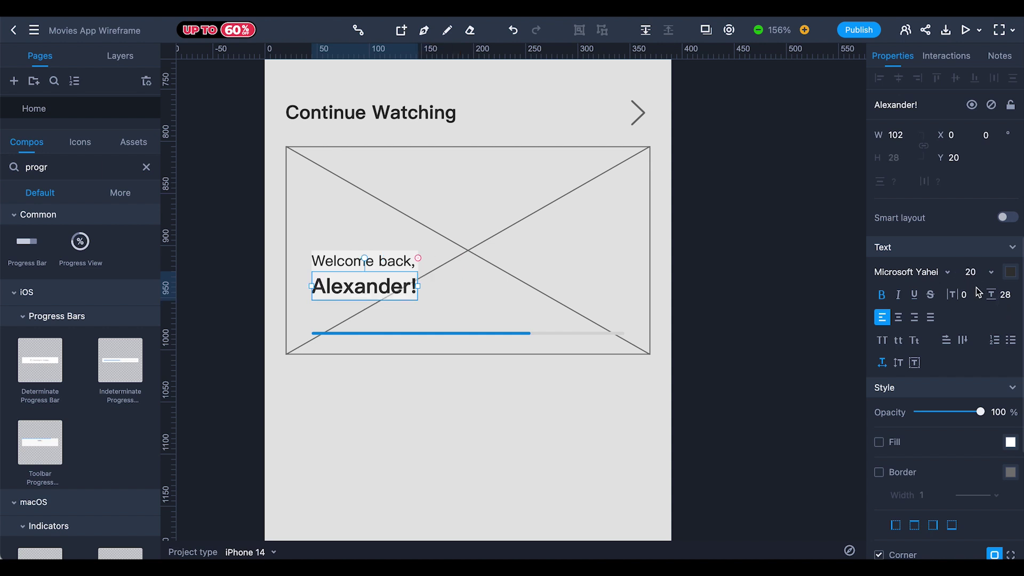
mouse_move(387, 282)
left_mouse_down()
mouse_move(379, 232)
mouse_move(398, 270)
left_mouse_up()
left_click(426, 247)
Change the large text on the "Continue Watching" card to "Jennifer's Body" and the small line to "5m remaining".
double_click(398, 267)
double_click(398, 267)
type("Jenne")
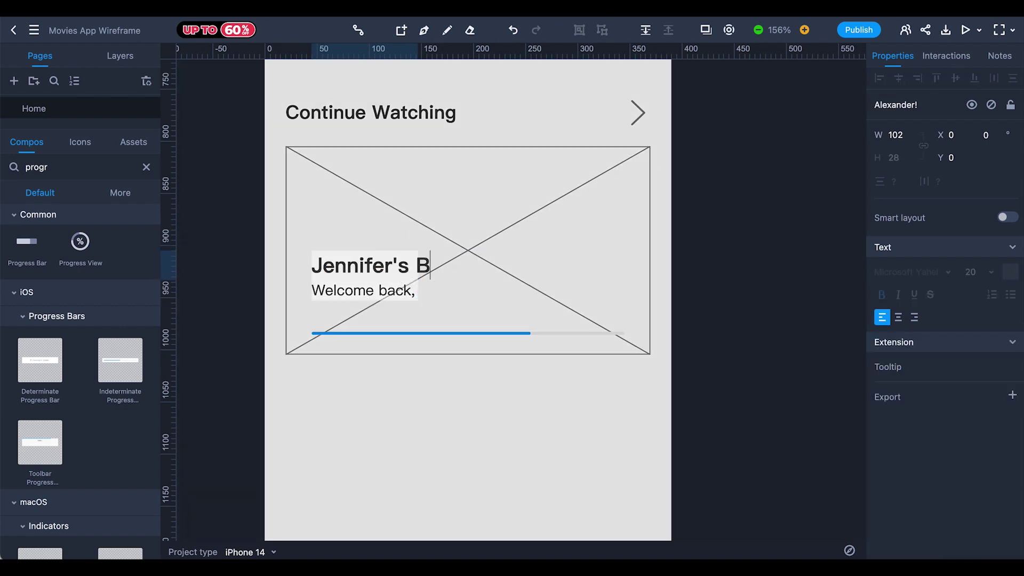
double_click(357, 290)
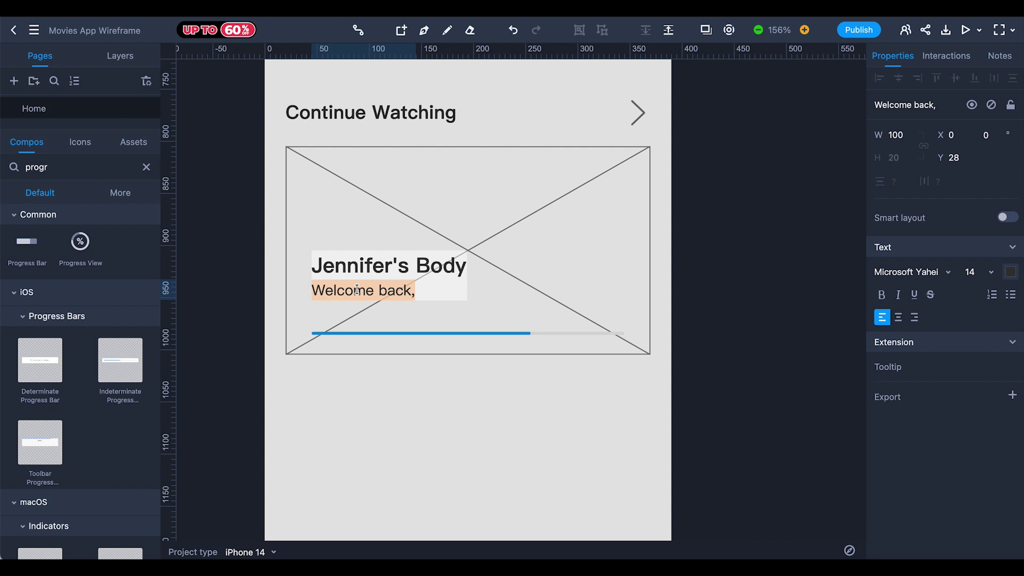
type("5 ")
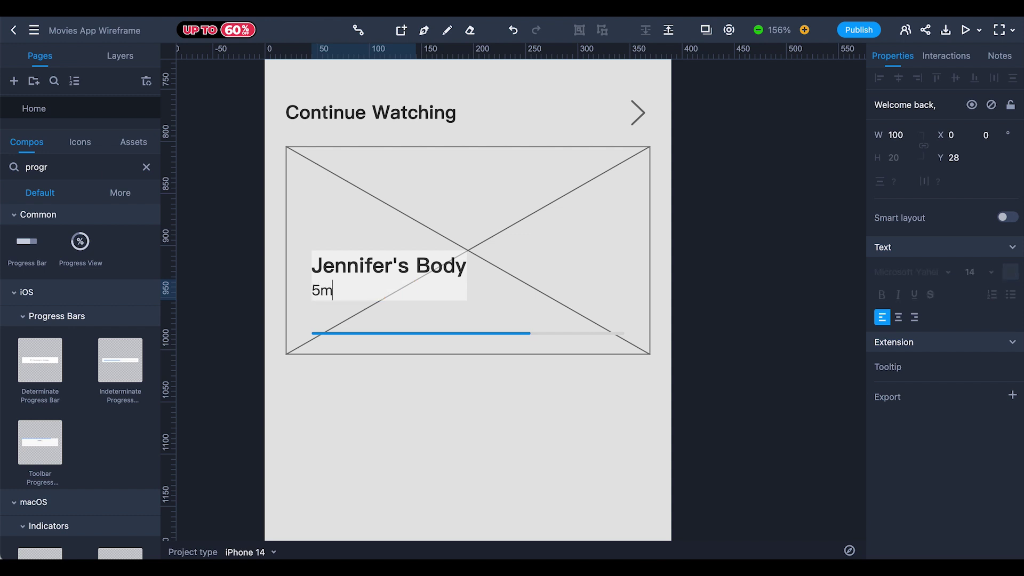
type(" remaining")
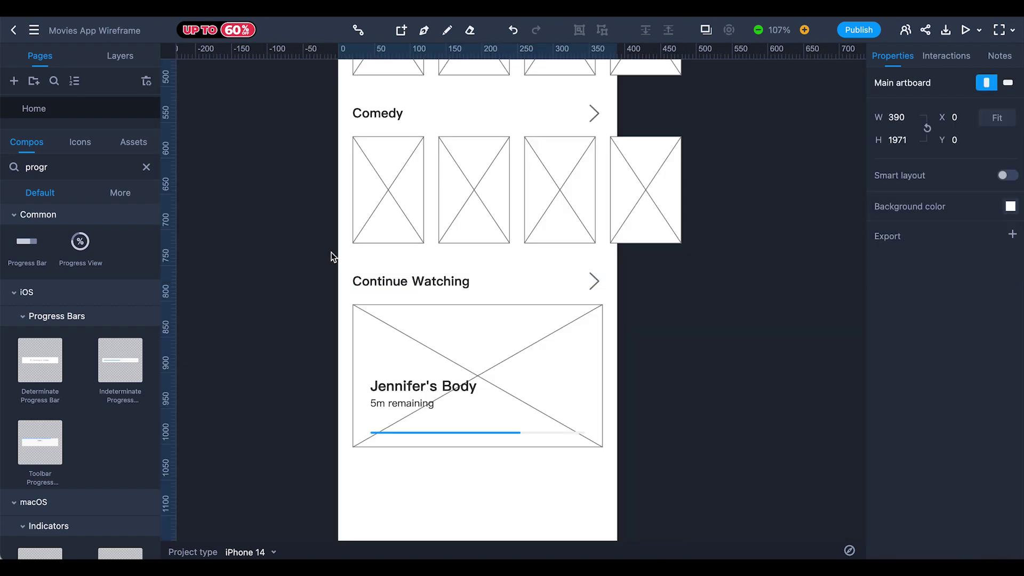
Duplicate the Recommended and Comedy rows with their headers and place the copies below the "Continue Watching" card.
scroll(332, 252, "up", 4)
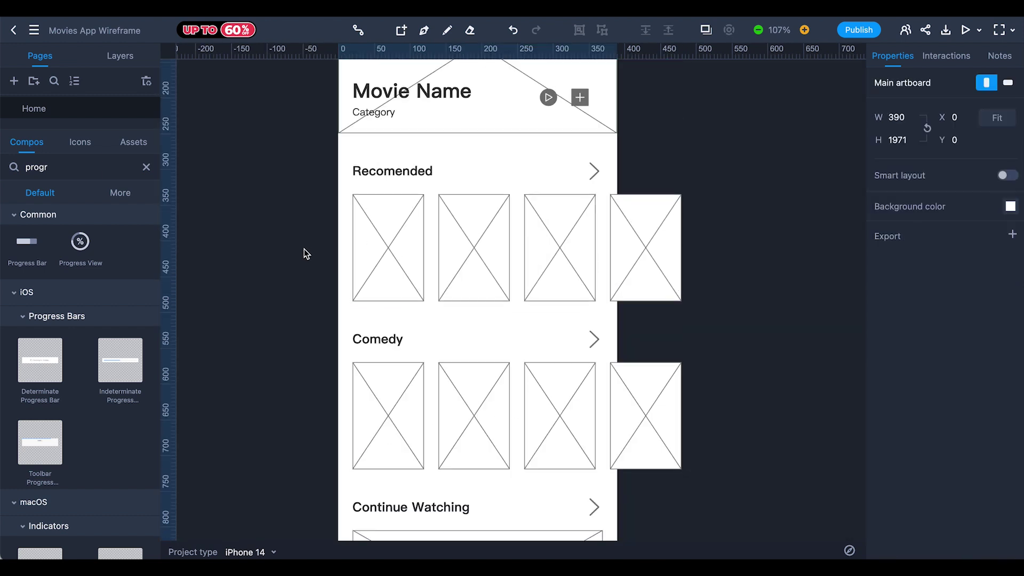
left_click_drag(288, 168, 766, 447)
scroll(514, 327, "down", 5)
left_click_drag(490, 176, 490, 437)
left_click(710, 224)
Rename the two copied row headings "Horror" and "Sci-fi & Fantasy".
left_click(377, 203)
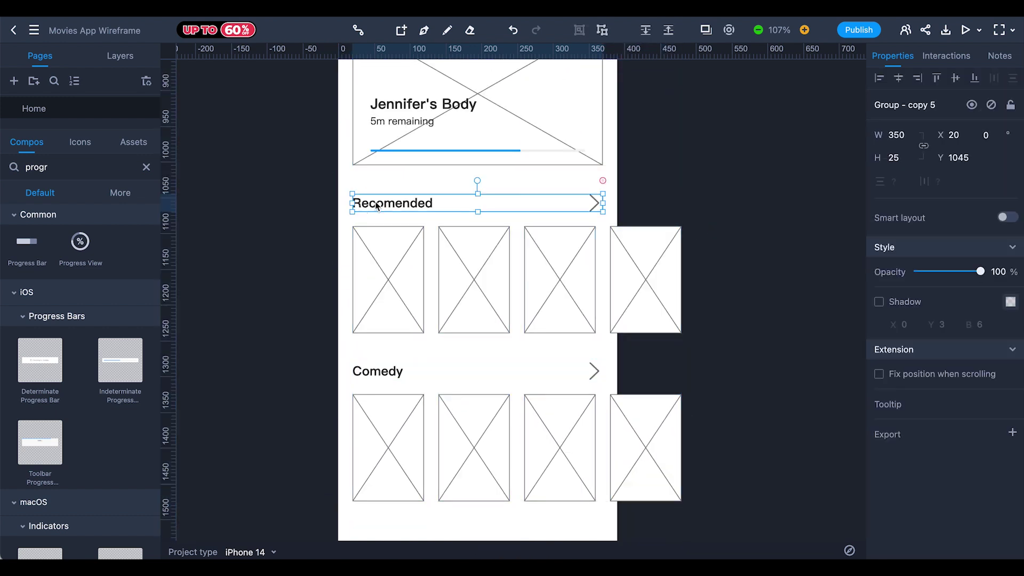
double_click(377, 207)
type("Horror")
left_click(382, 370)
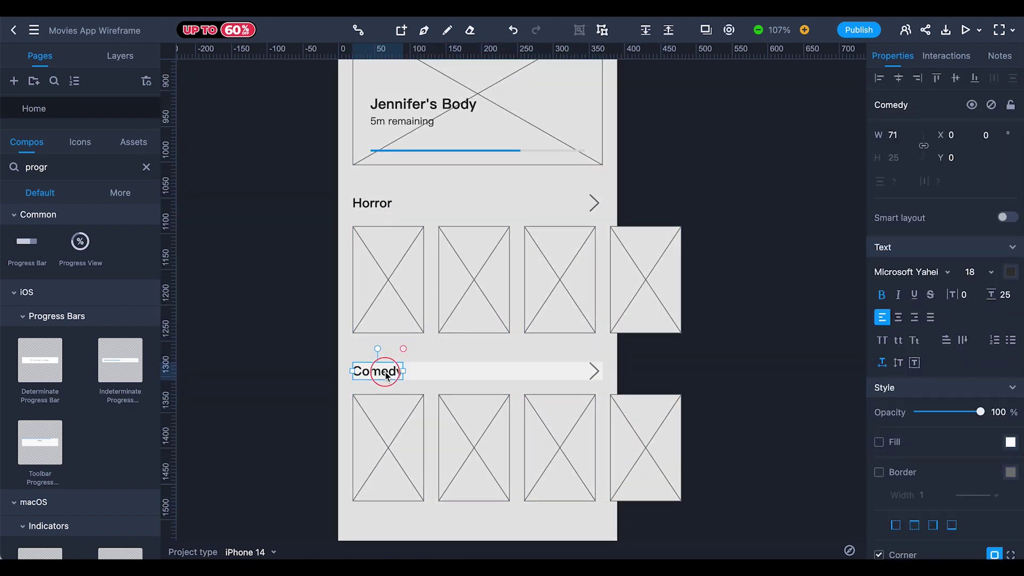
double_click(385, 372)
type("Sci-fi")
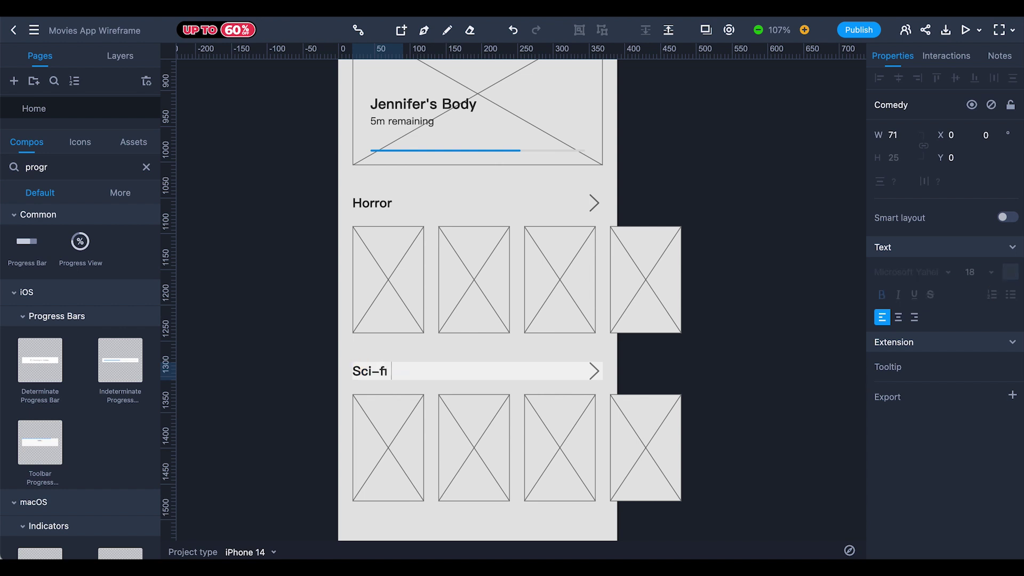
type(" & Fantasy")
key("Escape")
scroll(402, 377, "down", 5)
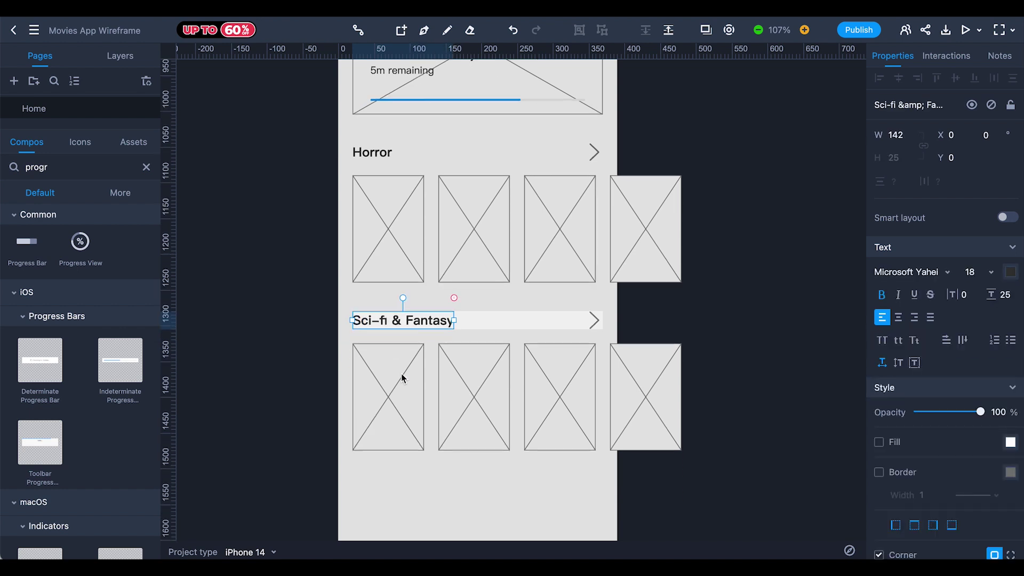
left_click(497, 421)
Search the components for "tab" and place a Tab Bar with 3 Items centred 30 below the "Sci-fi & Fantasy" images.
scroll(408, 325, "up", 15)
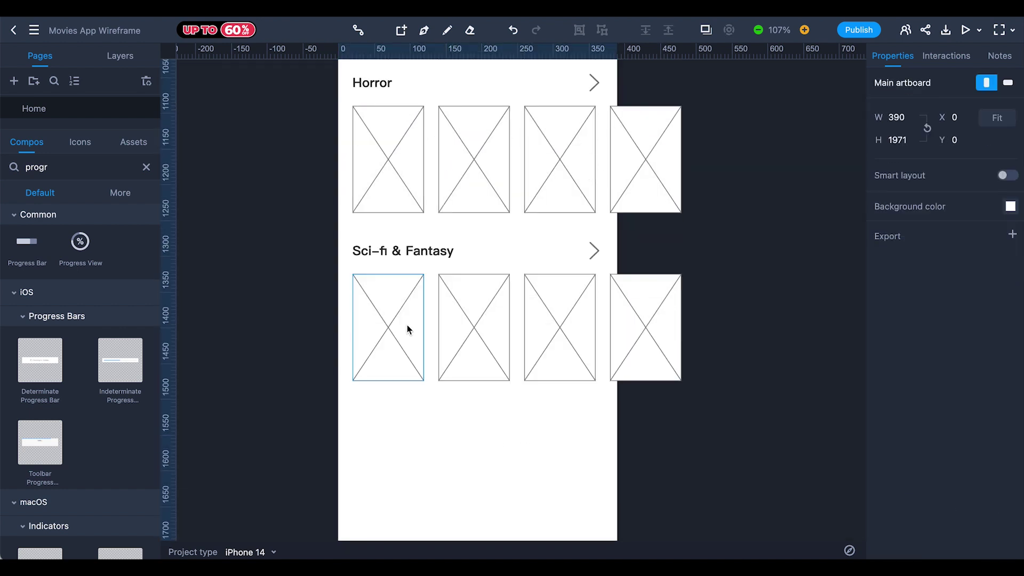
scroll(432, 325, "down", 10)
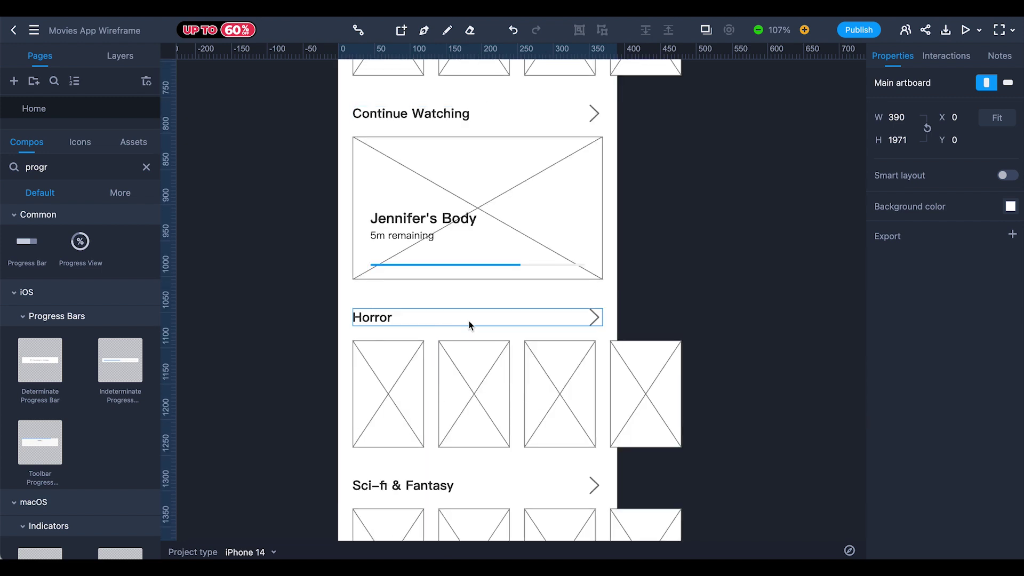
scroll(533, 342, "down", 6)
scroll(447, 261, "up", 2)
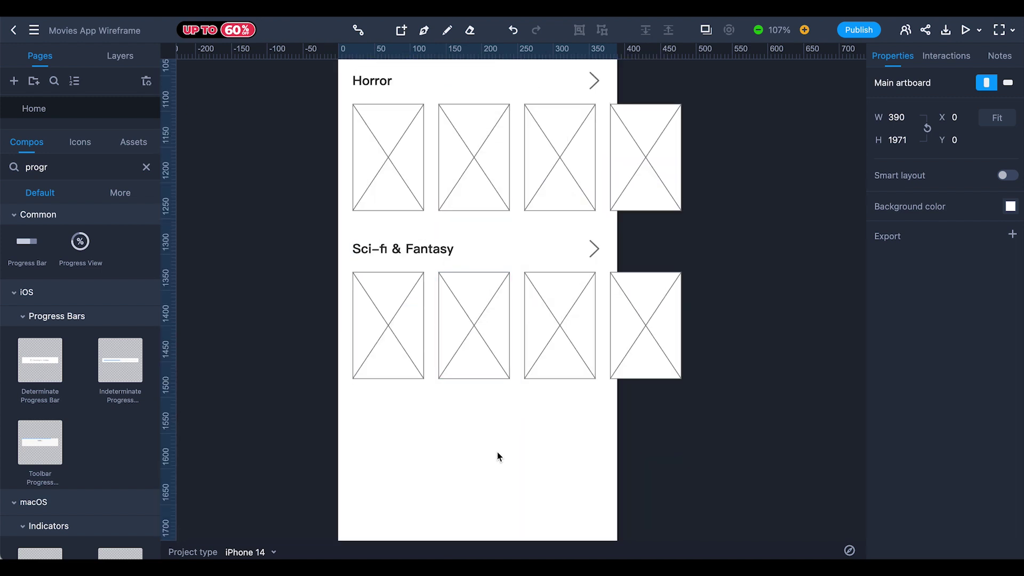
left_click(146, 167)
type("tab")
scroll(34, 341, "down", 3)
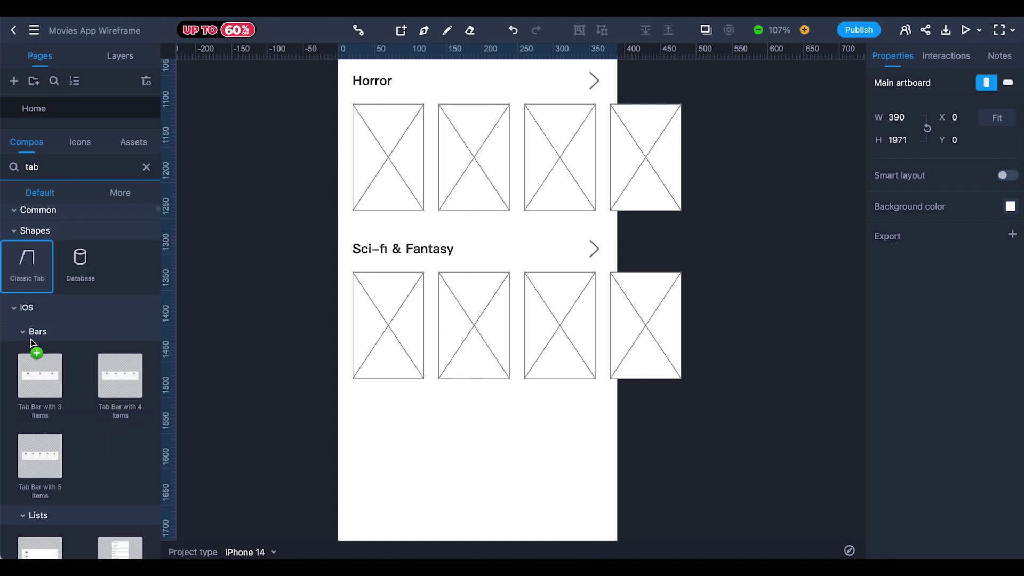
scroll(71, 373, "down", 2)
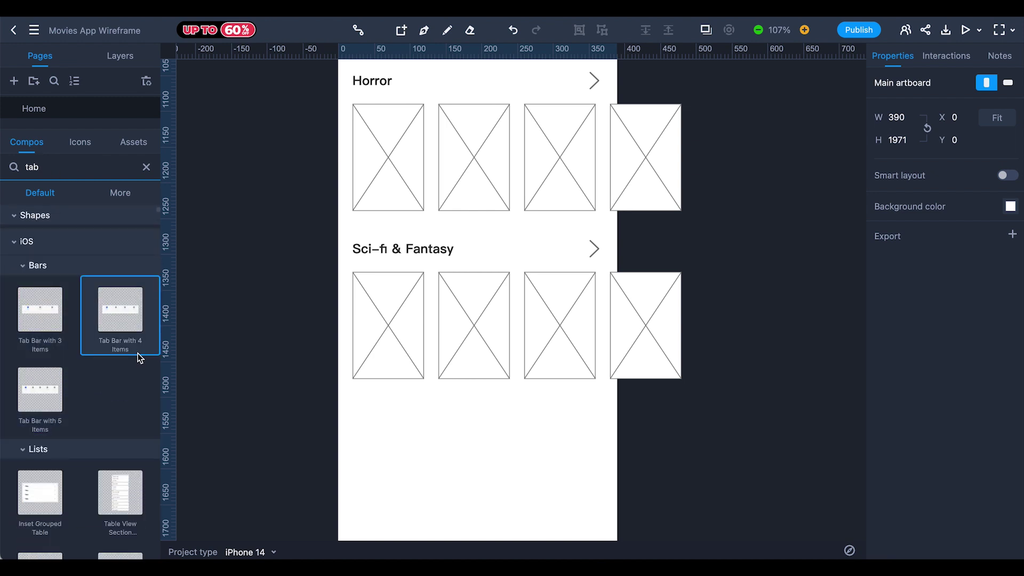
left_click_drag(38, 311, 507, 428)
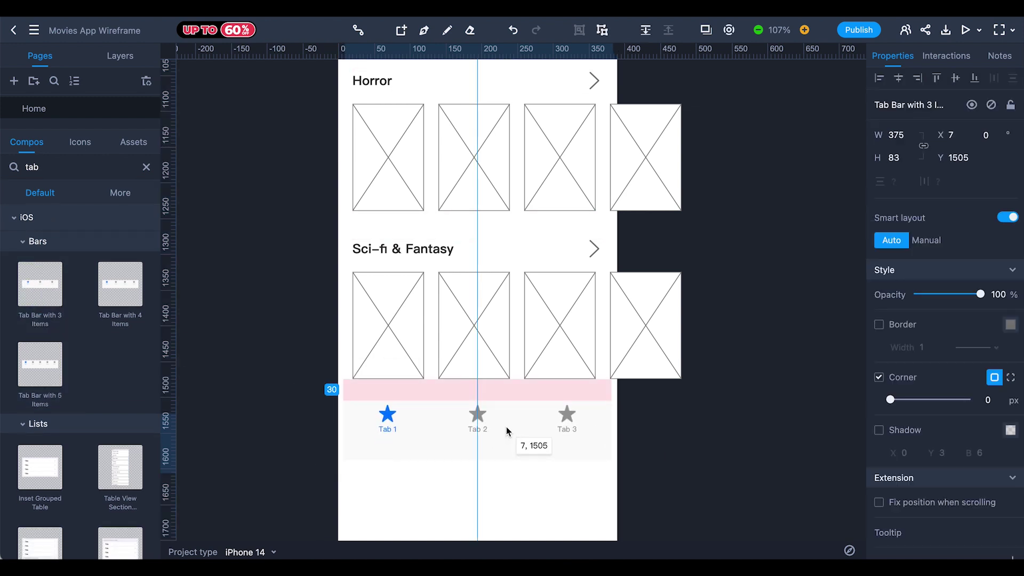
Nudge the tab bar down and stretch both of its sides to the artboard's edges.
scroll(508, 427, "down", 4)
left_click(511, 267)
scroll(513, 224, "up", 3)
left_click(475, 225)
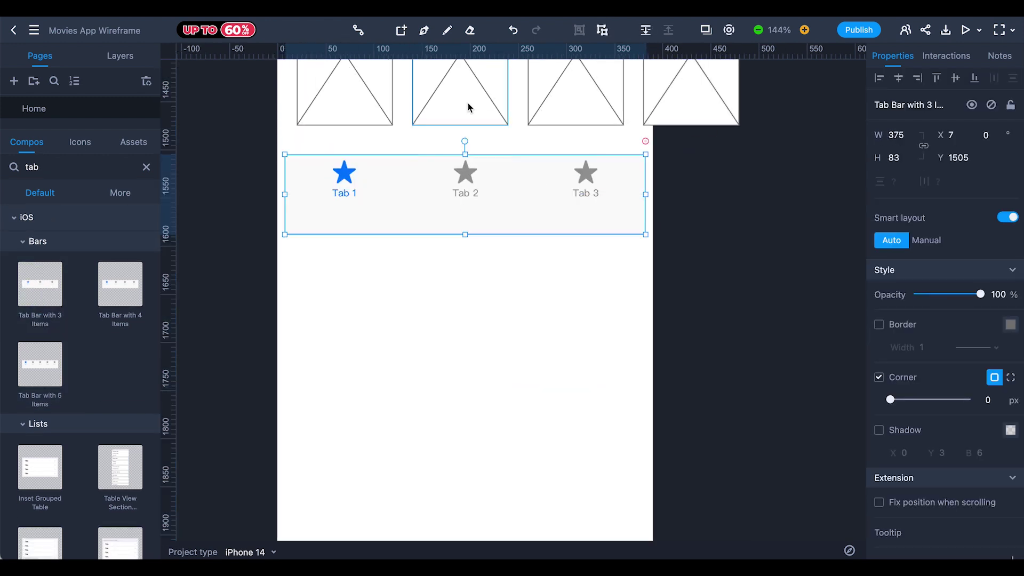
key("shift+Down")
left_click_drag(285, 204, 277, 204)
left_click_drag(647, 205, 654, 206)
Rename the first two tab labels "Home" and "New & Hot", fitting the second on one line with a 56-wide text box.
scroll(339, 235, "up", 5)
double_click(342, 239)
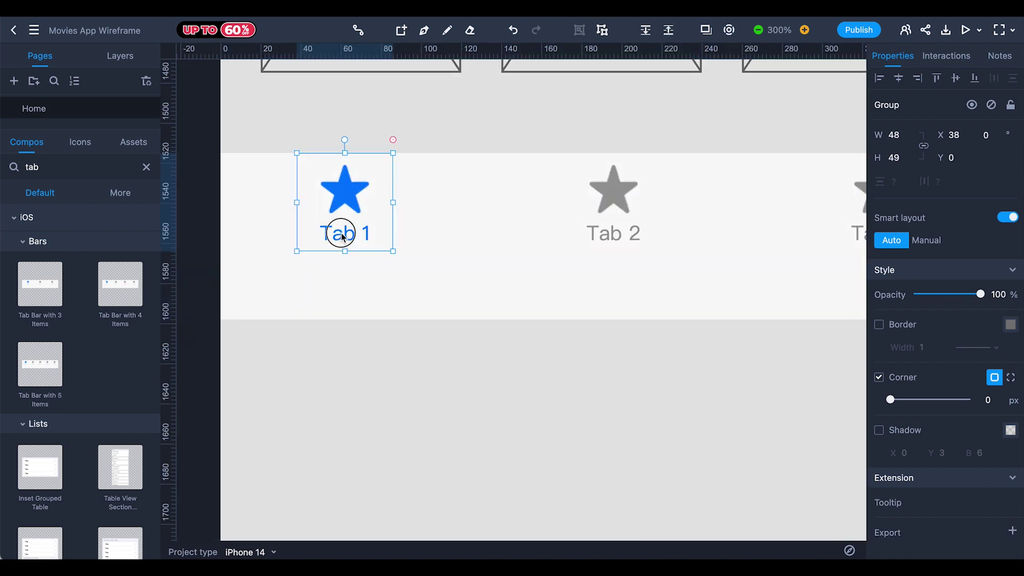
double_click(344, 237)
type("Home")
key("Escape")
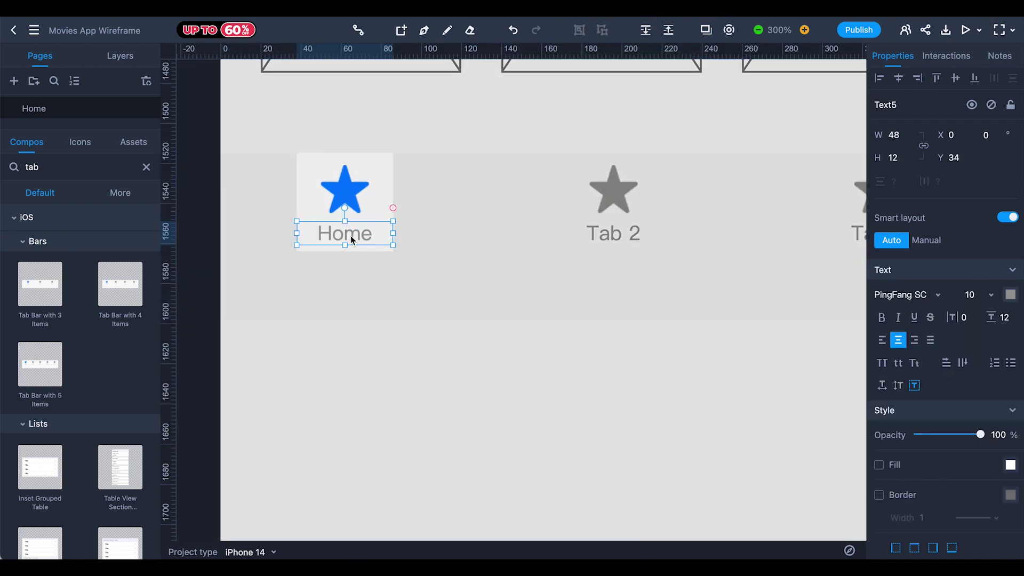
left_click(616, 244)
double_click(619, 237)
type("New & Hot")
key("Escape")
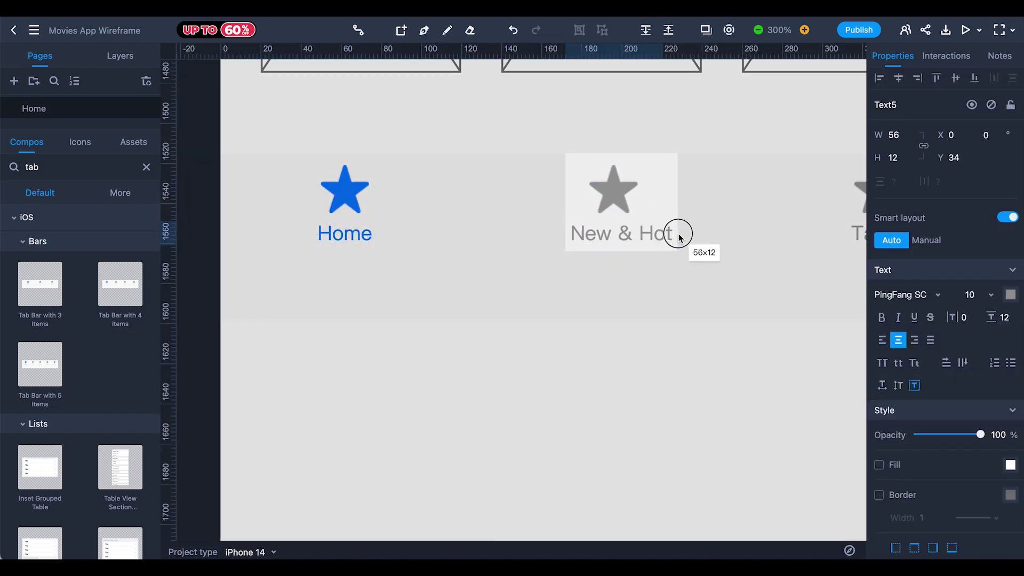
Rename the third tab label "My Stuff".
scroll(613, 298, "right", 5)
left_click(555, 370)
left_click(647, 267)
left_click(629, 279)
double_click(616, 273)
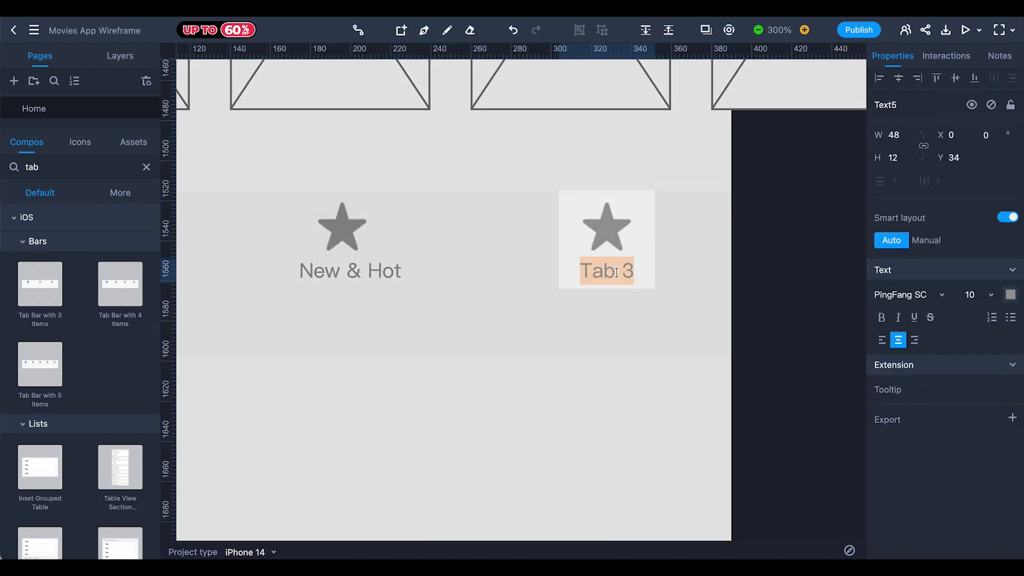
type("My STu")
key("BackSpace")
key("BackSpace")
type("tuff")
left_click(588, 470)
Search the icon library for "home" and place a filled house icon below the tab bar.
scroll(588, 470, "down", 2)
scroll(588, 470, "left", 4)
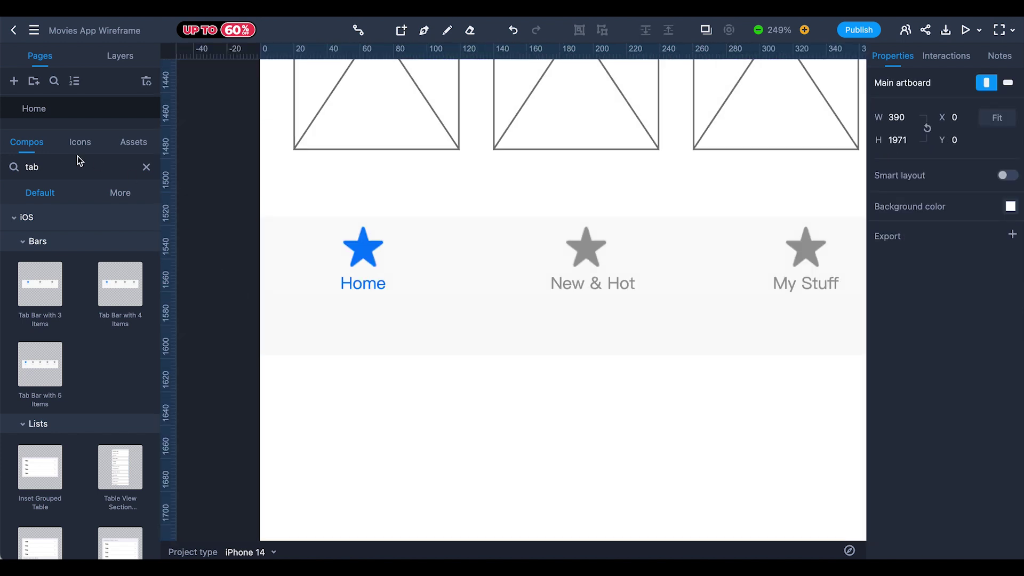
left_click(80, 143)
double_click(55, 175)
type("home")
left_click_drag(143, 216, 384, 420)
Search the icon library for "play" and place the TV play icon below the tab bar's middle tab.
left_click(49, 173)
double_click(50, 173)
type("play")
scroll(80, 299, "down", 1)
left_click_drag(48, 352, 591, 432)
Search the icon library for "user" and place an outlined circular user icon below the "My Stuff" tab.
double_click(69, 172)
type("user")
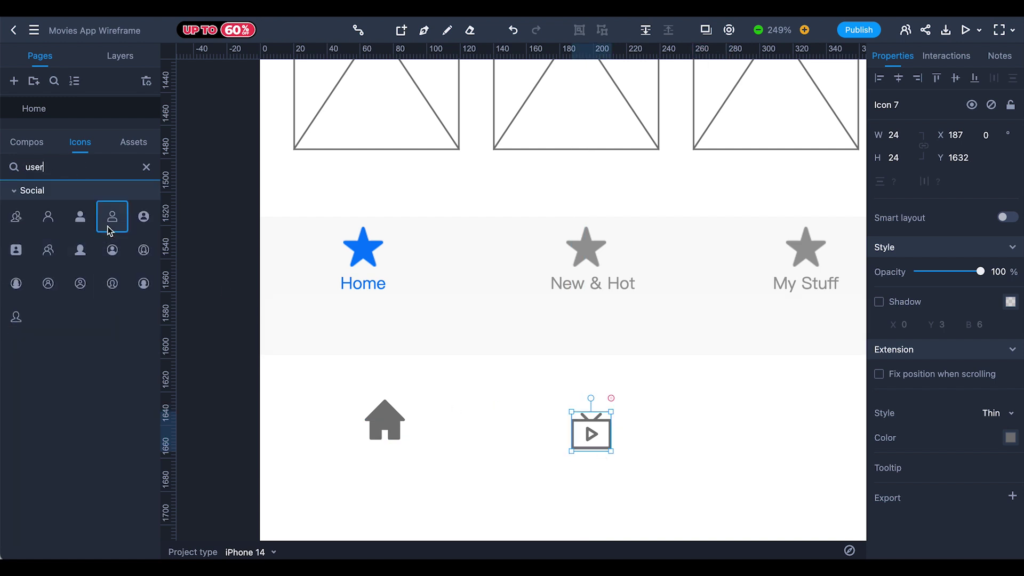
left_click_drag(80, 283, 738, 450)
left_click(487, 439)
Move the house icon into the Home tab's group and replace the blue star with it.
scroll(487, 439, "down", 2)
scroll(487, 439, "right", 2)
left_click(306, 337)
key("Delete")
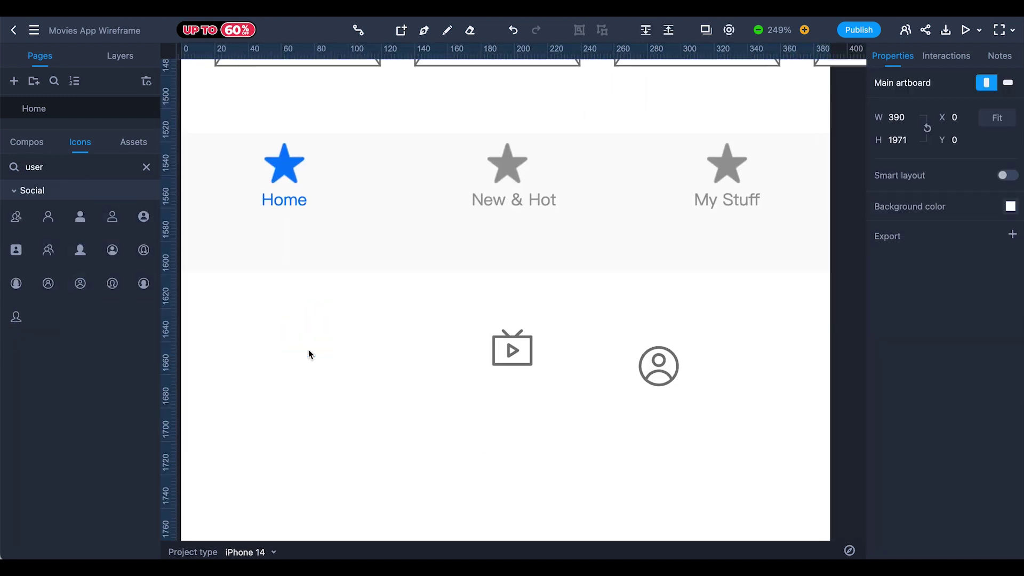
left_click(287, 162)
left_click(287, 162)
key("super+v")
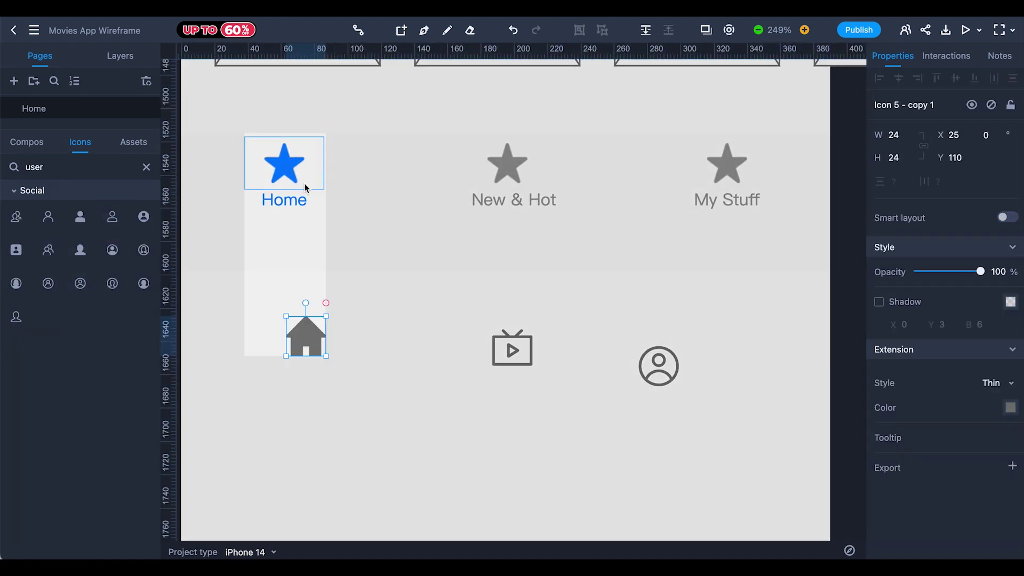
left_click(283, 165)
left_click_drag(307, 335, 284, 163)
key("Delete")
left_click(336, 162)
Move the TV play icon into the "New & Hot" tab's group, replace the star with it and centre it over the label.
left_click(501, 256)
left_click(584, 361)
left_click(520, 362)
left_click_drag(525, 365, 507, 165)
double_click(507, 165)
right_click(511, 161)
left_click(535, 219)
left_click_drag(519, 362, 508, 174)
left_click(507, 166)
key("BackSpace")
left_click(506, 208, "shift")
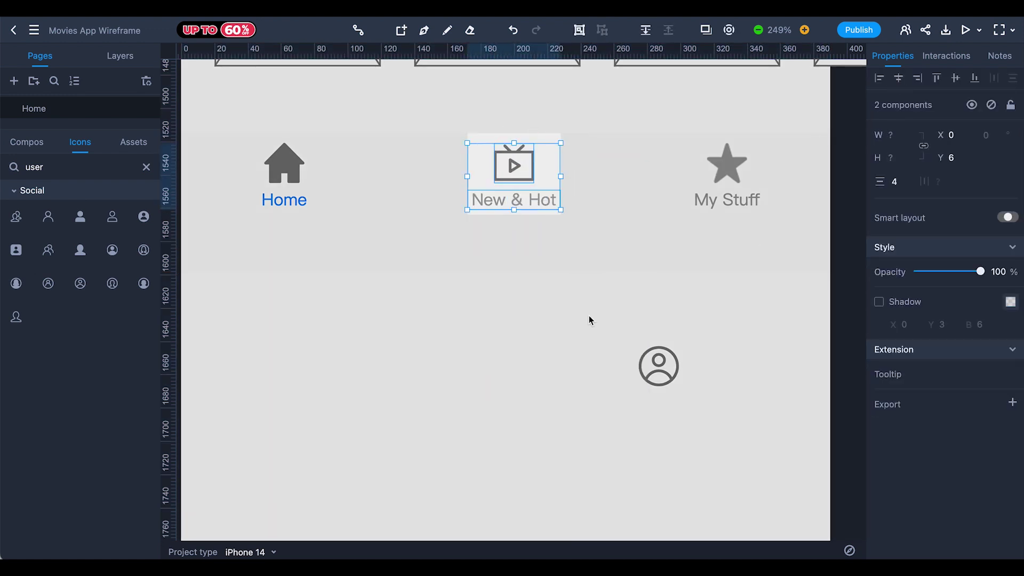
left_click(591, 320)
Move the circular user icon into the "My Stuff" tab's group and replace the star with it.
double_click(728, 167)
double_click(728, 167)
left_click(658, 381)
left_click_drag(657, 382, 733, 176)
left_click(727, 167)
key("BackSpace")
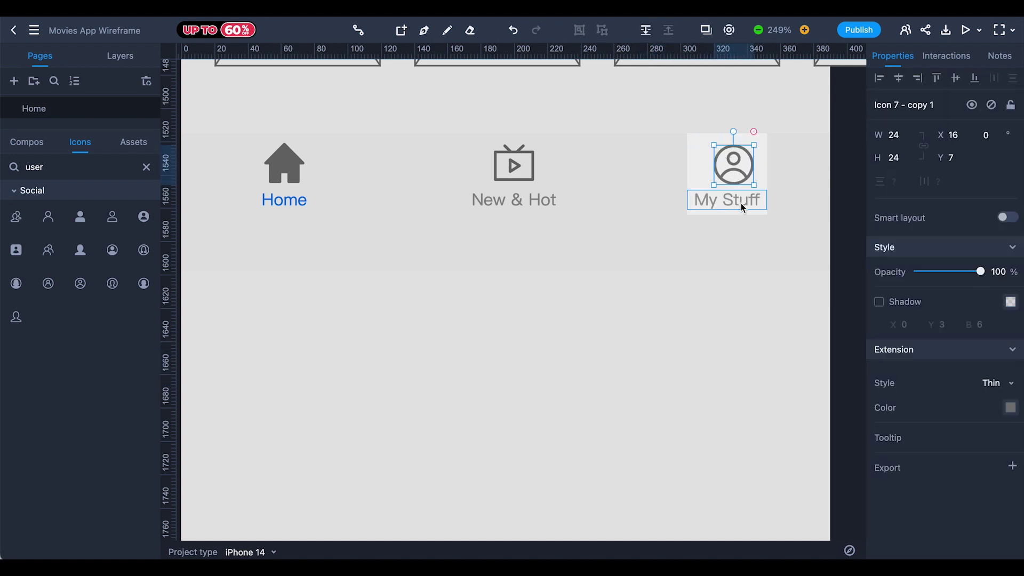
key("Escape")
key("Escape")
Recolour the Home tab's house icon and label with the same pure blue swatch.
scroll(566, 352, "up", 2)
scroll(566, 352, "left", 2)
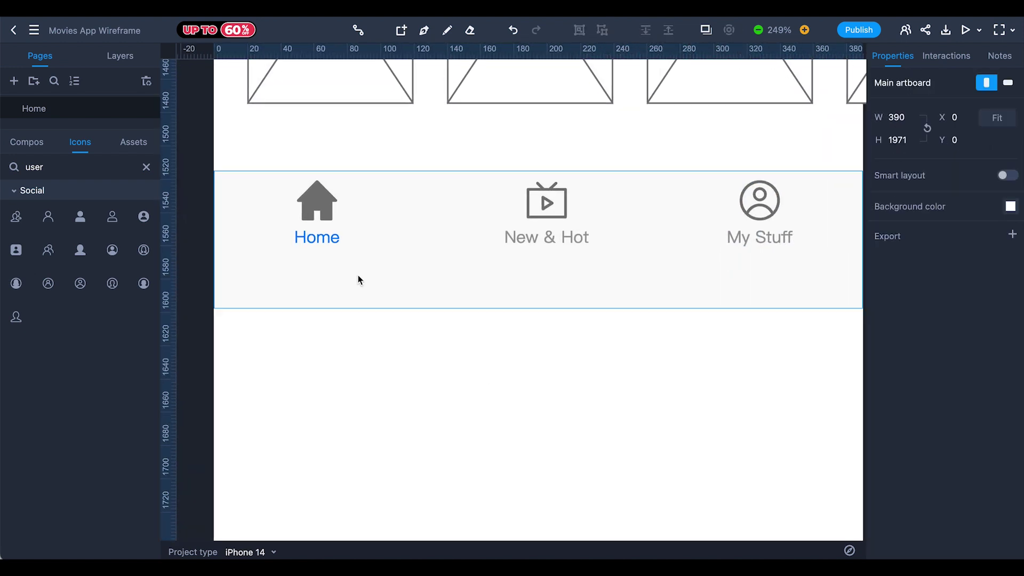
double_click(323, 207)
left_click(1017, 407)
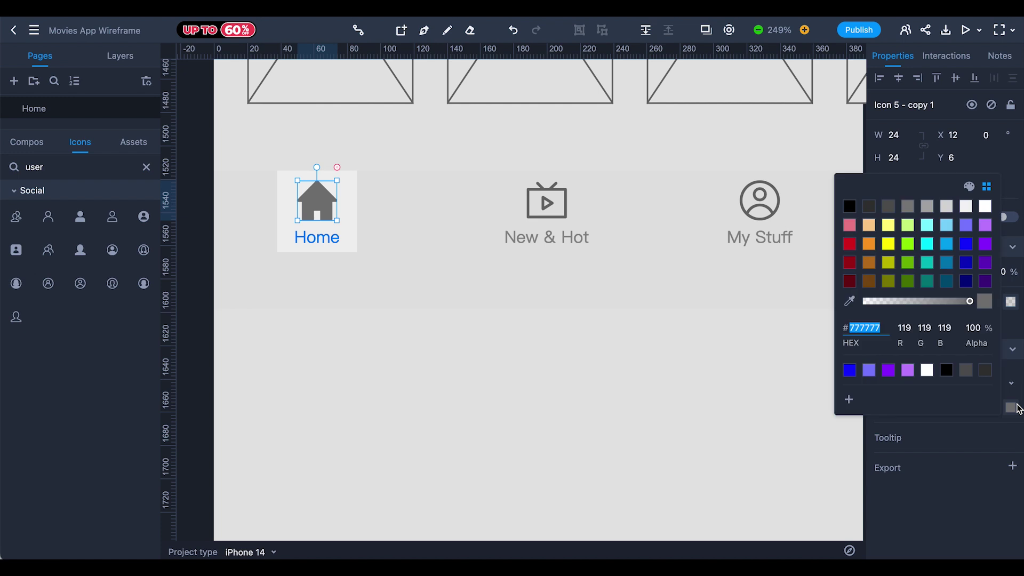
left_click(966, 247)
left_click(309, 238)
left_click(1012, 296)
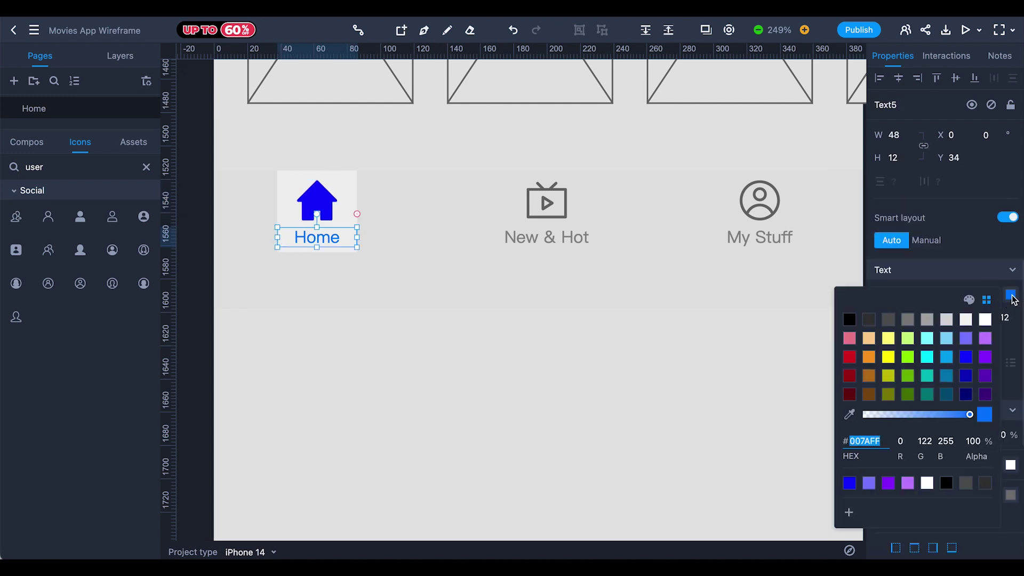
left_click(963, 359)
left_click(567, 397)
Shorten the main artboard to a height of 1603 so it ends at the tab bar, and fit it in view.
scroll(549, 394, "down", 5)
scroll(555, 400, "up", 1)
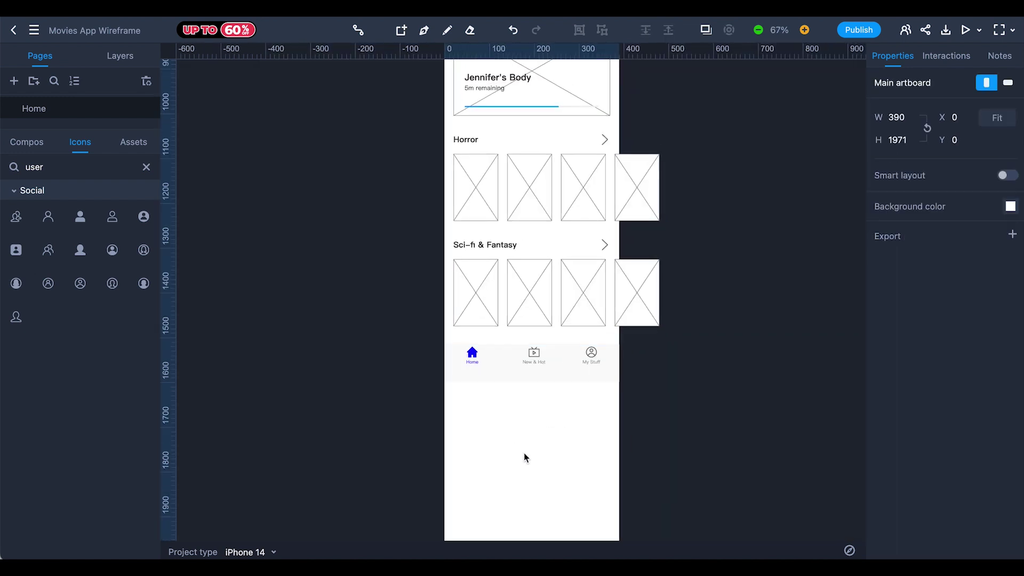
scroll(439, 235, "up", 10)
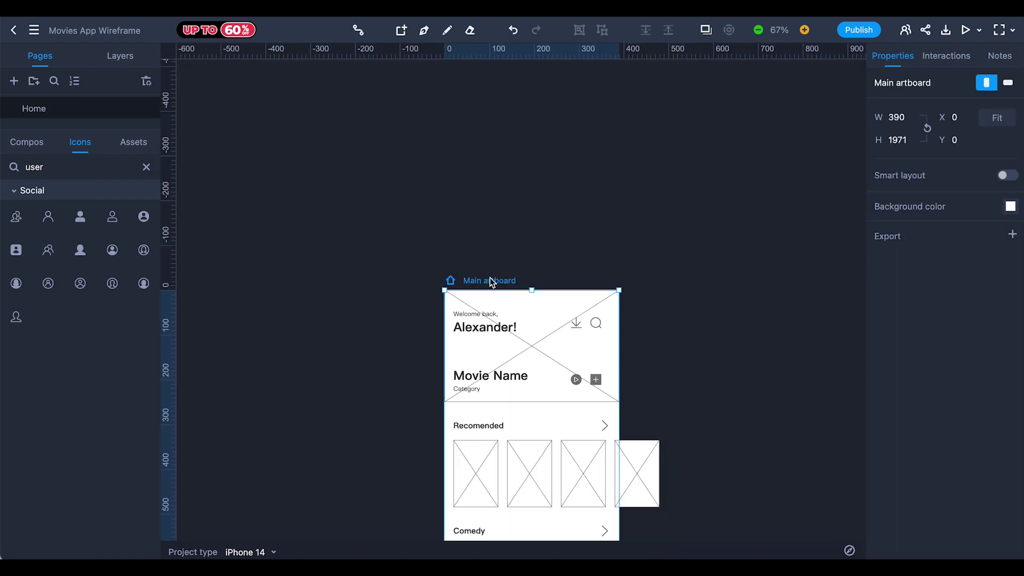
scroll(688, 269, "down", 10)
left_click_drag(532, 506, 531, 340)
scroll(338, 356, "up", 5)
key("shift+1")
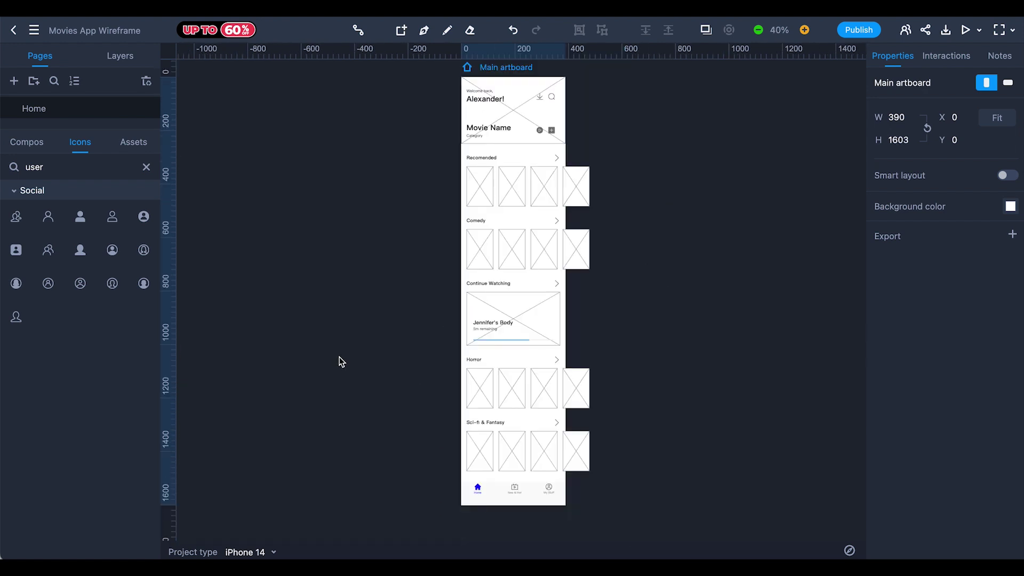
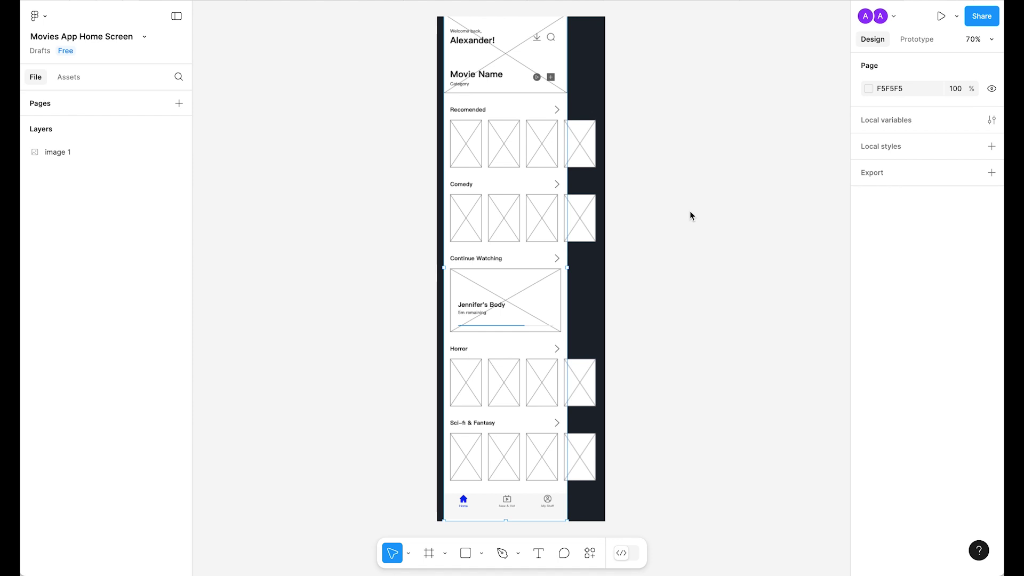
scroll(688, 234, "right", 3)
left_click(435, 226)
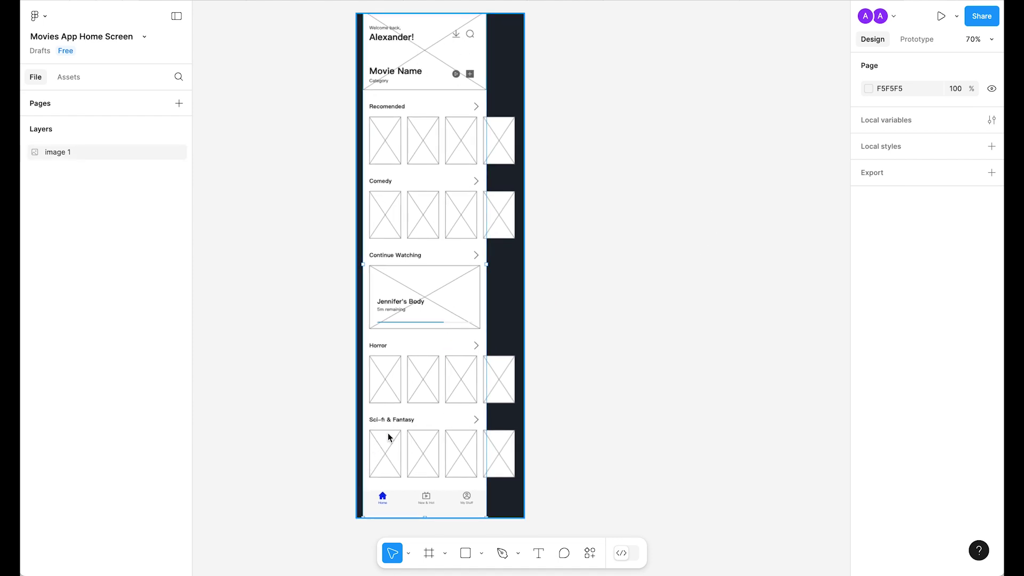
left_click(321, 219)
scroll(625, 255, "right", 3)
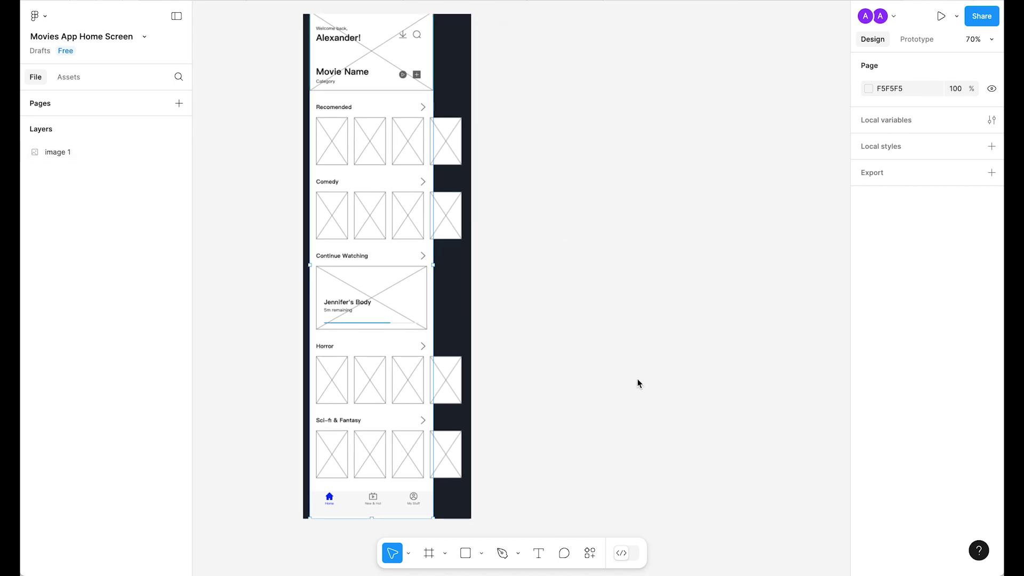
Add an iPhone 16 frame beside the wireframe image and extend its height to 1117.
scroll(599, 335, "up", 1)
scroll(600, 334, "down", 1)
left_click(430, 553)
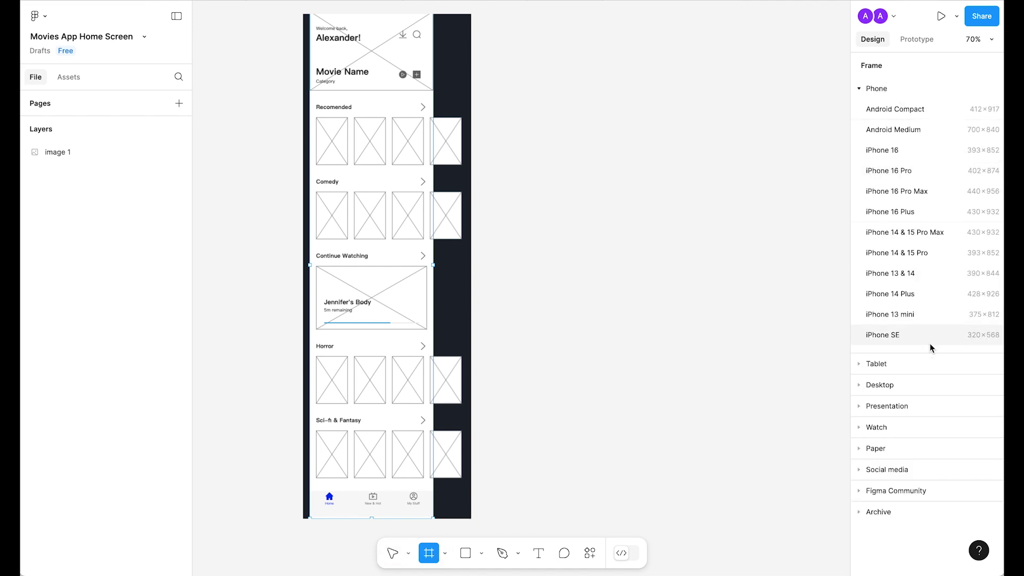
left_click(894, 153)
left_click_drag(591, 285, 591, 204)
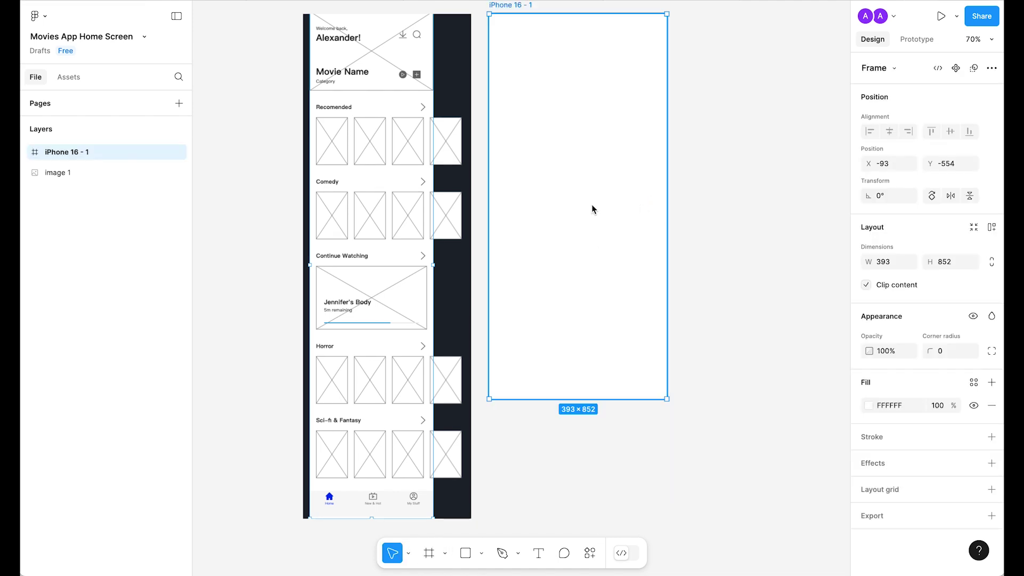
left_click_drag(578, 400, 579, 516)
left_click_drag(579, 516, 578, 518)
Rename the new iPhone frame "Movies App Home Screen".
double_click(511, 37)
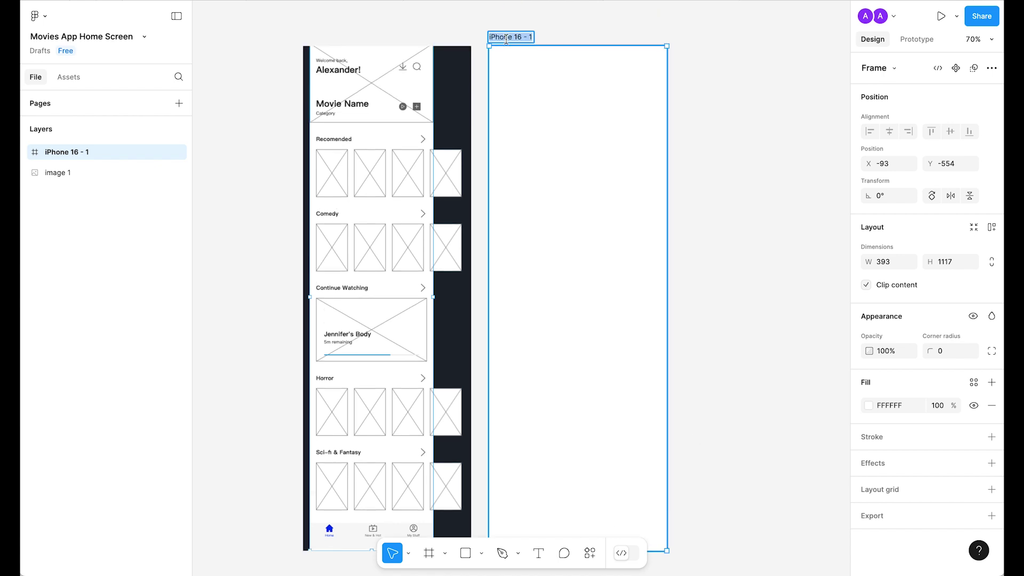
type("Movies App Home Screen")
key("Return")
scroll(601, 271, "down", 1)
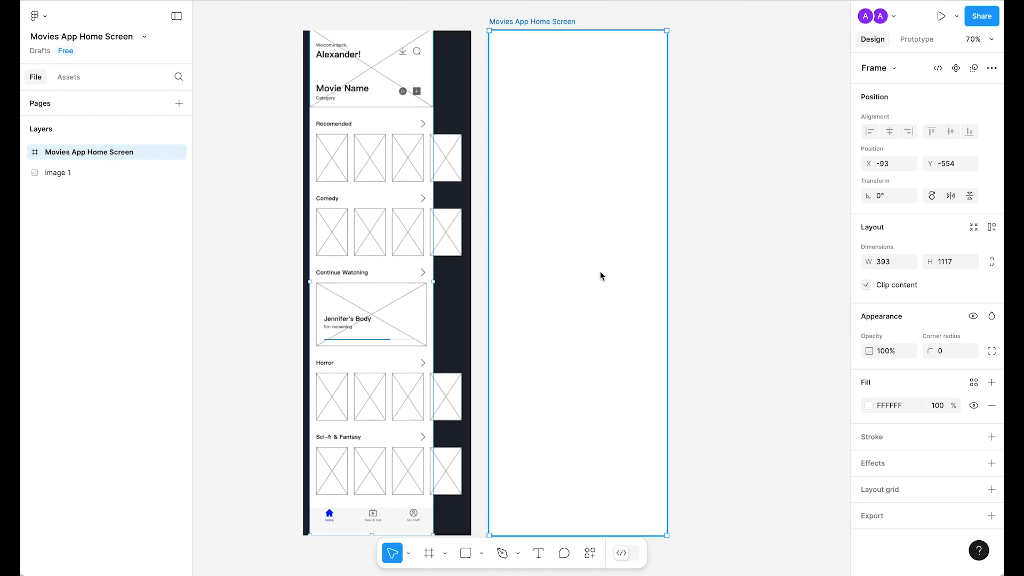
Fill the Movies App Home Screen frame with the Material 3 library colour neutral0.
left_click(975, 383)
type("neutral")
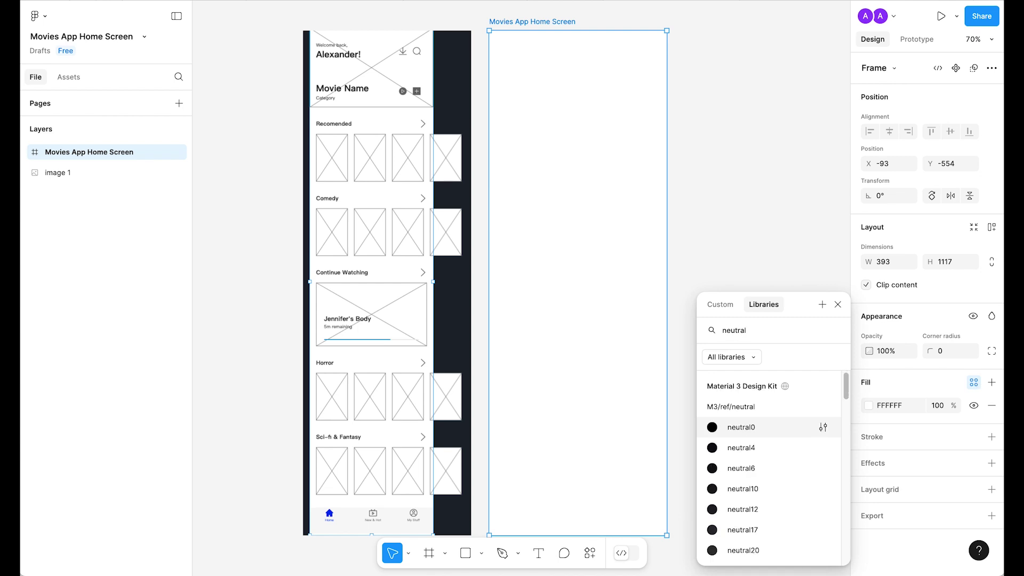
key("Return")
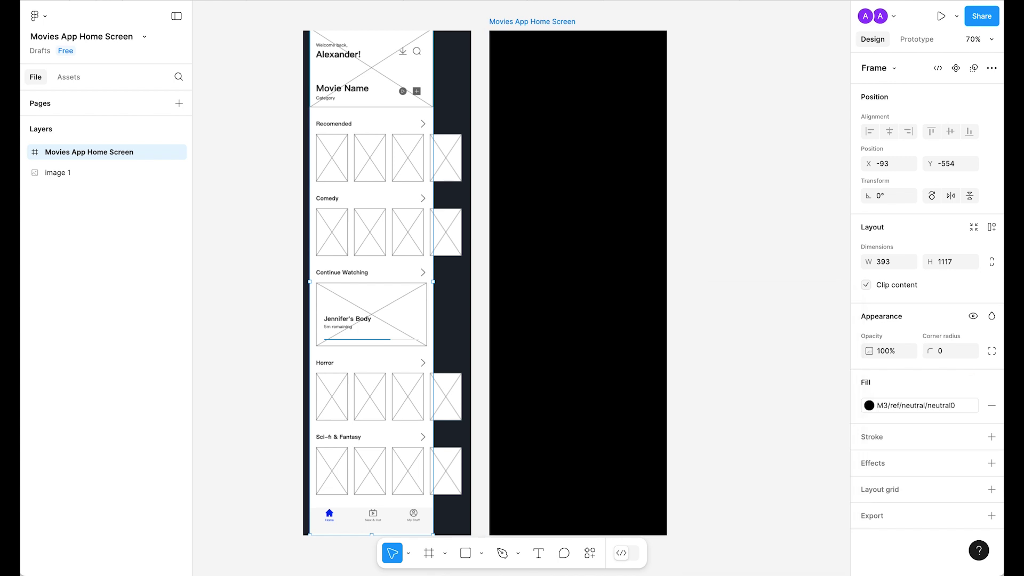
left_click(739, 187)
Add a stretched column layout grid to the frame with 6 columns, a side margin and a gutter of 16.
left_click(660, 202)
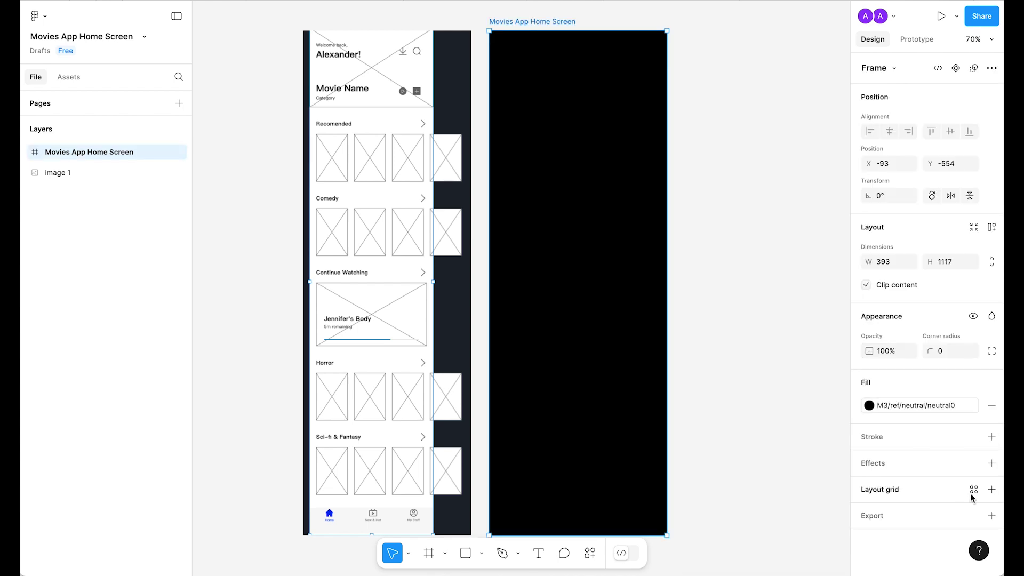
left_click(993, 490)
left_click(870, 513)
left_click(728, 498)
left_click(747, 514)
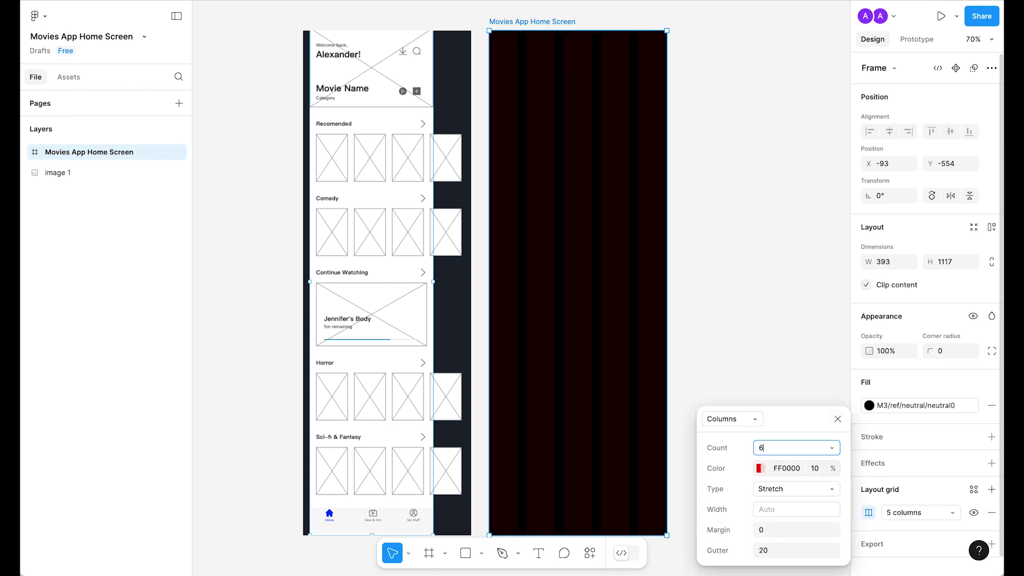
left_click(770, 530)
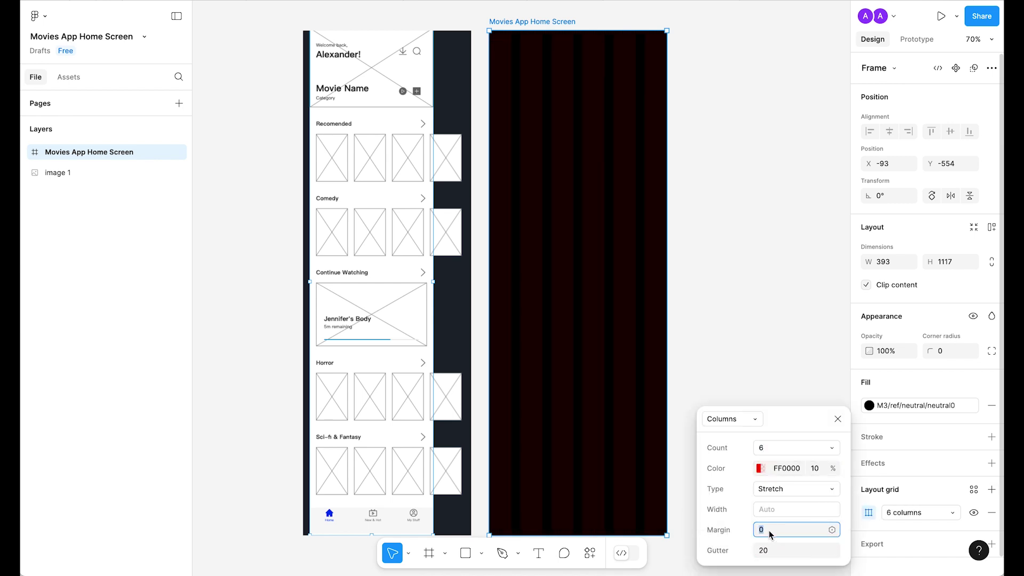
key("Tab")
type("16")
key("Return")
left_click(838, 419)
left_click(719, 276)
scroll(613, 109, "up", 3)
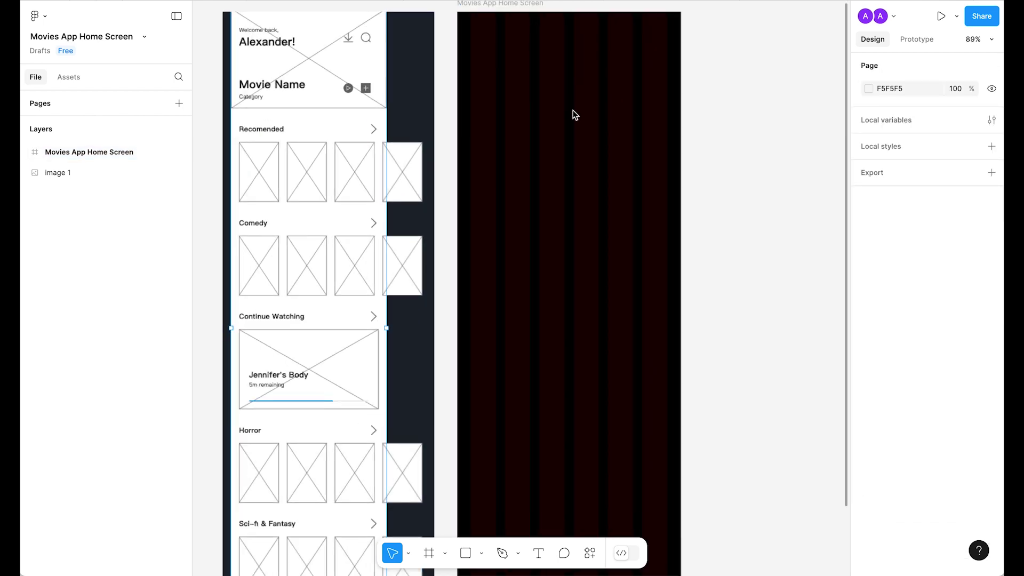
scroll(614, 113, "up", 2)
scroll(615, 113, "left", 2)
scroll(617, 74, "up", 3)
left_click_drag(581, 136, 606, 133)
left_click_drag(550, 204, 583, 180)
scroll(601, 183, "down", 3)
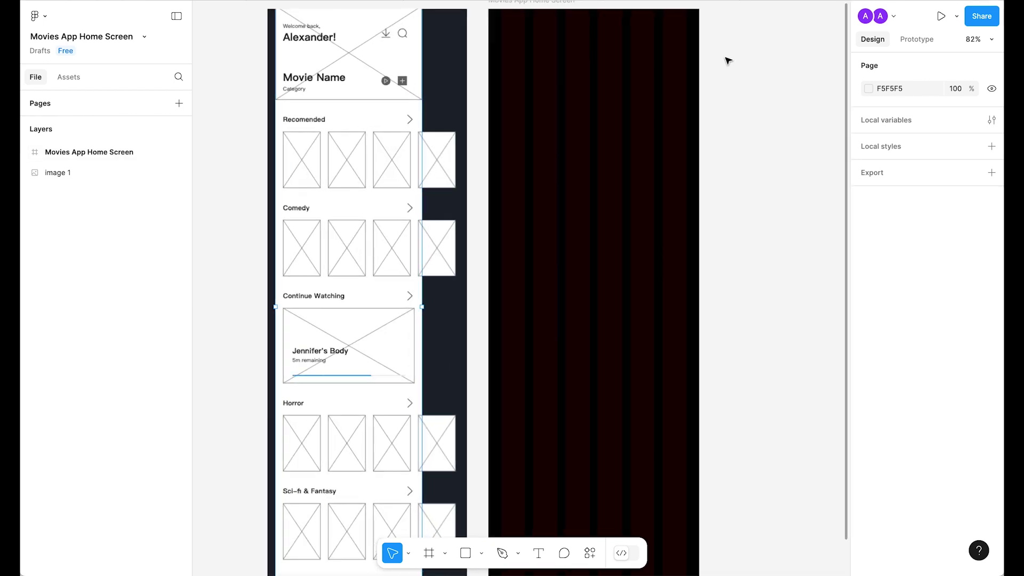
Add the iOS 18 iPhone status bar component to the frame, centred horizontally and aligned to the frame's top edge.
scroll(624, 194, "up", 2)
scroll(624, 194, "up", 1)
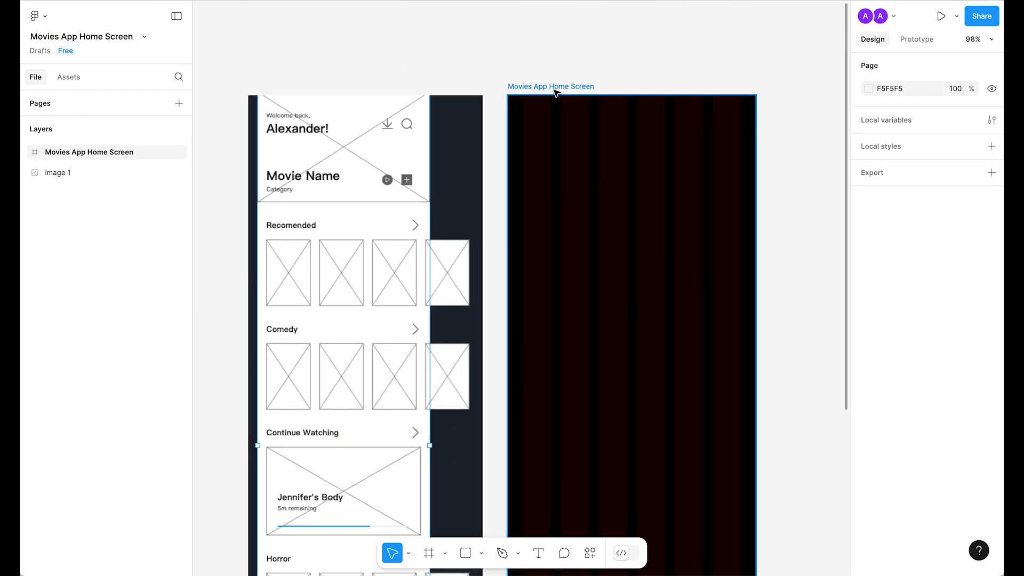
left_click(550, 91)
left_click(69, 77)
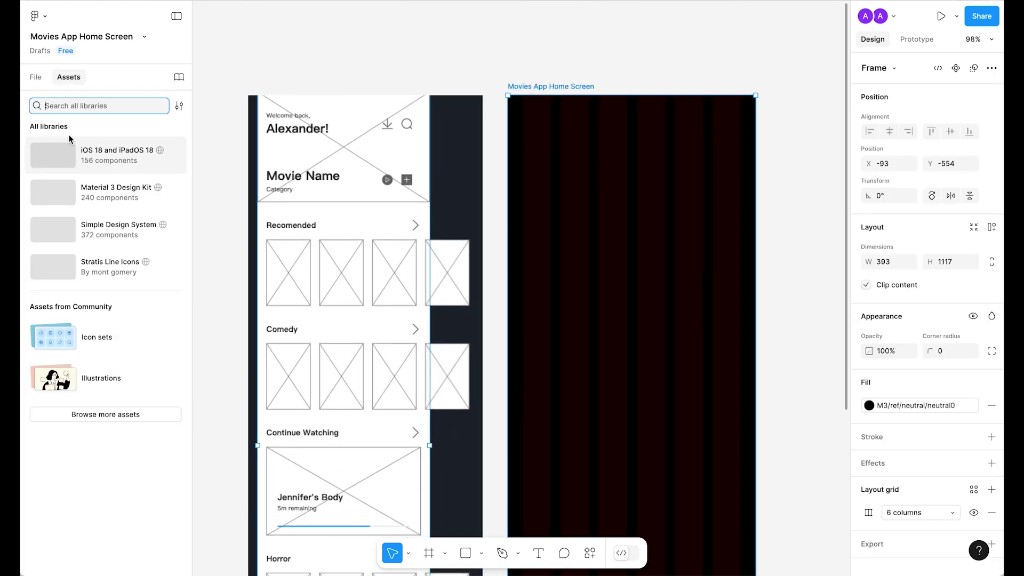
type("status bar")
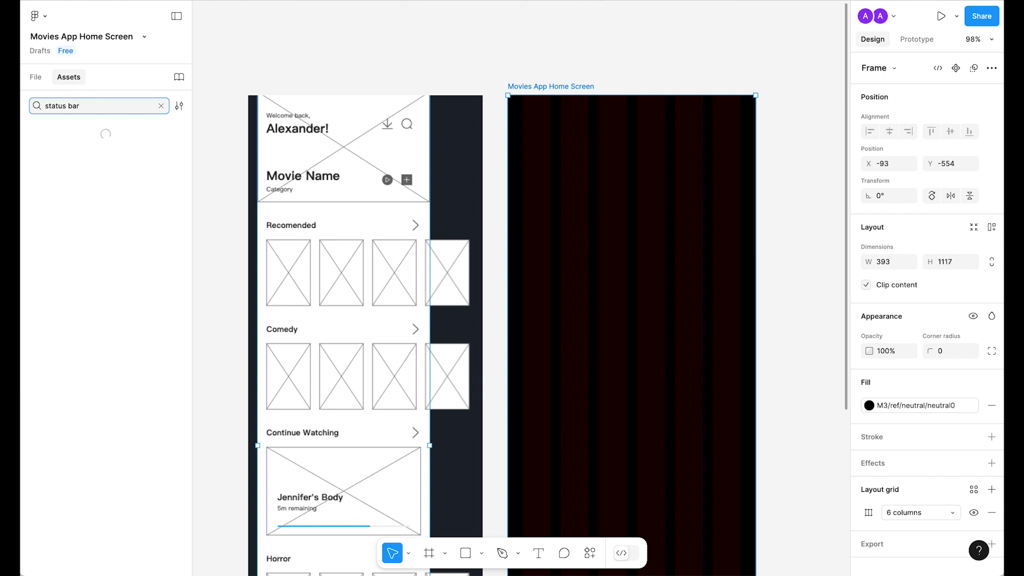
left_click_drag(61, 176, 593, 161)
left_click_drag(688, 179, 661, 176)
left_click(888, 204)
left_click(931, 203)
Turn off the status bar's background and change its colour to Grays/White.
scroll(932, 160, "down", 1)
left_click(933, 132)
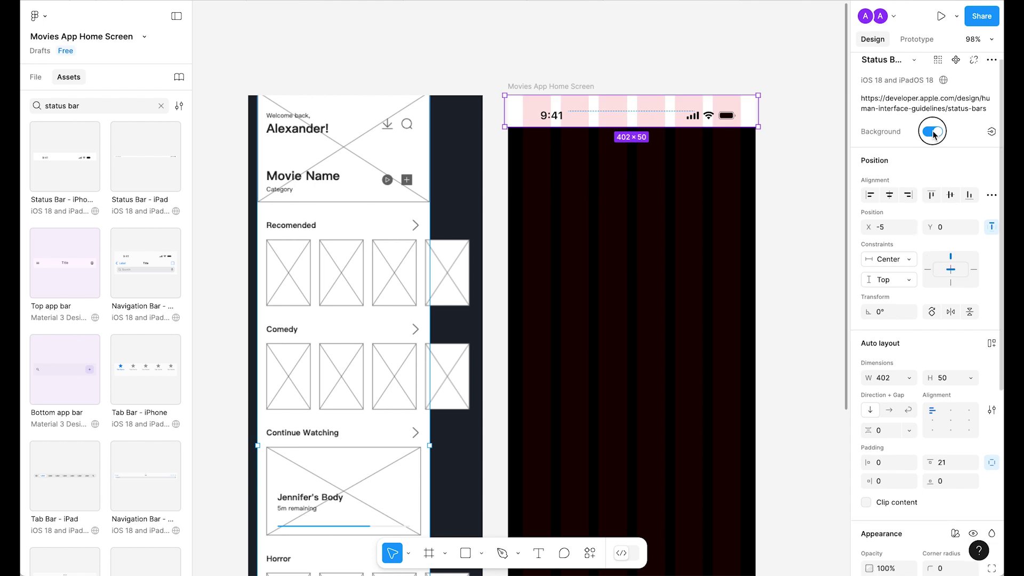
scroll(908, 509, "down", 5)
left_click(907, 474)
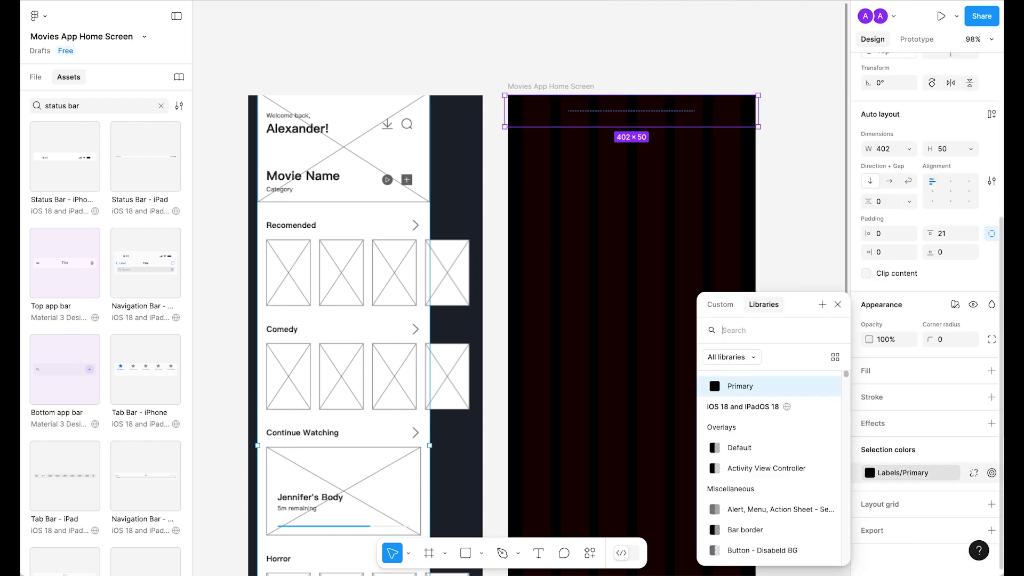
type("white")
left_click(736, 448)
left_click(759, 444)
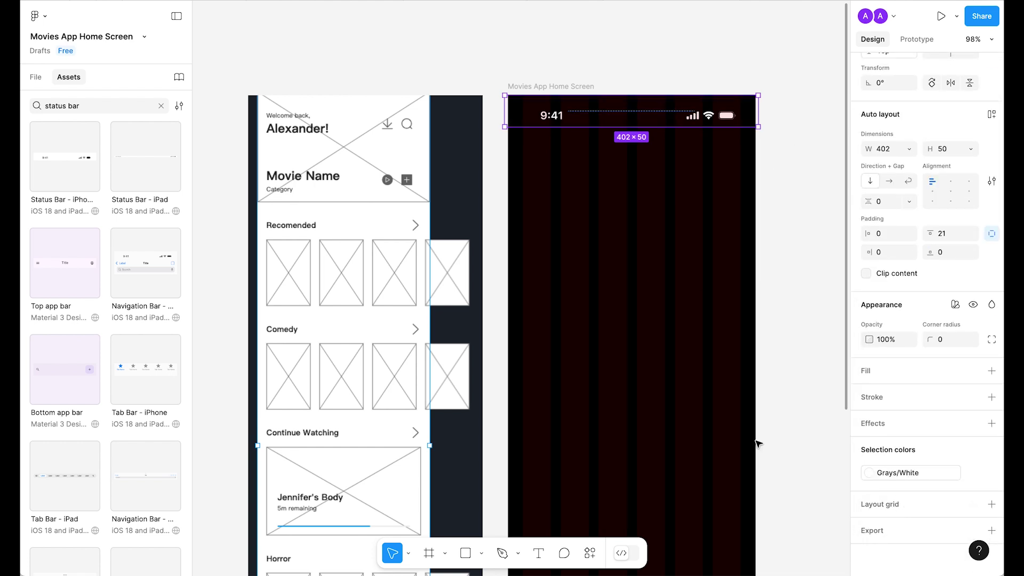
left_click(767, 194)
Place a 100 × 100 frame inside the home screen and align it to the screen's left and top edges.
scroll(784, 78, "up", 5)
scroll(709, 208, "down", 2)
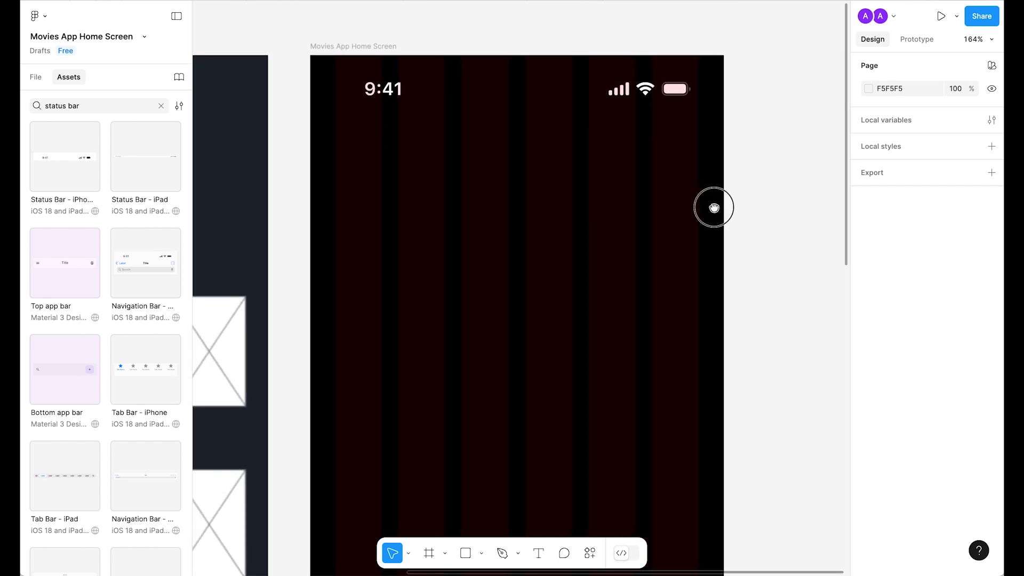
scroll(708, 208, "left", 2)
left_click(477, 237)
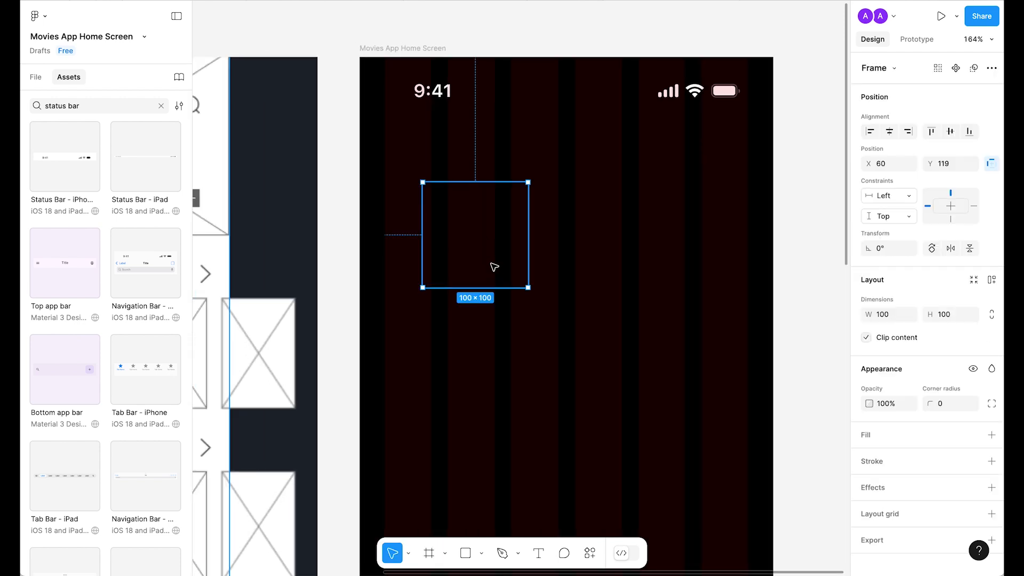
left_click_drag(543, 291, 586, 269)
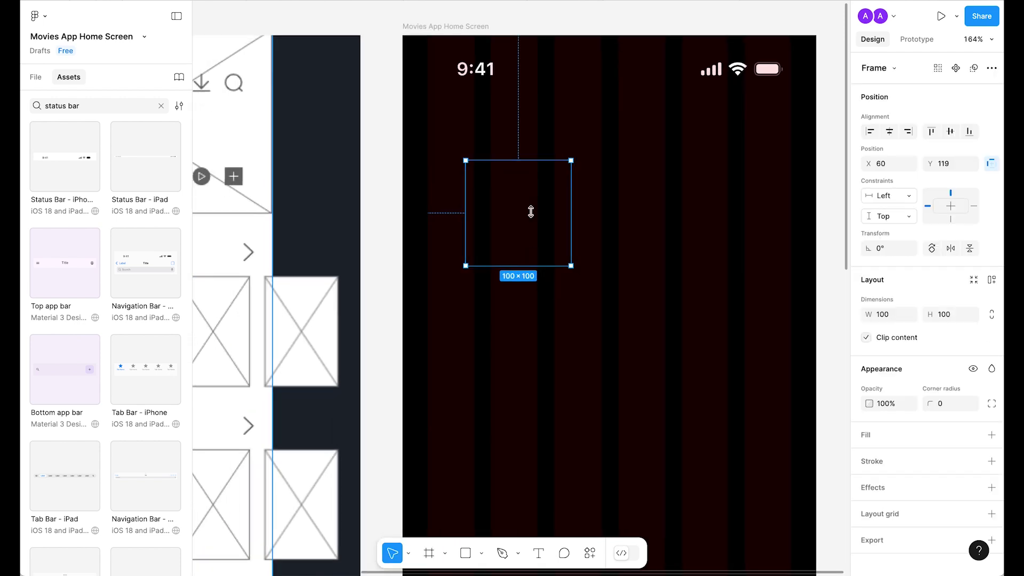
left_click_drag(535, 197, 494, 166)
left_click(870, 131)
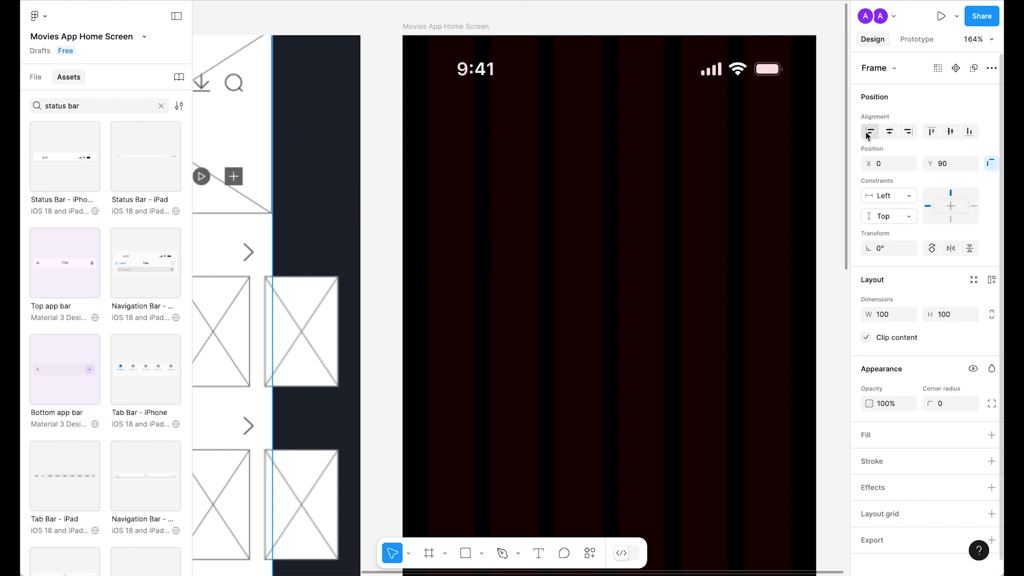
left_click(931, 132)
Widen the new frame to the full screen width of 393 and set its height to 300.
left_click_drag(507, 141, 816, 305)
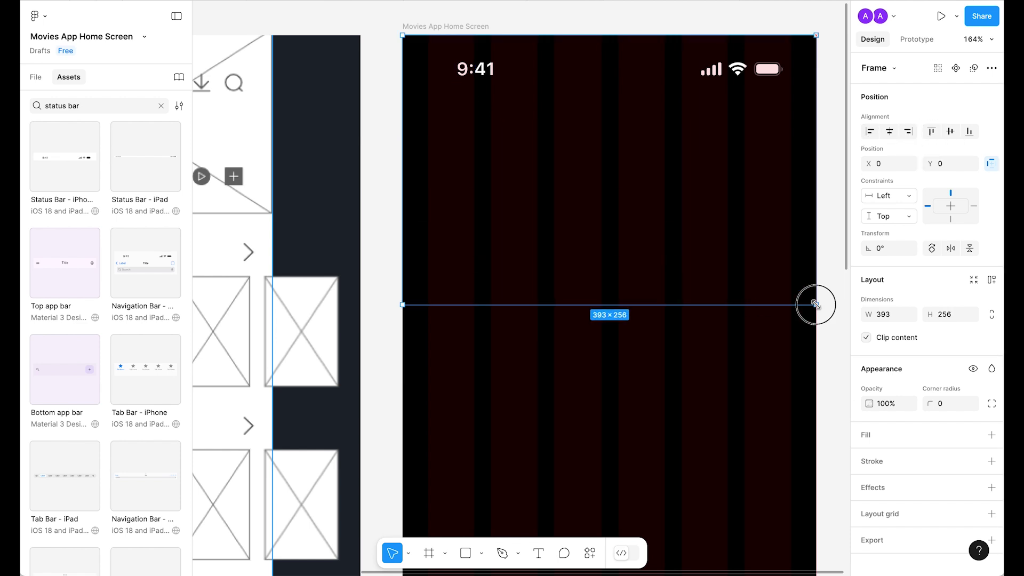
left_click(942, 316)
type("300")
key("Return")
Fill the 393 × 300 frame with the Material 3 library colour neutral0.
scroll(800, 373, "right", 3)
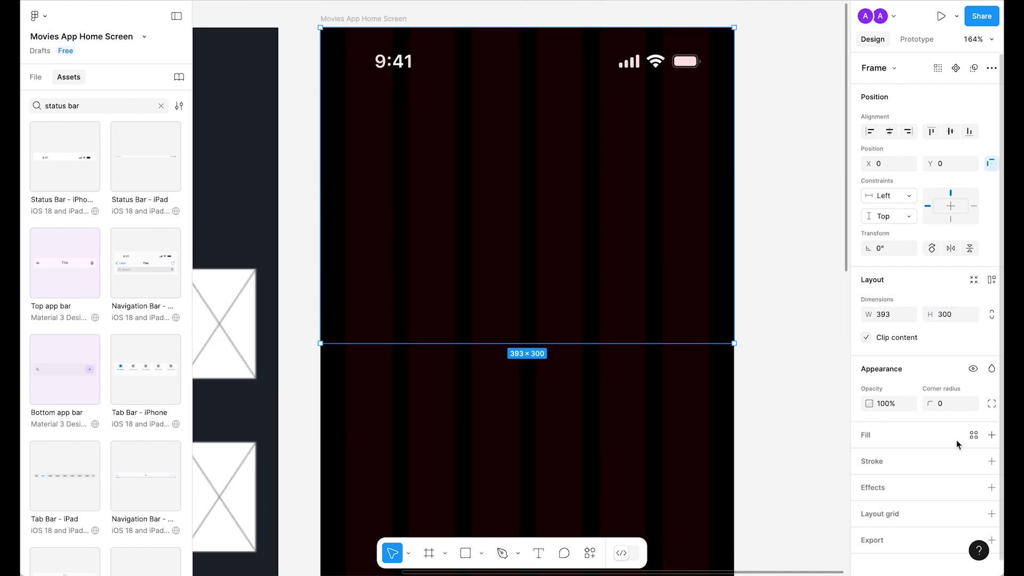
left_click(974, 435)
type("black")
key("BackSpace")
key("BackSpace")
key("BackSpace")
key("BackSpace")
key("BackSpace")
type("neut")
left_click(736, 426)
Send the filled 393 × 300 frame behind the iPhone status bar.
key("ctrl+[")
left_click(764, 153)
scroll(764, 153, "left", 1)
left_click(602, 217)
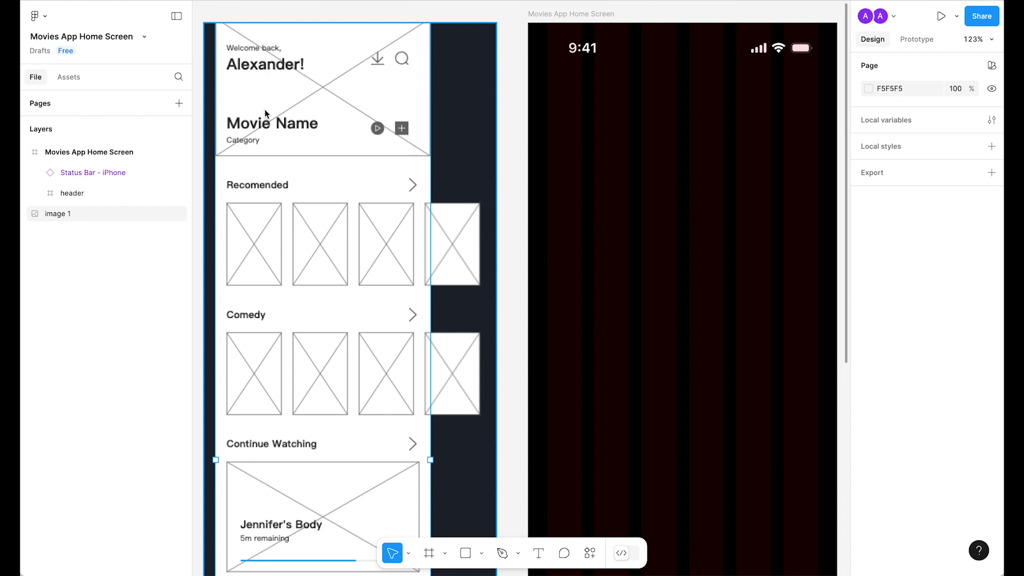
Add the text "Welcome Back," inside the header frame and place it at X 24, Y 81 on the first column's edge.
left_click(670, 119)
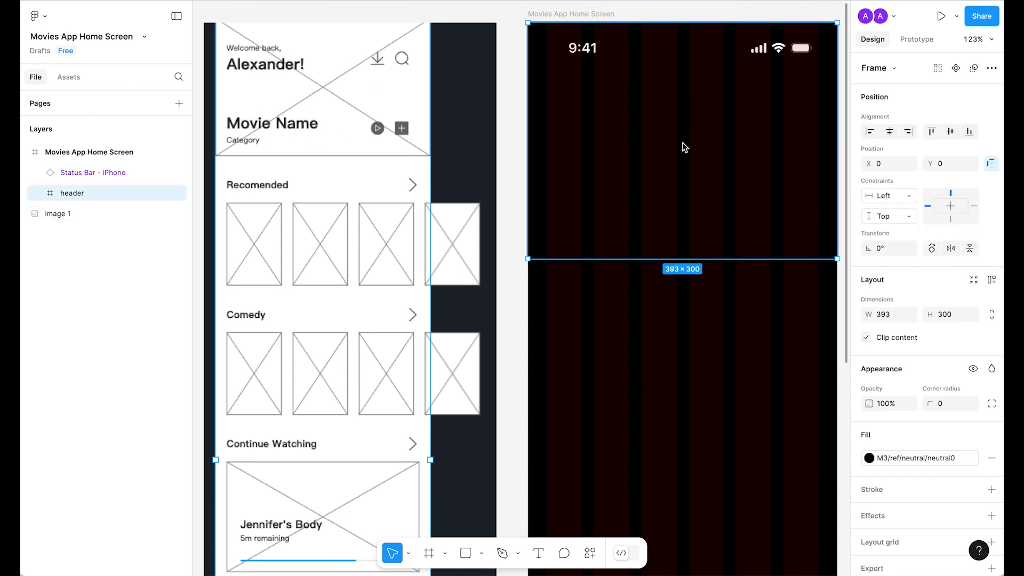
key("shift+2")
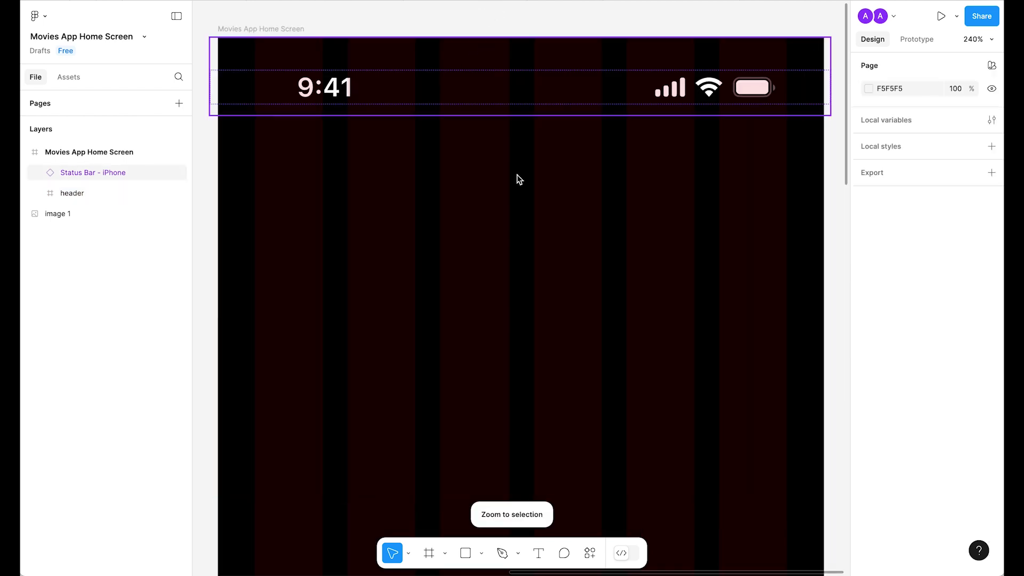
key("t")
left_click(326, 179)
type("Welcome Back,")
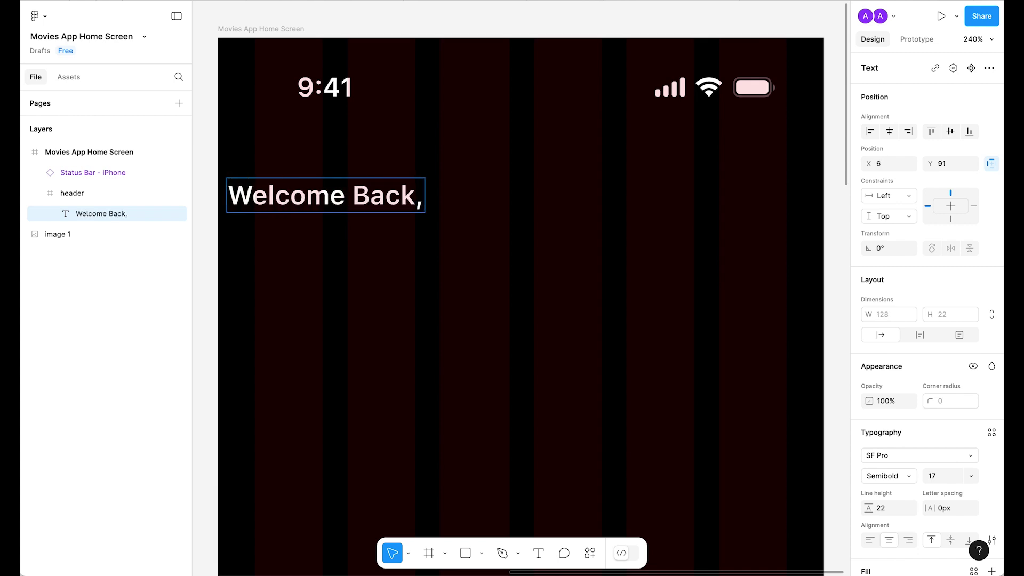
key("Escape")
left_click_drag(327, 190, 355, 174)
Apply the Caption2 Regular text style to the "Welcome Back," text.
scroll(998, 343, "down", 2)
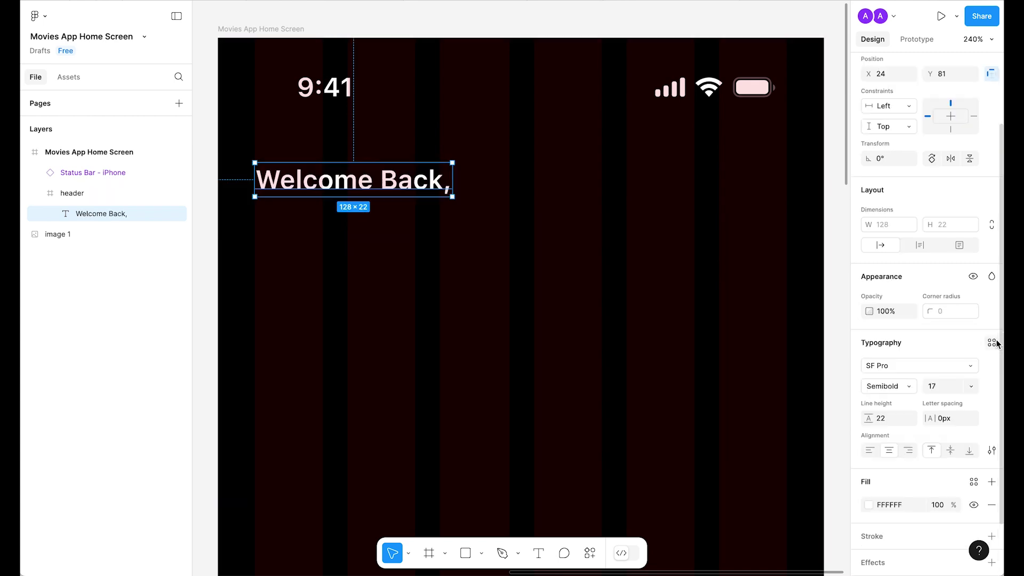
left_click(995, 343)
type("caption")
scroll(972, 462, "down", 1)
left_click(929, 518)
Duplicate the greeting text just below it, replace the copy with the person's first name and exclamation mark, and left-align both lines.
left_click(367, 178)
left_click_drag(367, 178, 344, 201)
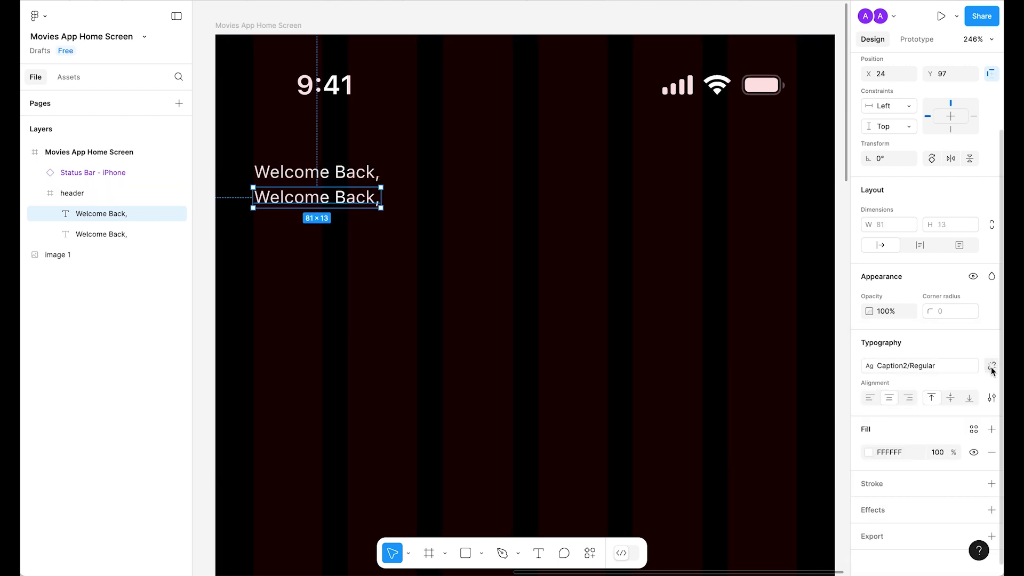
key("Return")
type("Alexander!")
key("Escape")
left_click(102, 234, "shift")
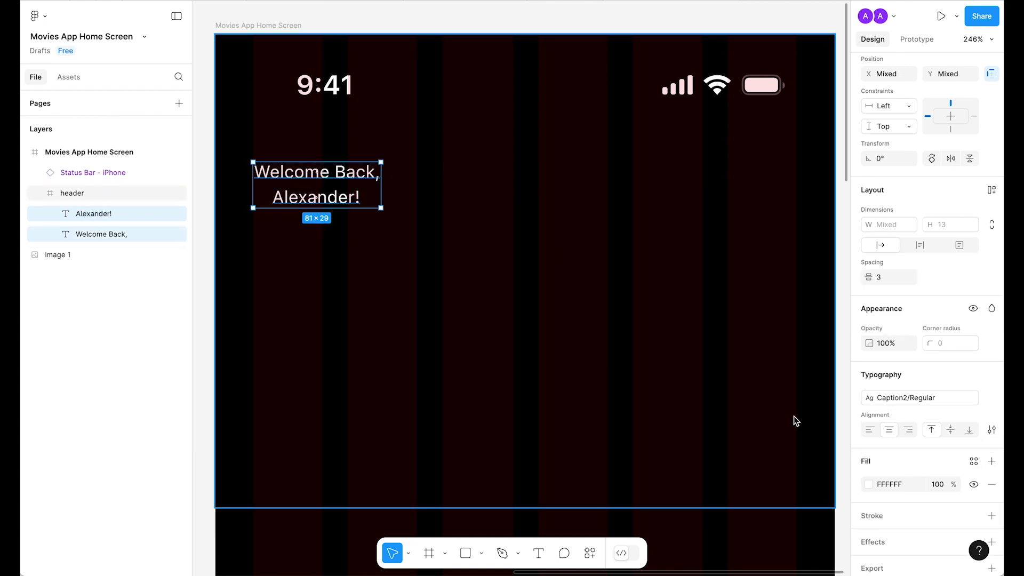
left_click(870, 430)
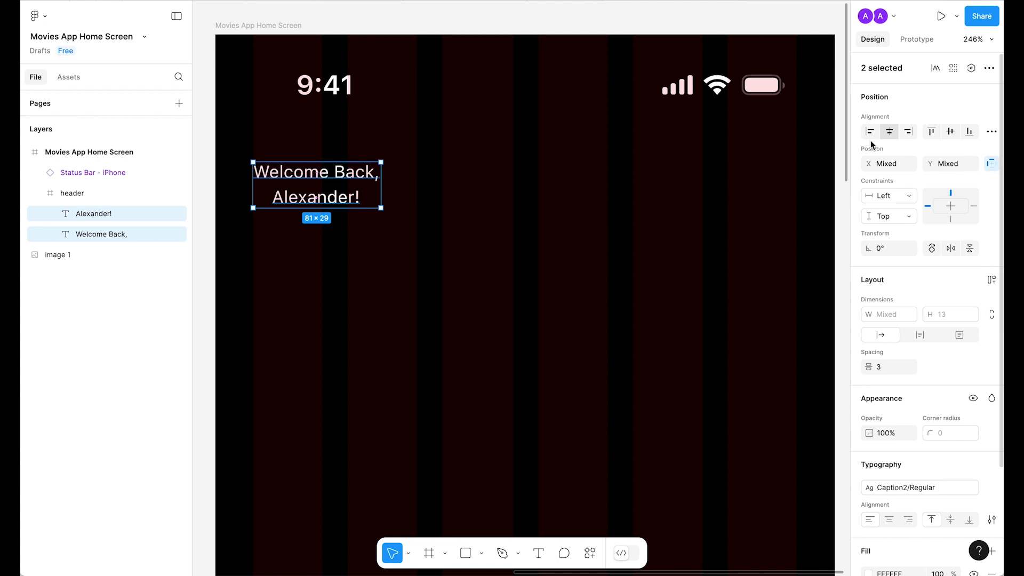
Apply the Title3 Emphasized text style to the name and stack it with "Welcome Back," in a vertical auto layout.
left_click(311, 203)
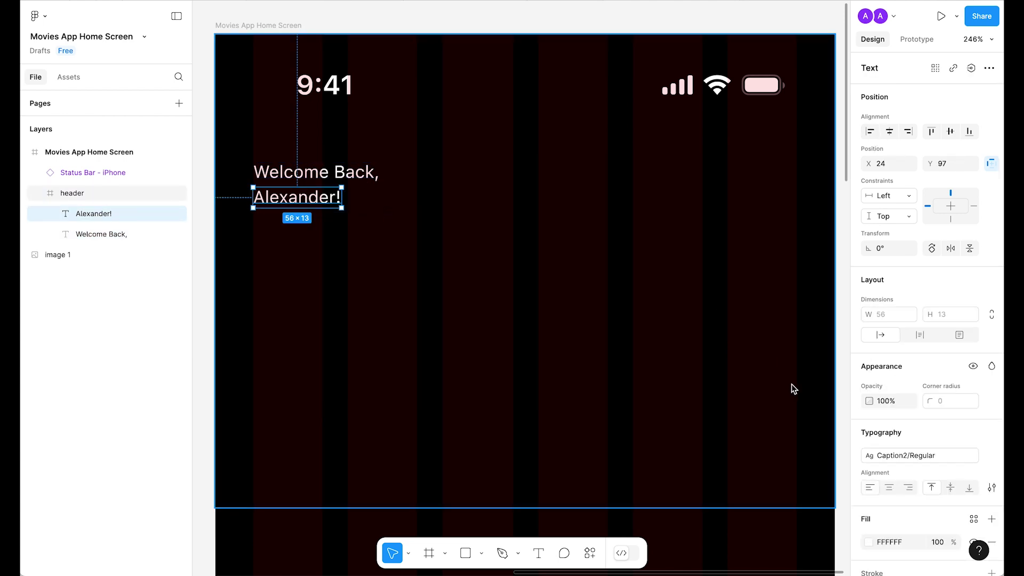
scroll(925, 421, "down", 2)
scroll(925, 422, "down", 2)
left_click(955, 359)
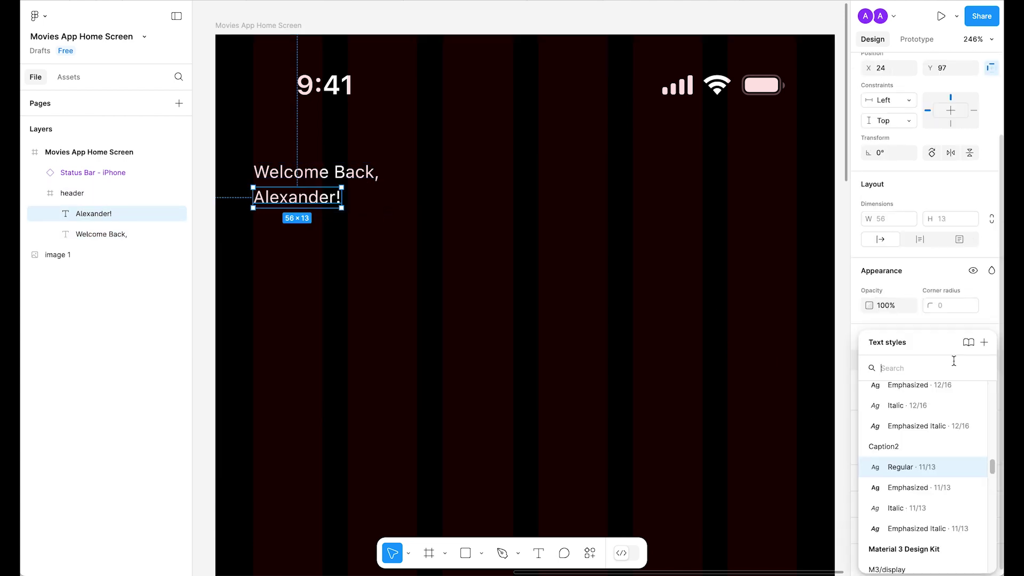
type("title 3")
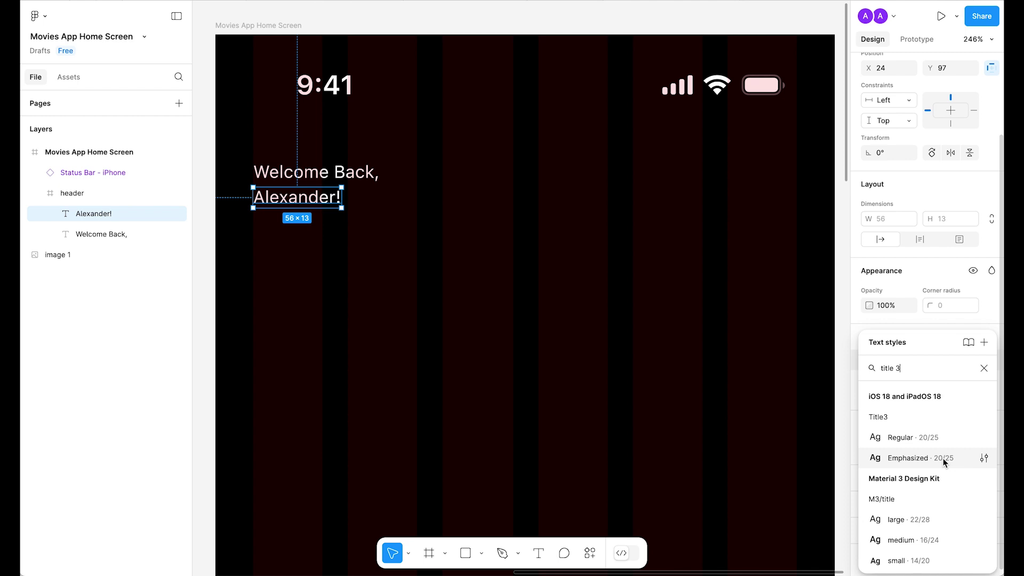
left_click(945, 462)
left_click(332, 180, "shift")
key("shift+a")
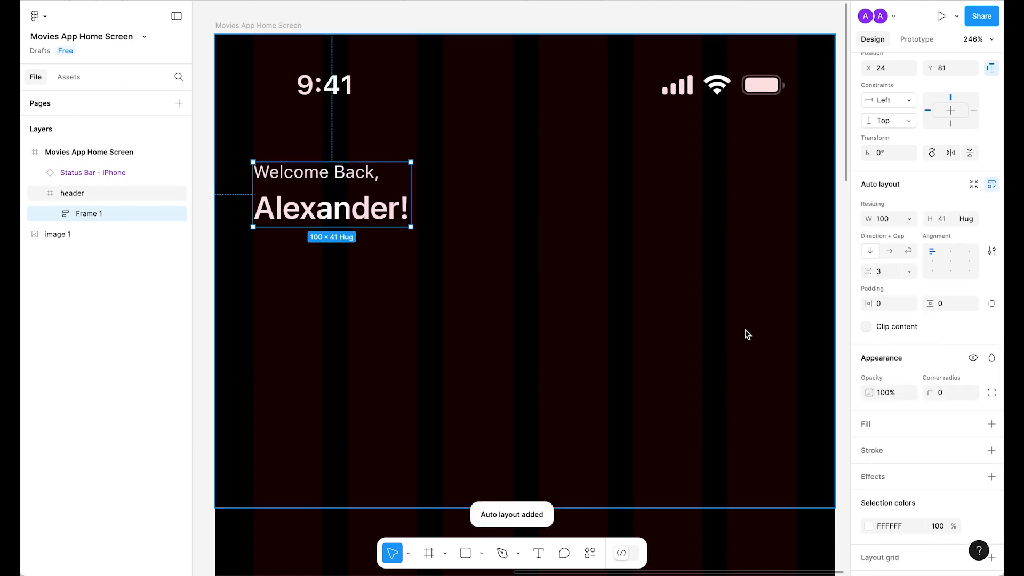
Set the gap of the greeting's vertical auto layout to 0.
left_click(892, 275)
type("0")
key("Return")
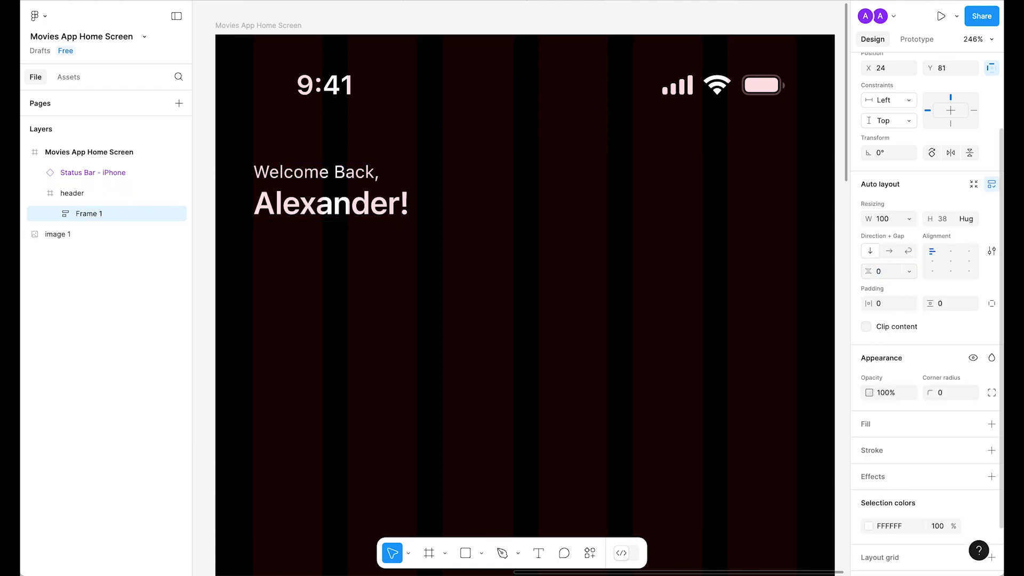
Change the header frame's fill to the M3/ref/error color error60.
scroll(656, 280, "up", 2)
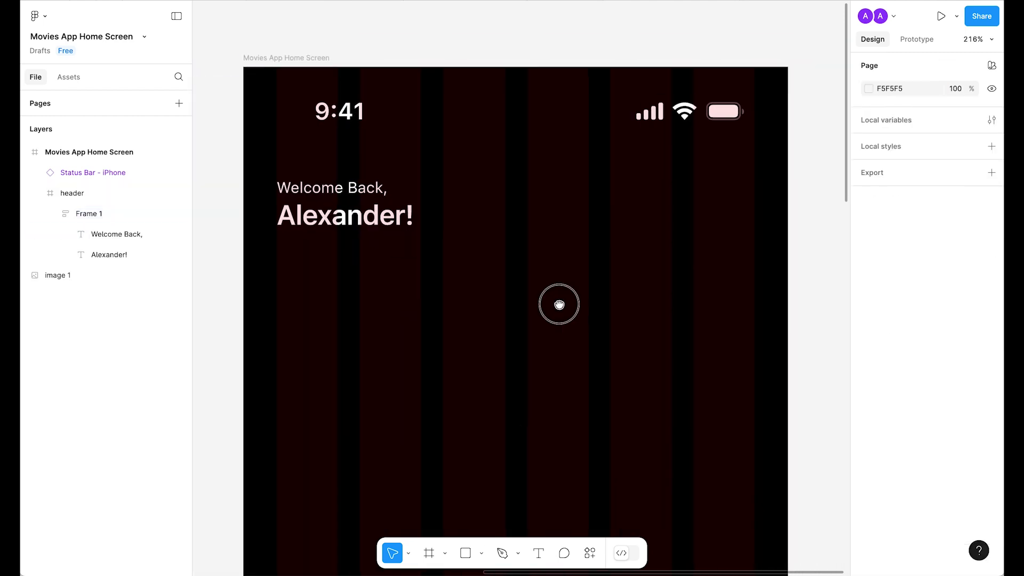
left_click_drag(558, 304, 561, 303)
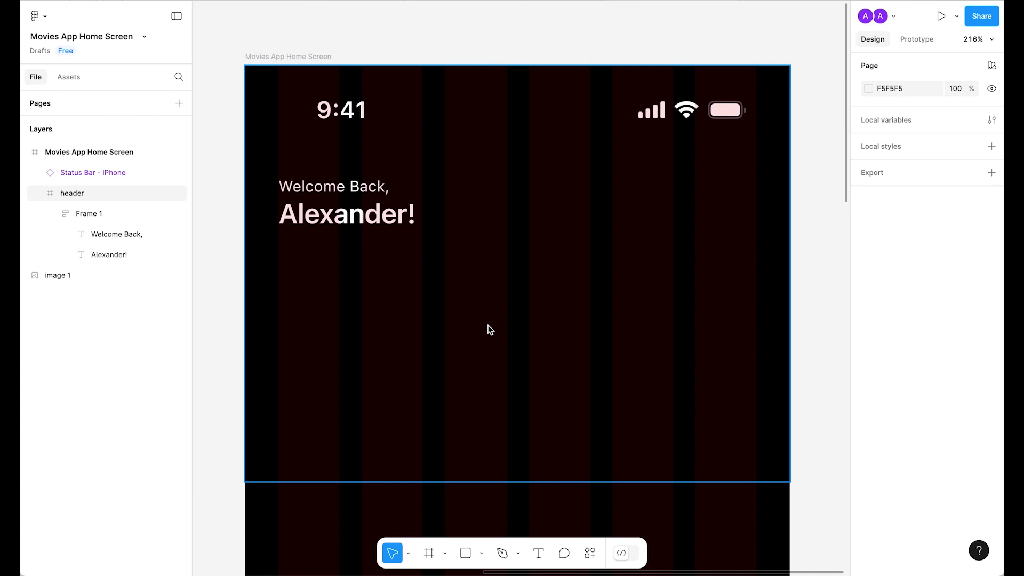
left_click(488, 327)
left_click(910, 459)
scroll(764, 426, "up", 3)
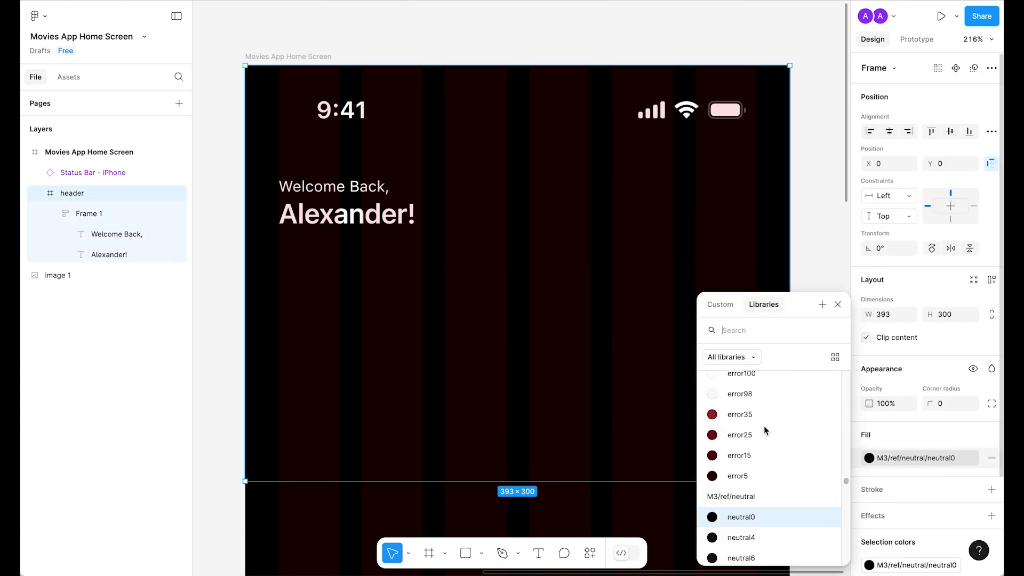
scroll(766, 430, "up", 3)
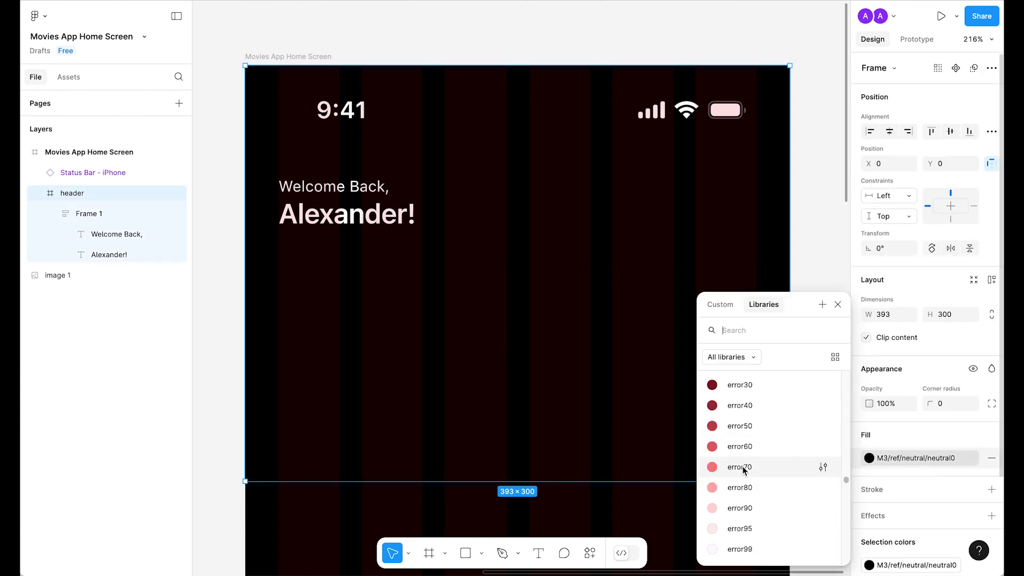
left_click(745, 449)
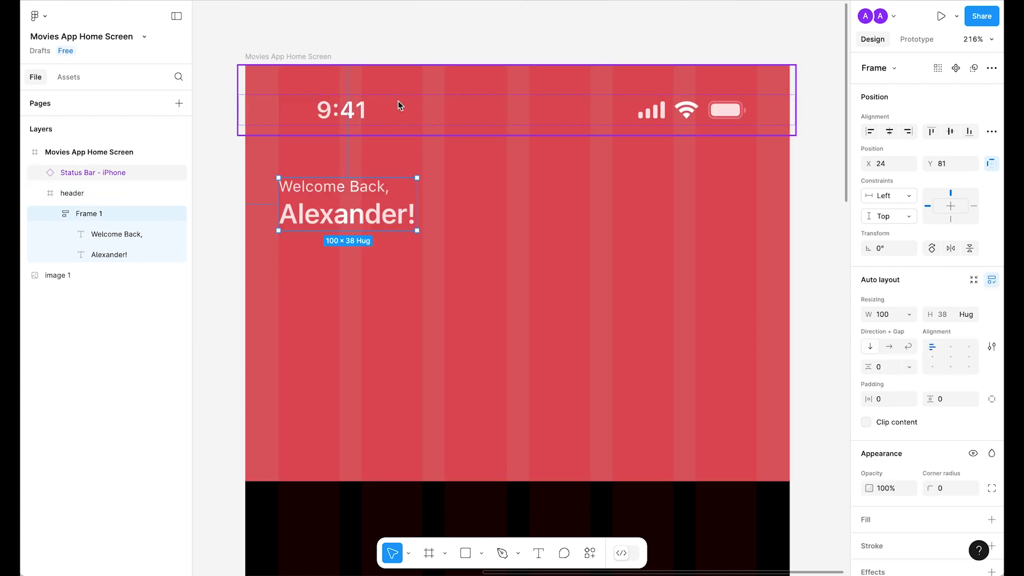
Nudge the greeting stack vertically to Y 74, using its measured distance from the status bar as a guide.
key("alt")
key("Up")
key("shift+Up")
key("alt")
key("Down")
key("Down")
key("Down")
key("Down")
key("Up")
key("Up")
key("Up")
key("Up")
key("Up")
key("Up")
key("Up")
key("Up")
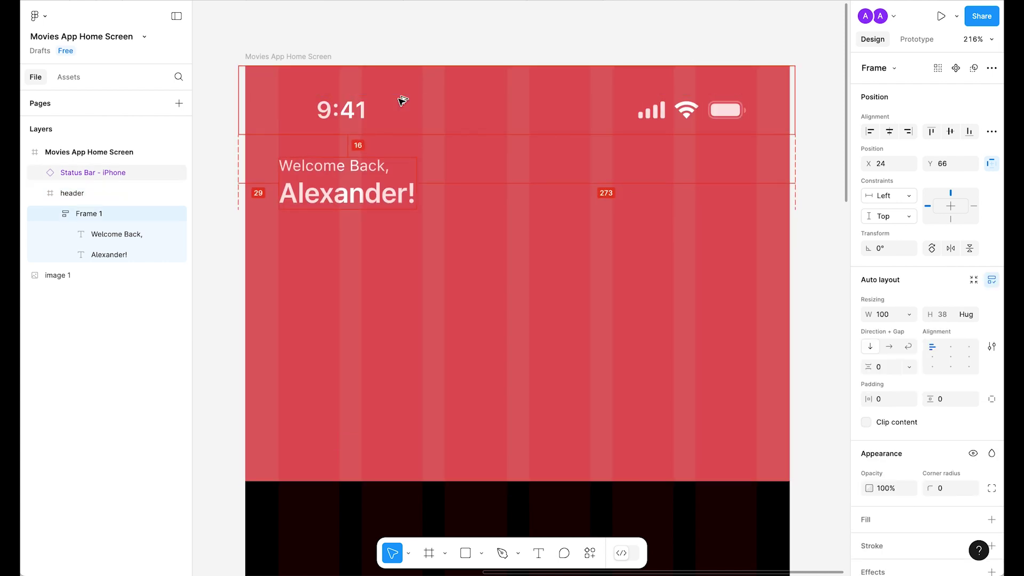
key("Down")
key("Down")
key("Down")
key("Down")
key("Down")
key("Down")
key("Down")
key("Down")
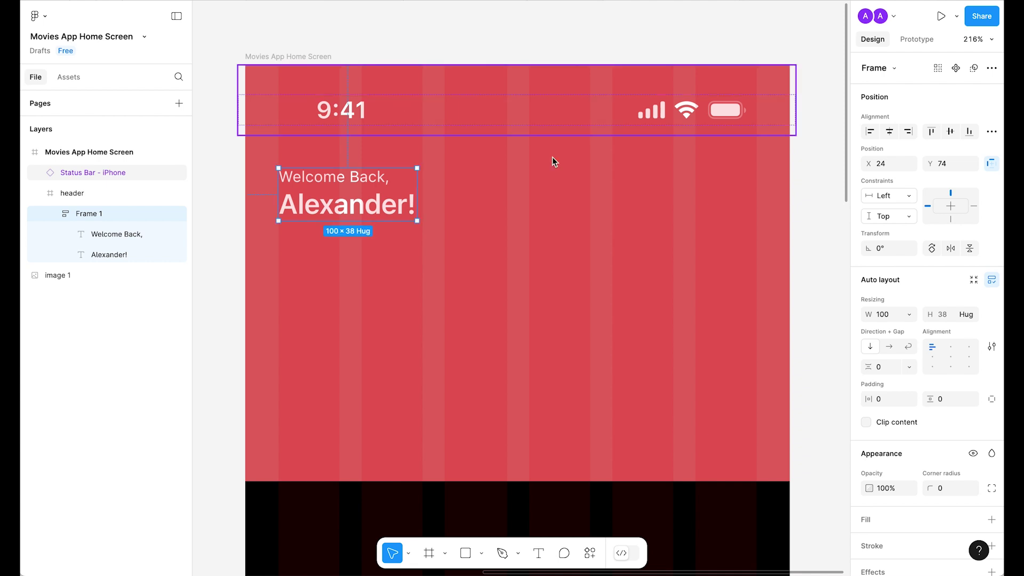
Draw a small frame in the header beside the greeting and size it to 40 × 40.
key("f")
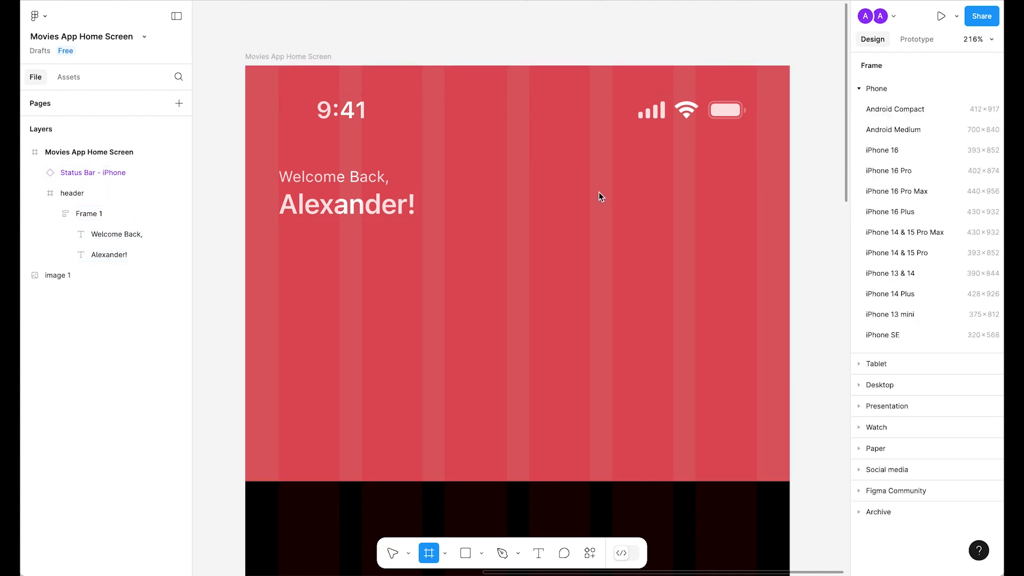
left_click(601, 196)
left_click_drag(613, 216, 613, 246)
left_click(949, 324)
type("40")
key("Return")
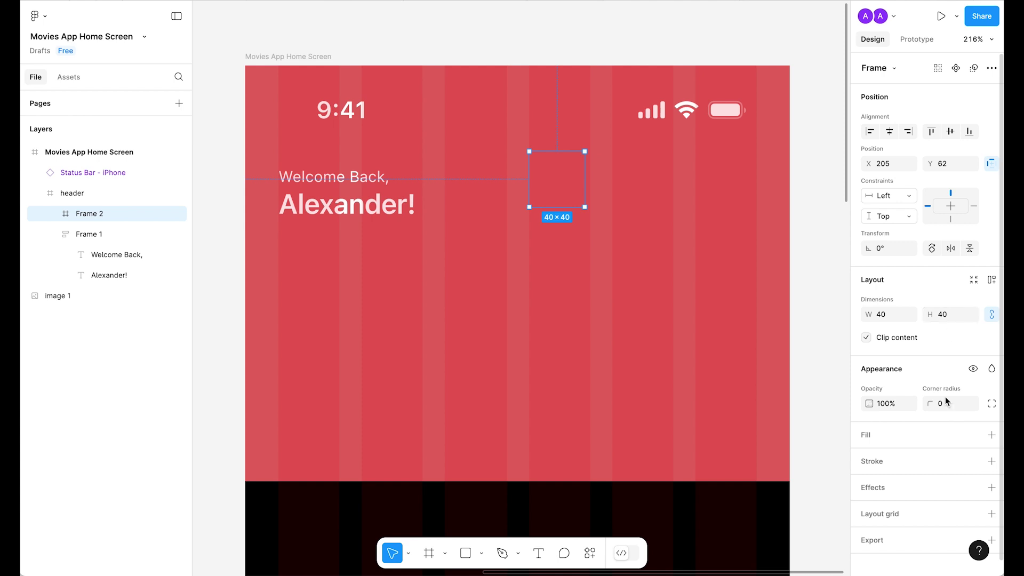
Give the small frame a Large (16) corner radius and the Overlays/Default fill, and place it at X 264, Y 79.
left_click(971, 404)
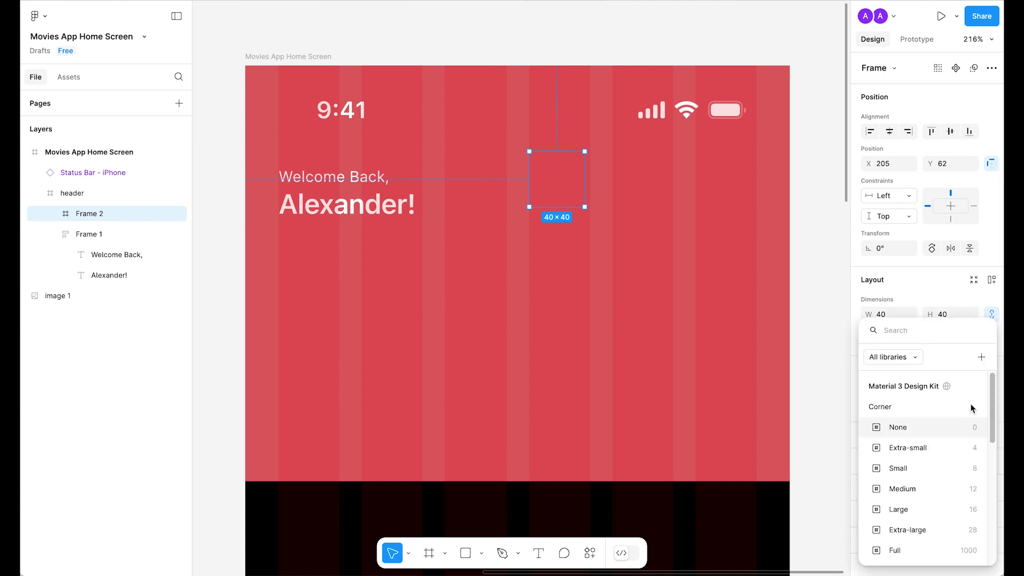
type("la")
left_click(901, 425)
left_click(974, 435)
left_click(768, 427)
left_click_drag(537, 185, 619, 210)
Set the small frame's corner radius to Medium (12) and move it level with the greeting at X 266, Y 72.
left_click(947, 405)
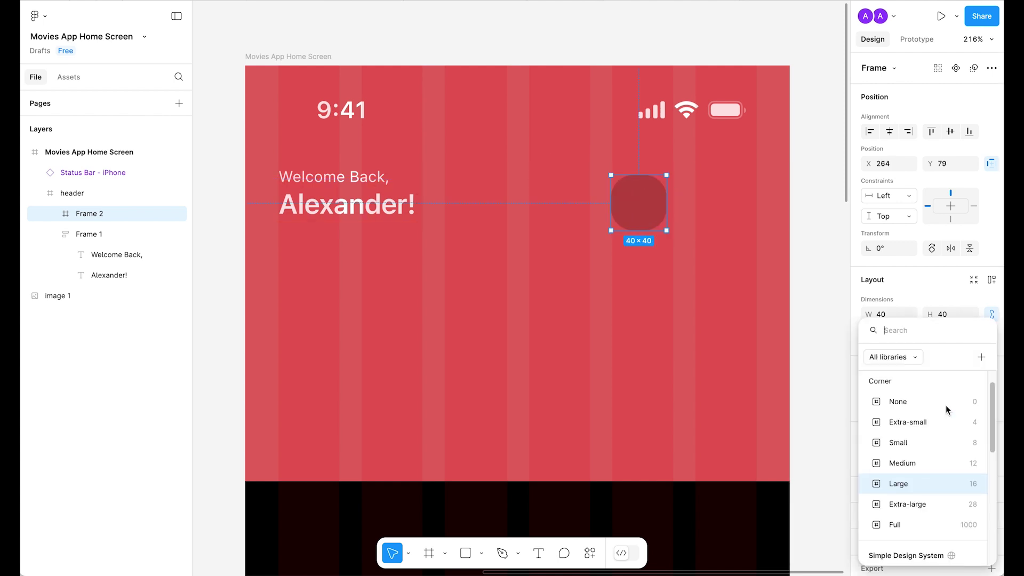
left_click(902, 463)
left_click_drag(656, 202, 658, 191)
Fill the small rounded frame with the M3/ref/neutral color neutral0.
scroll(919, 451, "down", 1)
left_click(918, 451)
type("neu")
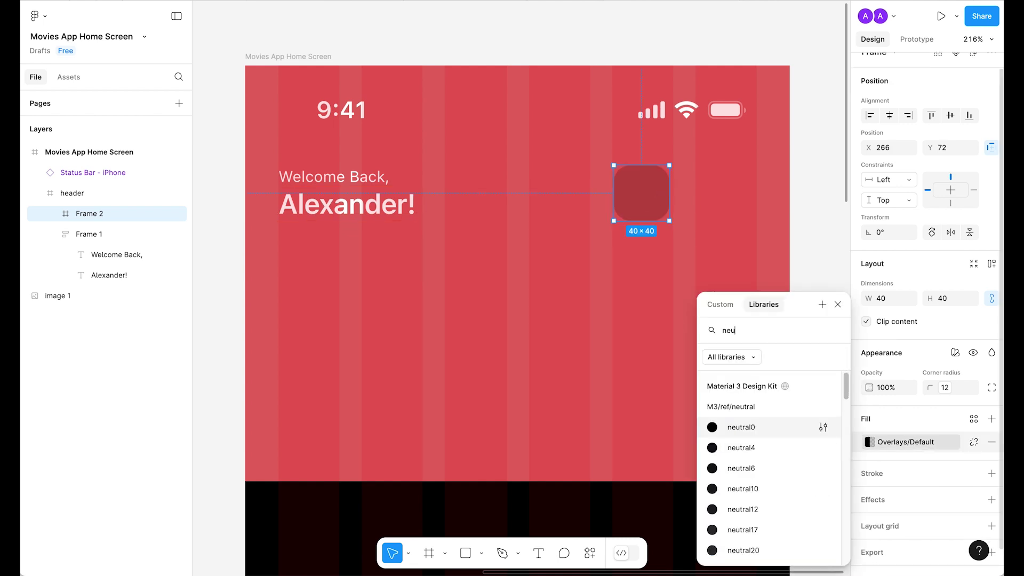
left_click(823, 427)
Apply the Blur/Glass effect style to the small rounded frame.
scroll(974, 480, "down", 1)
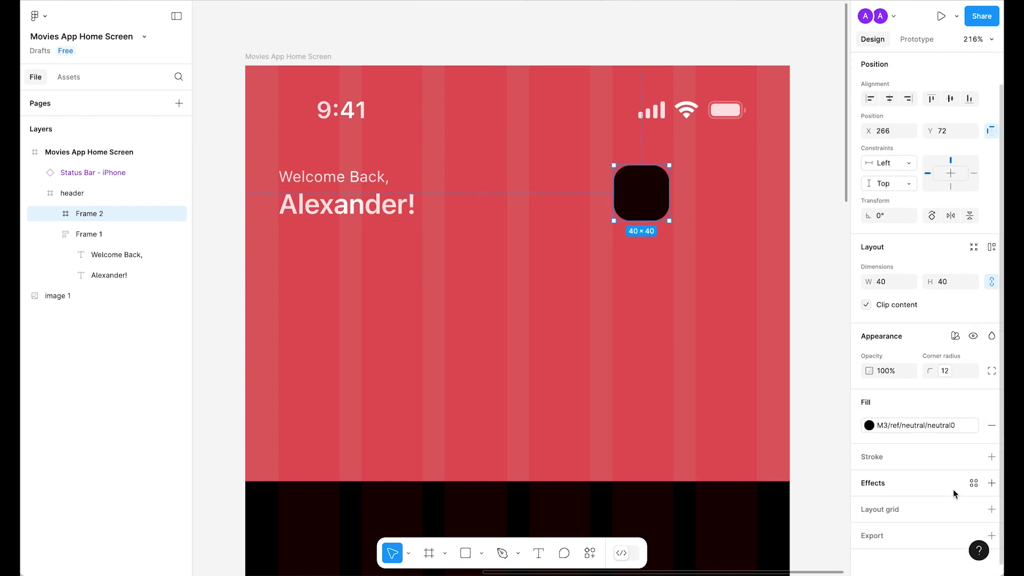
left_click(974, 479)
scroll(776, 493, "down", 10)
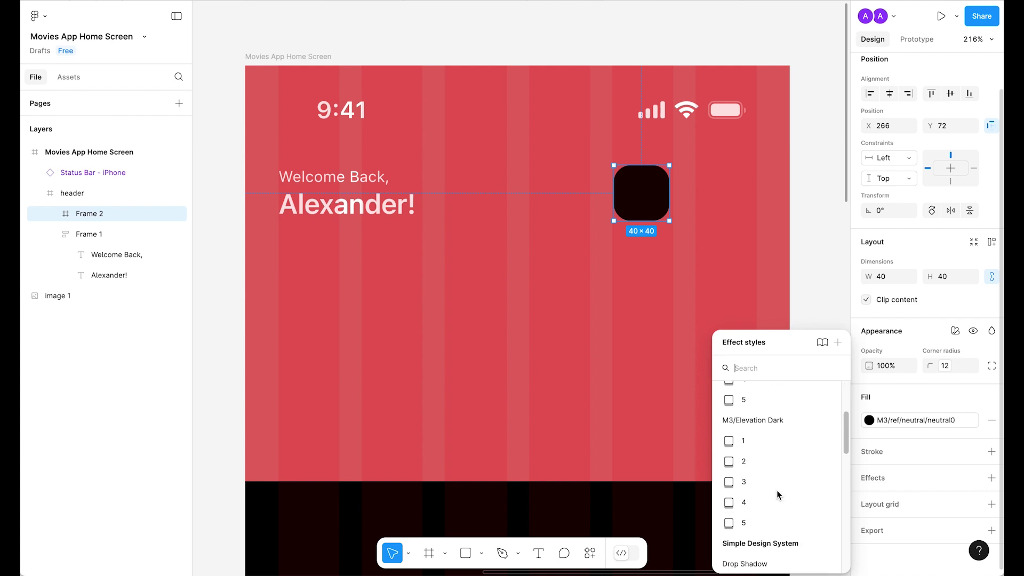
left_click(757, 519)
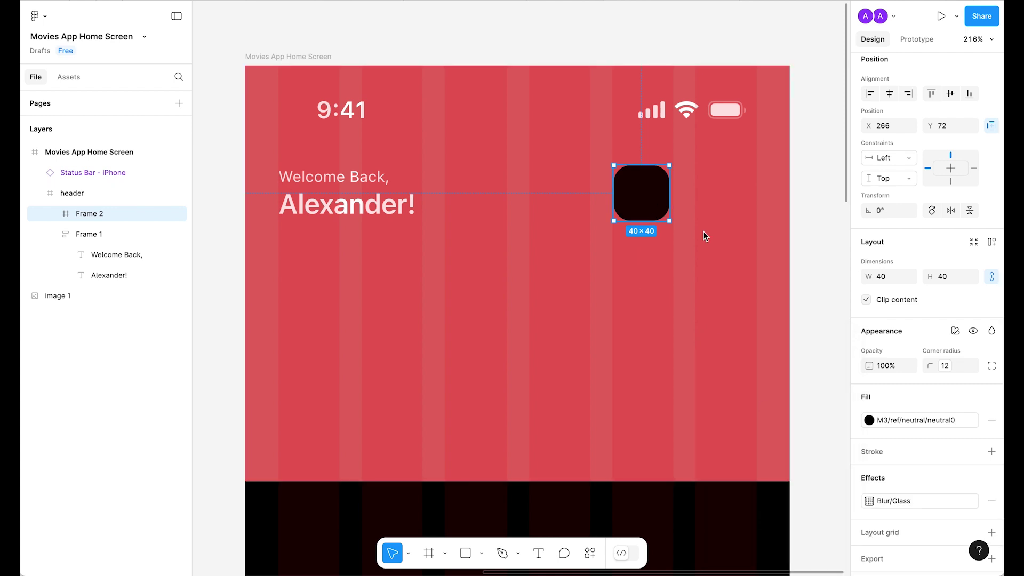
Detach the small frame's fill from its library color and set the black fill's opacity to 70%.
left_click(977, 421)
left_click(937, 420)
type("80")
key("Return")
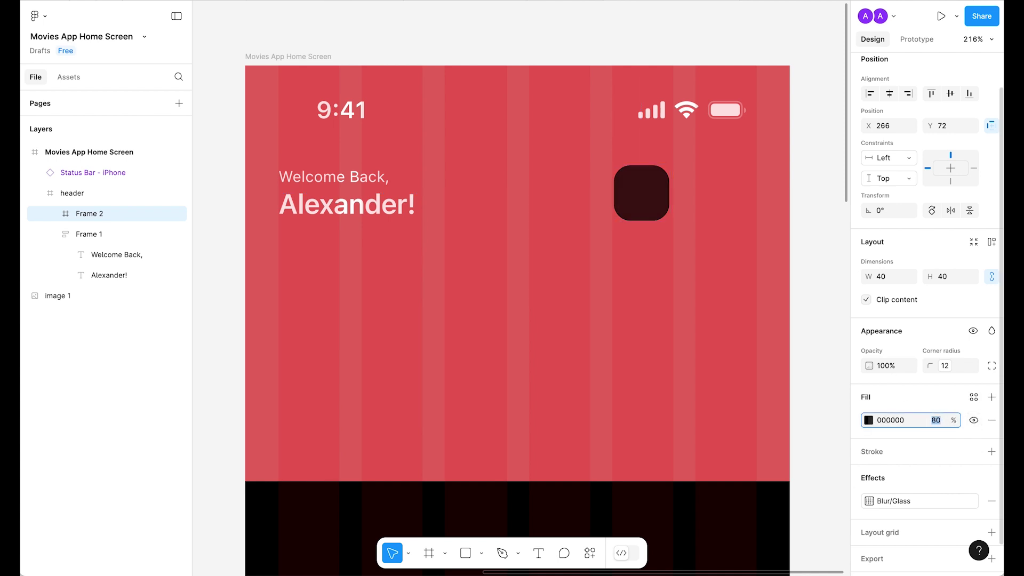
type("70")
key("Return")
Detach the small frame's glass effect style and set its background blur amount to the Depth 200 (8) variable.
left_click(973, 500)
left_click(869, 501)
left_click(777, 533)
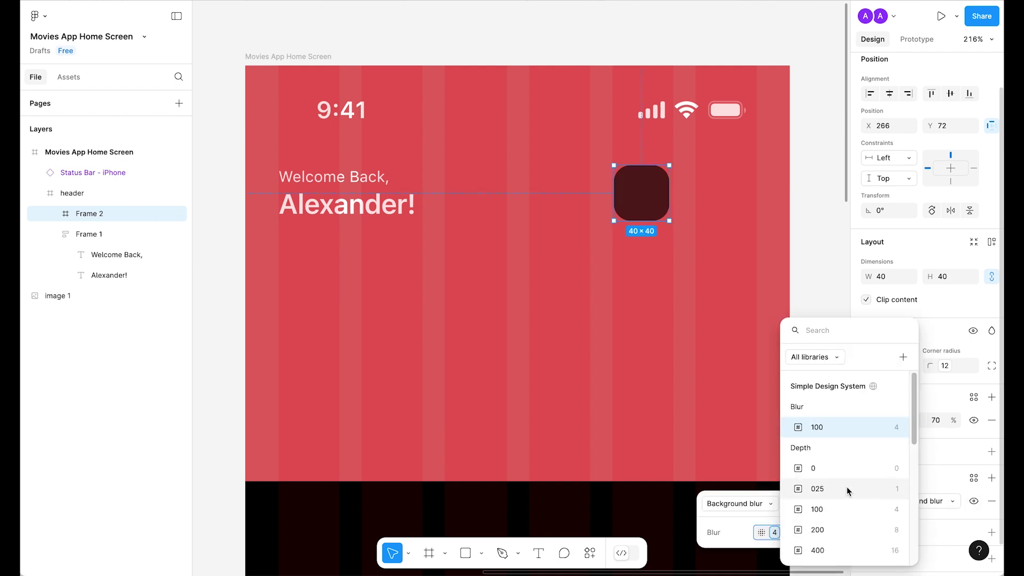
scroll(849, 490, "down", 2)
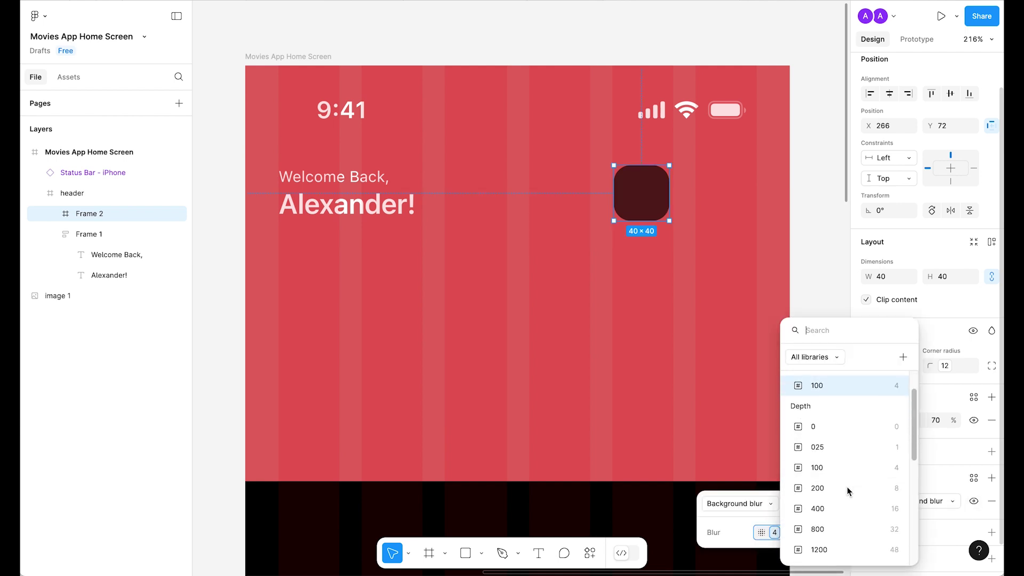
left_click(836, 494)
left_click(837, 503)
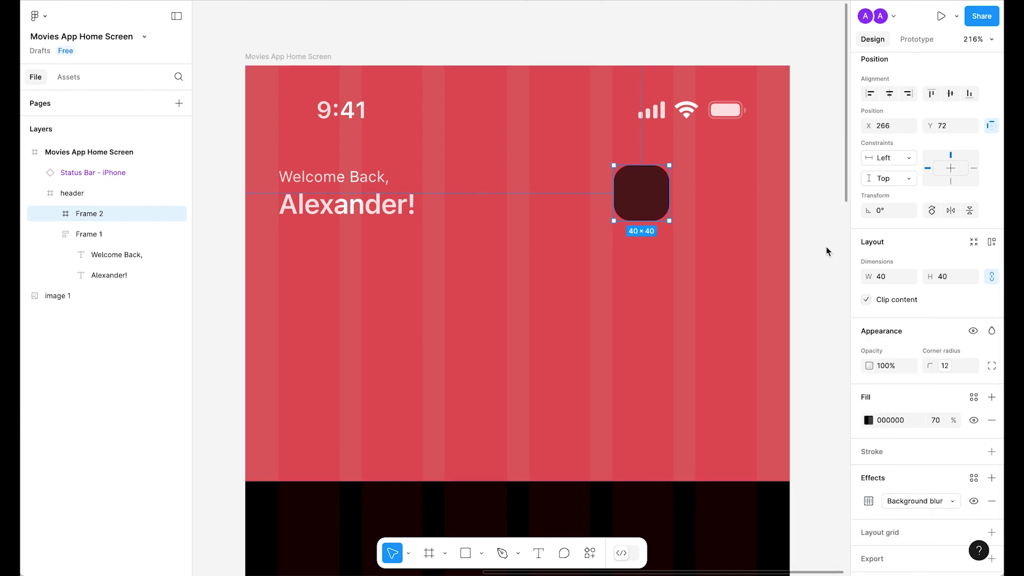
left_click(826, 249)
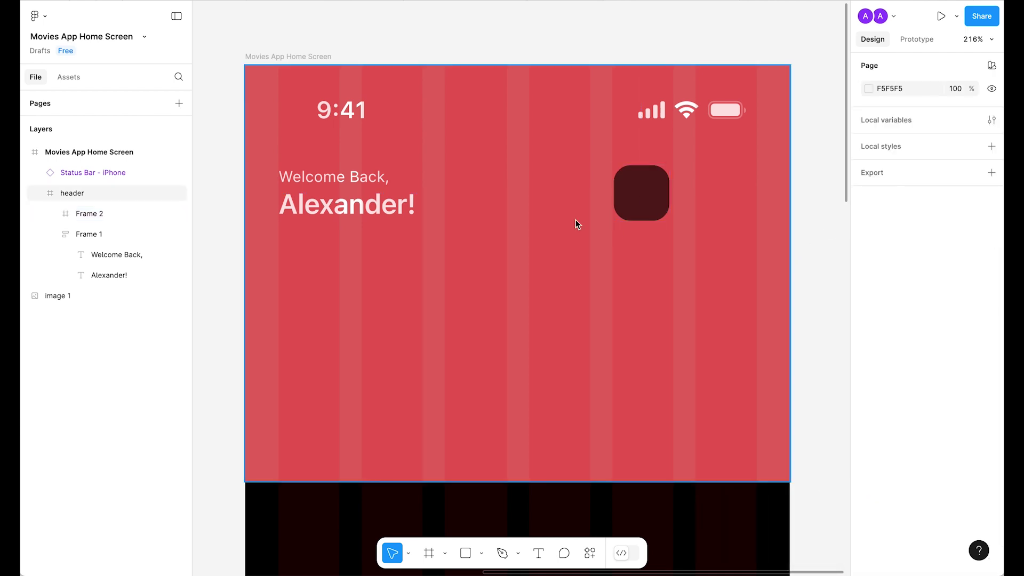
Search the assets for "download" and place the Stratis Line Icons Download 01 icon inside the small rounded frame.
left_click(648, 198)
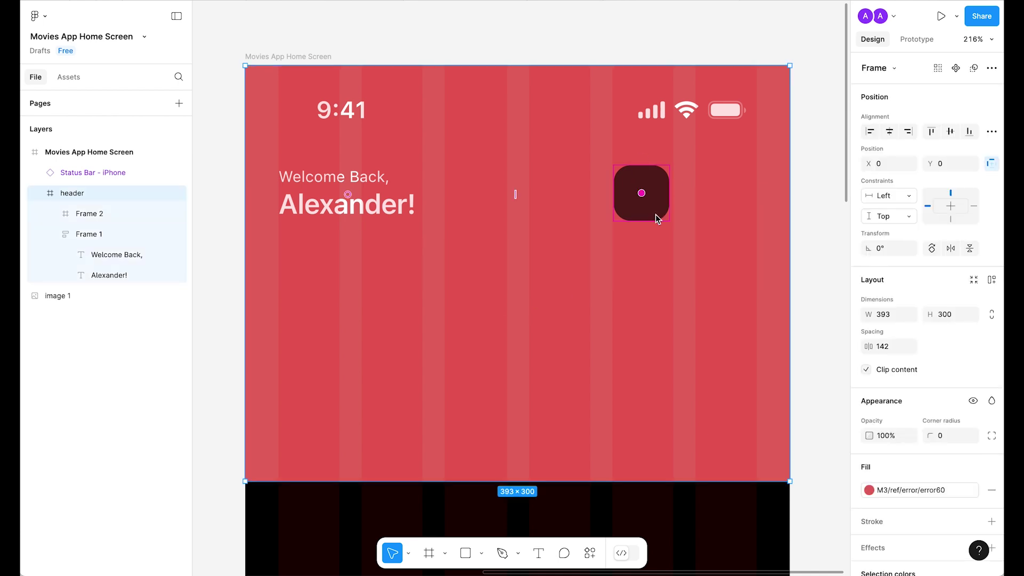
left_click(655, 215)
left_click(69, 77)
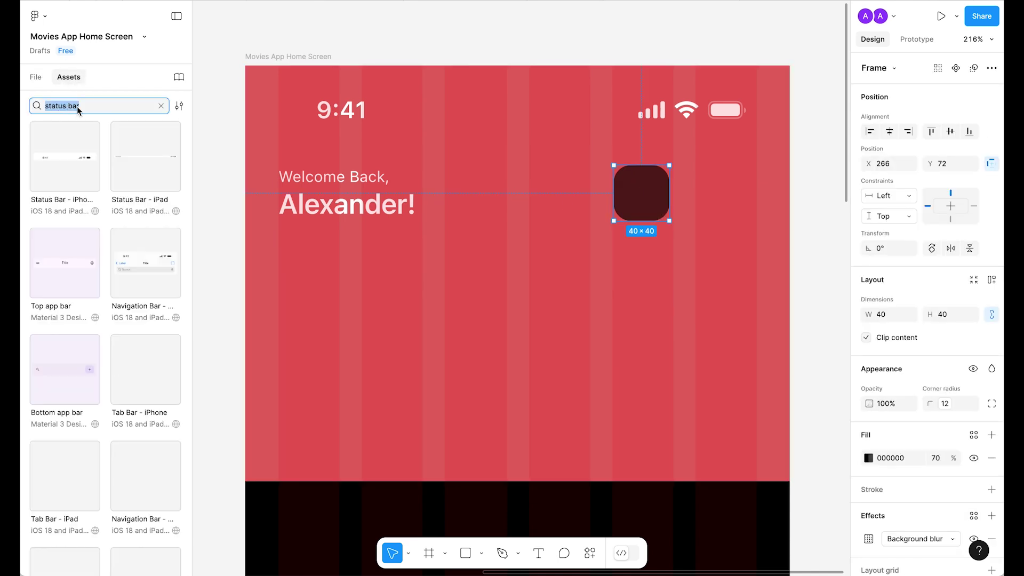
type("download")
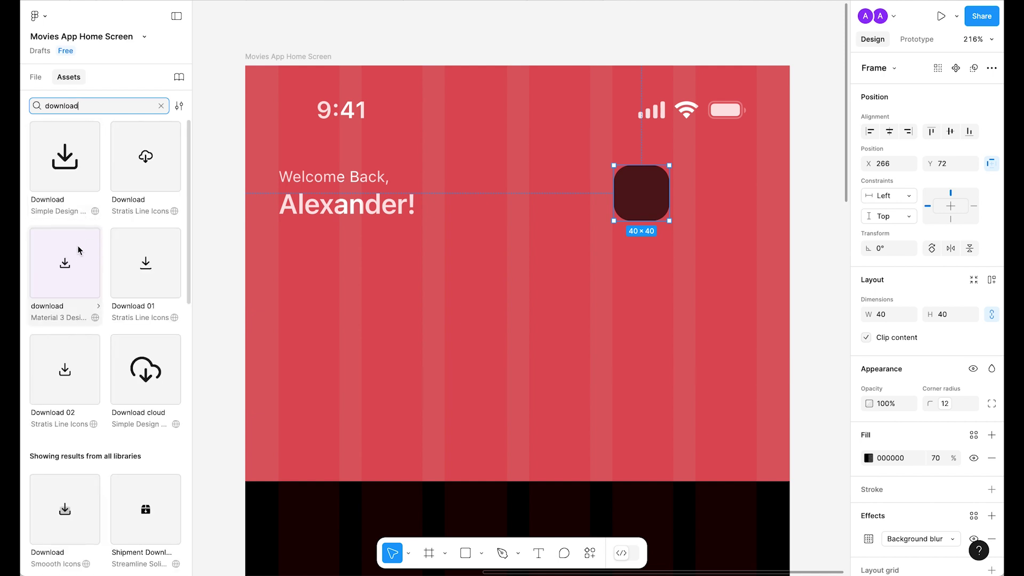
left_click_drag(146, 263, 645, 193)
Recolor the download icon with the Grays White library color.
scroll(974, 486, "down", 2)
left_click(974, 487)
type("white")
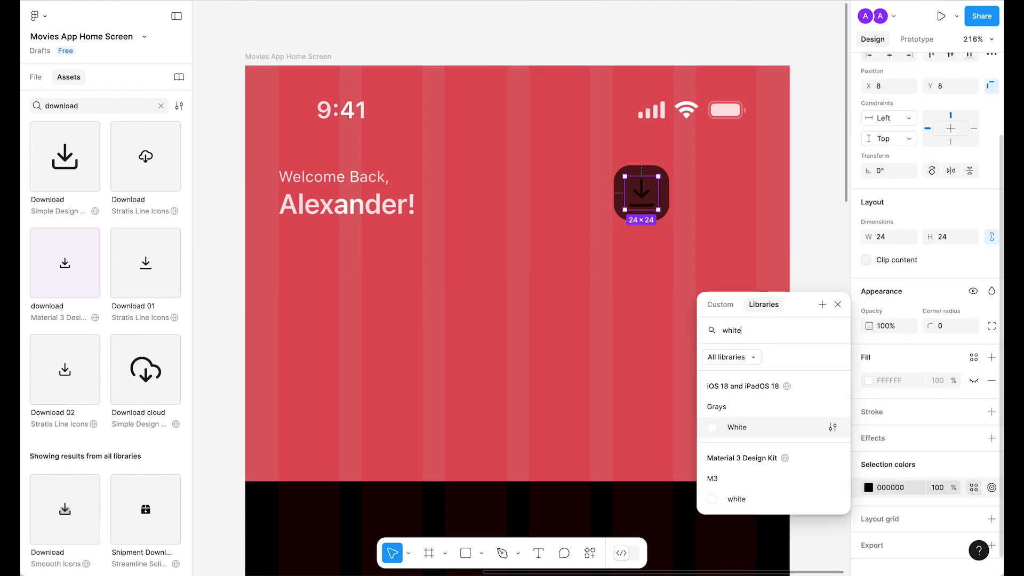
left_click(768, 428)
key("Escape")
Resize the download icon to 16 × 16 and center it horizontally and vertically in its button frame.
double_click(635, 211)
left_click(943, 335)
type("16")
key("Return")
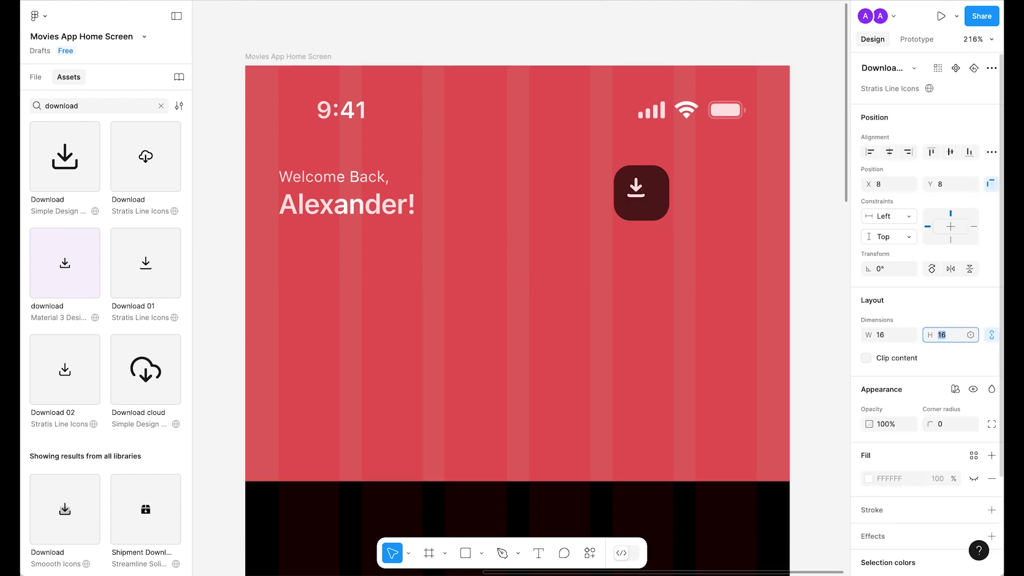
key("alt+h")
key("alt+v")
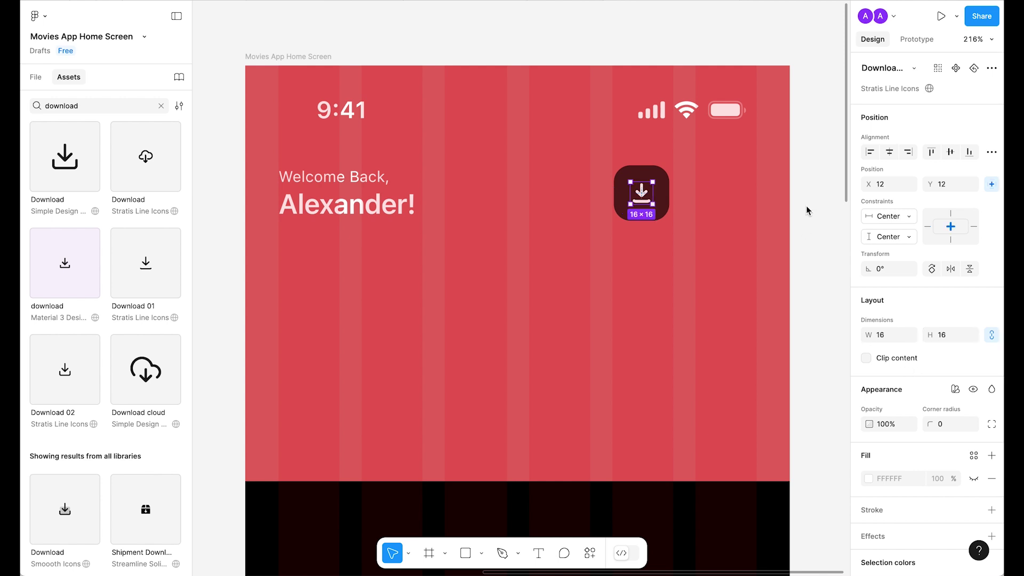
Set the stroke weight of the download icon's vector to 1.
left_click(814, 181)
left_click_drag(701, 239, 734, 234)
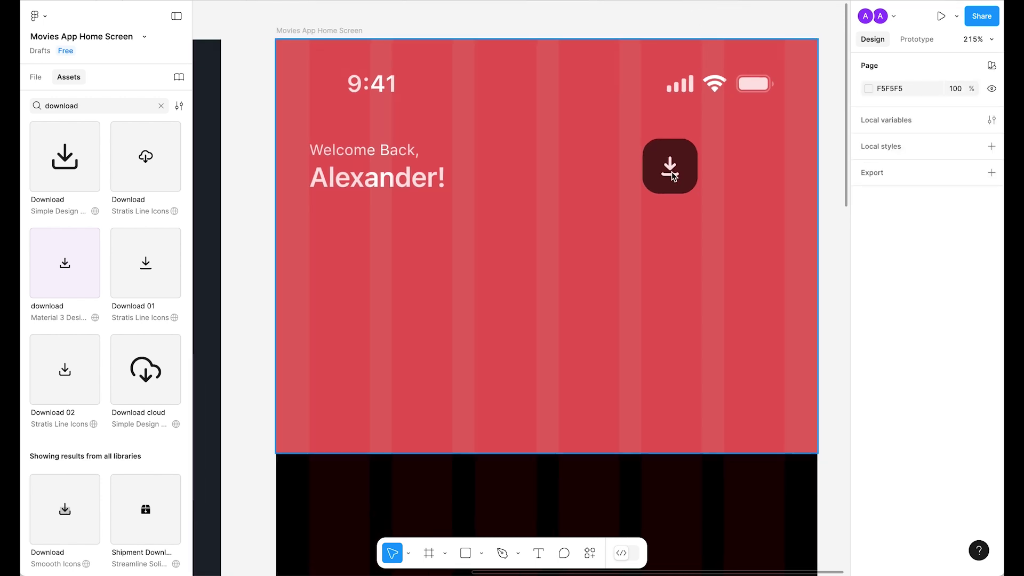
scroll(674, 171, "up", 3)
left_click(677, 168)
double_click(678, 171)
scroll(927, 395, "down", 2)
key("Return")
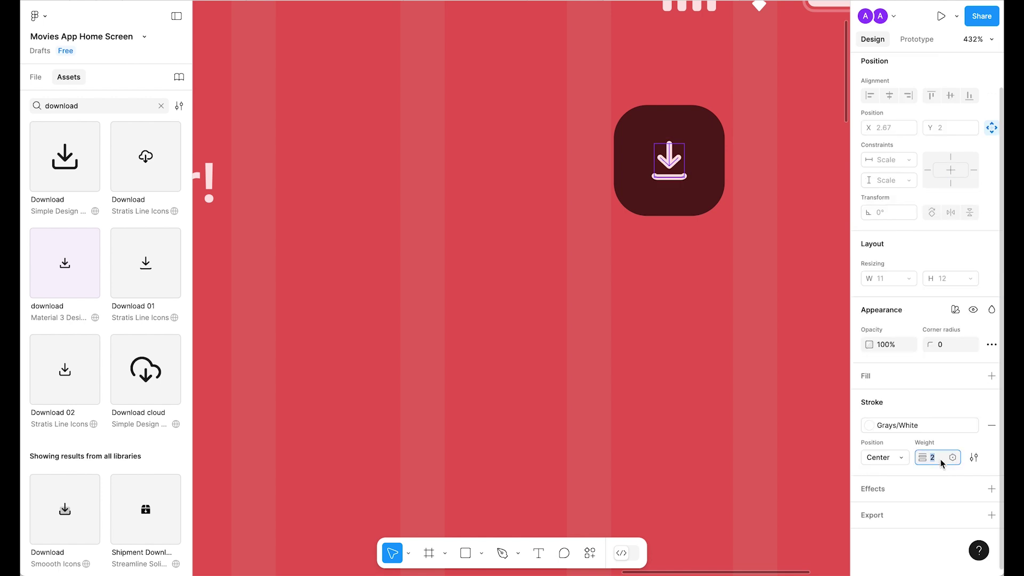
type("1")
key("Return")
key("Escape")
Duplicate the download button horizontally so that two identical buttons sit side by side in the header.
scroll(699, 347, "up", 3)
left_click_drag(699, 348, 693, 257)
scroll(608, 224, "down", 3)
left_click(591, 231)
left_click(592, 234)
Swap the download icon in the button nearest the screen's edge for a search icon.
double_click(699, 241)
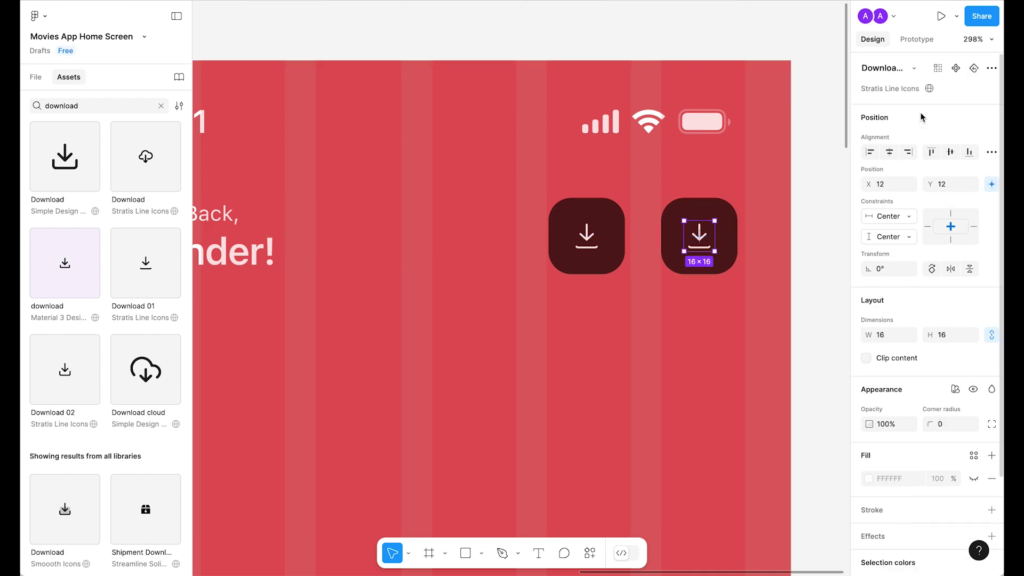
left_click(915, 68)
type("search")
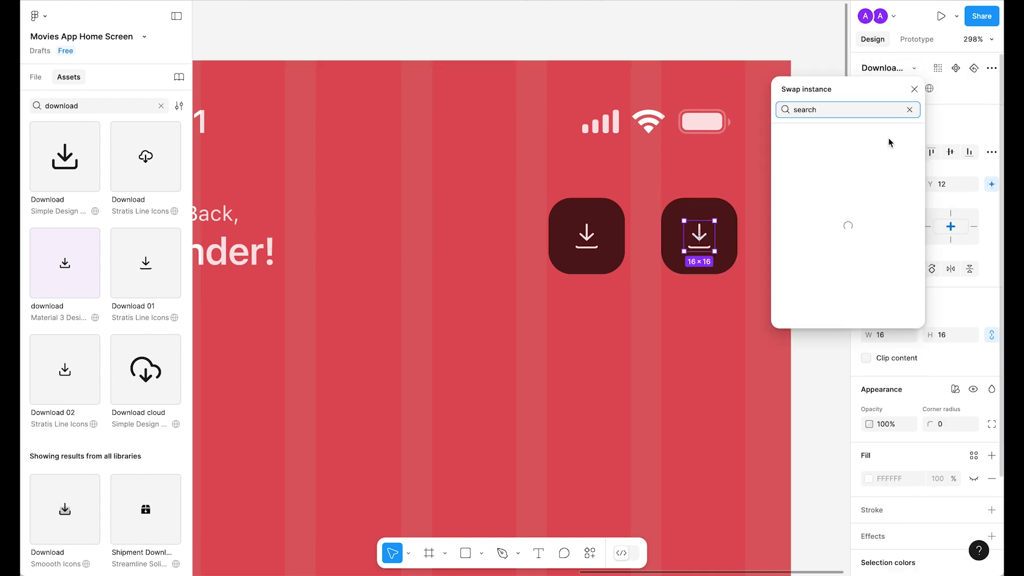
left_click(870, 212)
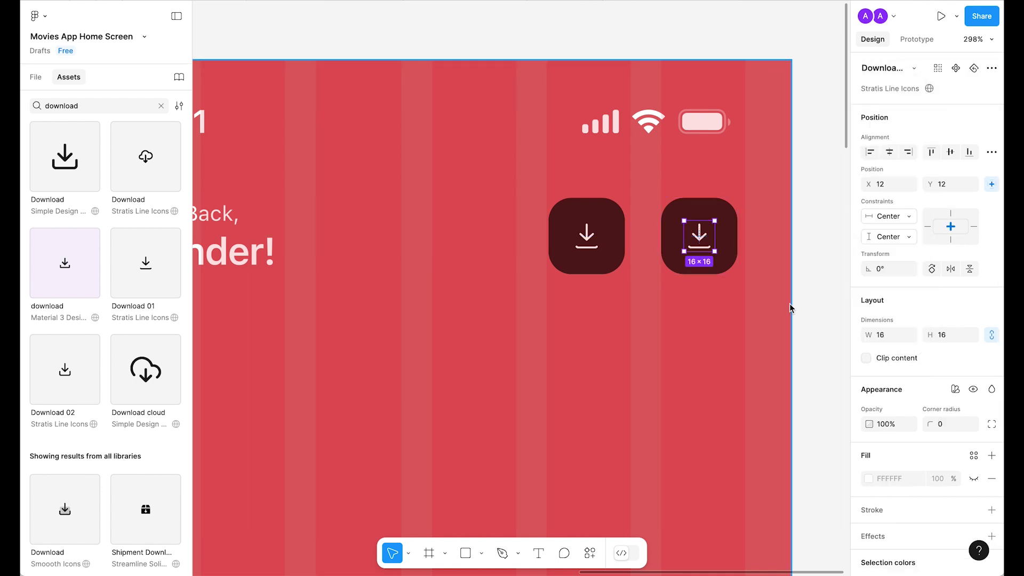
left_click(800, 256)
Align the download and search buttons with the last grid column's outer edge and compare the header with the wireframe.
scroll(800, 256, "down", 3)
scroll(705, 216, "down", 1)
scroll(705, 216, "right", 1)
left_click_drag(706, 216, 639, 207)
left_click(696, 257)
left_click_drag(696, 257, 716, 187)
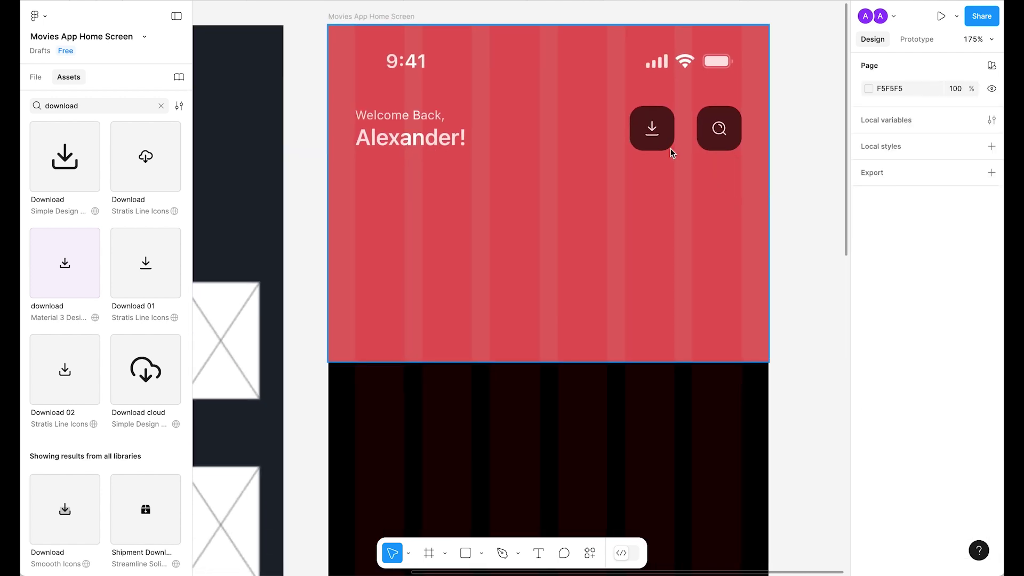
scroll(690, 151, "left", 8)
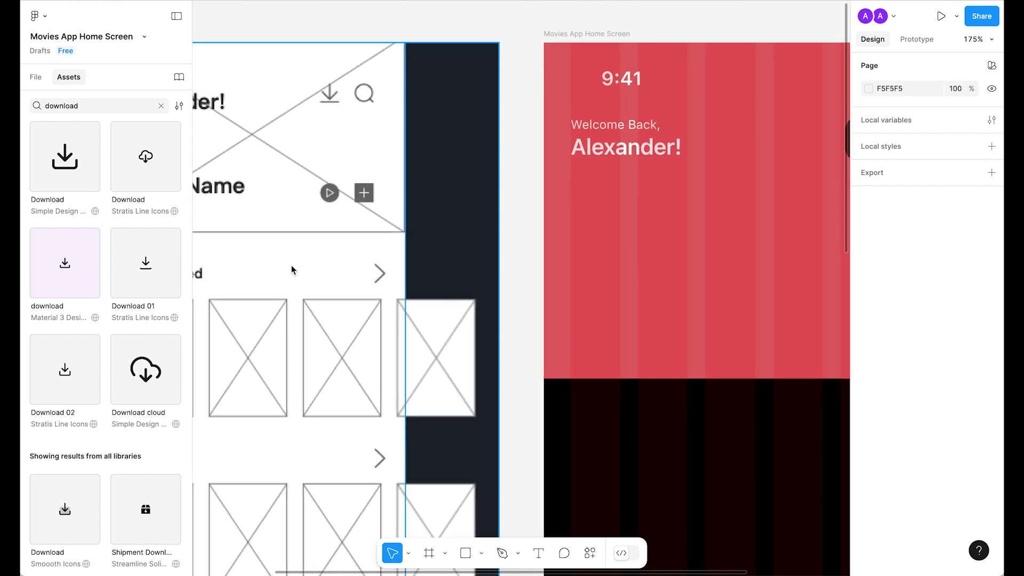
scroll(291, 270, "left", 4)
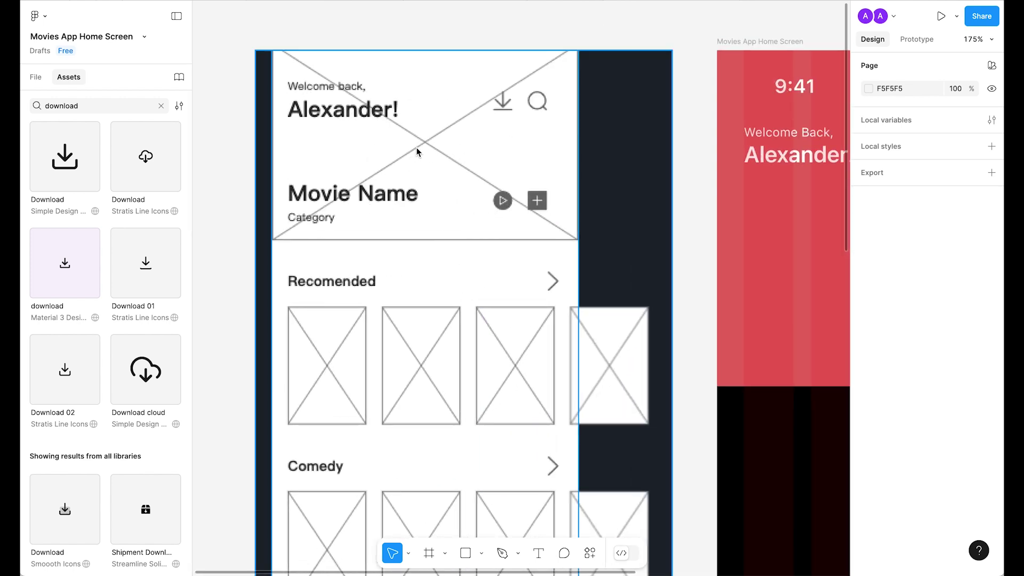
Duplicate the header's download button and place the copy horizontally centred in the red featured area, just below the header.
scroll(655, 237, "right", 6)
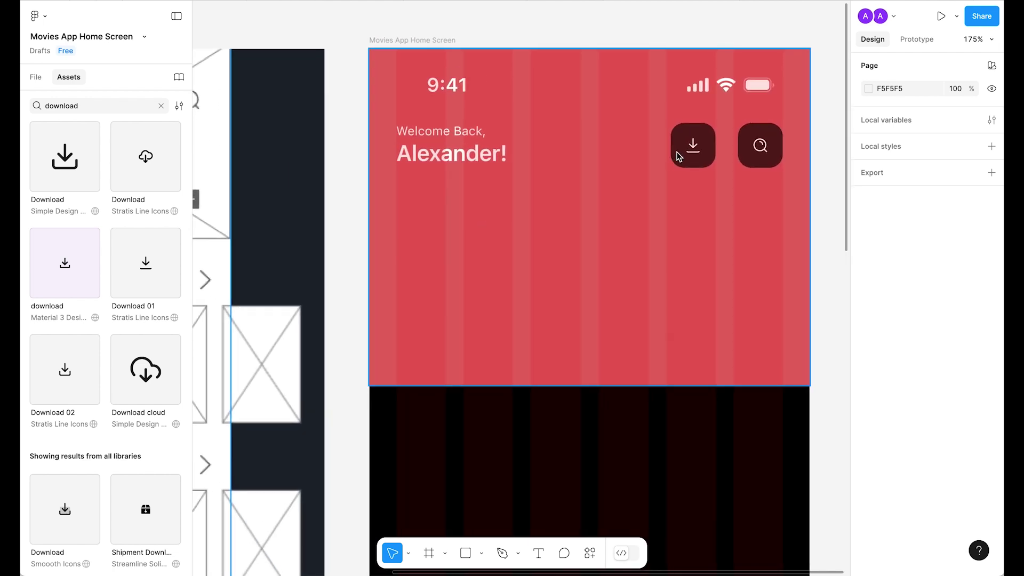
left_click(686, 151)
left_click_drag(686, 151, 579, 235)
left_click(951, 131)
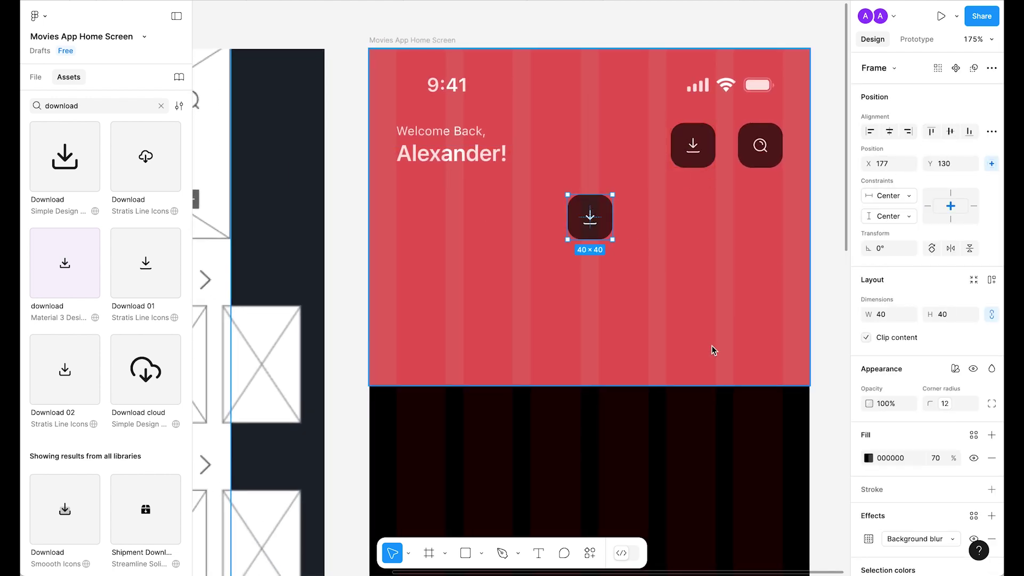
Scale the duplicated download button from its centre together with its icon to 60 × 60.
key("k")
left_click(910, 383)
left_click(902, 399)
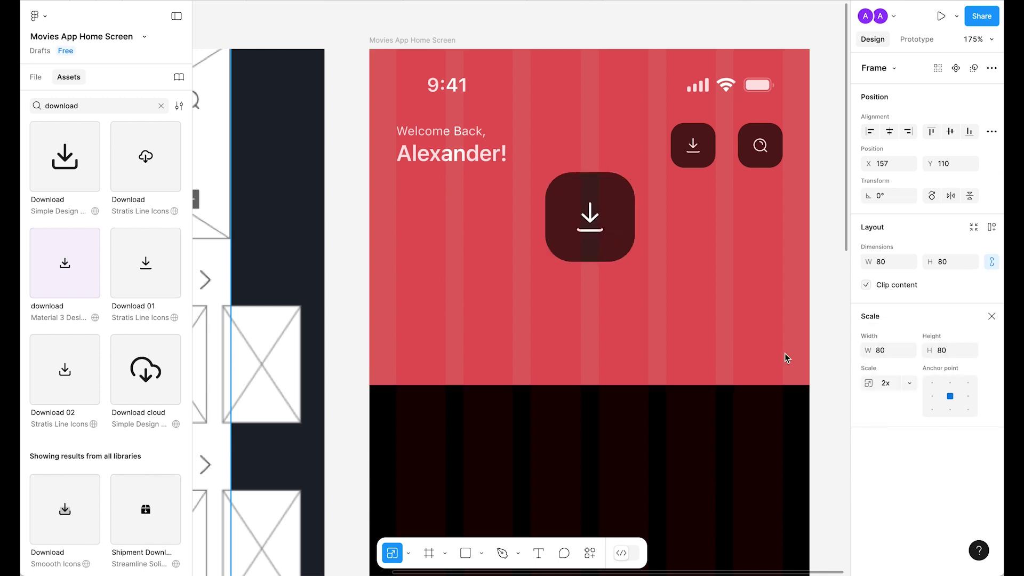
scroll(587, 229, "right", 3)
left_click(910, 383)
left_click(902, 368)
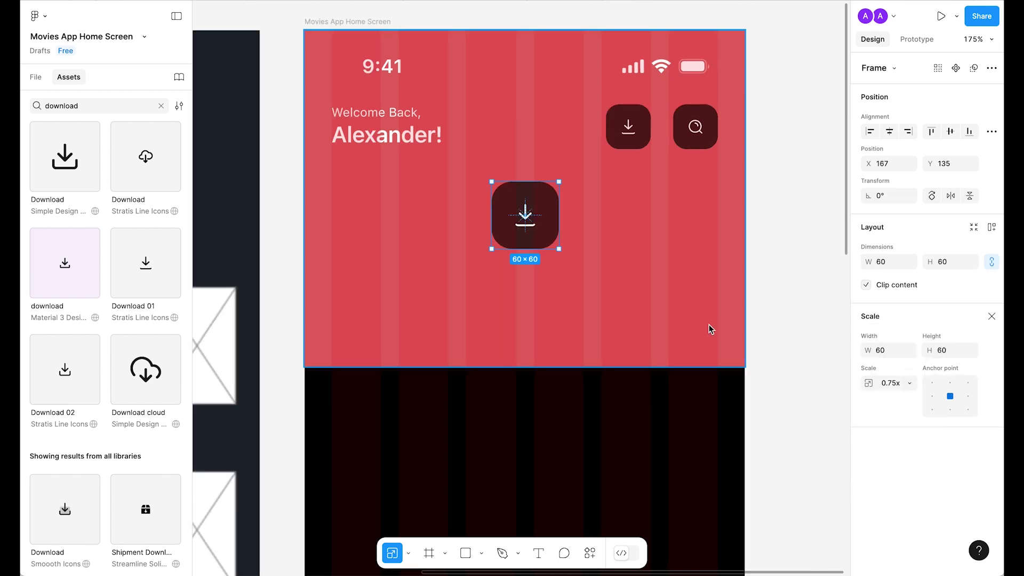
scroll(641, 310, "up", 1)
left_click(560, 290)
Swap the download icon in the enlarged centre button for the outlined Play 03 icon.
left_click(526, 213)
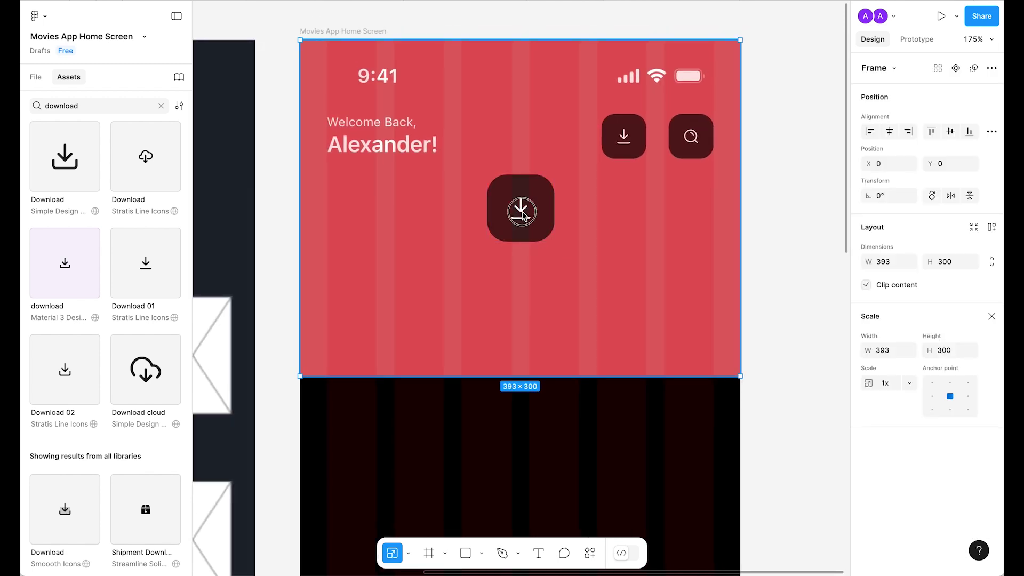
double_click(522, 207)
left_click(900, 68)
type("play")
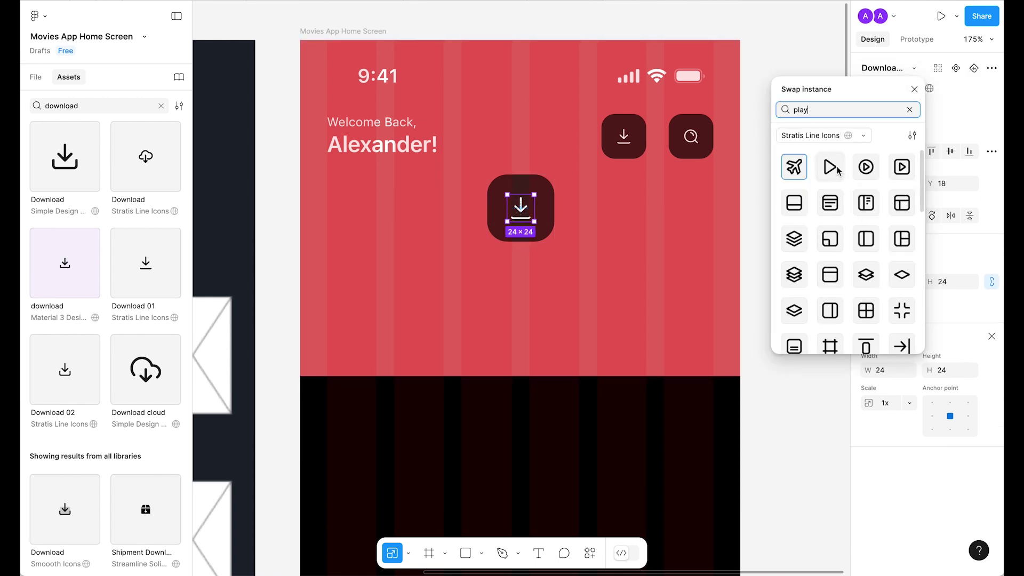
left_click(836, 169)
scroll(545, 232, "up", 1)
scroll(546, 232, "left", 1)
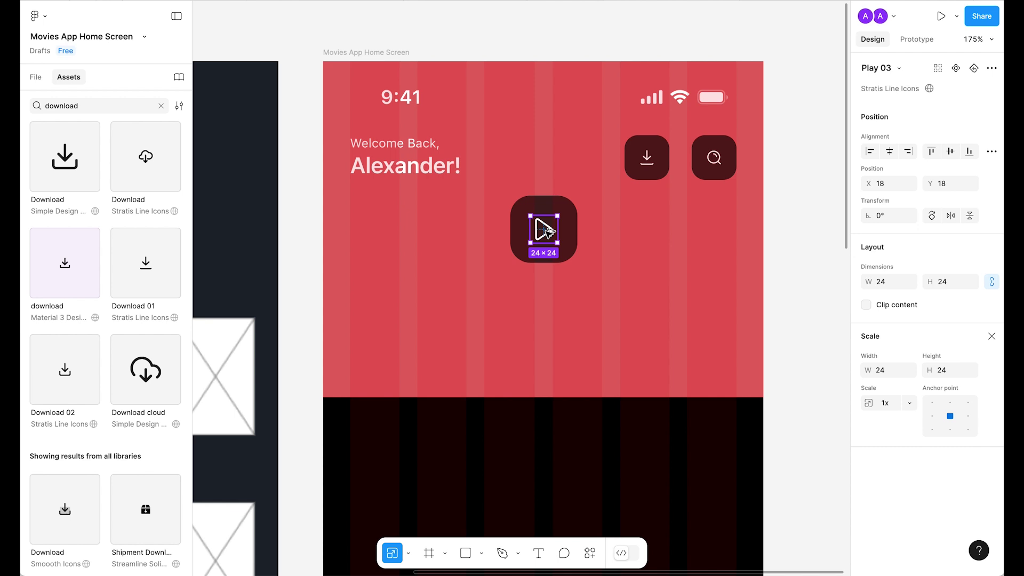
Duplicate the greeting text block straight down and place the copy at X 24, Y 214, 48 above the featured area's lower edge.
left_click(437, 156)
double_click(436, 156)
left_click_drag(437, 155, 436, 323)
key("Down")
key("Down")
key("Down")
key("Down")
key("Down")
key("Down")
key("Down")
key("Down")
key("Down")
key("Down")
key("Down")
key("Down")
key("Down")
key("Down")
key("Down")
key("Down")
key("Down")
key("Down")
key("Down")
key("Down")
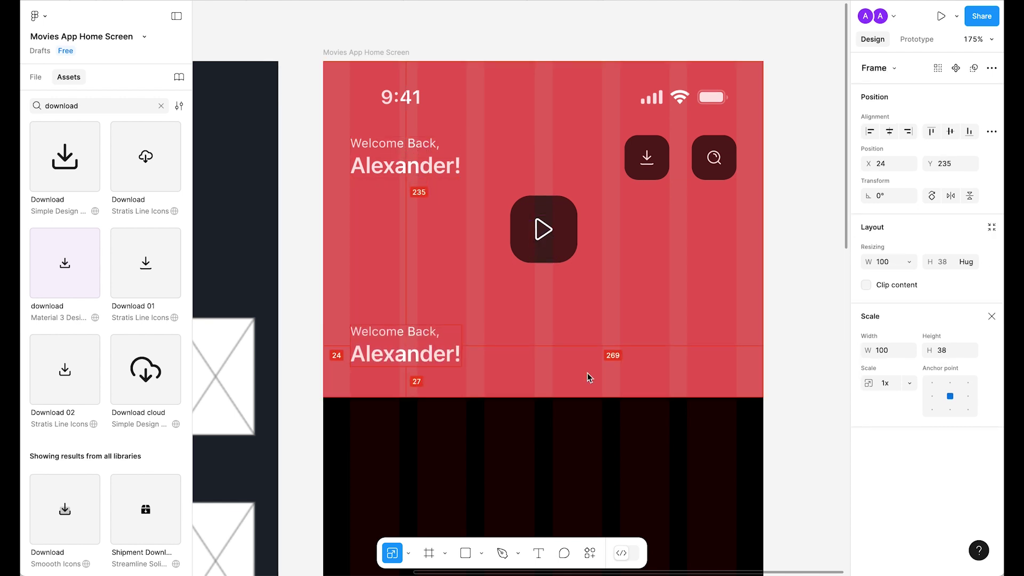
key("Up")
key("Up")
key("Up")
key("Up")
key("Up")
key("Up")
key("Up")
key("Up")
key("Up")
key("Up")
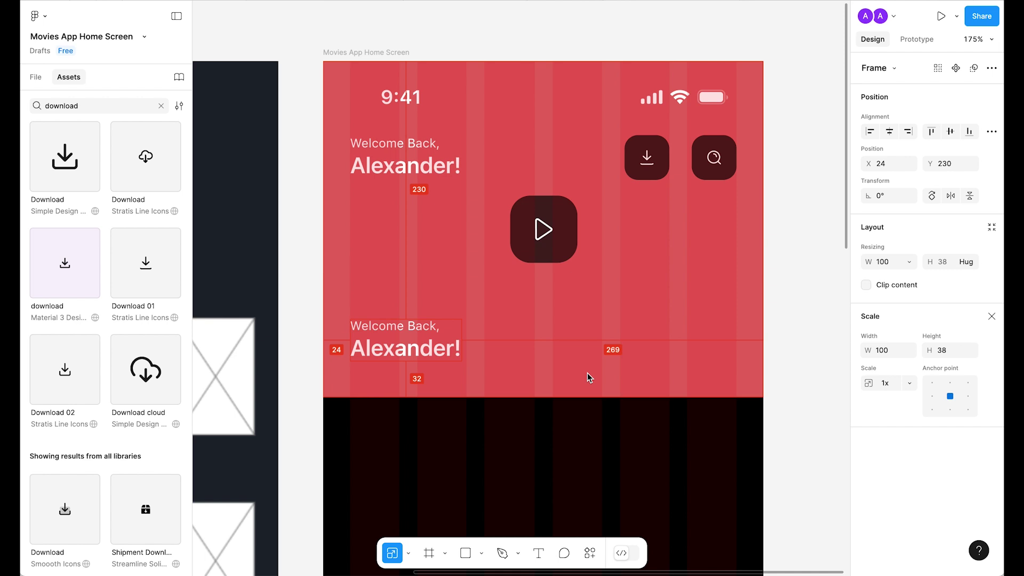
key("Up")
key("Up")
key("Up")
key("Up")
key("Up")
key("Up")
key("Up")
key("Up")
key("Up")
key("Up")
key("Up")
key("Up")
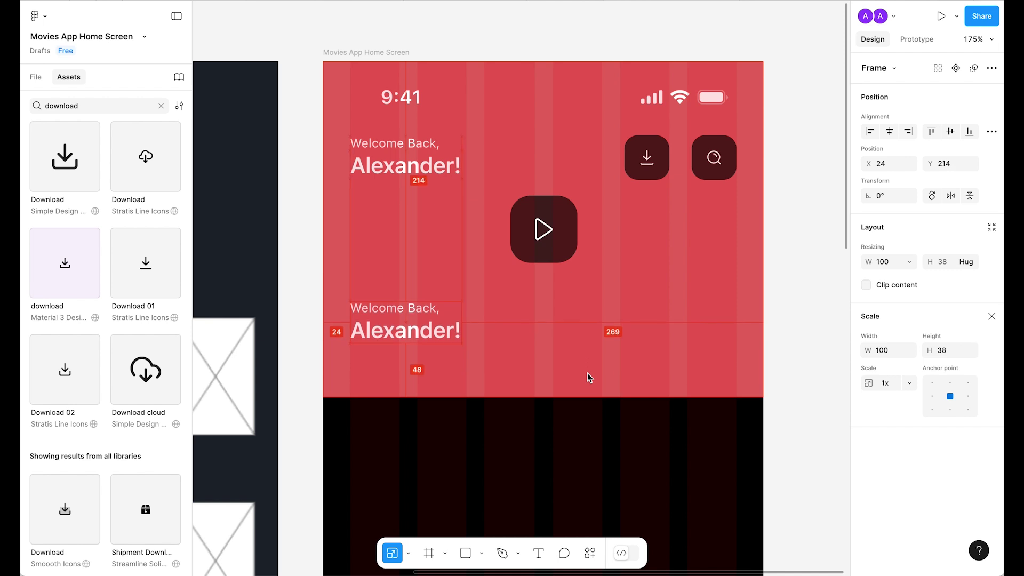
Move the larger line above the smaller one in the duplicated text block and rewrite it as "Take Cover (2024)" with auto width.
left_click_drag(405, 333, 403, 326)
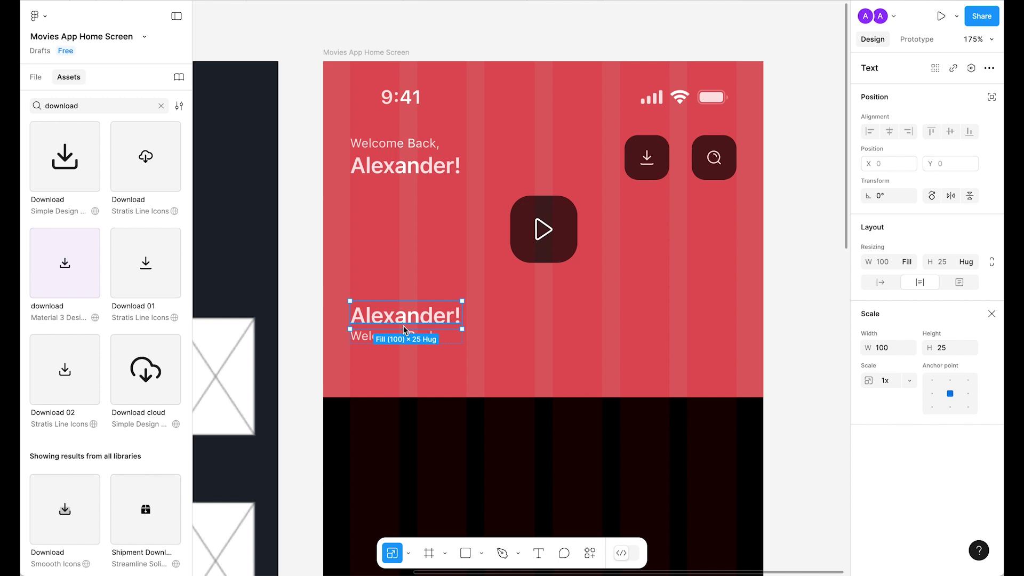
double_click(412, 321)
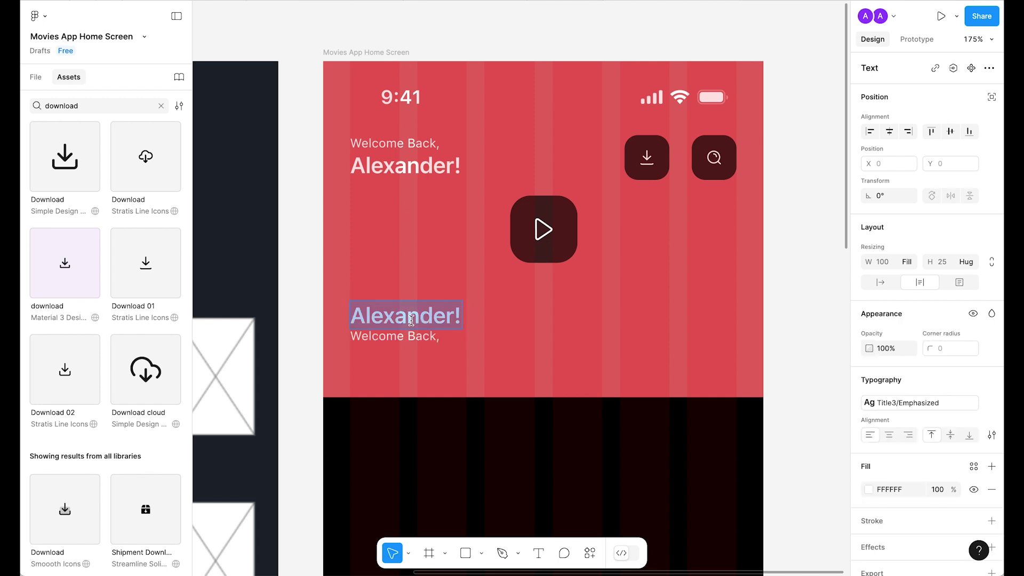
type("T")
type("ake Cover (2024)")
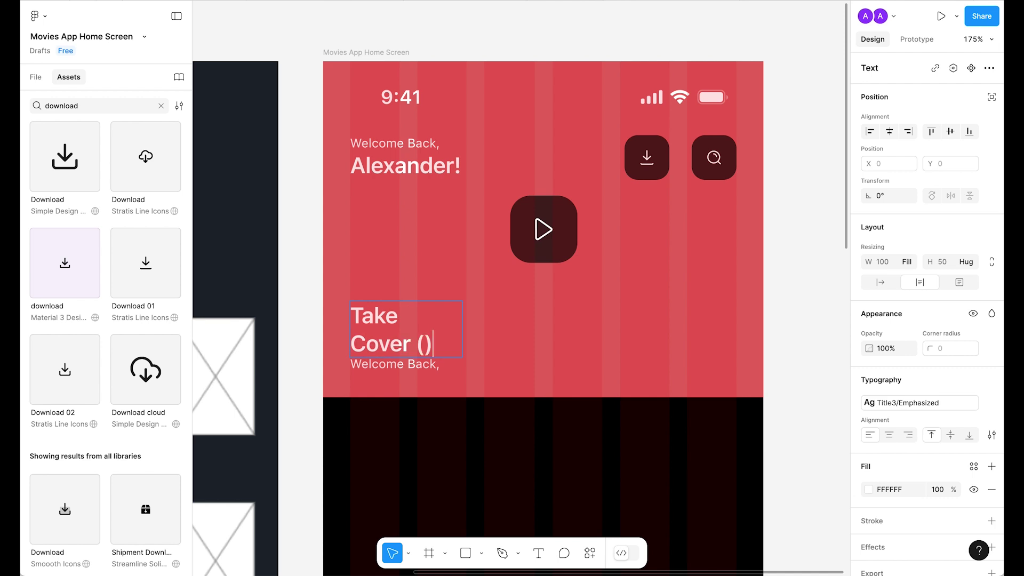
key("Escape")
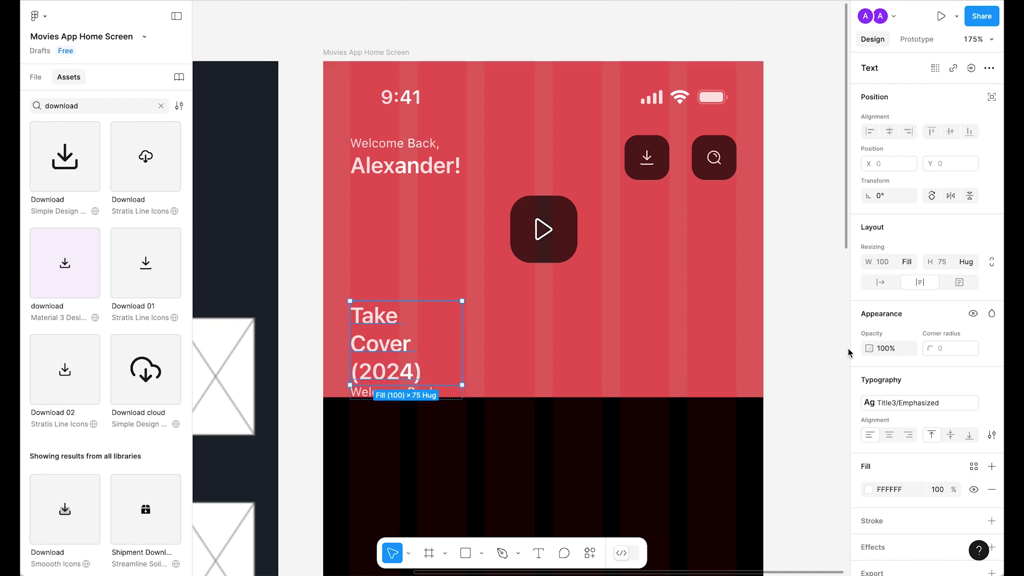
left_click(883, 283)
Change the smaller line under the movie title to "Action, Adventure".
double_click(376, 336)
type("Action, Adventure")
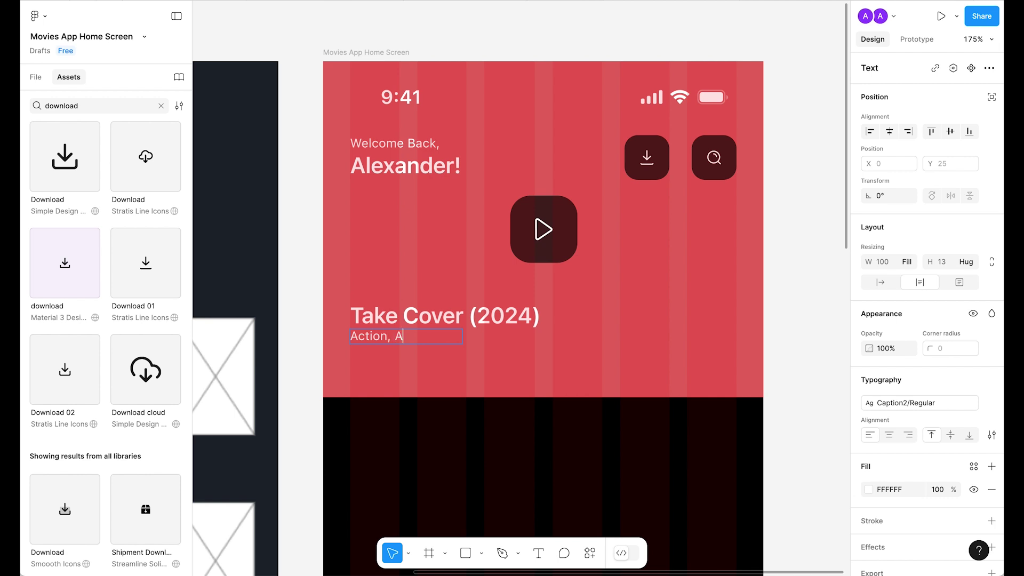
key("Escape")
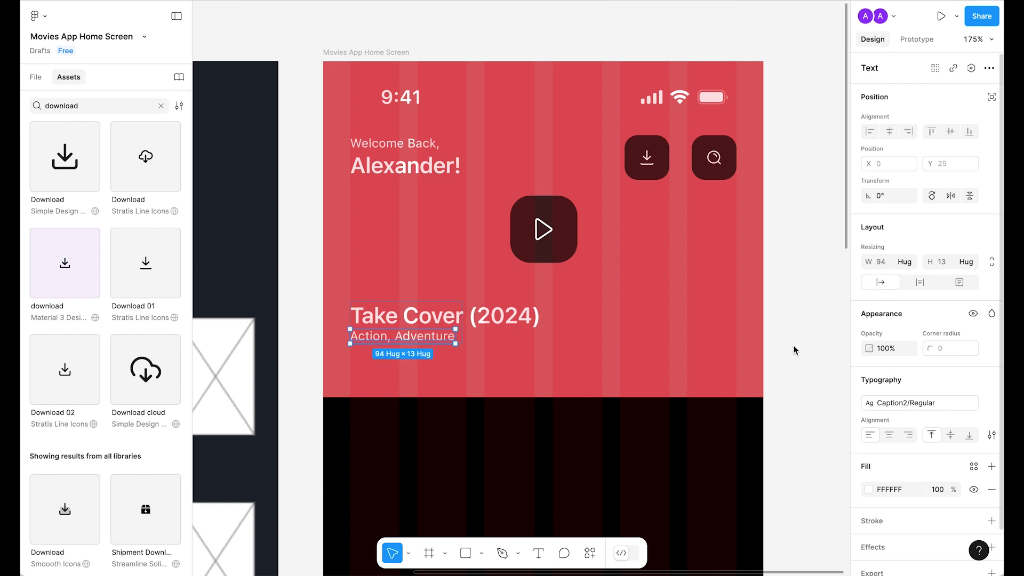
Set the width of the movie title's auto layout frame to hug its contents.
left_click(381, 327, "shift")
key("shift+a")
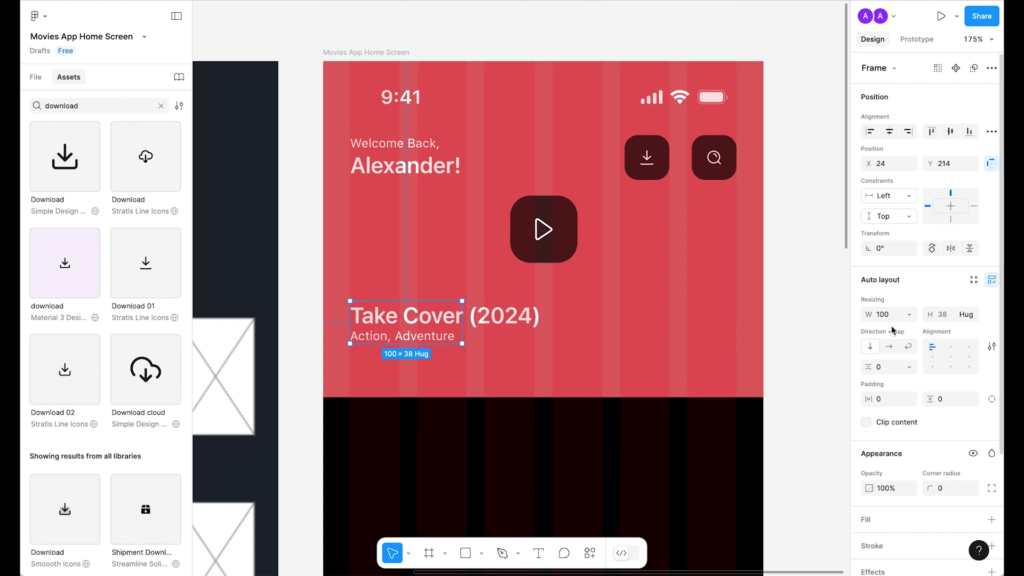
left_click(910, 314)
left_click(909, 329)
left_click(823, 297)
left_click(424, 318)
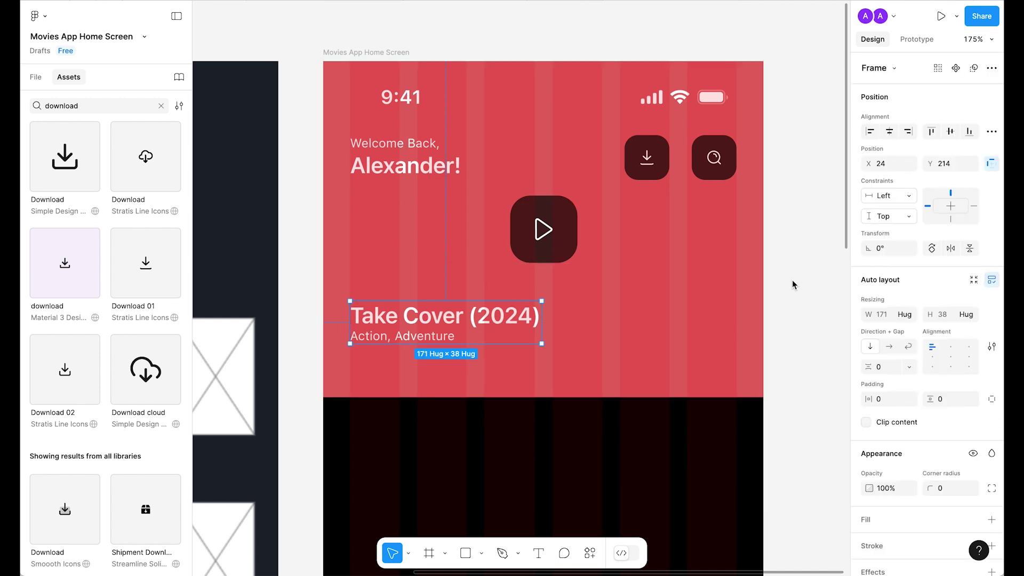
left_click(805, 242)
Try the Large Title Emphasized text style on the "Take Cover (2024)" title.
double_click(510, 319)
left_click(921, 409)
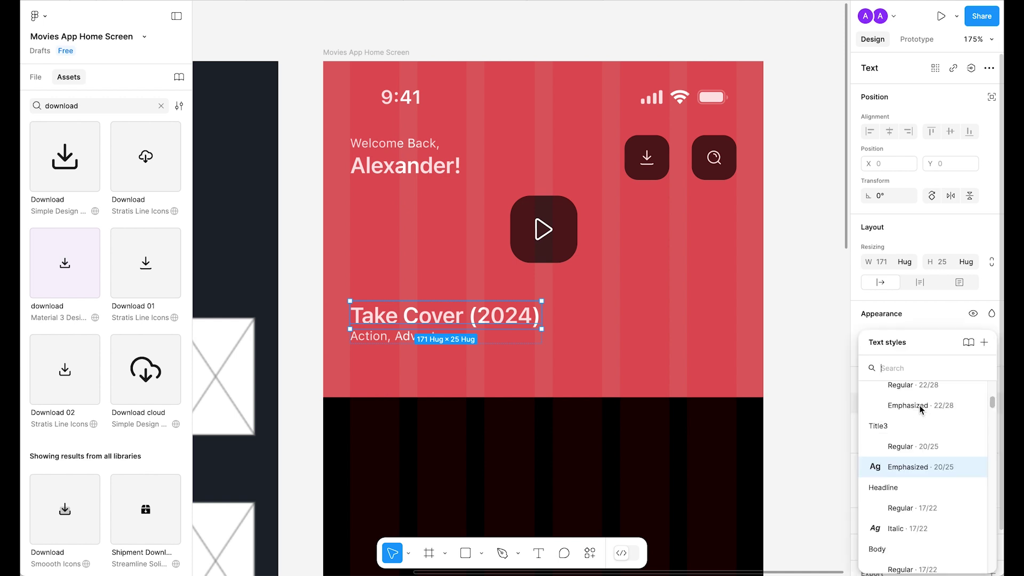
scroll(917, 458, "up", 5)
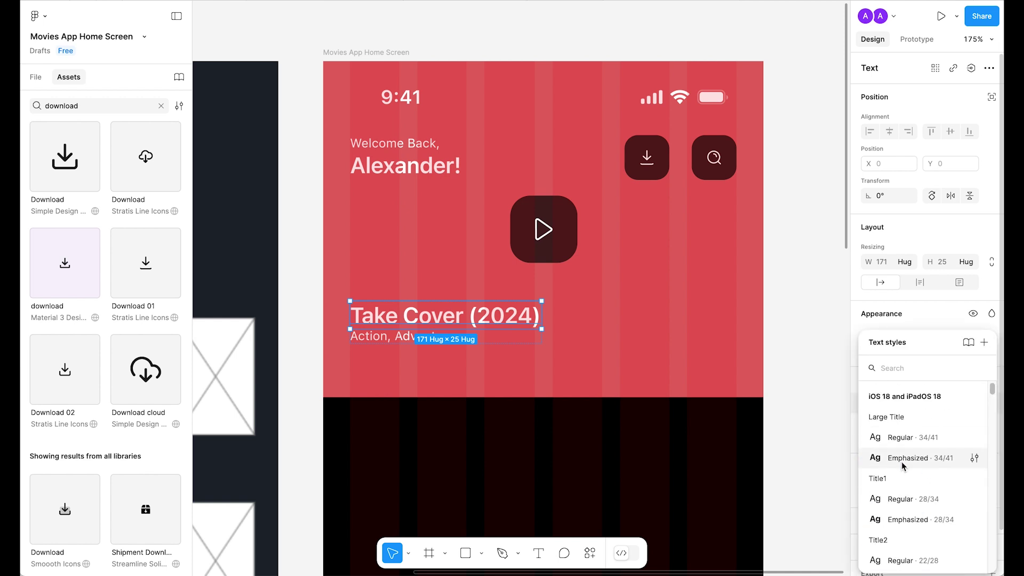
left_click(916, 457)
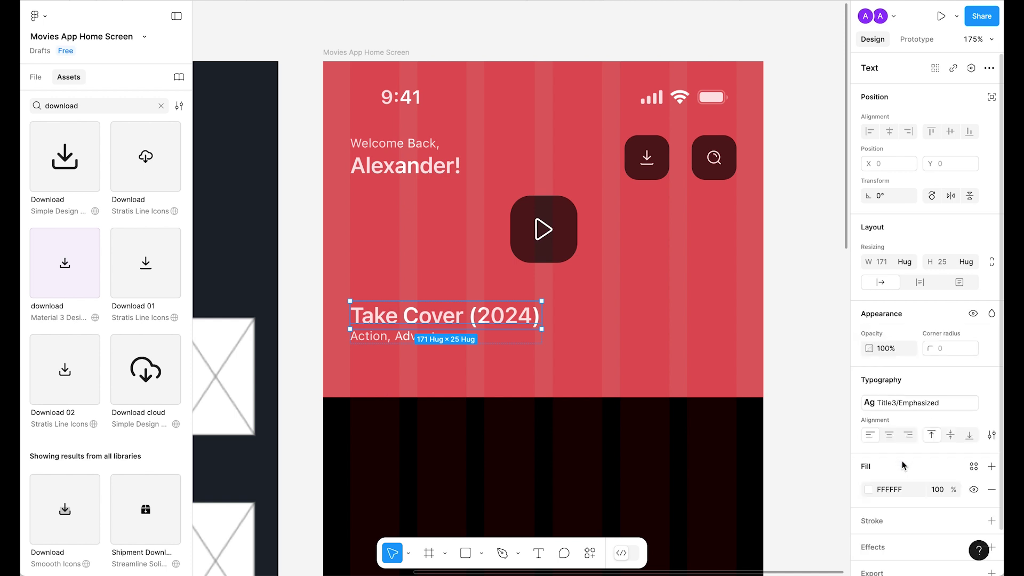
Set the movie title's text style to Title1 Emphasized.
left_click(941, 402)
scroll(939, 507, "down", 1)
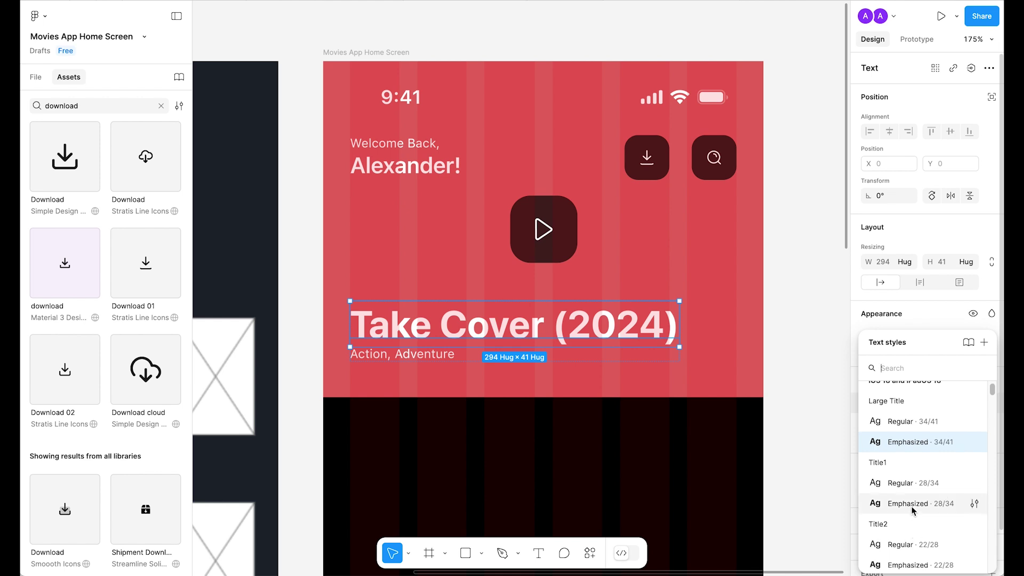
left_click(907, 505)
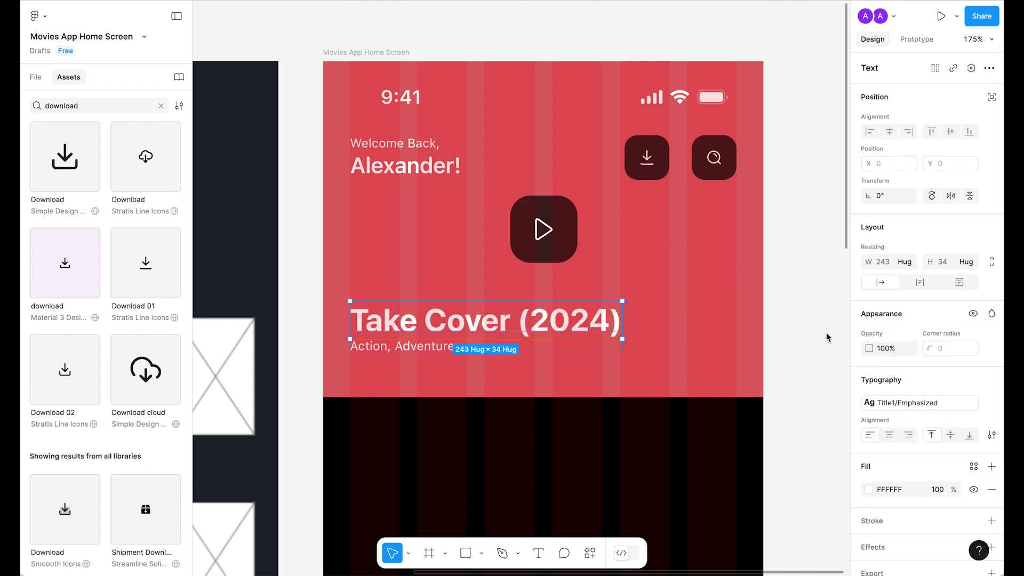
left_click(809, 270)
Move the movie title block slightly lower and add a copy of the search button beside it, aligning both by vertical centres.
left_click(478, 328)
left_click_drag(479, 328, 478, 344)
left_click_drag(714, 158, 724, 336)
left_click(587, 337, "shift")
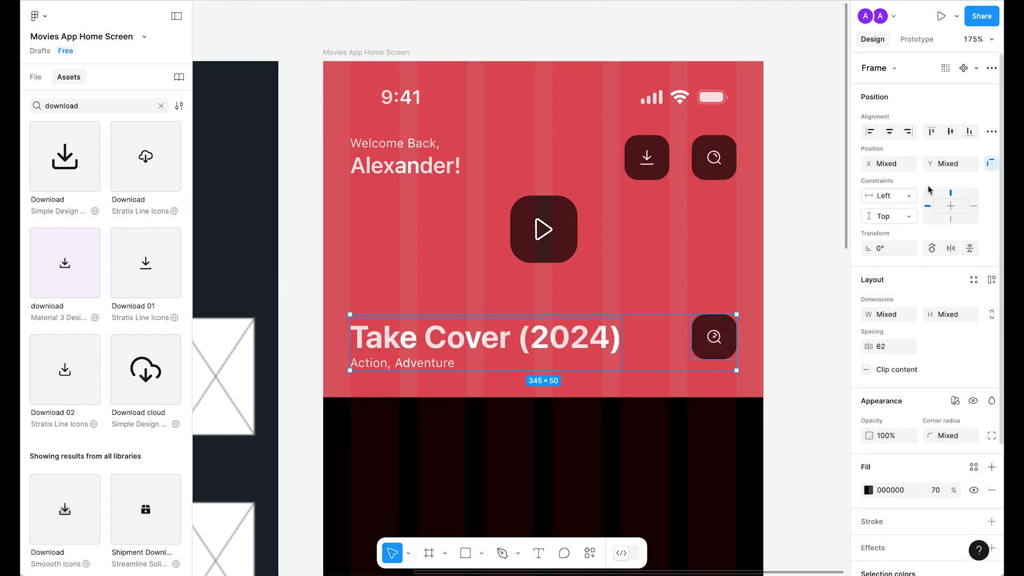
left_click(951, 131)
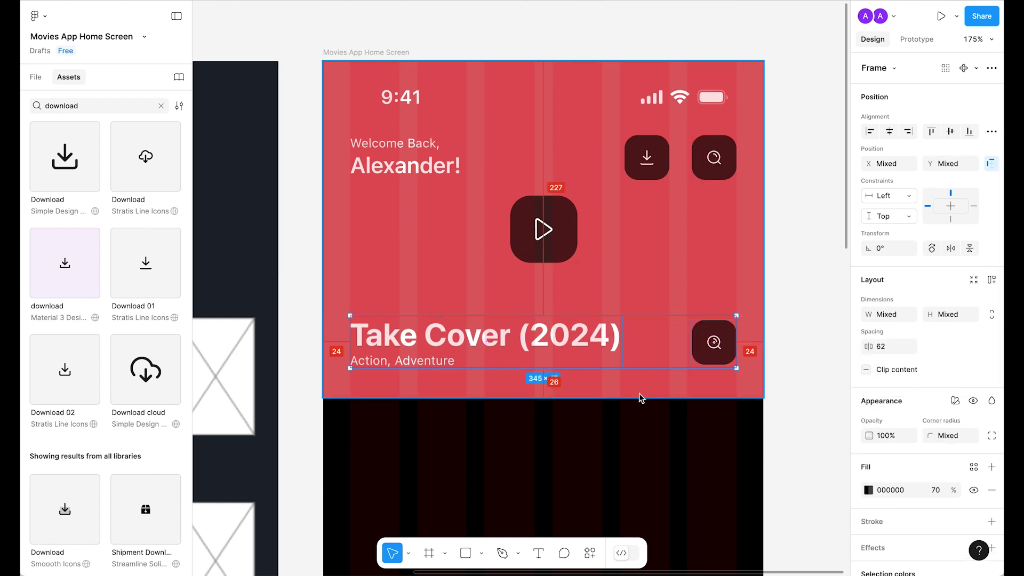
left_click(784, 281)
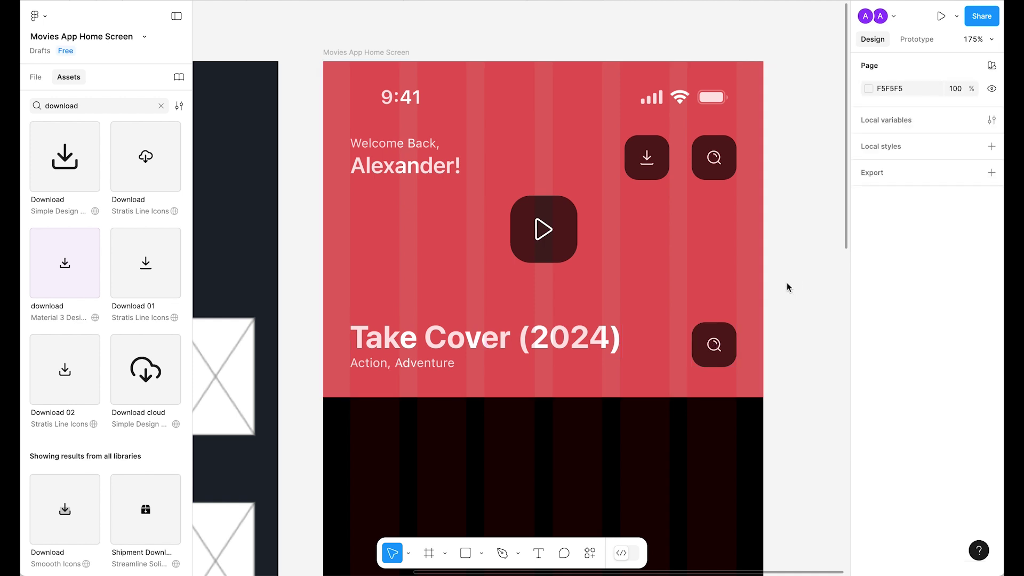
Swap the search icon in the button beside the movie title for the add icon in a square outline.
double_click(715, 345)
left_click(890, 68)
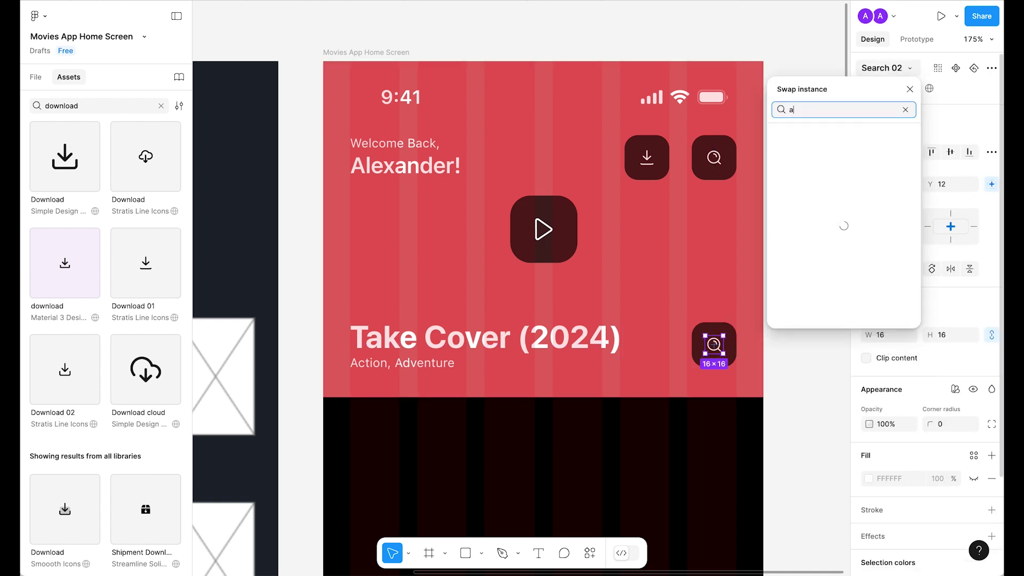
type("add")
left_click(865, 174)
left_click(773, 229)
Paste the Take Cover poster image into the featured frame behind its other elements, and hide the layout grid.
scroll(773, 229, "down", 2, "ctrl")
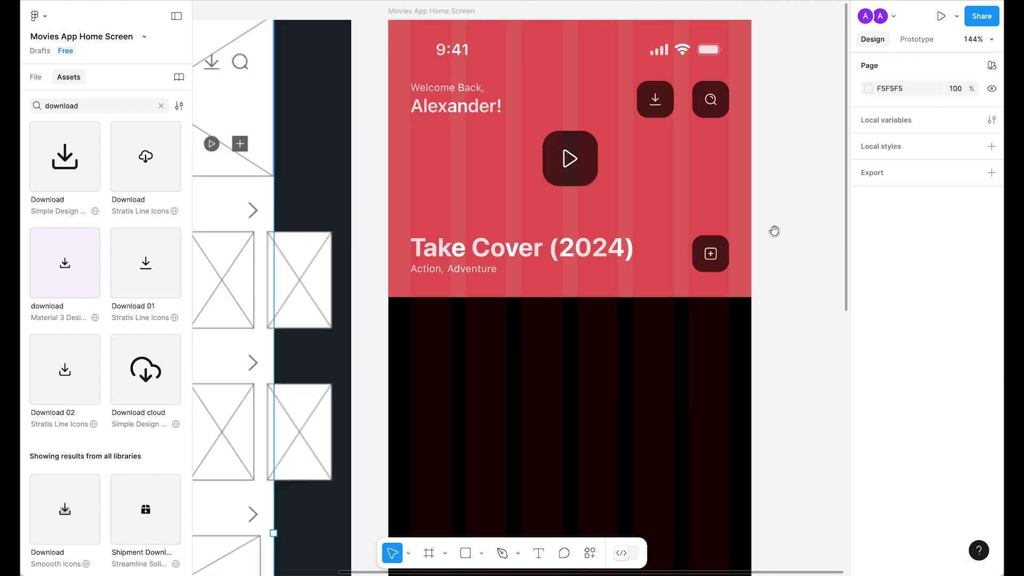
scroll(775, 247, "up", 1)
left_click(657, 219)
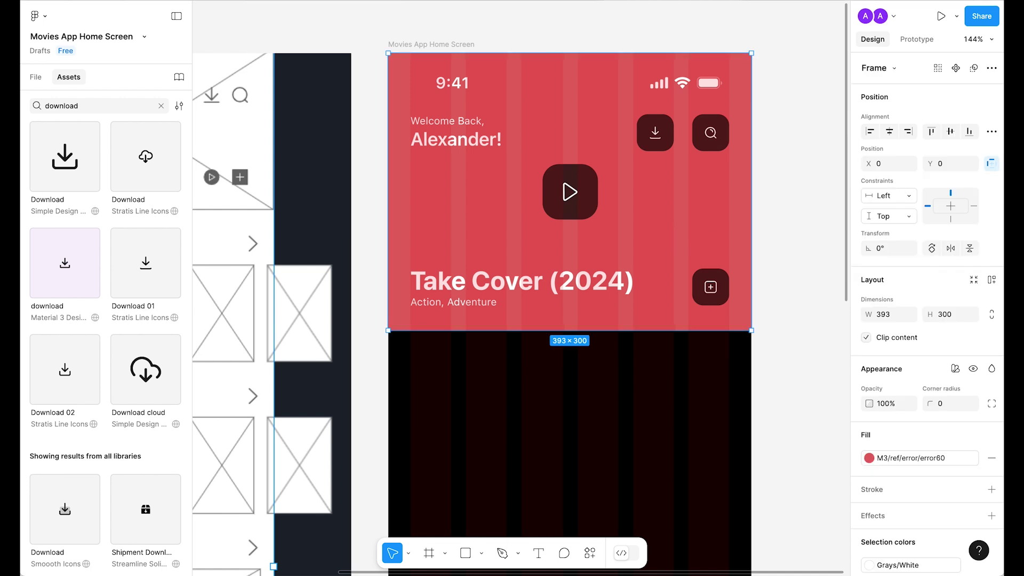
left_click(788, 195)
left_click(668, 196)
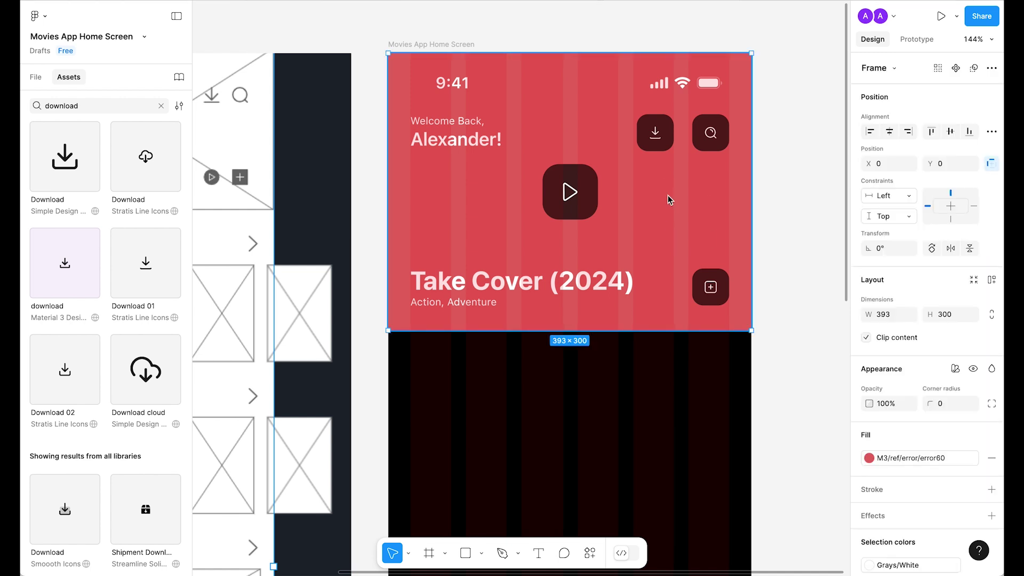
key("ctrl+v")
key("[")
left_click(813, 137)
key("shift+g")
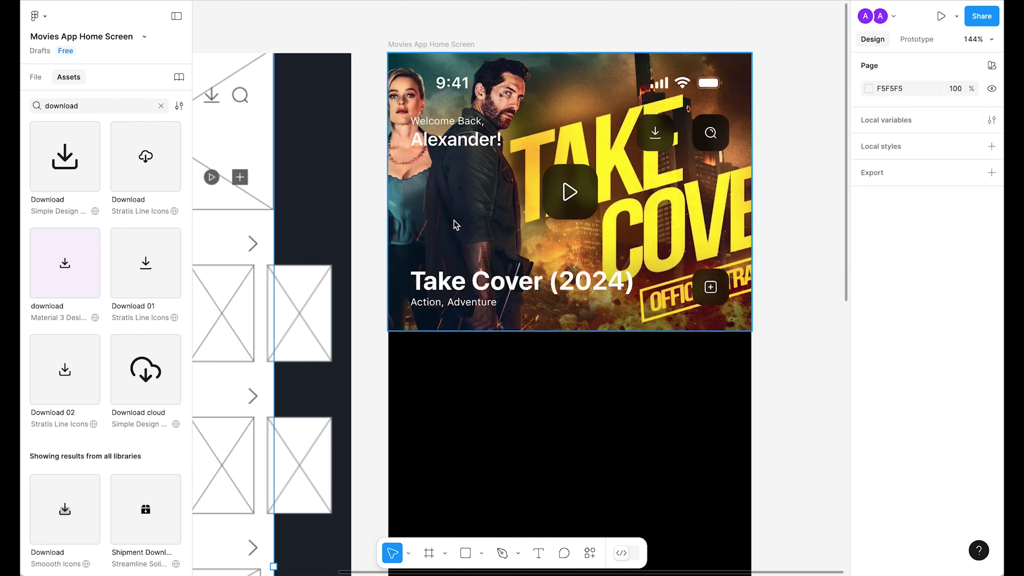
Add a 100 × 100 rectangle inside the featured frame over the poster, flush with the frame's left edge.
left_click(437, 211)
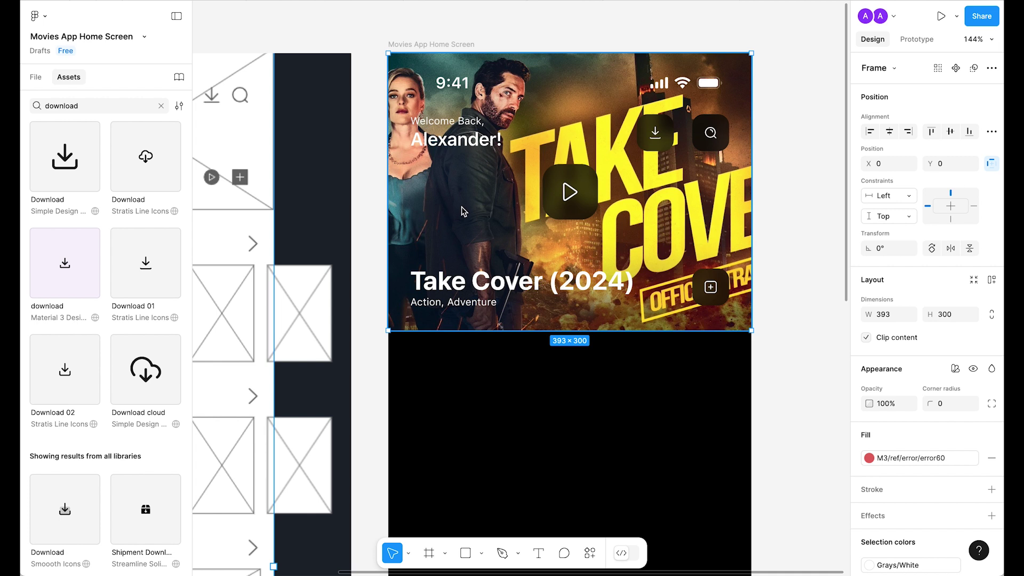
key("r")
left_click(450, 194)
left_click_drag(449, 193, 447, 218)
left_click(483, 229)
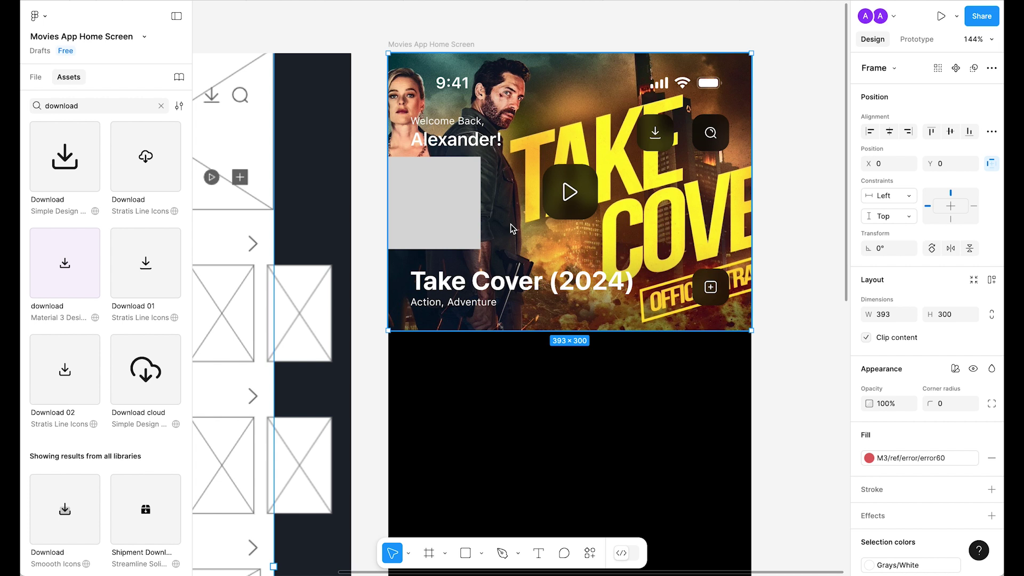
Align the rectangle with the featured frame's top and stretch it across the full width to about 393 × 106.
left_click(814, 141)
left_click(458, 202)
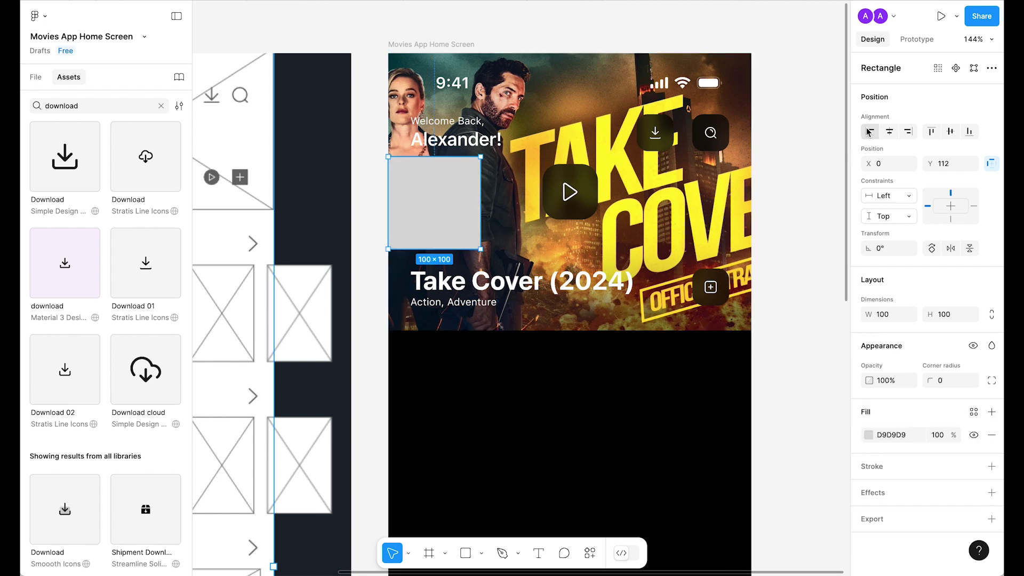
left_click(931, 132)
left_click_drag(480, 145, 749, 154)
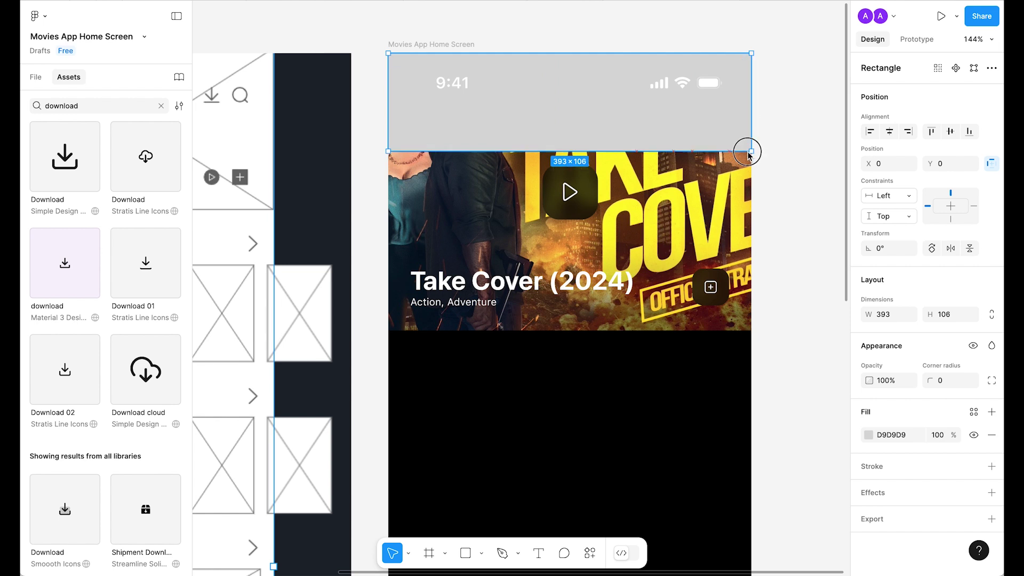
Give the rectangle a linear gradient fill from 000000 at 100% opacity to 000000 at 0% opacity.
left_click(870, 436)
left_click(728, 239)
left_click(838, 293)
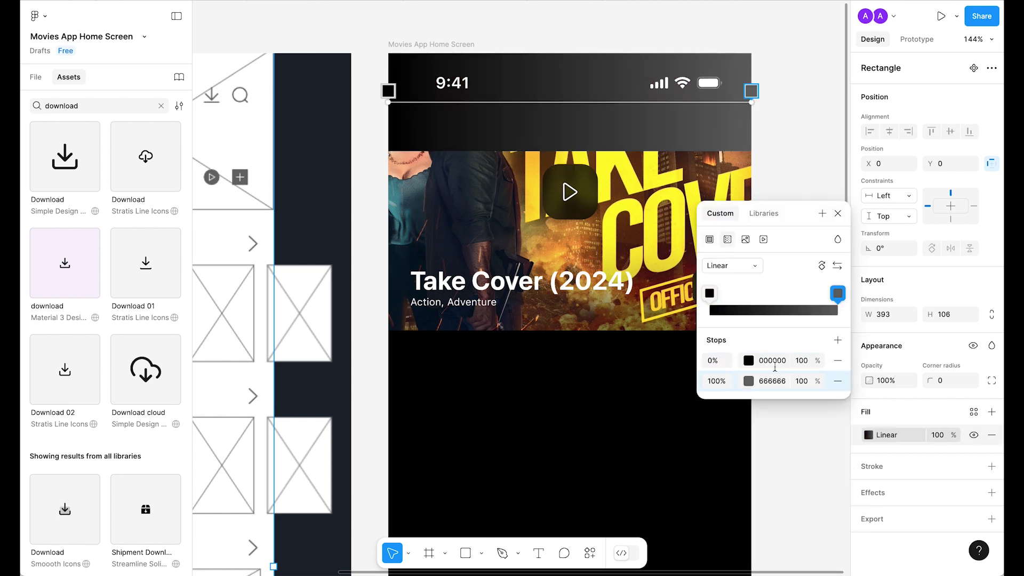
left_click(749, 381)
left_click_drag(633, 315, 389, 477)
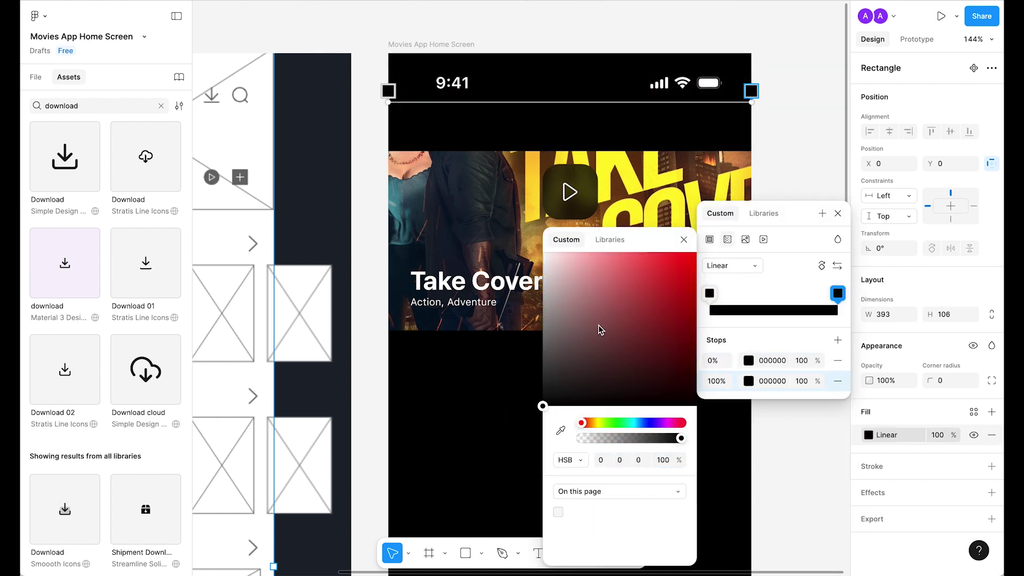
left_click(685, 240)
left_click(803, 381)
type("0")
key("Return")
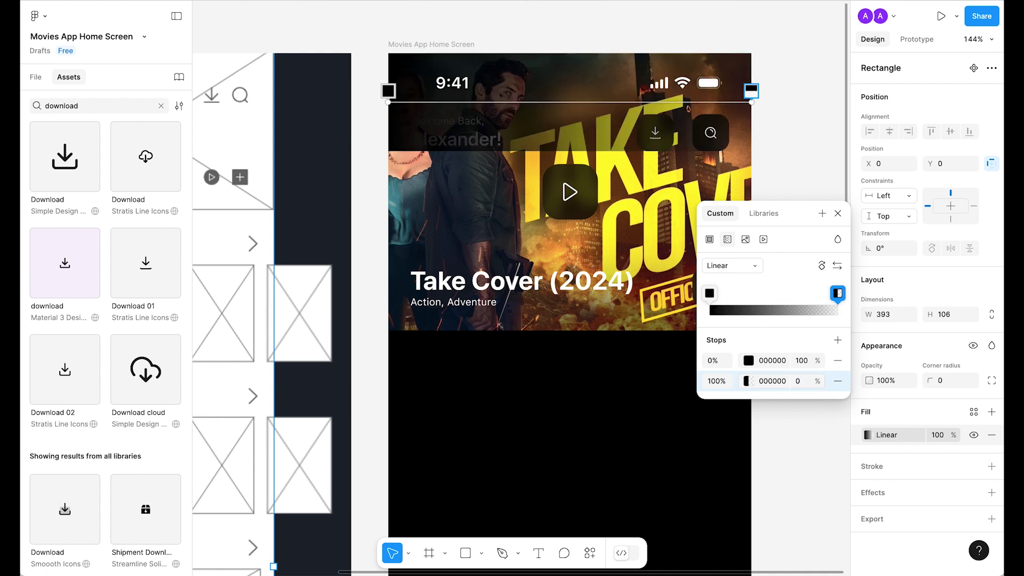
Rotate the gradient to fade downward from black at the rectangle's top, and extend the rectangle to 114 high.
left_click(822, 266)
left_click(822, 265)
left_click(822, 266)
left_click(822, 266)
left_click(822, 266)
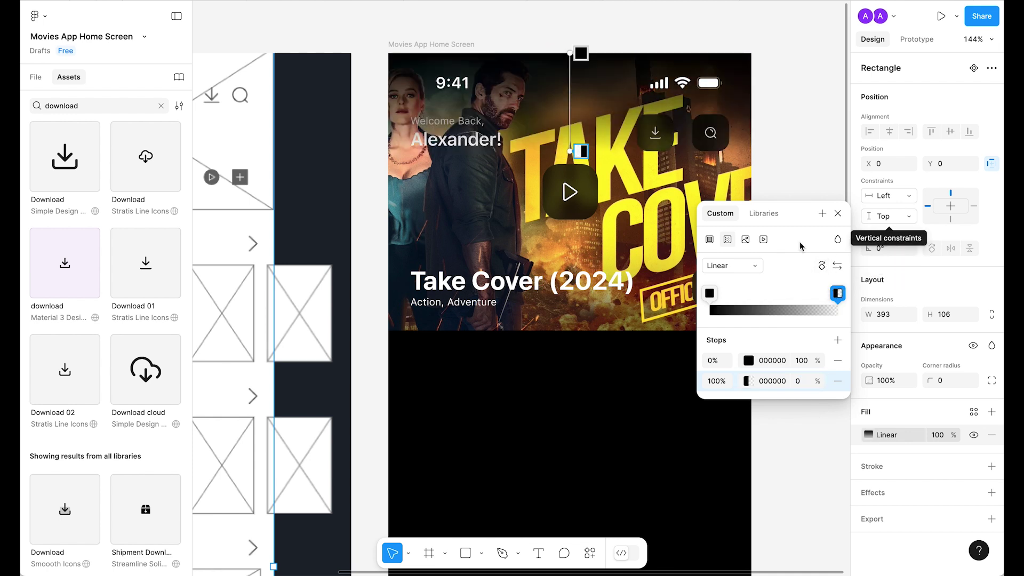
left_click(837, 213)
left_click_drag(576, 151, 577, 158)
Reorder the header layers so the gradient rectangle sits directly above the poster image and beneath all other header elements.
key("super+z")
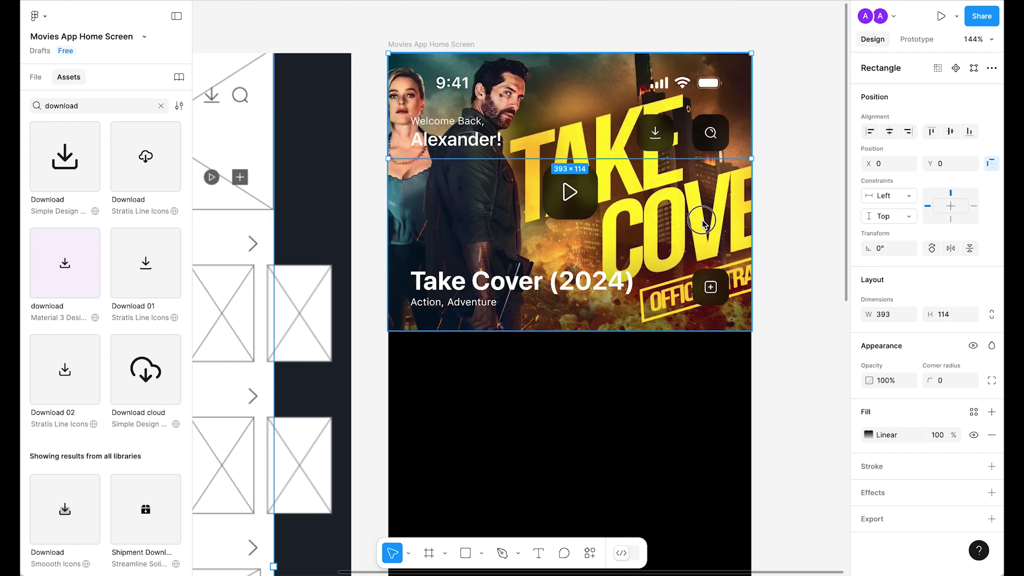
key("Escape")
left_click(35, 77)
key("shift+0")
left_click(50, 194)
left_click(51, 214)
left_click(50, 235)
left_click(50, 255)
left_click(52, 276)
left_click(50, 297)
left_click(92, 318)
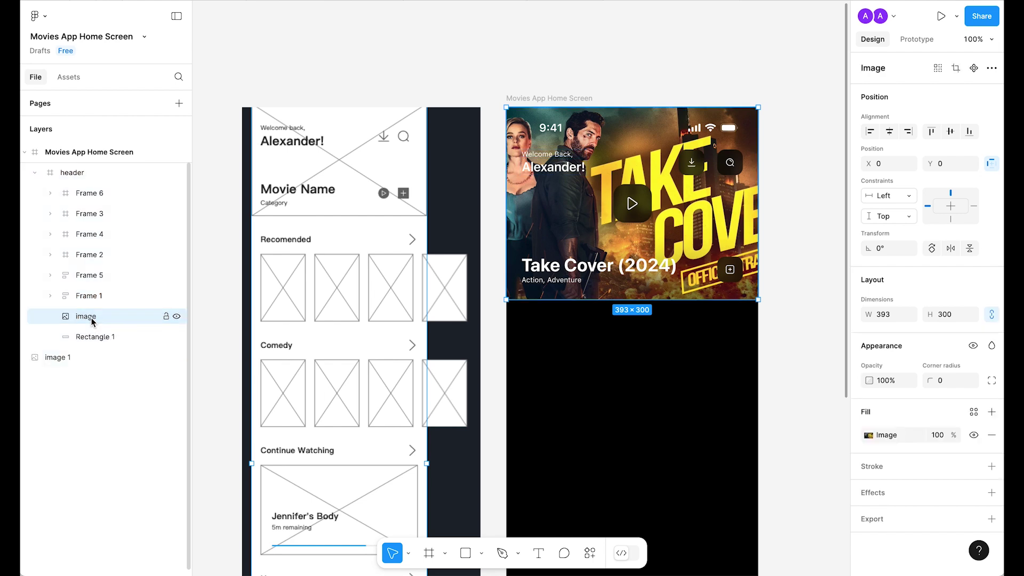
left_click_drag(92, 337, 88, 321)
left_click(805, 177)
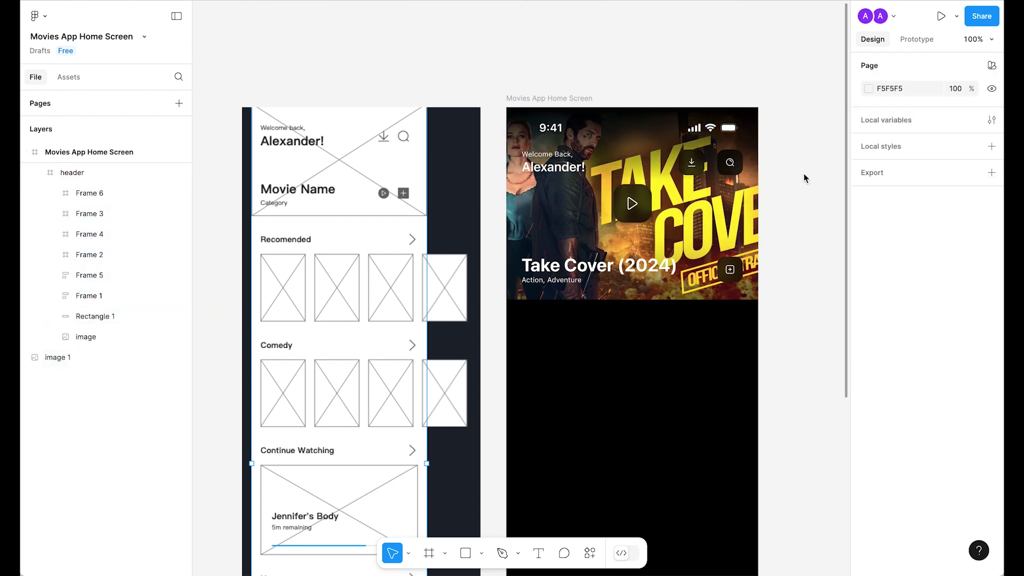
Duplicate the gradient rectangle, flip the copy vertically and place it along the poster's bottom edge behind the title.
scroll(806, 178, "up", 5)
double_click(711, 142)
left_click_drag(734, 181, 738, 323)
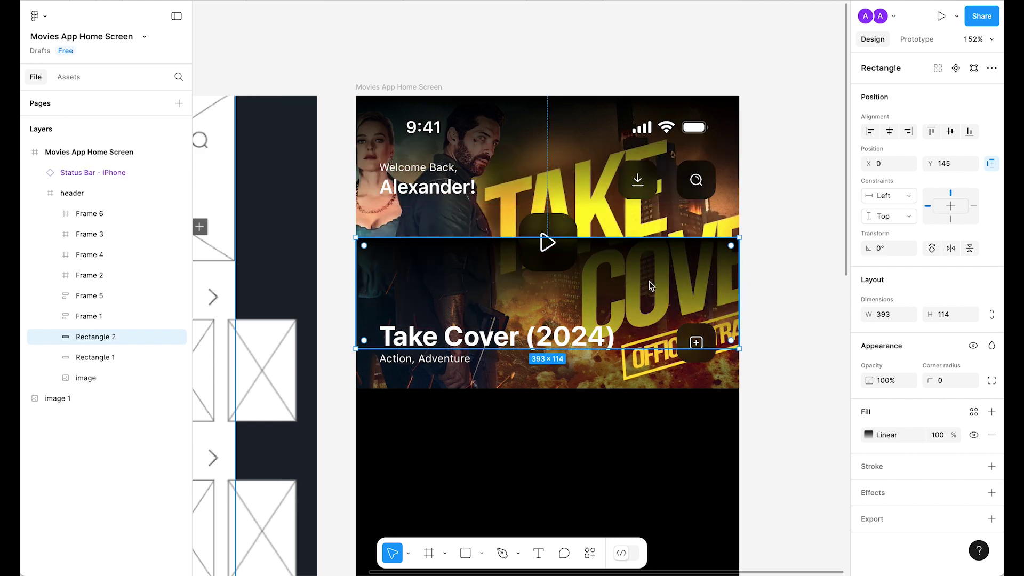
right_click(715, 278)
left_click(717, 515)
left_click_drag(654, 275, 672, 323)
scroll(693, 240, "down", 5)
Fill the play button with the iOS library's Red, detach the colour style and set the fill opacity to 70%.
left_click(712, 201)
scroll(694, 211, "up", 2)
scroll(660, 228, "up", 3)
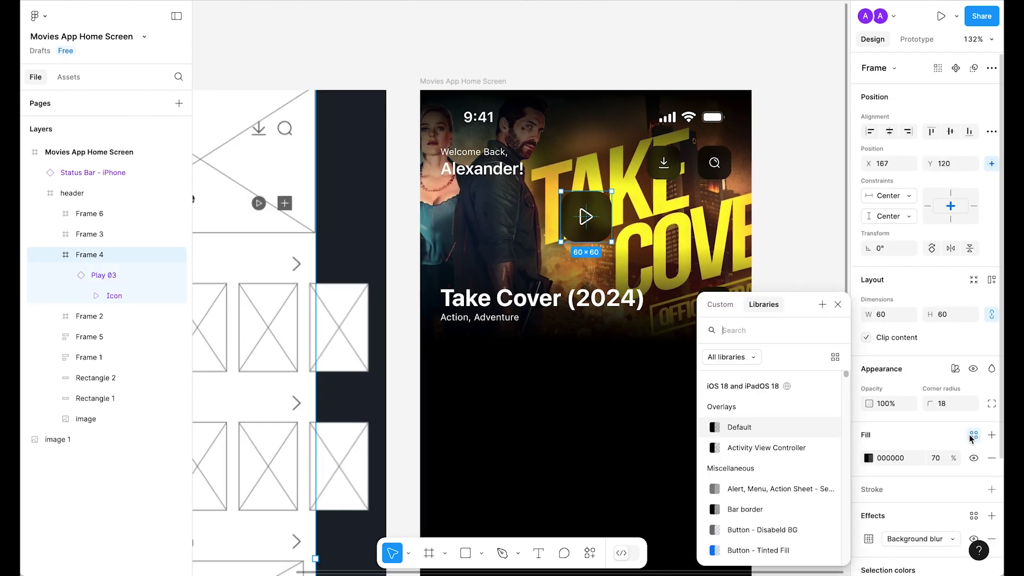
type("red")
left_click(734, 425)
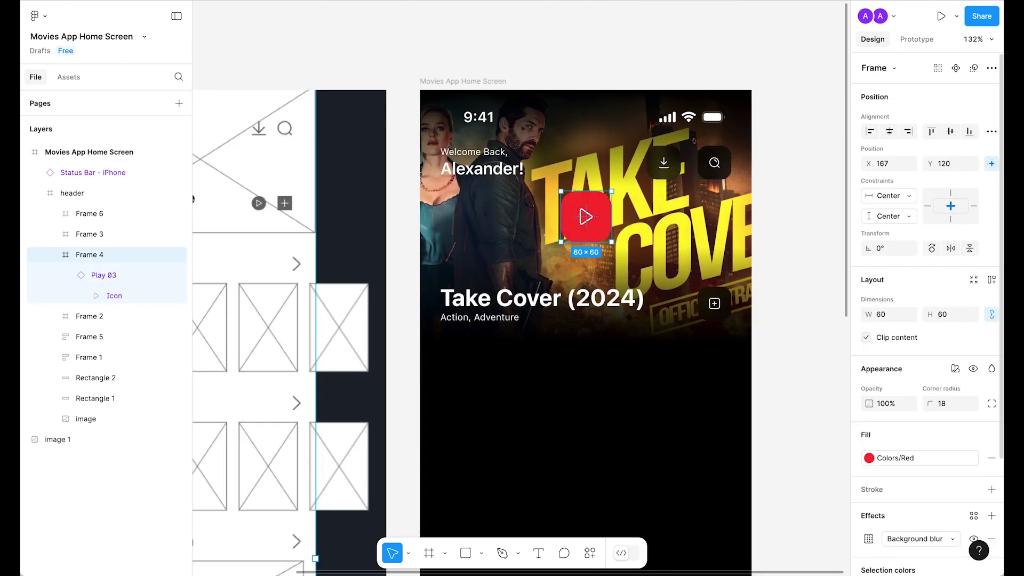
left_click(974, 458)
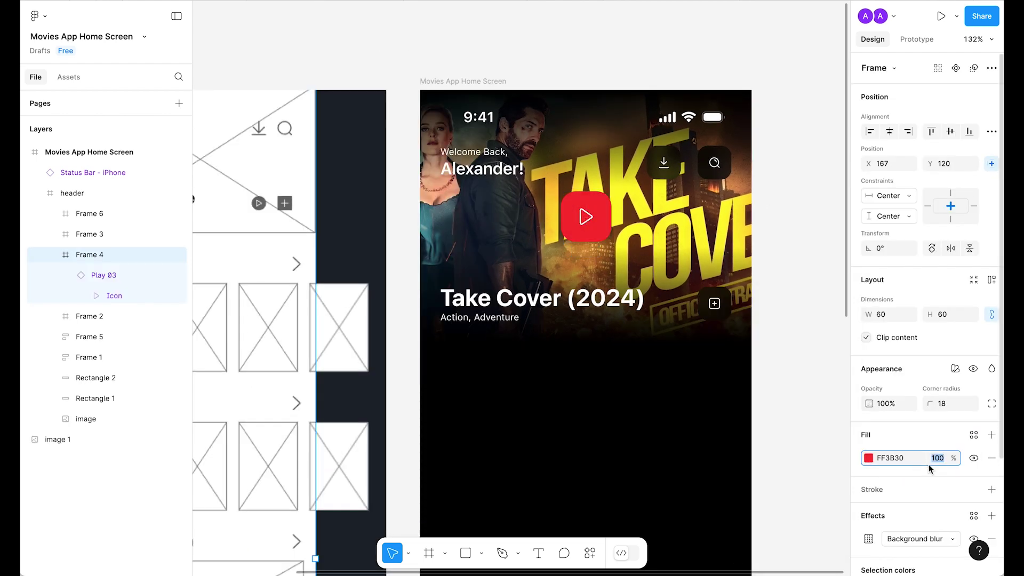
left_click(937, 458)
type("60")
key("Return")
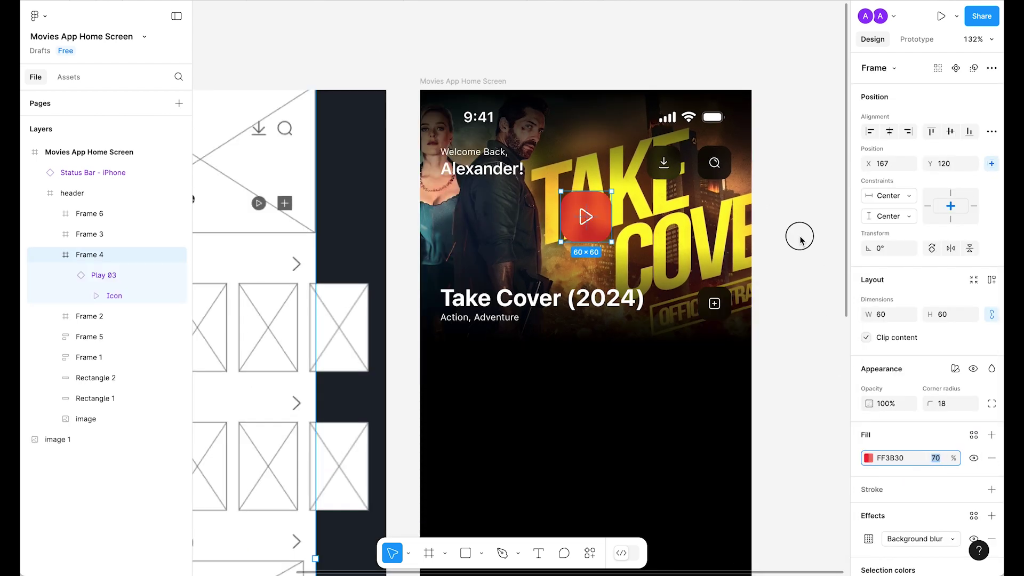
left_click(800, 238)
Examine the category rows and the Continue Watching section of the wireframe beneath the featured movie.
scroll(799, 239, "down", 3)
scroll(788, 216, "up", 2)
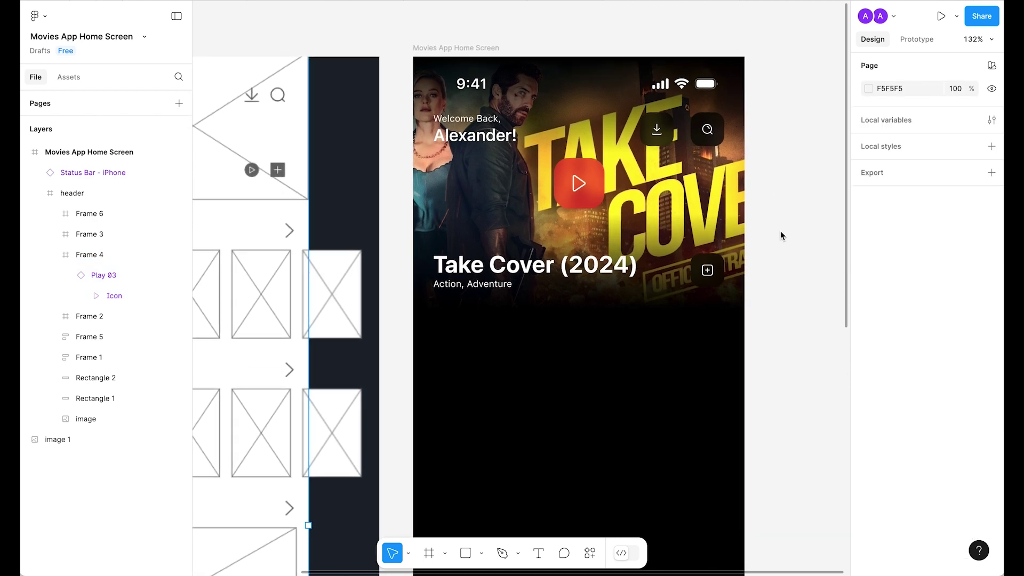
scroll(787, 232, "down", 2)
left_click_drag(563, 320, 810, 316)
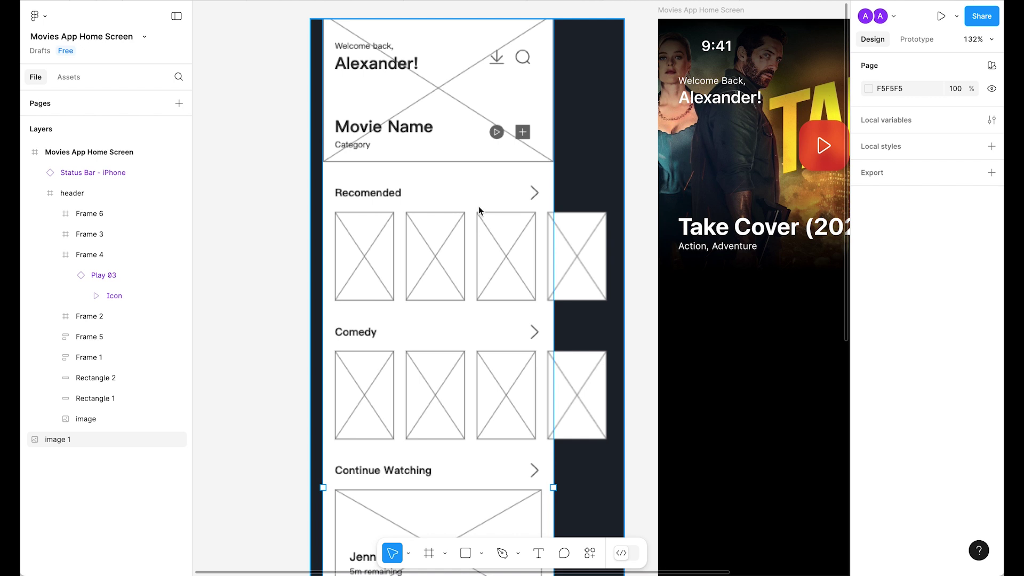
scroll(366, 255, "down", 5)
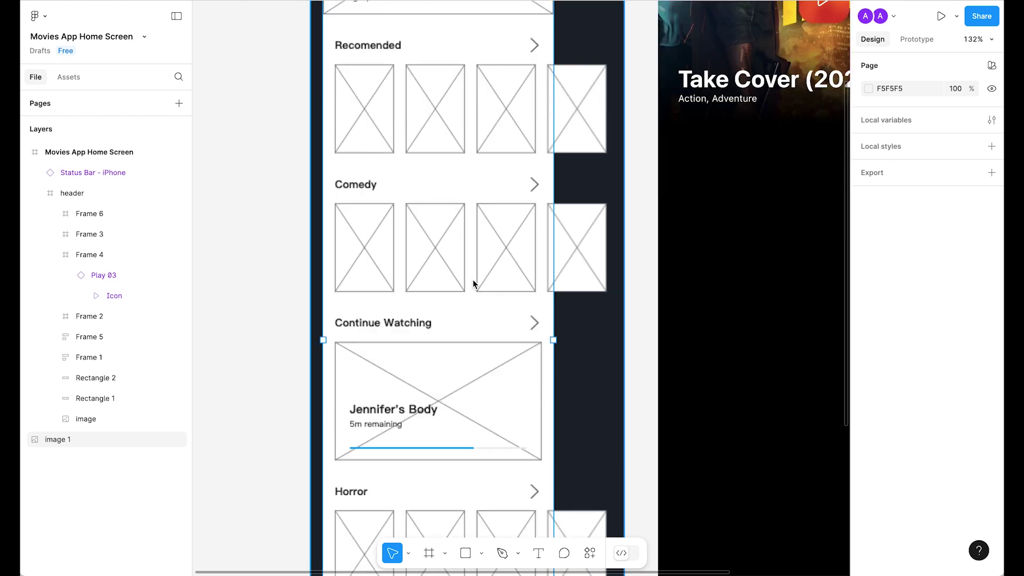
scroll(473, 283, "up", 3)
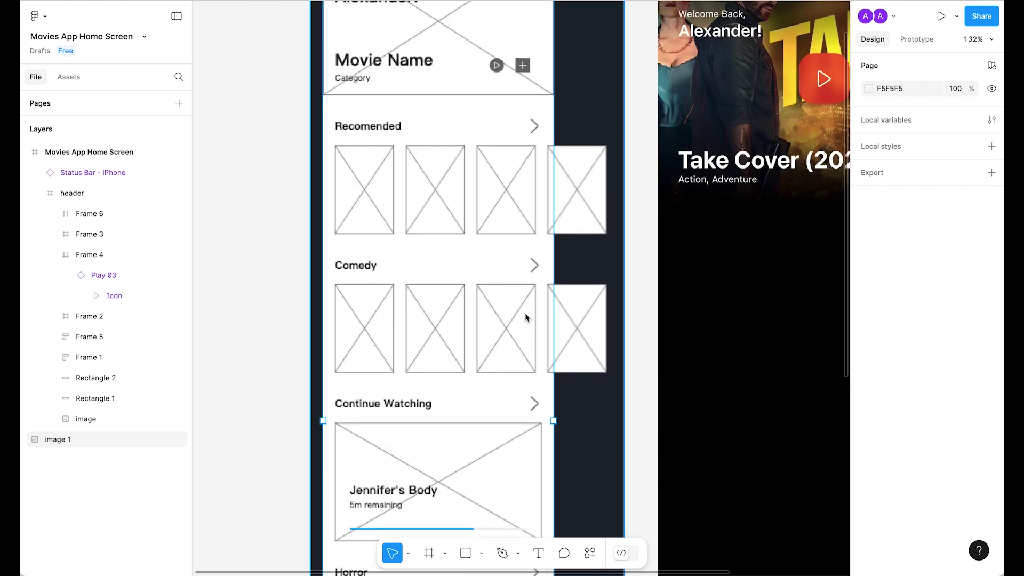
scroll(372, 323, "down", 5)
scroll(364, 226, "down", 4)
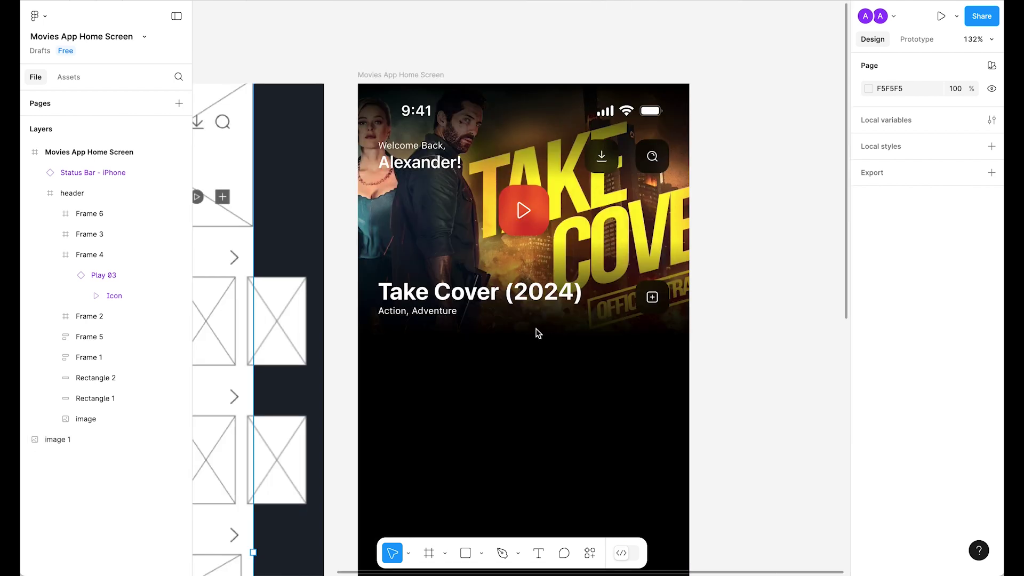
mouse_move(536, 331)
left_mouse_down()
mouse_move(636, 288)
mouse_move(702, 323)
mouse_move(528, 318)
left_mouse_up()
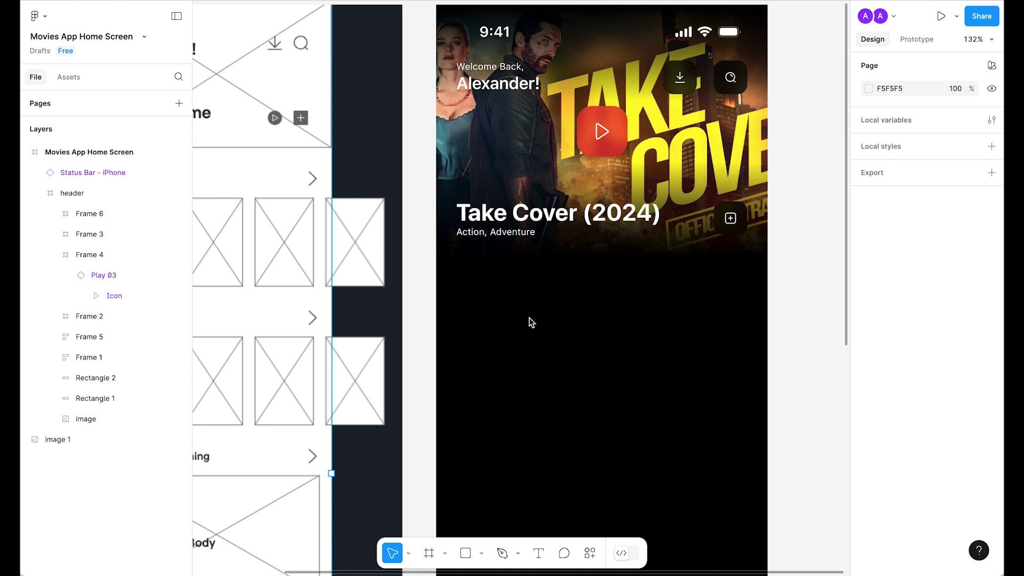
scroll(530, 318, "right", 3)
scroll(530, 318, "up", 1)
Show the layout grid over the home screen.
key("ctrl+g")
key("t")
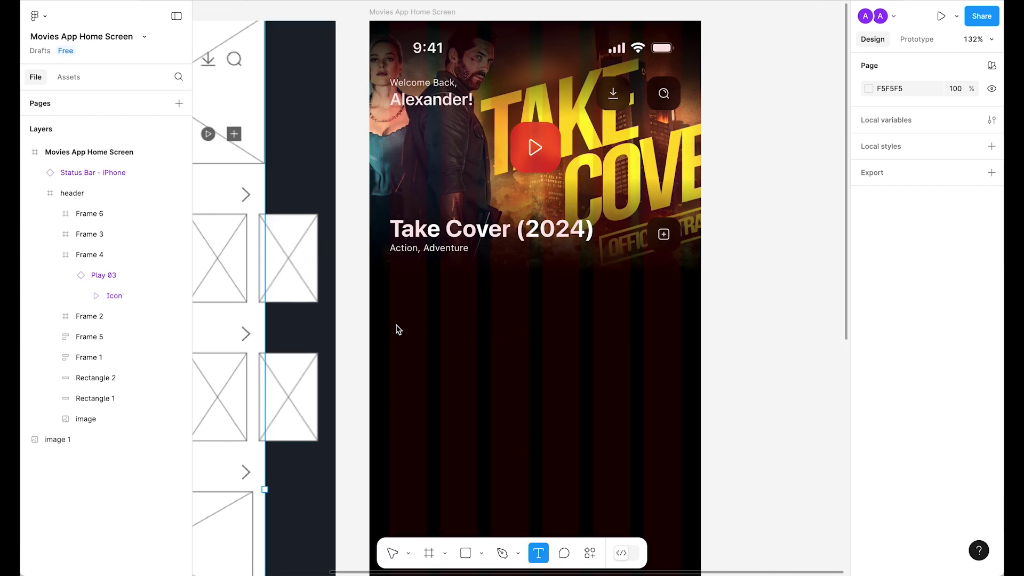
left_click(398, 329)
key("Escape")
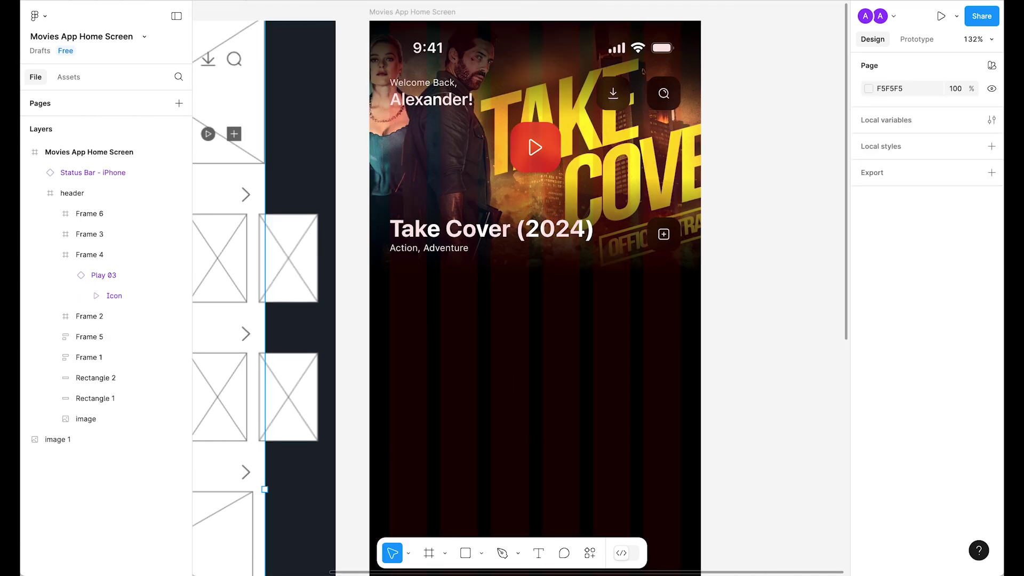
Add a 369 × 40 frame below the featured movie area, flush with the home screen's left edge.
key("f")
left_click(418, 359)
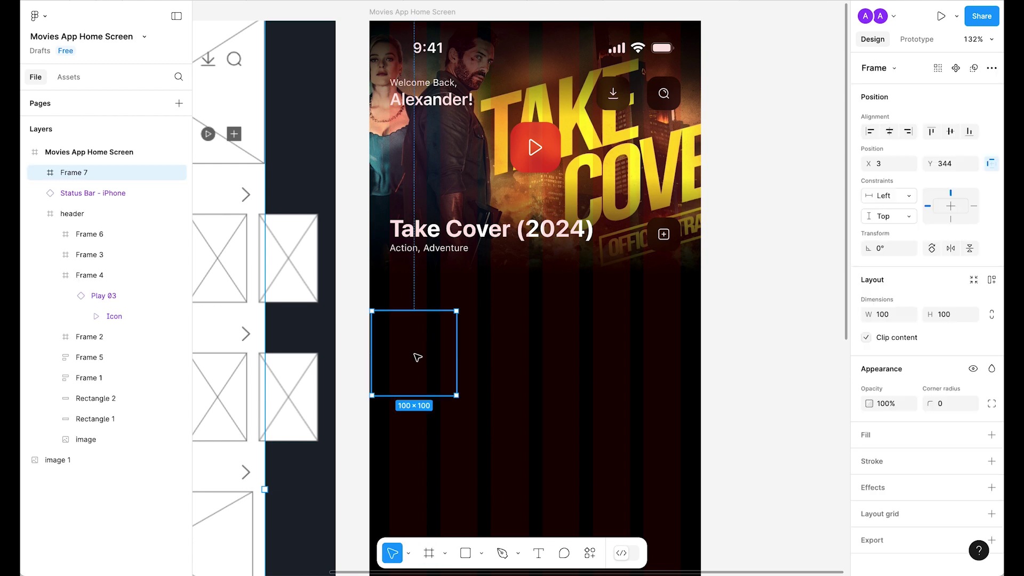
left_click_drag(427, 354, 681, 354)
scroll(438, 326, "left", 5)
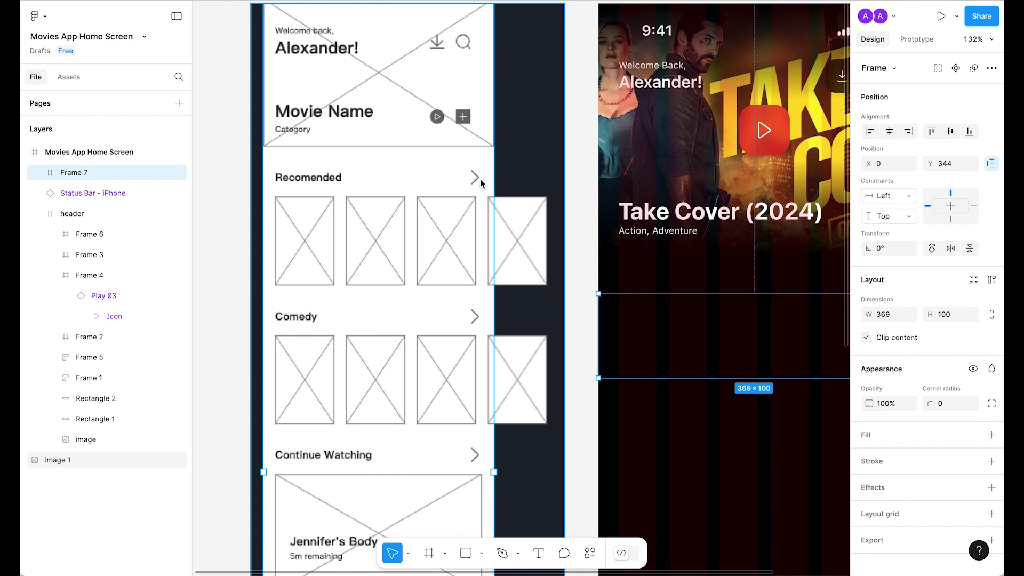
scroll(578, 336, "right", 5)
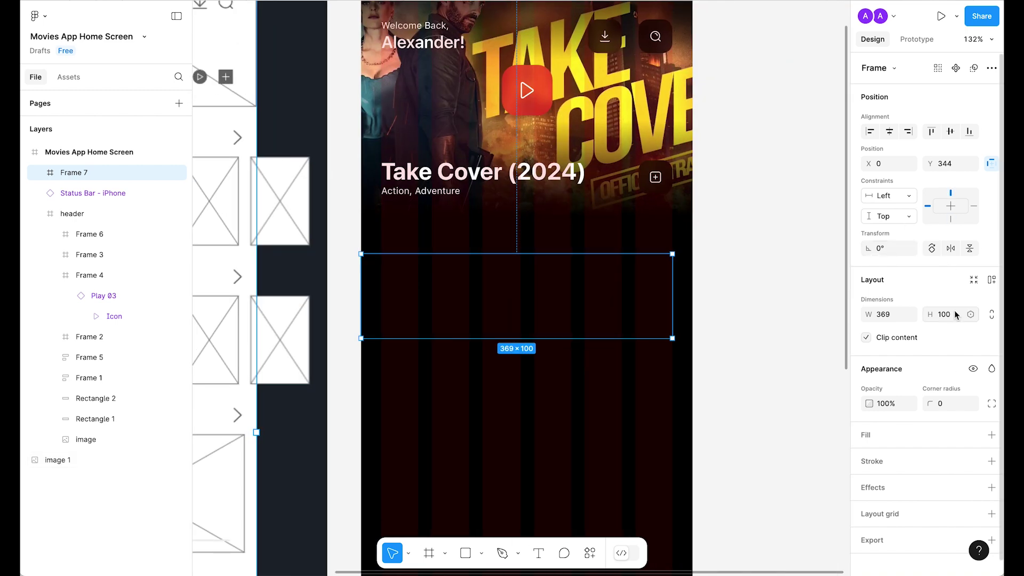
type("40")
key("Return")
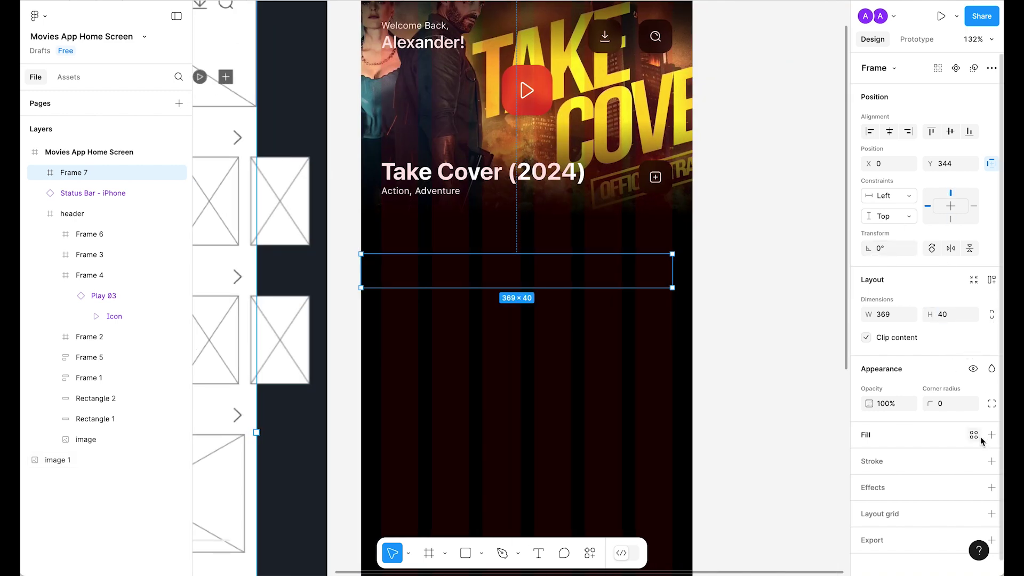
Set the new frame's top-right and bottom-right corner radii to the Full variable, 1000, keeping the left corners square.
left_click(991, 403)
left_click(803, 426)
left_click(832, 426)
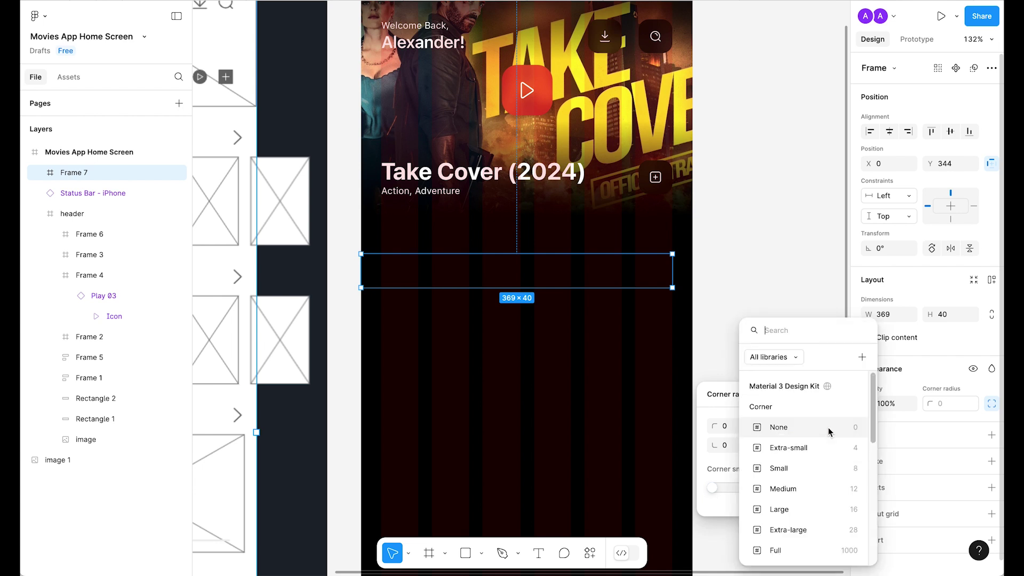
type("full")
key("Return")
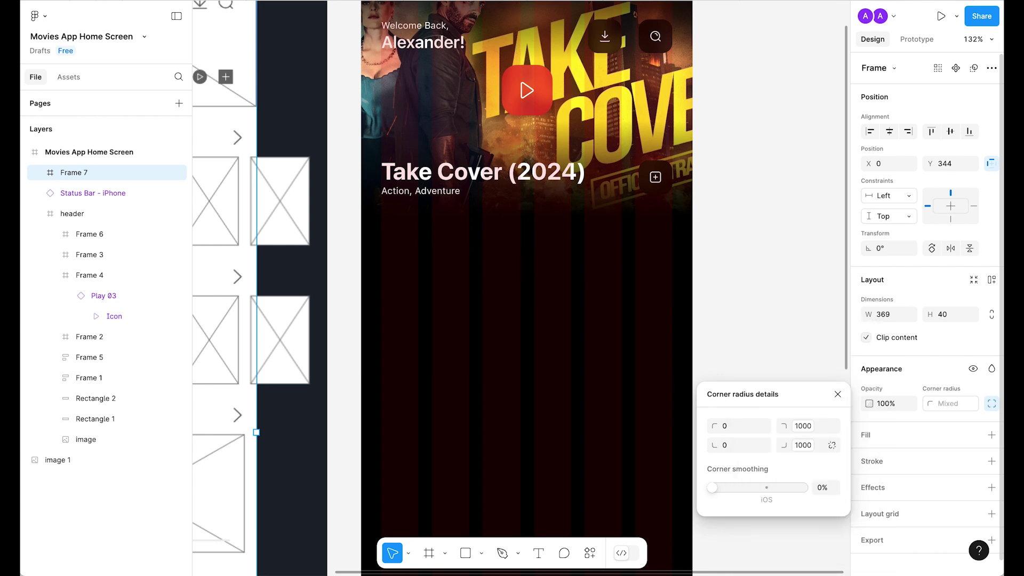
Fill the bar with the iOS library's Red, detach the colour style and convert the fill to a linear gradient.
left_click(973, 434)
type("red")
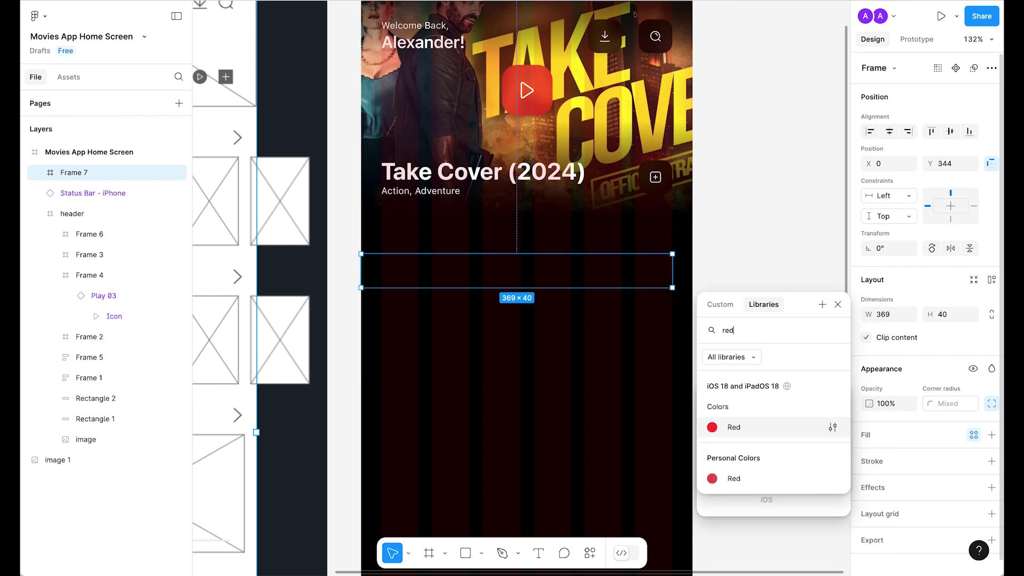
left_click(807, 428)
left_click(975, 460)
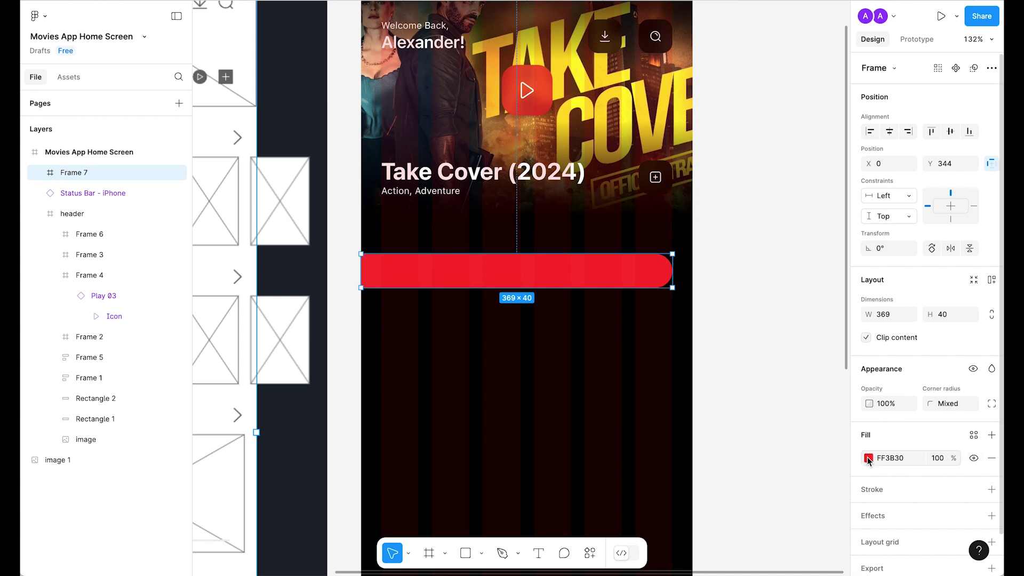
left_click(869, 457)
left_click(727, 239)
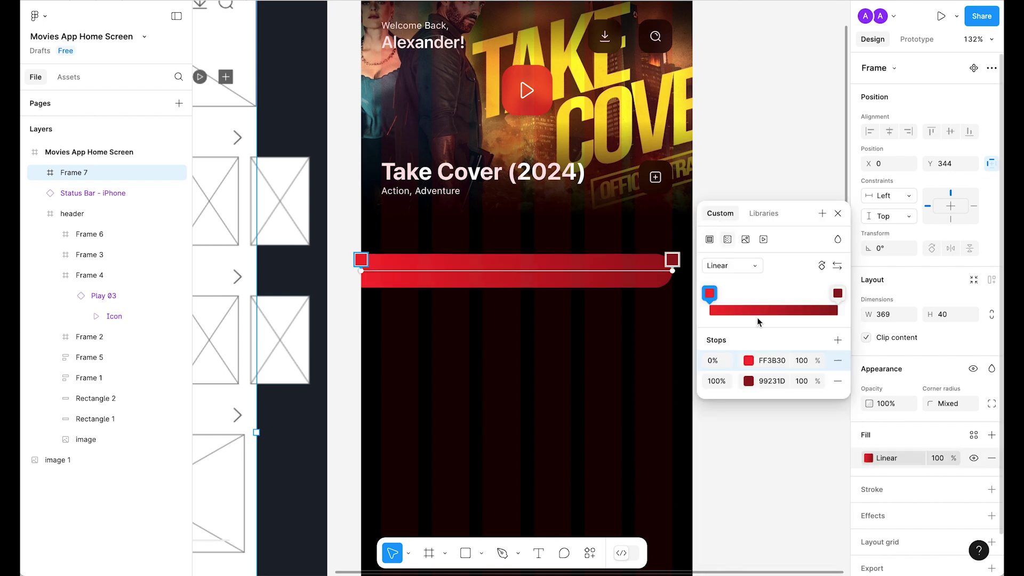
Reverse the bar's gradient so red is at the rounded end, with the FF3B30 stop at 50% and the 99231D stop at 0% opacity.
left_click(805, 385)
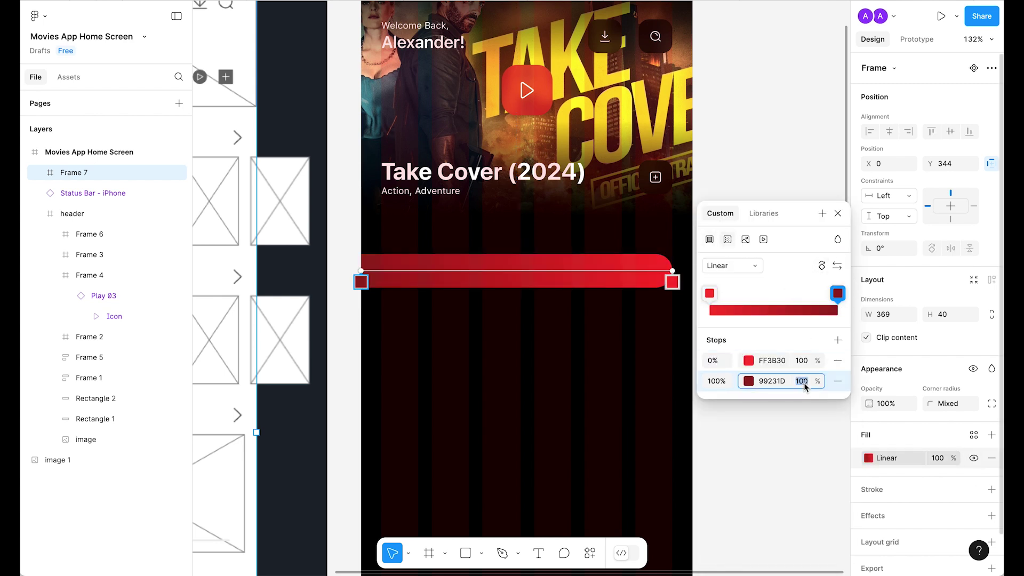
key("Return")
left_click(803, 360)
key("shift+Down")
key("shift+Down")
key("shift+Down")
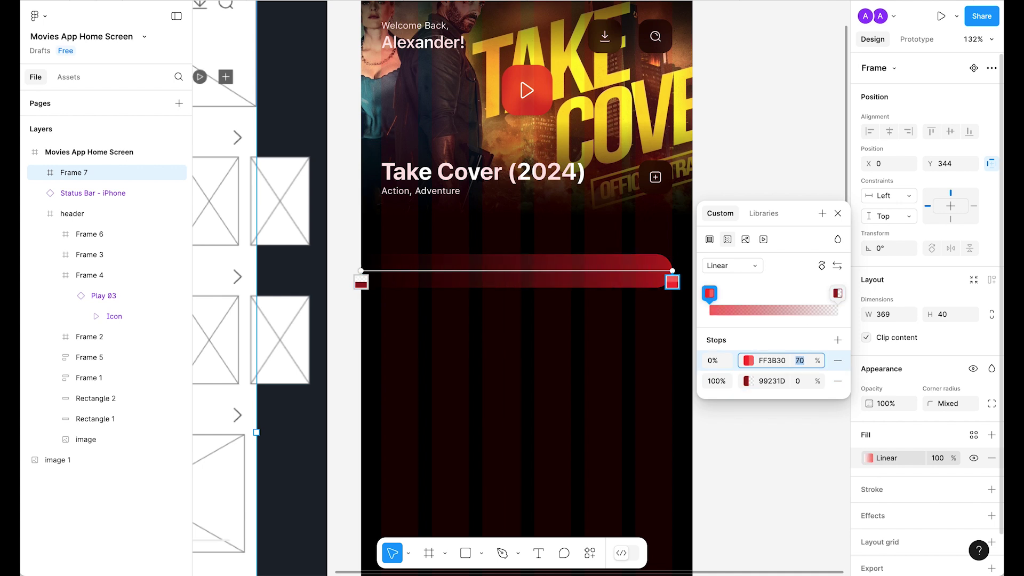
type("50")
key("Return")
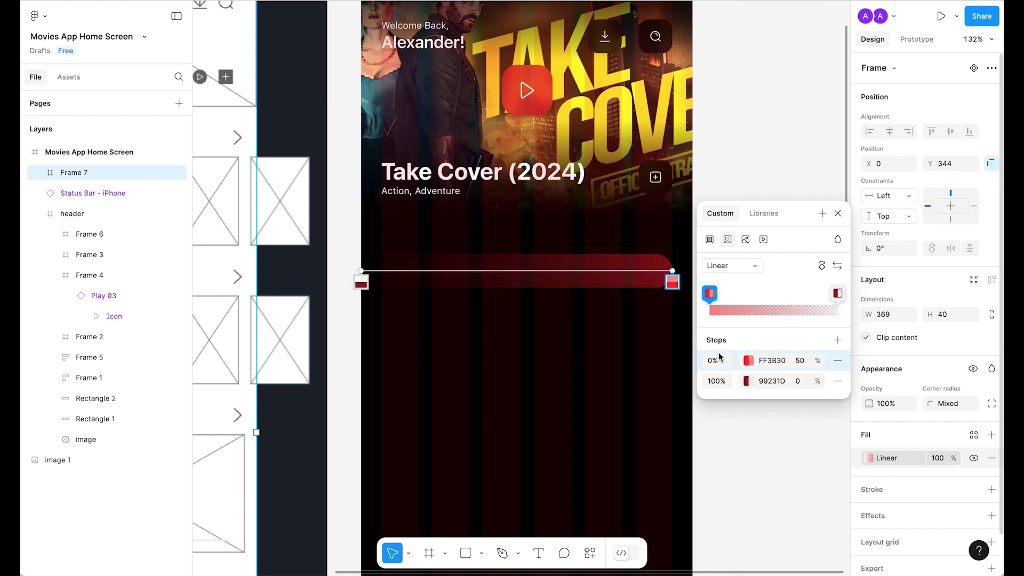
left_click(840, 211)
left_click(736, 306)
Hide the layout grid and add the text "Recommended" inside the red gradient bar near its left end.
key("shift+g")
left_click_drag(602, 350, 626, 315)
left_click(450, 245)
key("t")
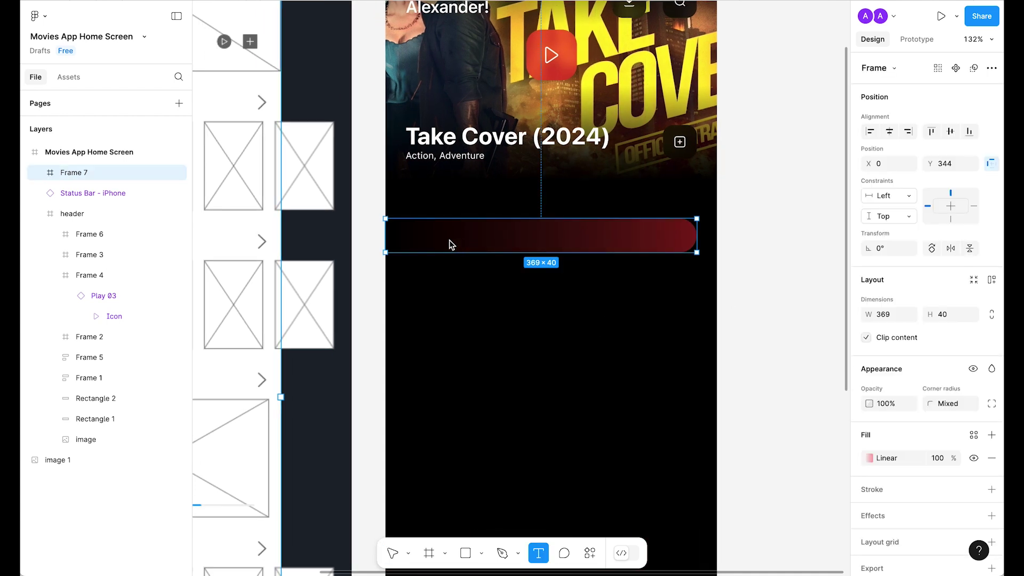
left_click(433, 239)
type("Recommended")
key("Escape")
left_click_drag(574, 257, 544, 240)
Show the layout grid again and apply the Subheadline/Emphasized text style to the Recommended heading.
key("shift+g")
left_click(928, 458)
type("sub")
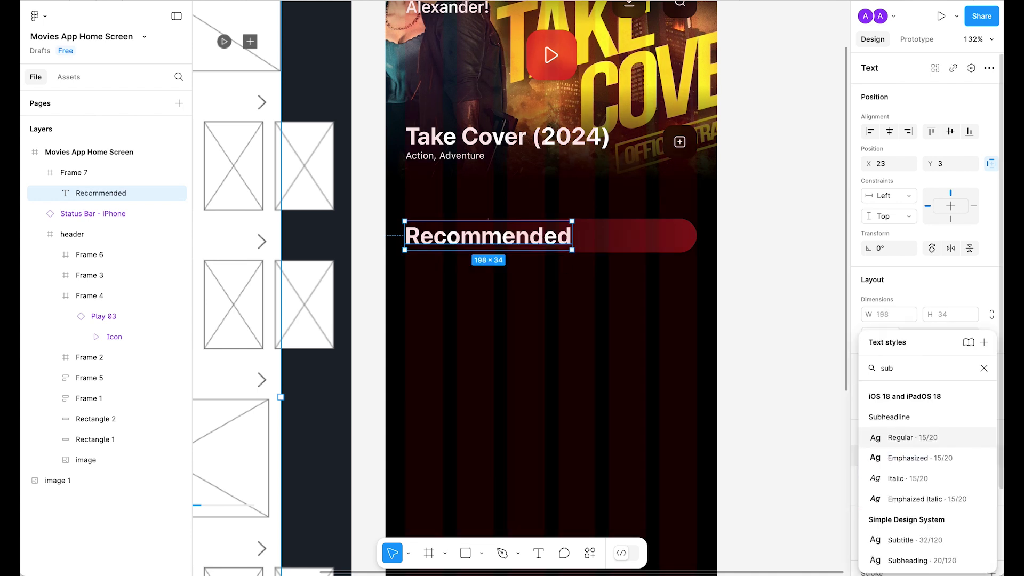
left_click(910, 458)
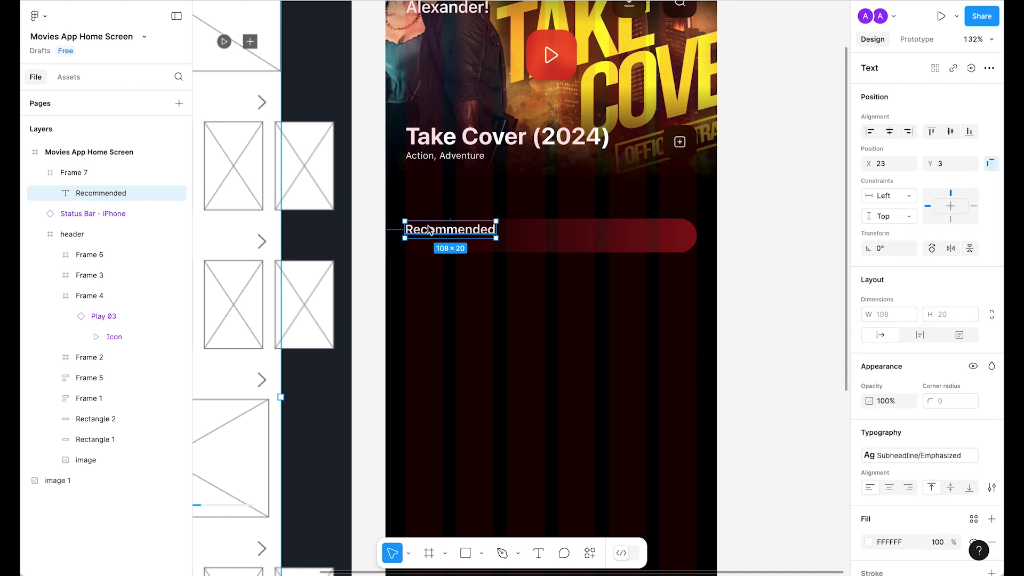
Centre the Recommended heading vertically in its gradient bar and move the bar up to Y 340.
key("Escape")
key("shift+Up")
key("shift+Up")
key("shift+Up")
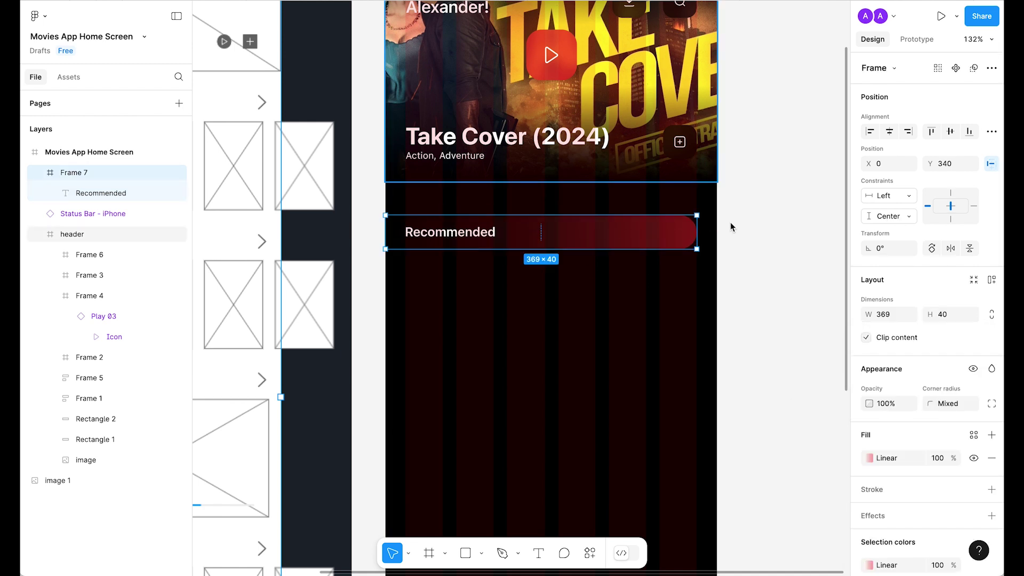
Copy the plus icon from the featured movie area into the Recommended bar, vertically centred near its rounded end at X 329.
left_click(680, 143)
key("super+c")
left_click(473, 242)
key("super+v")
left_click_drag(404, 233, 672, 236)
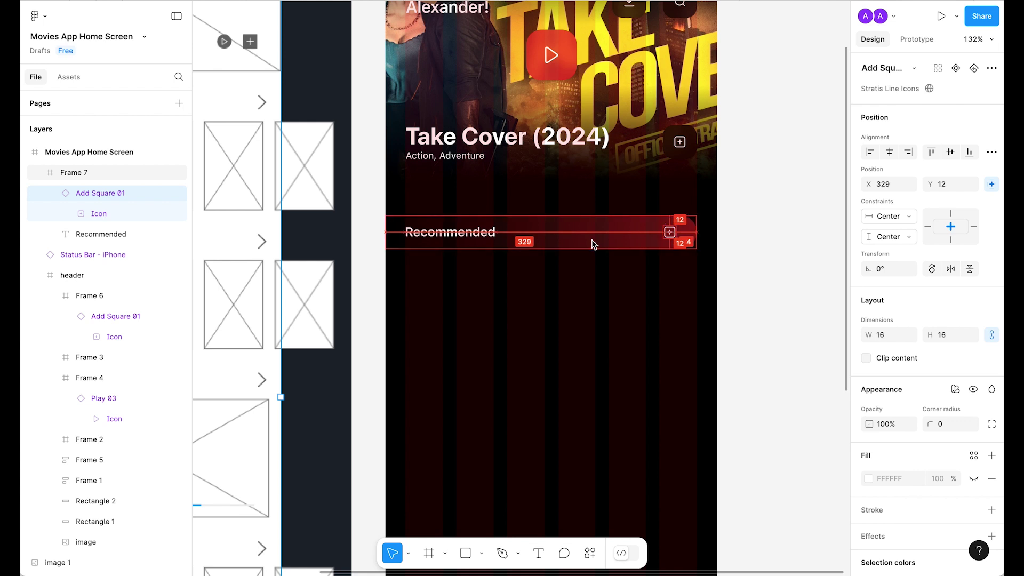
Swap the icon copied into the Recommended bar for the Chevron Down icon from Stratis Line Icons.
left_click(451, 232)
left_click(675, 231)
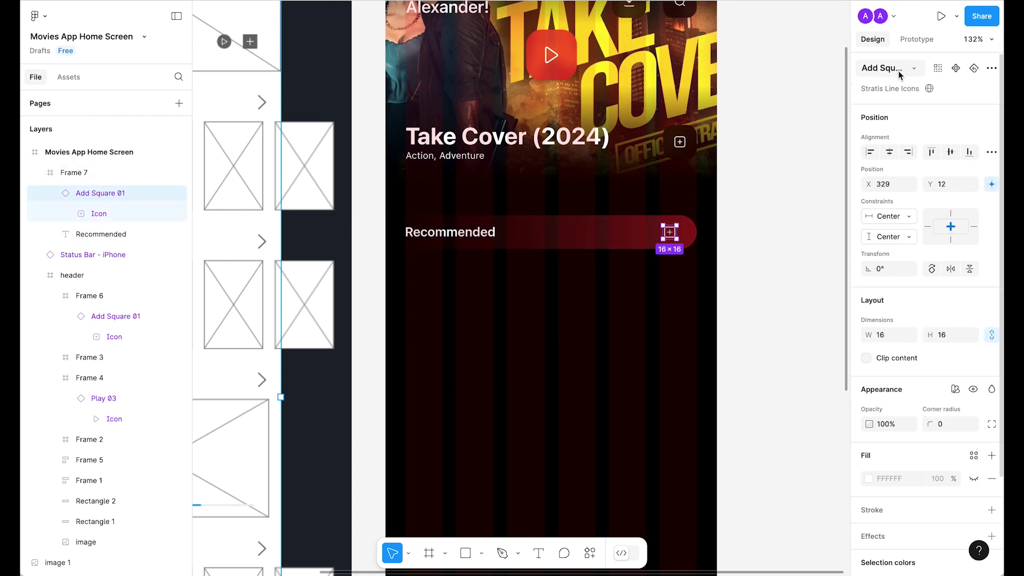
left_click(902, 68)
type("arrow")
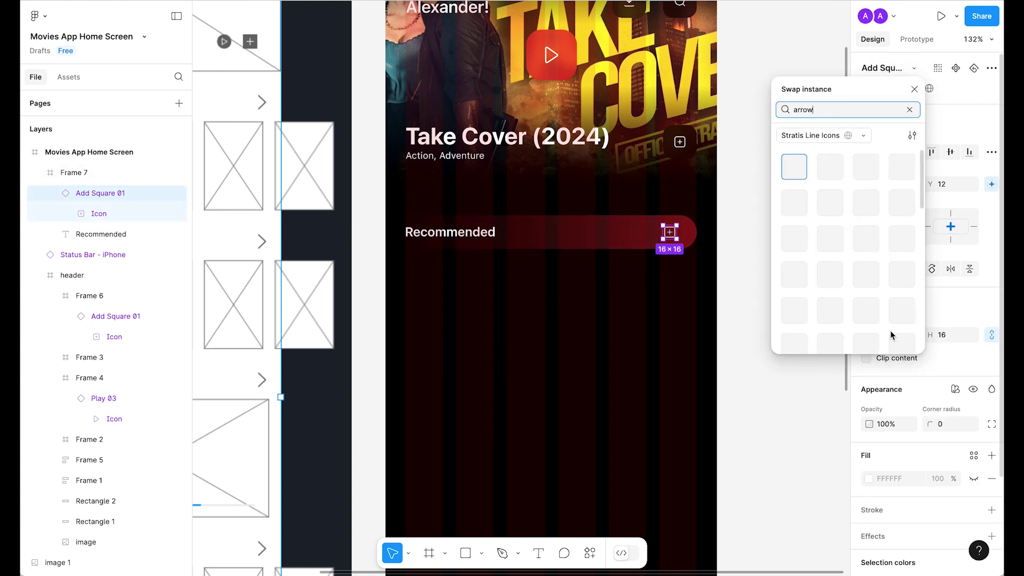
left_click(902, 239)
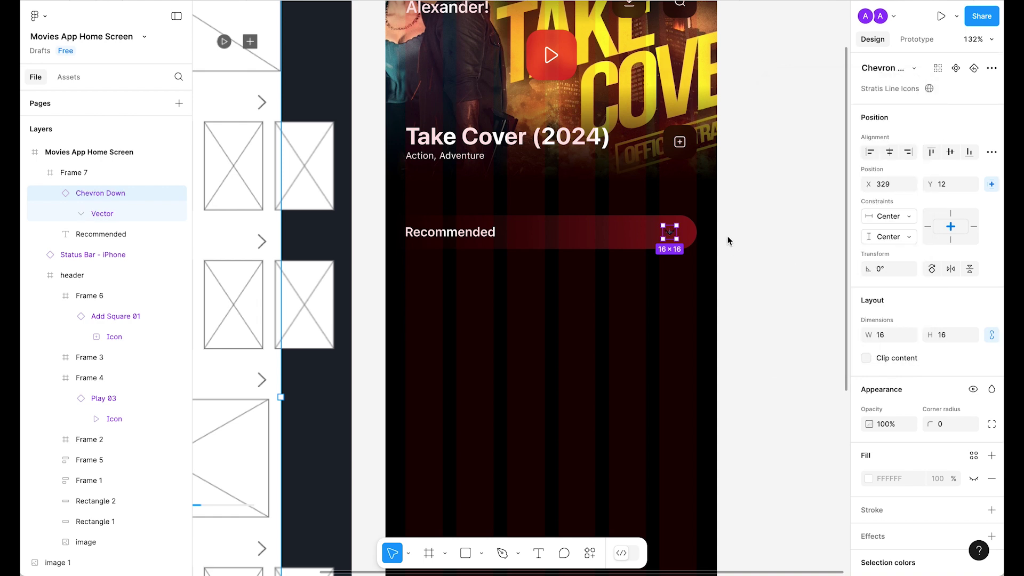
Recolour the chevron with the White style from the iOS 18 and iPadOS 18 library.
scroll(947, 492, "down", 3)
left_click(973, 473)
type("white")
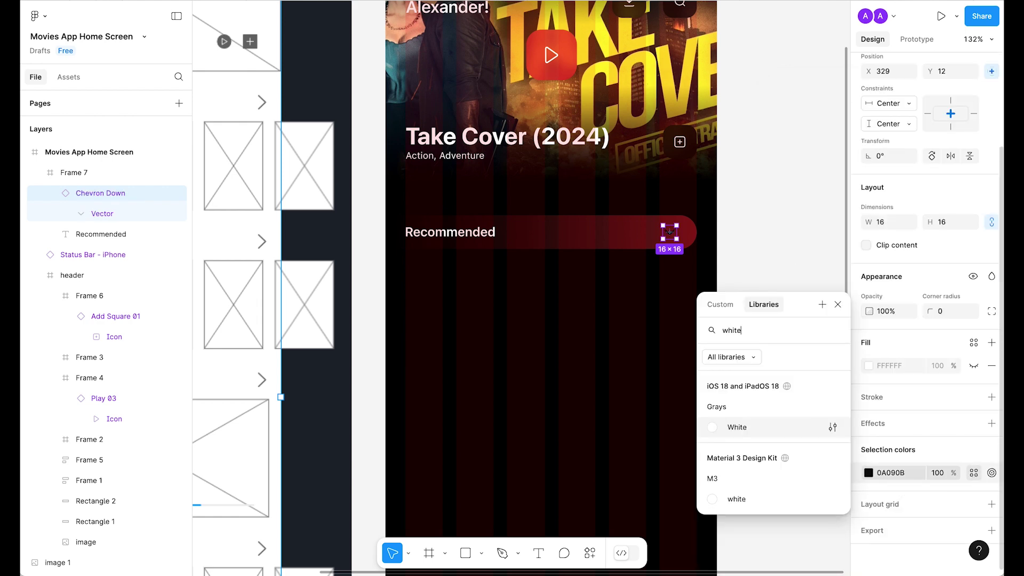
left_click(747, 426)
Rotate the chevron in 15-degree steps until it points toward the bar's rounded end.
scroll(676, 233, "up", 5)
left_click(889, 156)
key("shift+Down")
key("shift+Down")
key("shift+Down")
key("shift+Down")
key("shift+Down")
key("shift+Down")
key("shift+Down")
key("shift+Down")
key("shift+Down")
key("shift+Down")
key("shift+Down")
key("shift+Down")
key("shift+Down")
key("shift+Down")
key("shift+Down")
key("shift+Down")
key("shift+Down")
key("shift+Down")
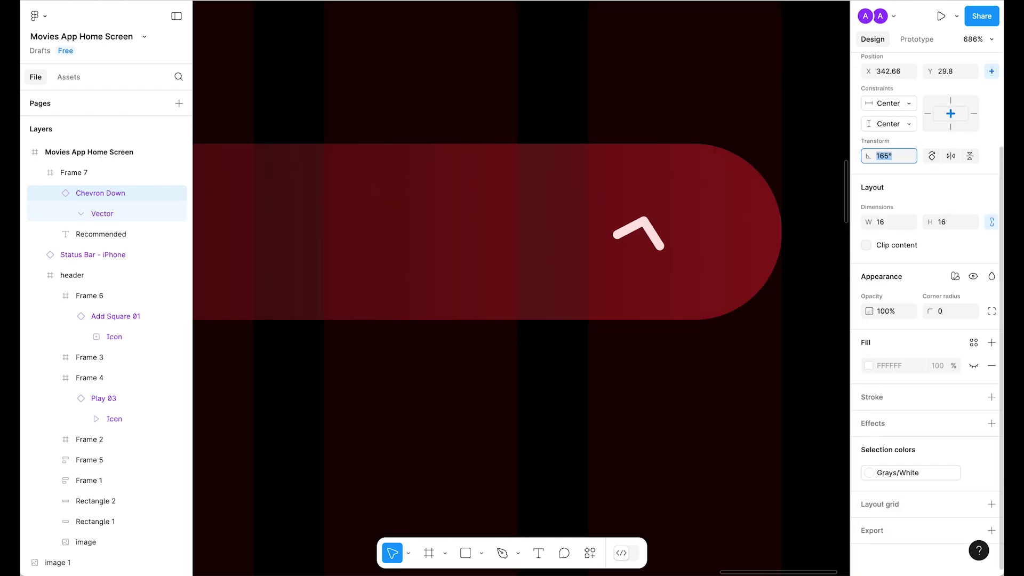
left_click(523, 388)
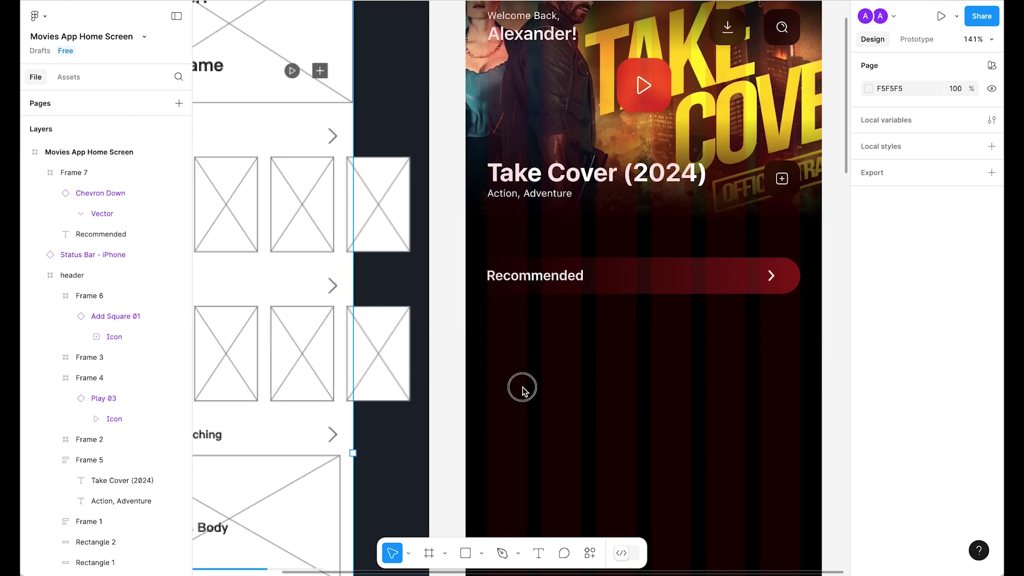
Following the wireframe, draw a 104 × 140 placeholder rectangle below the Recommended bar at X 24, Y 401.
scroll(523, 391, "left", 5)
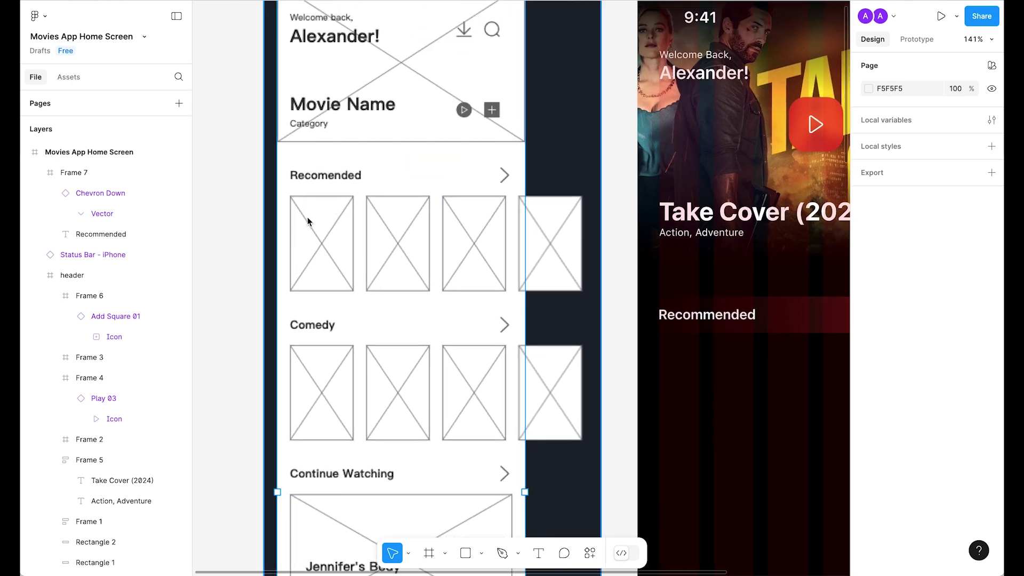
scroll(508, 288, "right", 6)
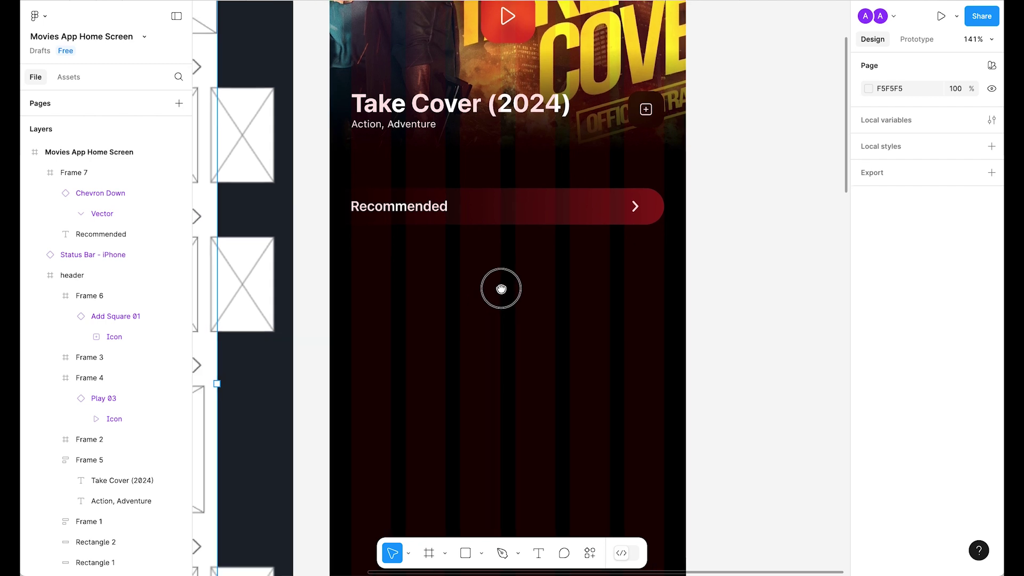
scroll(503, 277, "up", 4)
scroll(467, 273, "up", 1)
key("r")
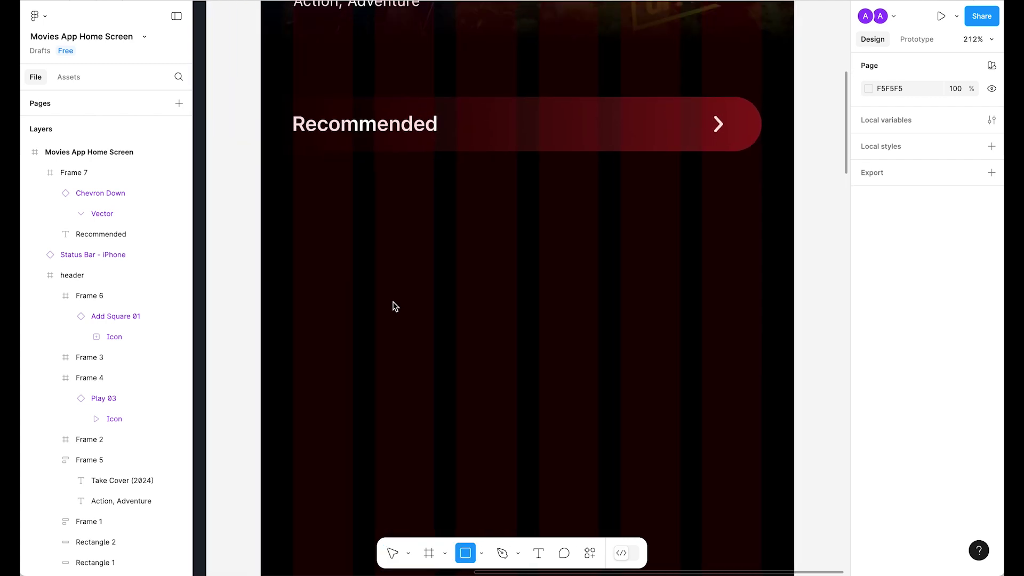
left_click(332, 253)
left_click_drag(356, 258, 371, 257)
left_click(959, 318)
type("140")
key("Return")
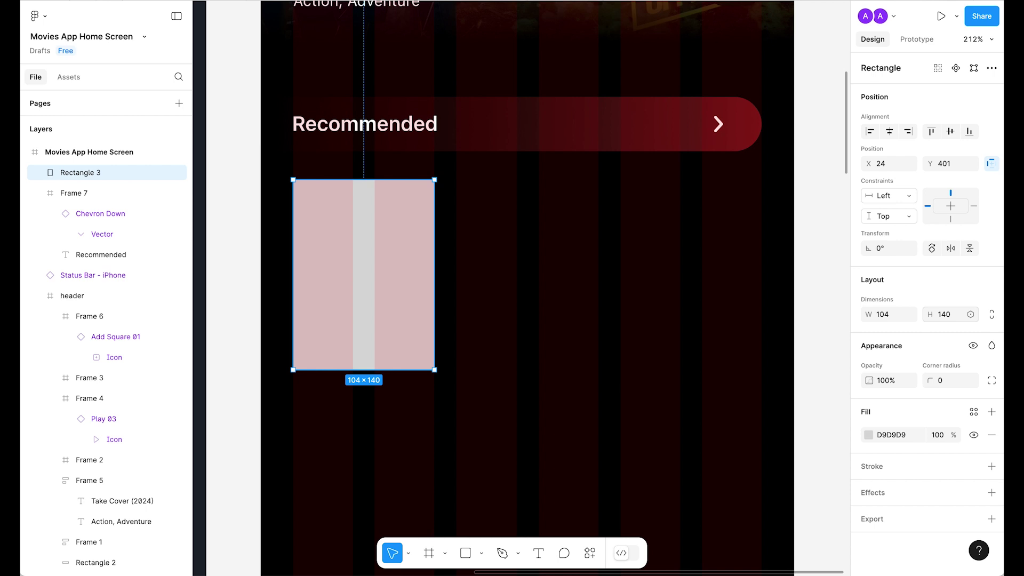
Round the placeholder rectangle's corners with the Small radius of 8 and lower it to Y 404.
left_click(973, 381)
left_click(923, 488)
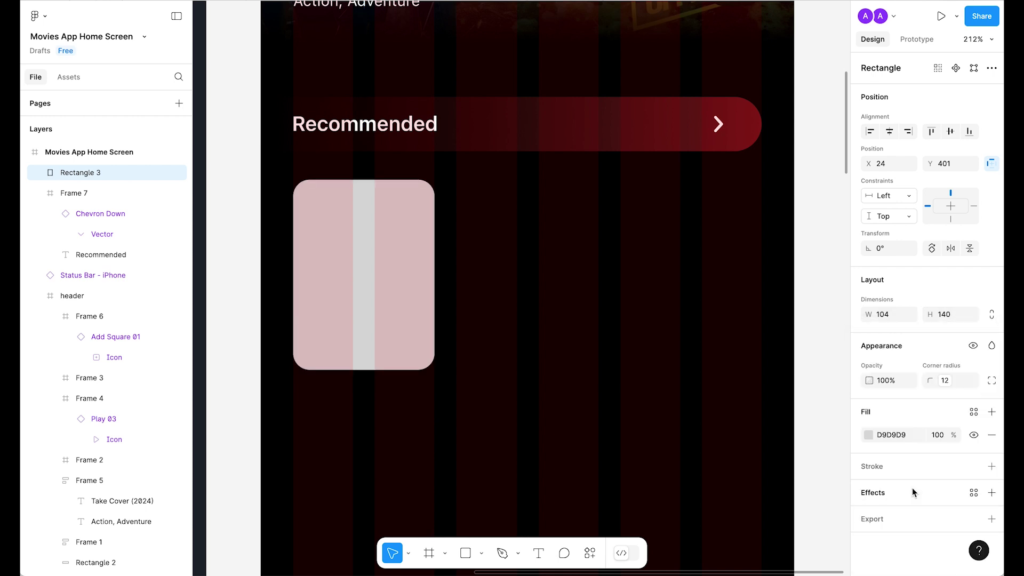
left_click(574, 315)
left_click(400, 277)
left_click(966, 378)
left_click(923, 462)
left_click(595, 300)
scroll(594, 300, "down", 1)
left_click(395, 296)
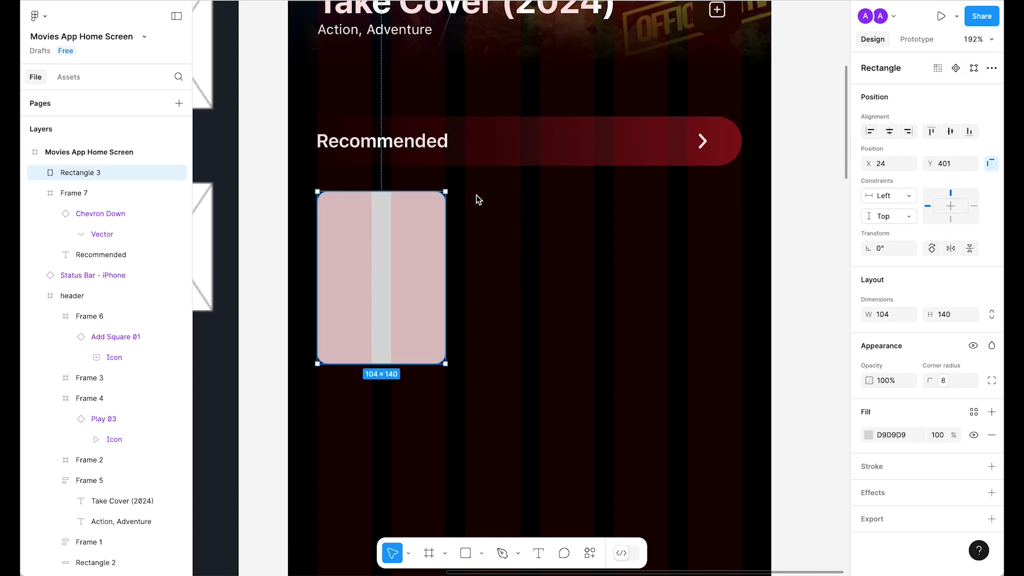
key("Down")
key("Down")
key("Down")
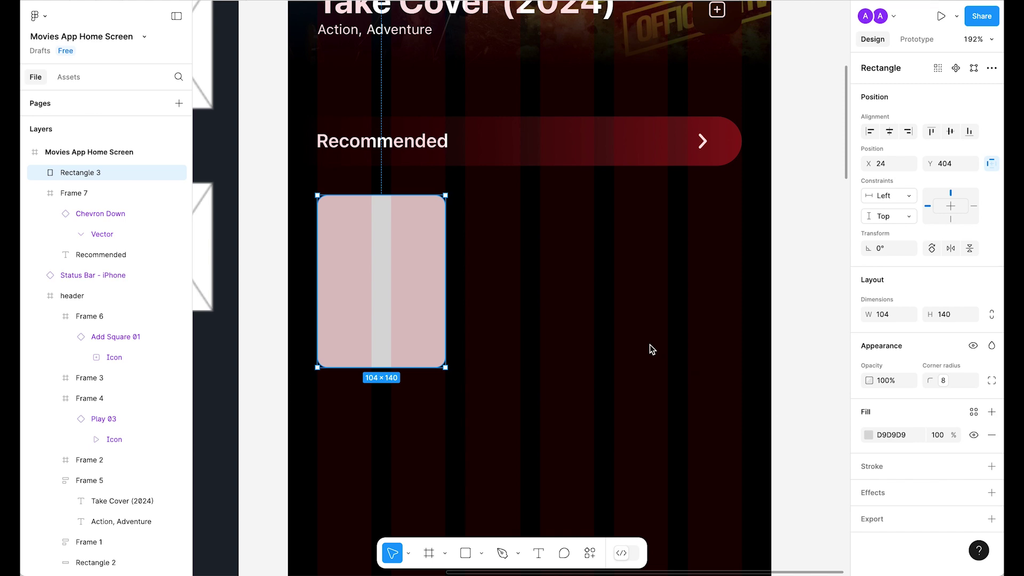
Paste the four movie poster images in a row below the Recommended bar, inside the Movies App Home Screen frame.
scroll(533, 348, "down", 3)
key("ctrl+v")
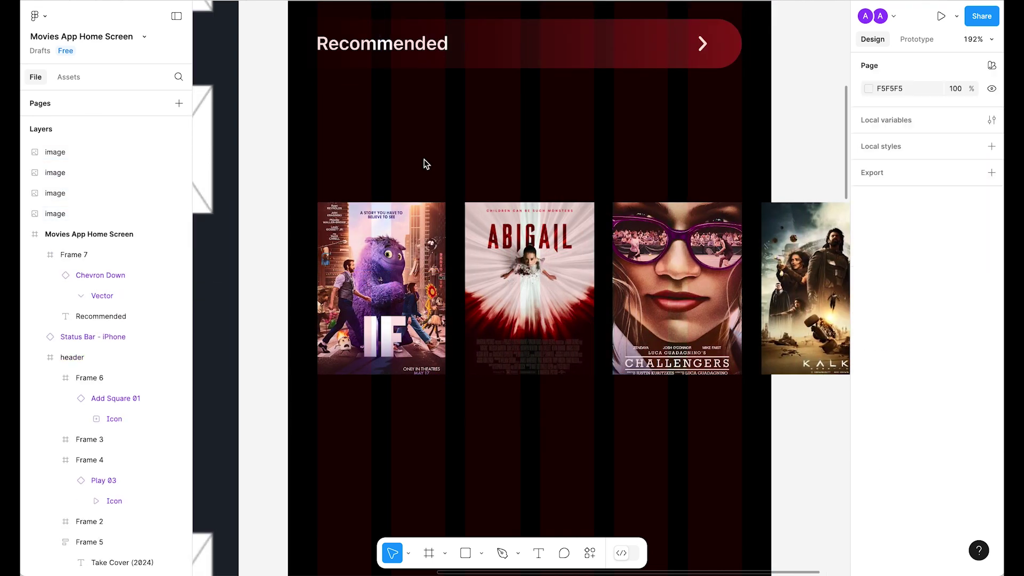
left_click_drag(787, 432, 393, 283)
key("ctrl+x")
left_click(394, 283)
key("ctrl+v")
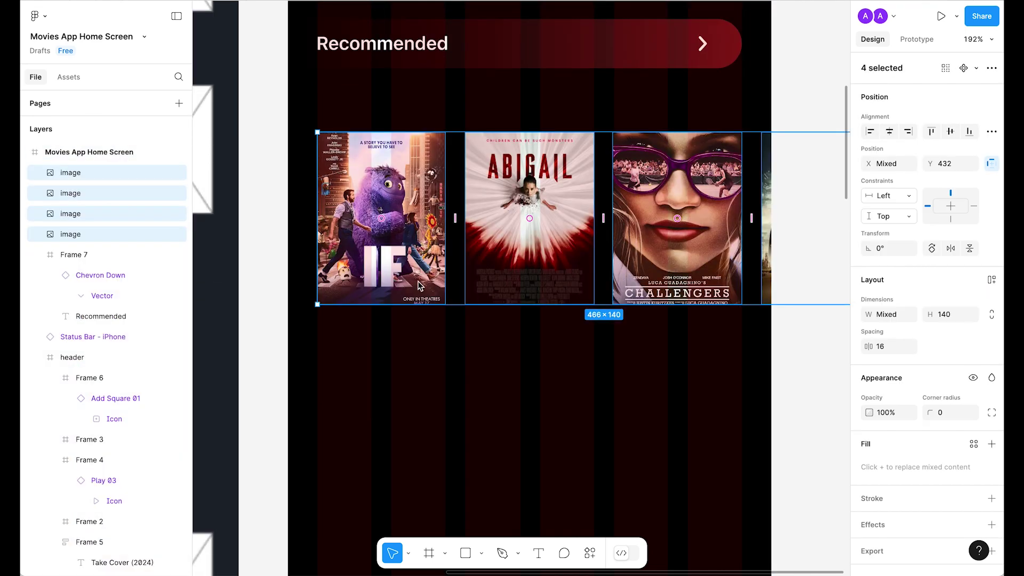
Move the four posters up to Y 404 and round their corners with the Medium radius of 12.
scroll(411, 285, "down", 2, "ctrl")
scroll(546, 185, "up", 2)
key("shift+Up")
key("shift+Up")
key("shift+Up")
left_click(971, 413)
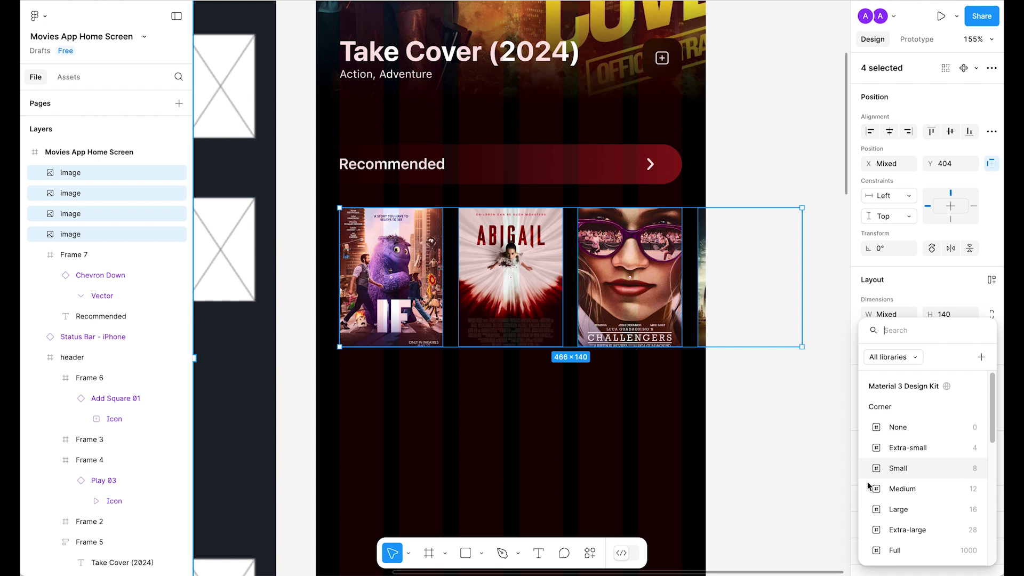
left_click(946, 490)
Group the four posters and give a duplicate of the group at Y 430 a layer blur of 20.
key("ctrl+g")
left_click_drag(504, 266, 512, 293, "alt")
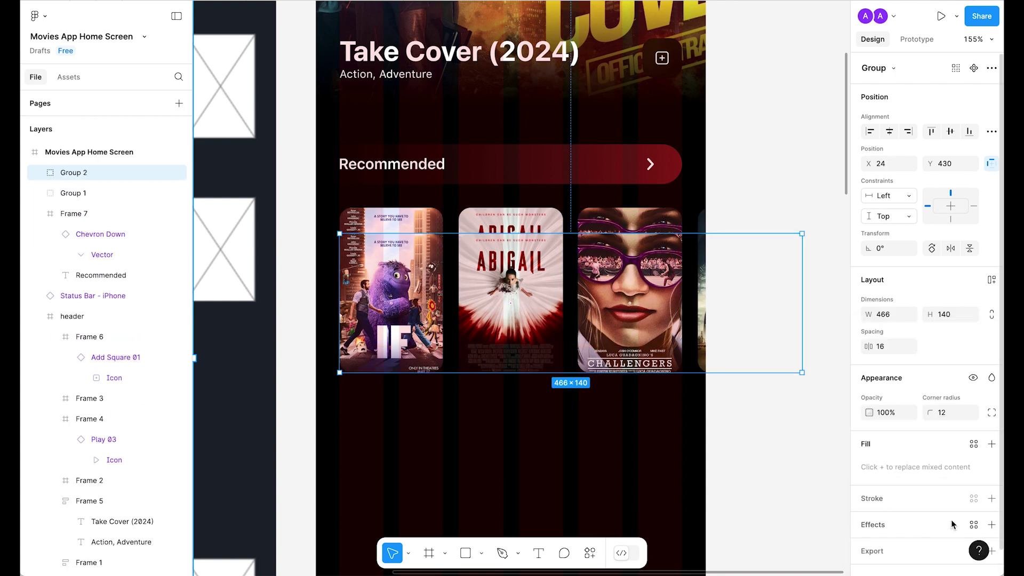
scroll(929, 373, "down", 1)
left_click(991, 504)
left_click(906, 527)
left_click(915, 543)
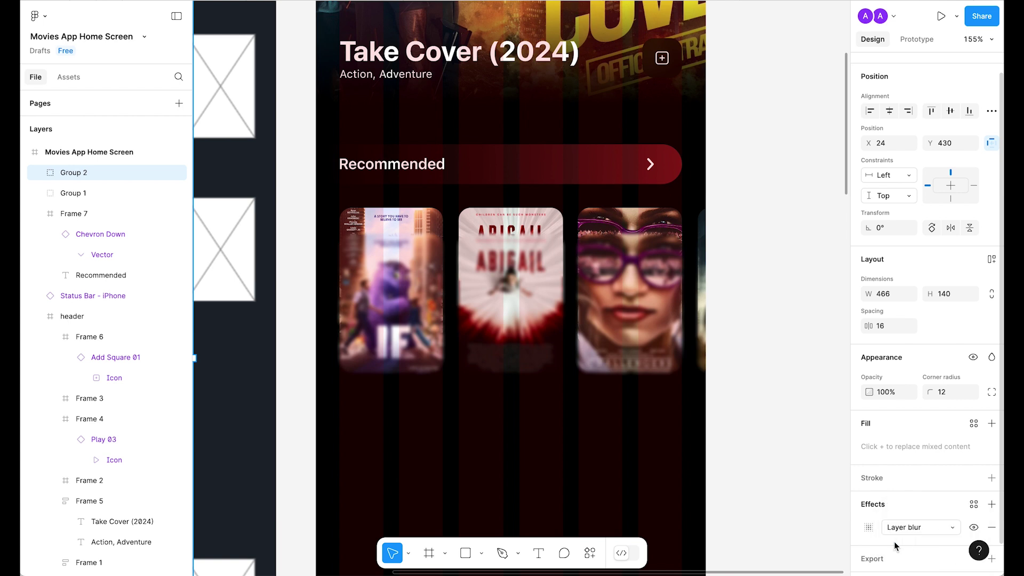
left_click(870, 528)
type("20")
key("Return")
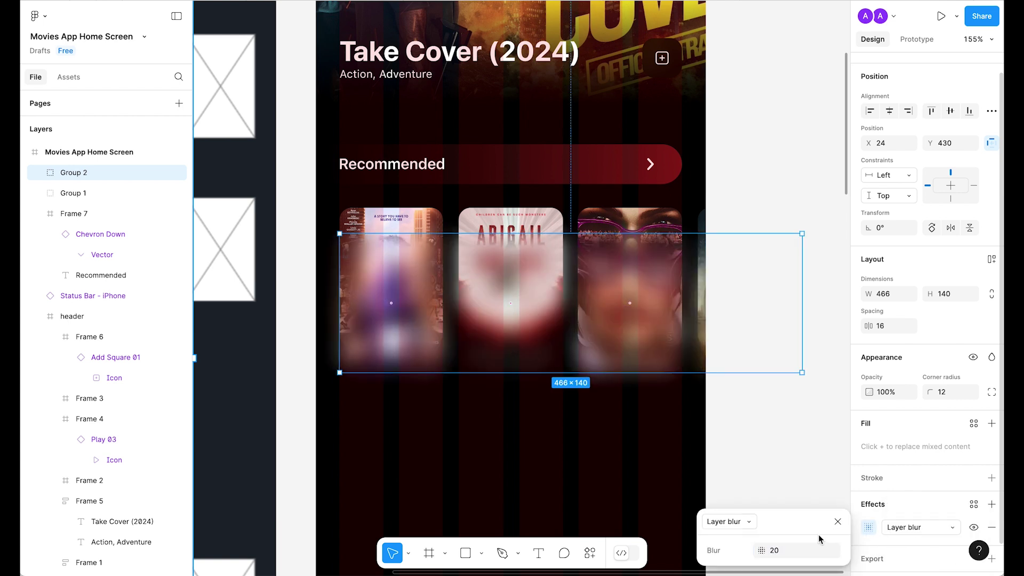
left_click(838, 521)
Send the blurred poster group to the back, placed at Y 424 with 50% opacity.
key("[")
left_click_drag(583, 371, 584, 365)
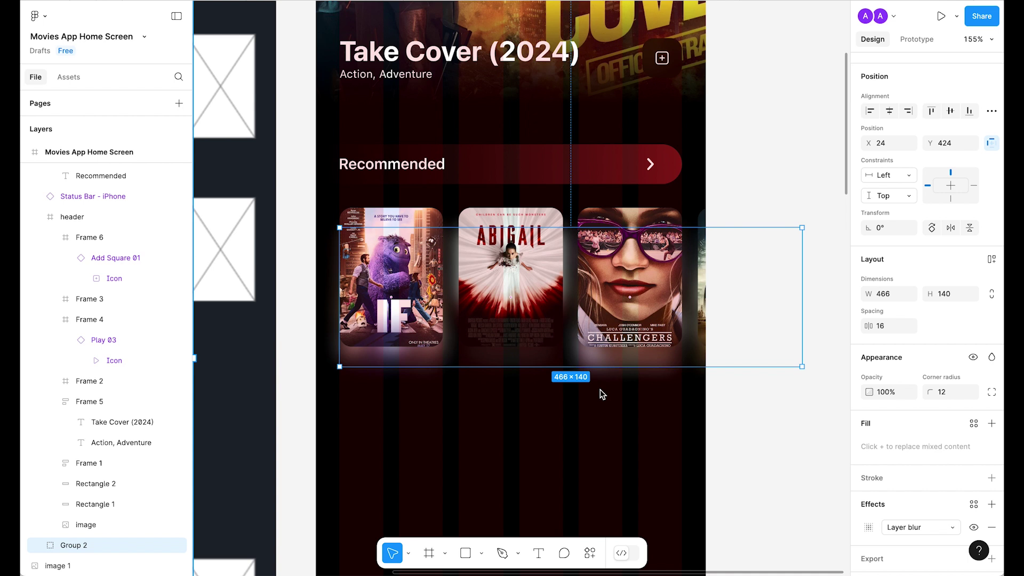
key("5")
key("Escape")
Hide the layout grid and lower the blurred copy of the Abigail poster to Y 460.
left_click(495, 359)
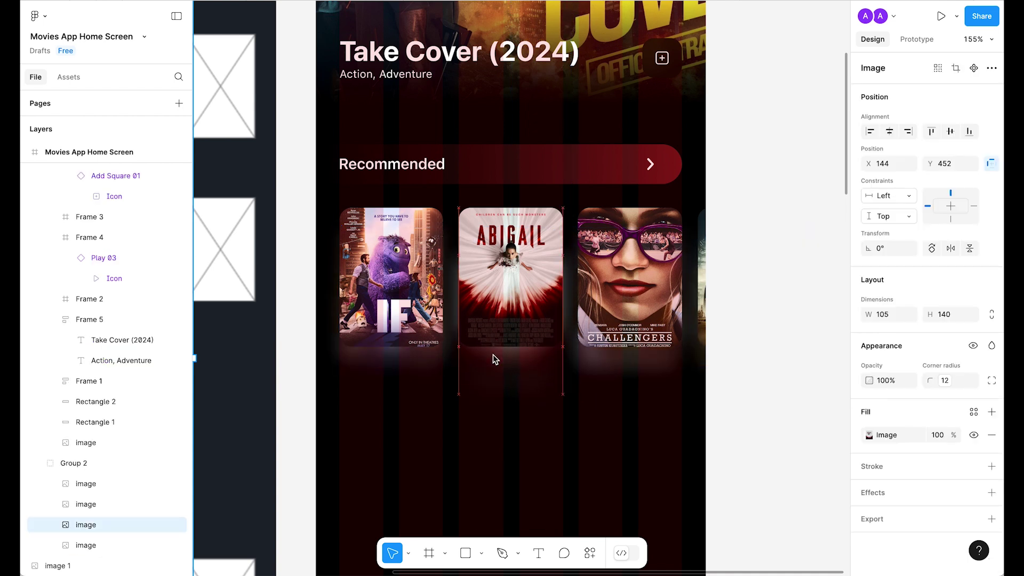
key("shift+g")
key("Down")
key("Down")
key("Down")
key("Down")
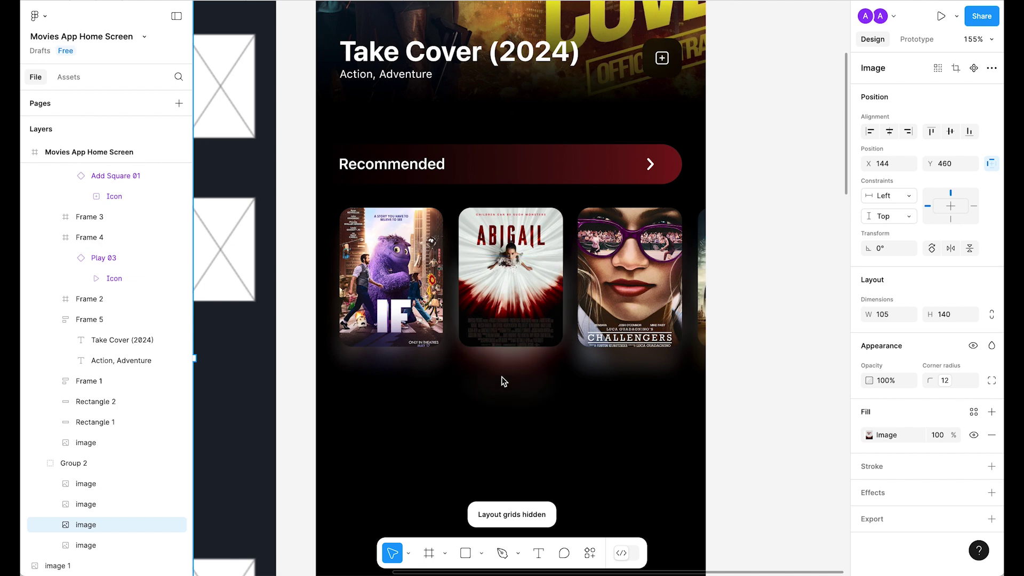
Duplicate the Recommended bar below the poster row at Y 584, 40 px under the posters.
left_click(569, 446)
scroll(555, 438, "down", 1)
left_click_drag(683, 413, 464, 299)
scroll(678, 383, "down", 3)
left_click_drag(759, 428, 439, 286)
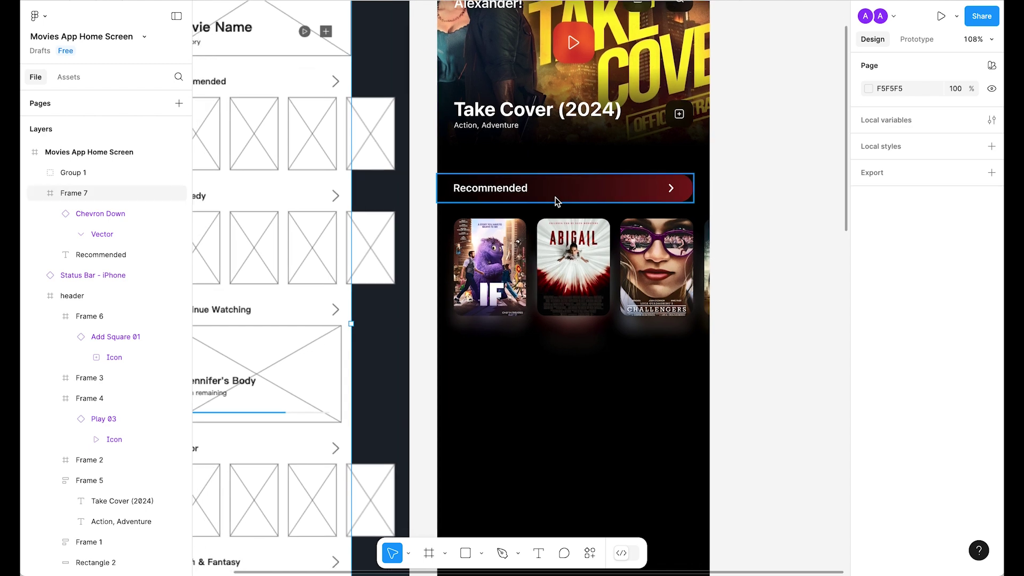
scroll(556, 202, "down", 1)
scroll(556, 202, "left", 1)
left_click(580, 199)
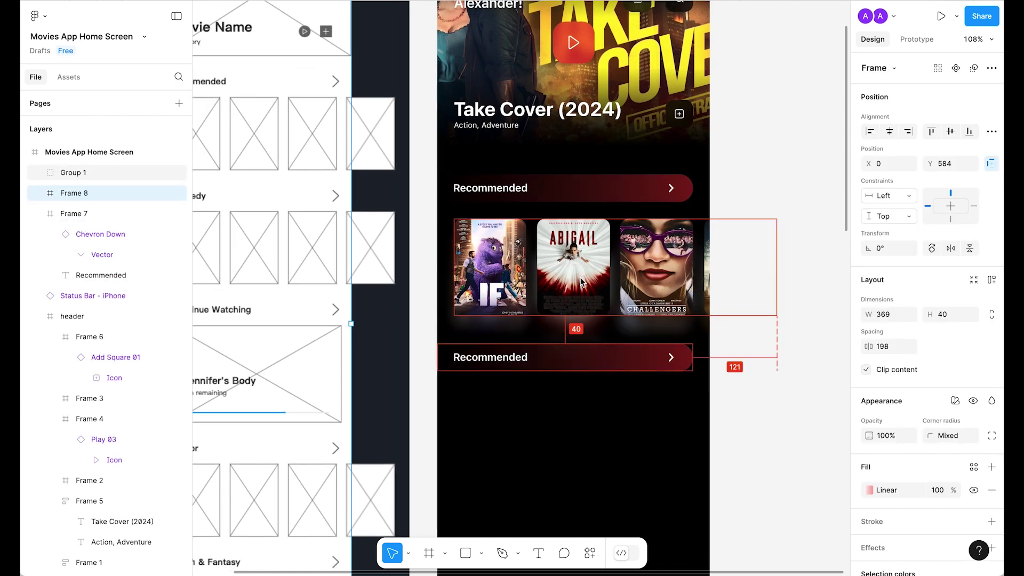
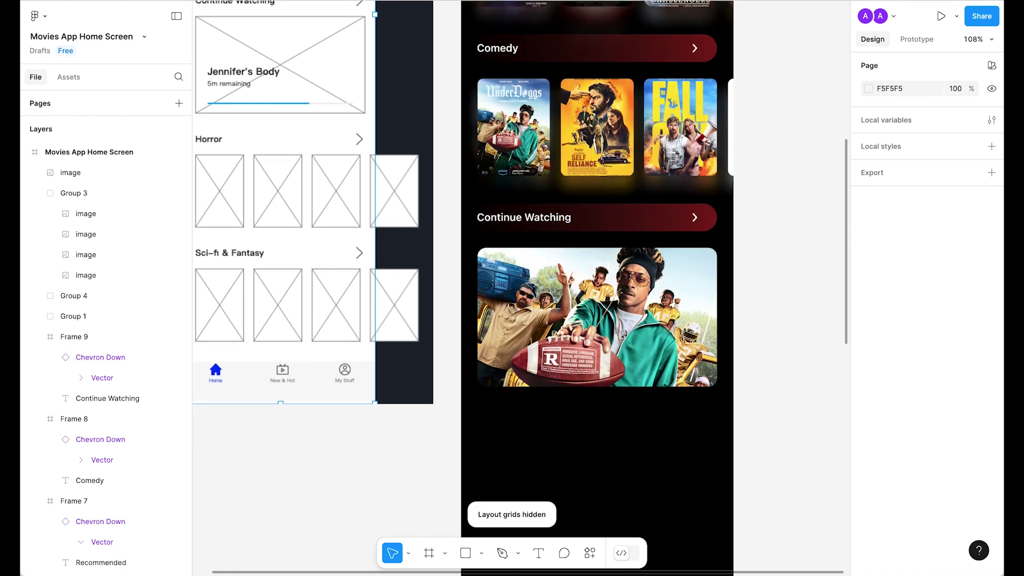
Replace the Continue Watching picture with the copied Minions image, using Paste to replace.
right_click(596, 319)
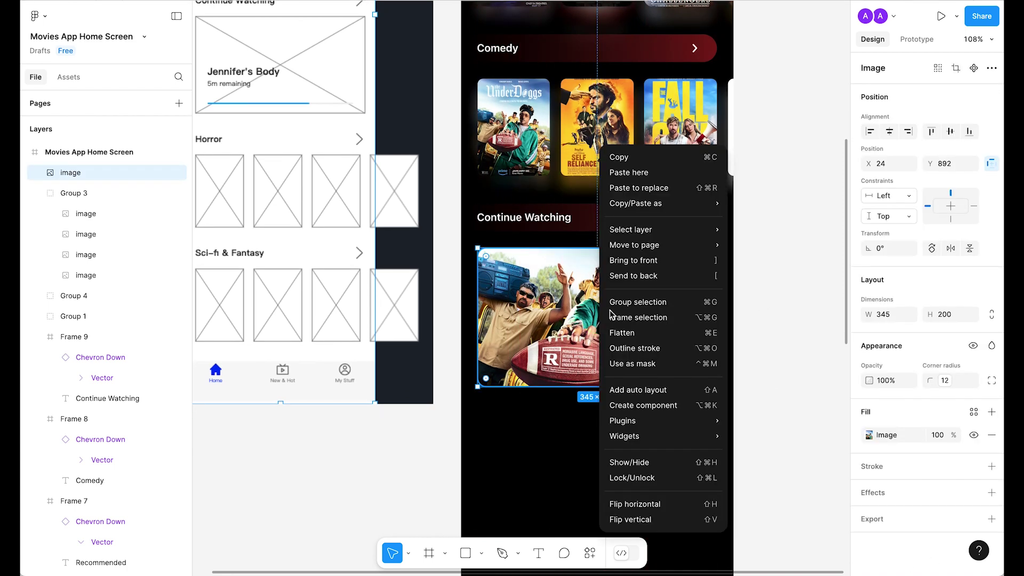
left_click(667, 188)
left_click(781, 275)
left_click(688, 275)
key("alt")
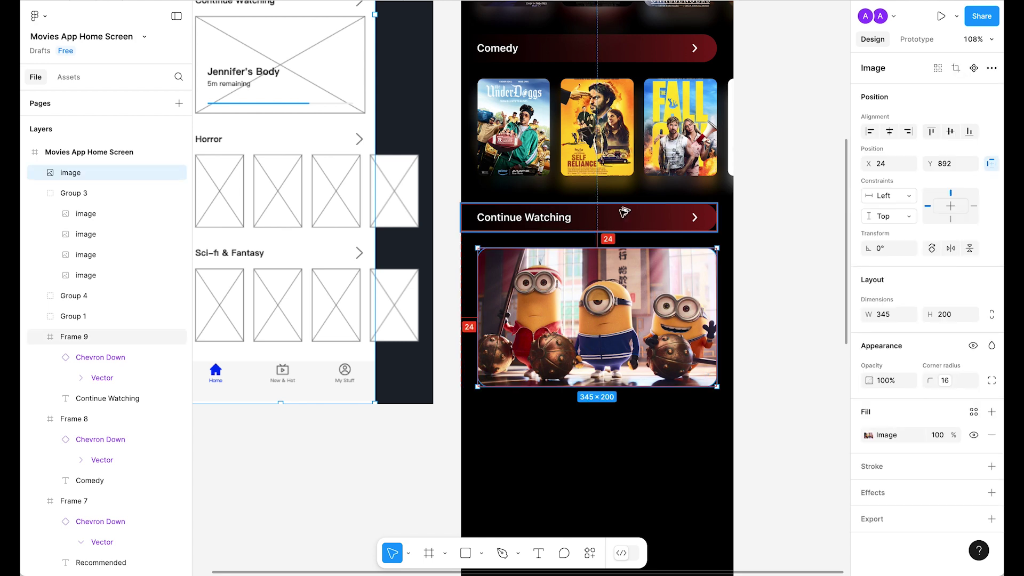
scroll(651, 278, "down", 4)
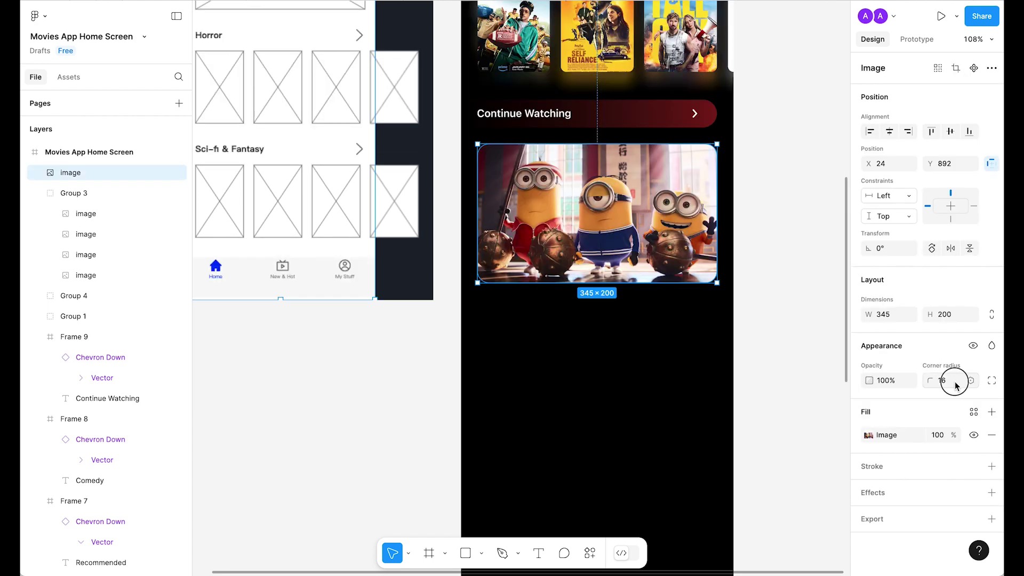
left_click(810, 200)
Copy the featured movie's dark gradient overlay and fit it over the lower part of the Minions image.
scroll(800, 213, "up", 10)
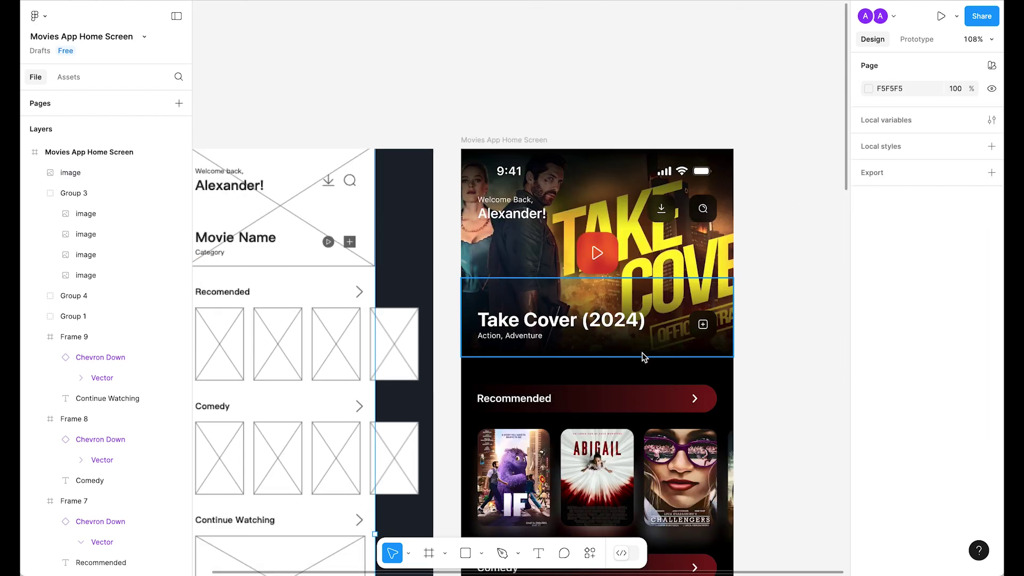
left_click(647, 346)
key("super+c")
scroll(646, 343, "down", 10)
left_click(646, 160)
key("super+v")
left_click_drag(601, 263, 661, 132)
left_click_drag(444, 165, 475, 165)
Set the gradient overlay's two bottom corner radii individually to 12.
left_click(992, 381)
left_click(731, 426)
type("12")
key("Tab")
type("12")
left_click(622, 395)
Copy the Take Cover (2024) title and category block and place it over the Minions image's lower-left area.
scroll(622, 396, "up", 10)
double_click(456, 251)
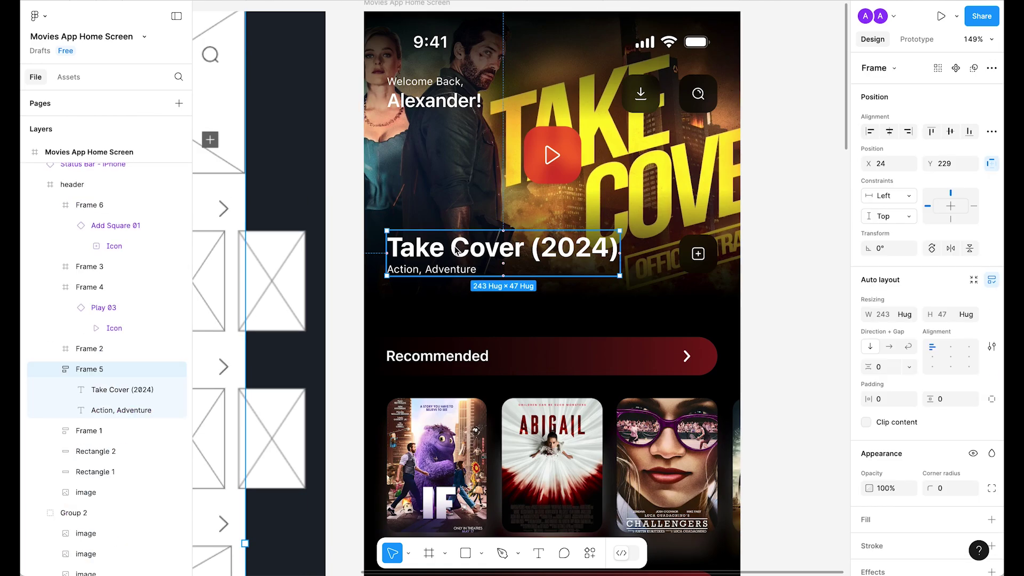
key("super+c")
scroll(456, 250, "down", 10)
key("super+v")
key("Left")
key("Left")
key("Left")
key("Left")
key("Up")
key("Up")
key("Up")
key("Up")
key("Up")
key("Up")
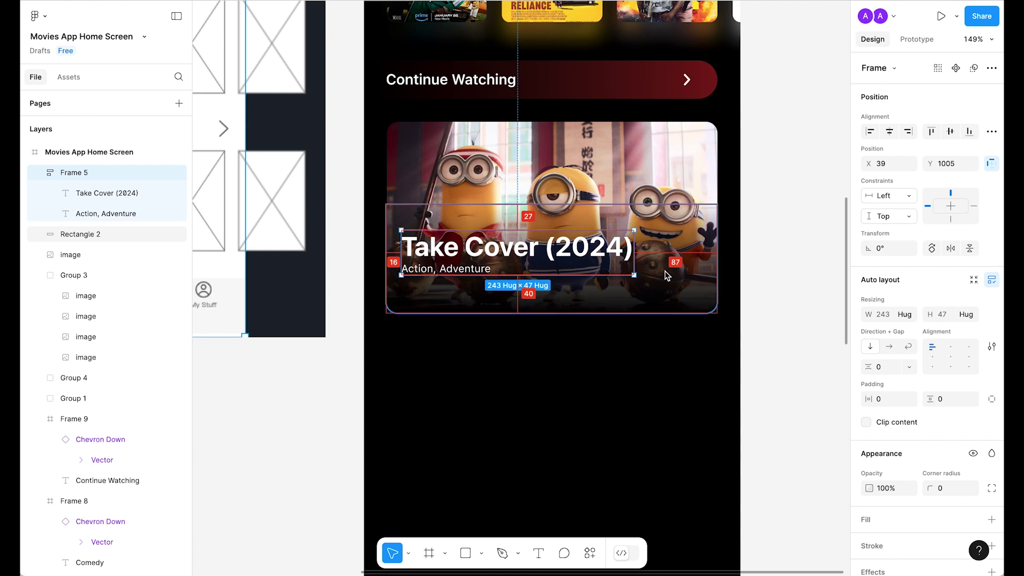
Change the copied title to "Minions 3" and the line below it to "15mins remaining".
key("Return")
key("Return")
type("Minions 3")
key("Escape")
key("Tab")
key("Return")
type("15 remaining")
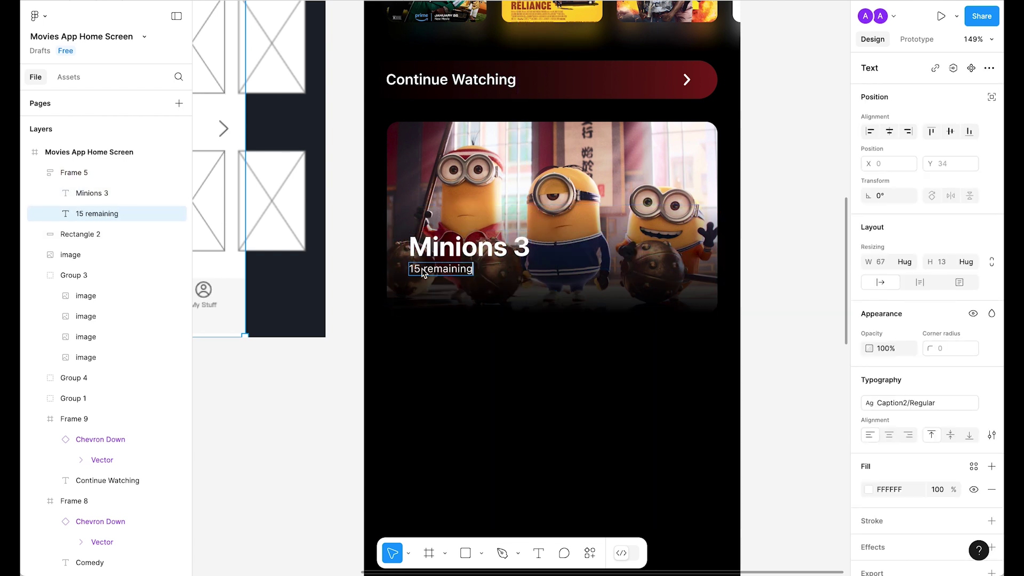
left_click(423, 269)
type("mins")
left_click(766, 207)
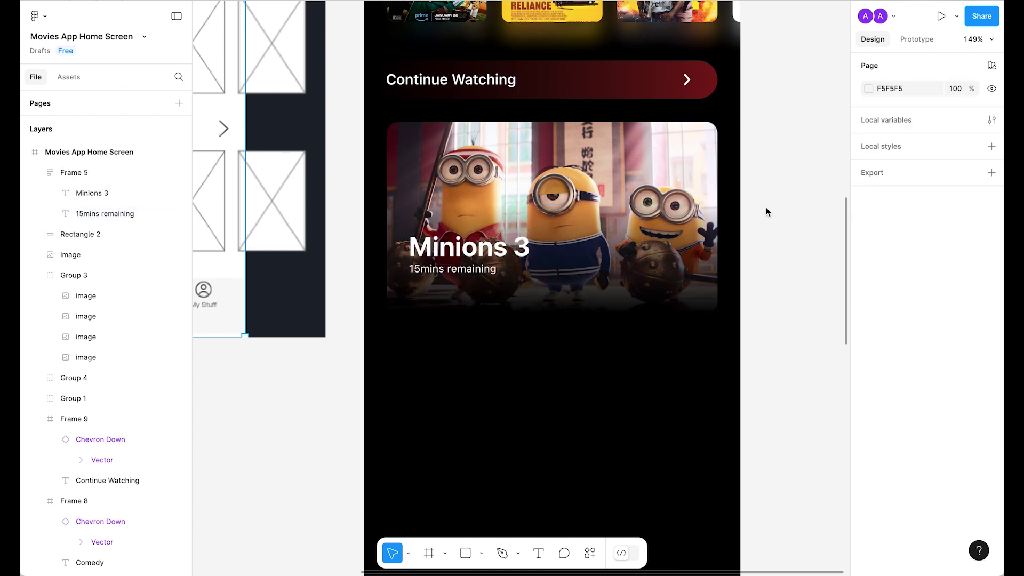
Insert the Material 3 linear determinate progress indicator below "15mins remaining" on the Minions card and resize it to 298 wide.
left_click(69, 78)
left_click_drag(71, 158, 571, 340)
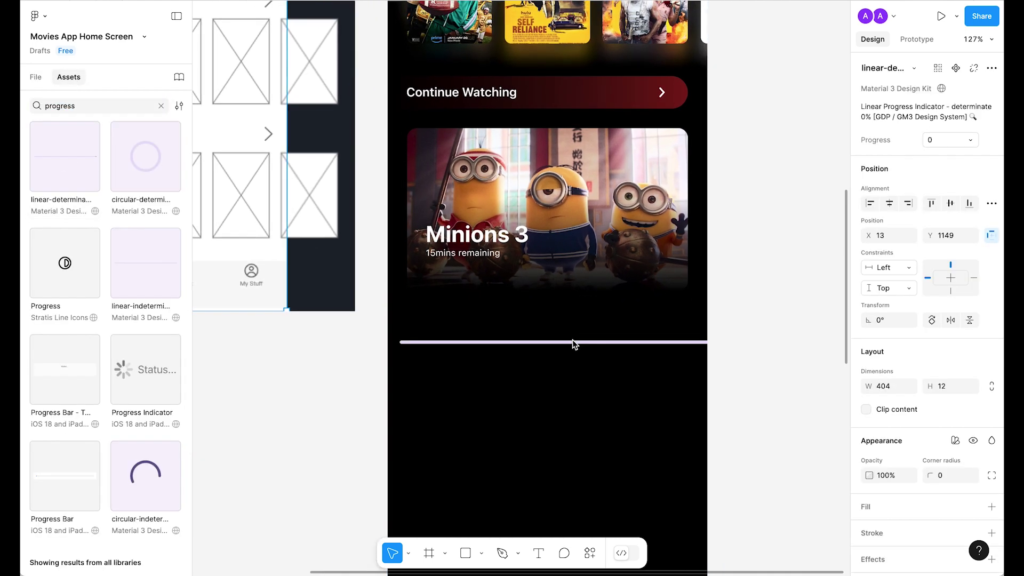
scroll(626, 333, "up", 5)
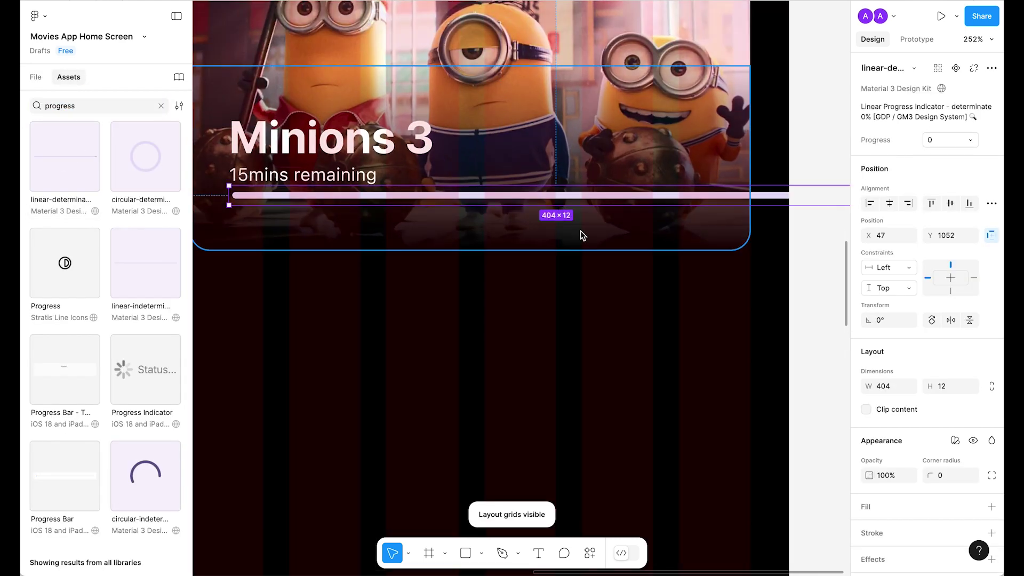
scroll(582, 232, "up", 3)
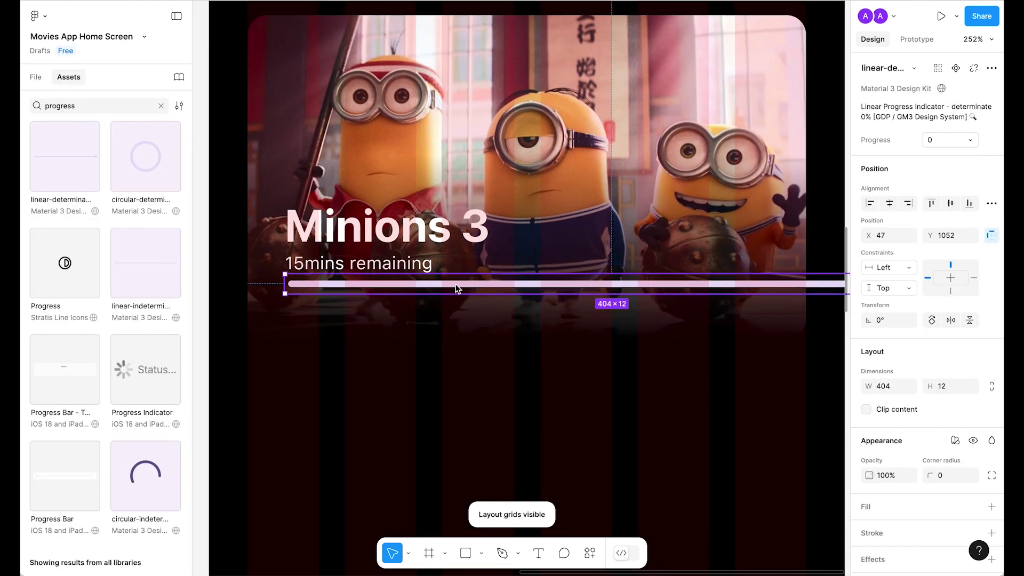
scroll(598, 335, "right", 3)
left_click_drag(827, 327, 659, 324)
Set the progress indicator's progress to 50, hide the layout grid and detach the instance from its component.
left_click(950, 140)
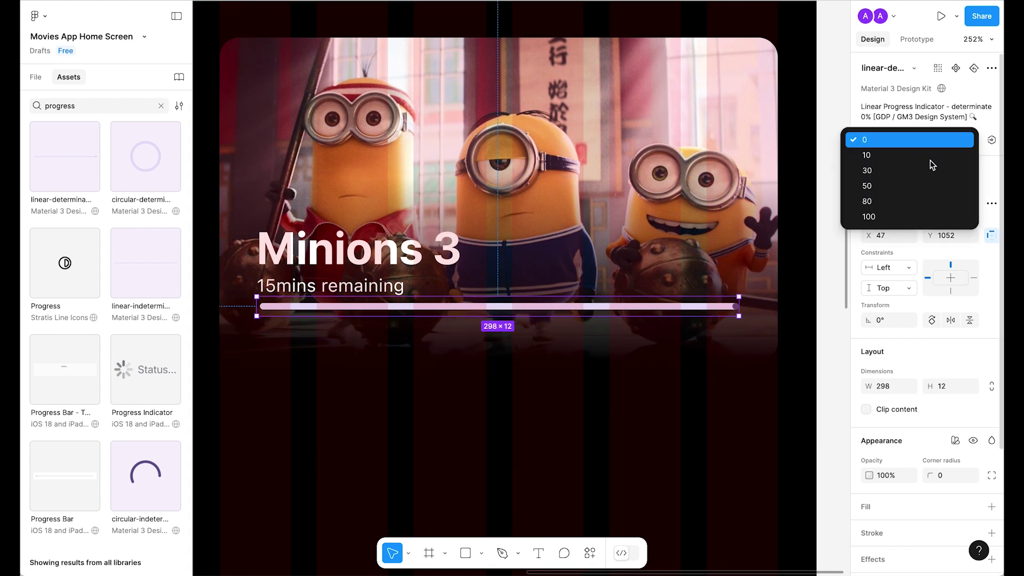
left_click(869, 186)
left_click(516, 422)
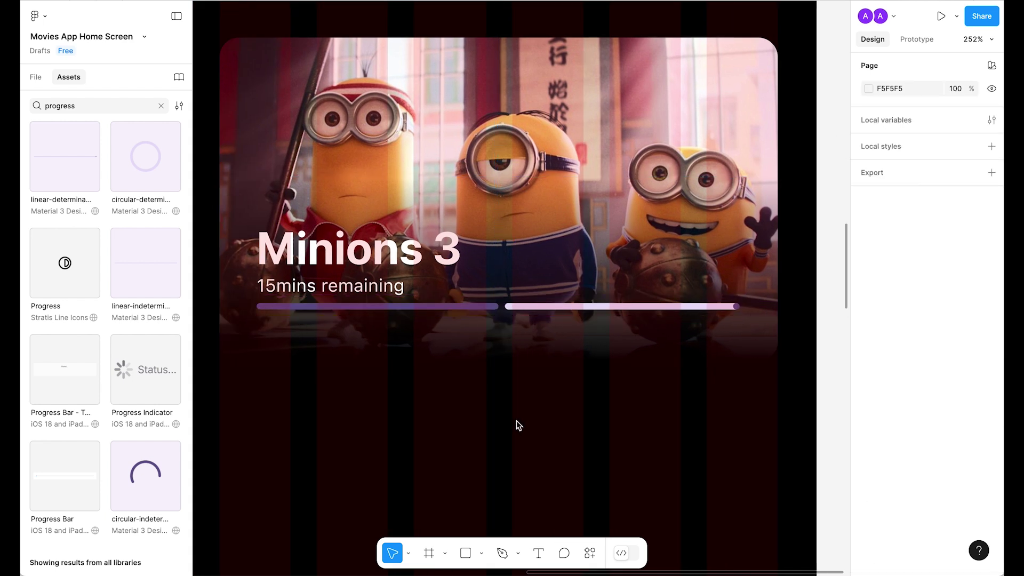
key("ctrl+g")
left_click(455, 311)
right_click(544, 309)
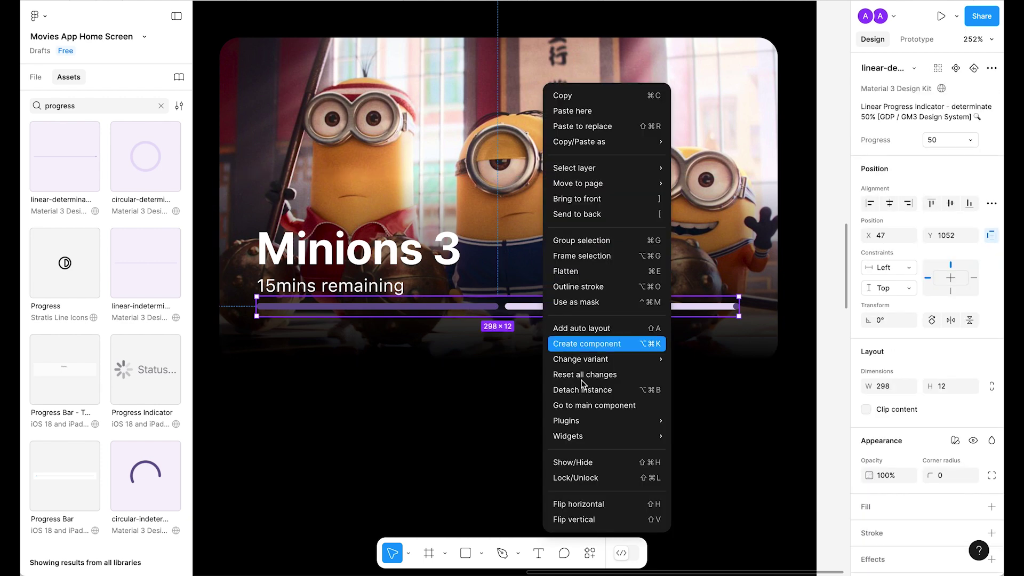
left_click(391, 422)
Recolour the played part of the progress bar with the iOS 18 library's White from Grays.
double_click(434, 313)
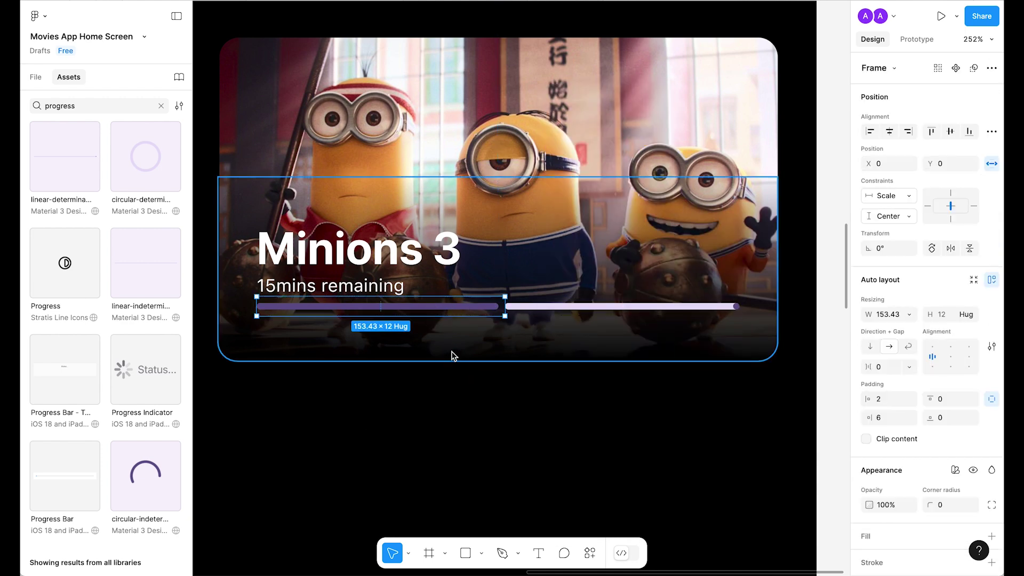
scroll(886, 470, "down", 3)
left_click(891, 473)
type("white")
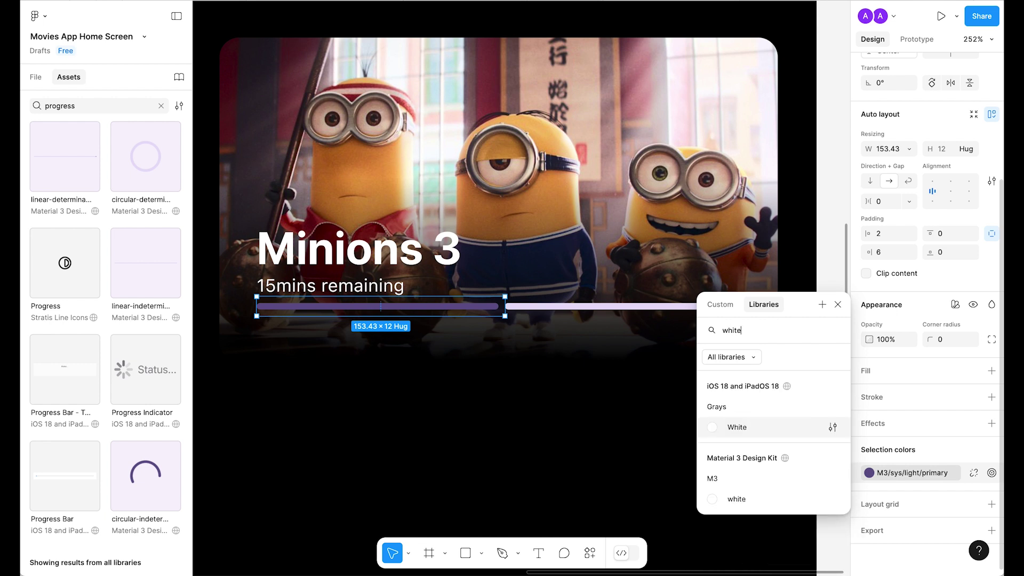
left_click(736, 425)
Set the remaining progress track's opacity to 50% and extend it back beneath the played part.
left_click(682, 307)
key("5")
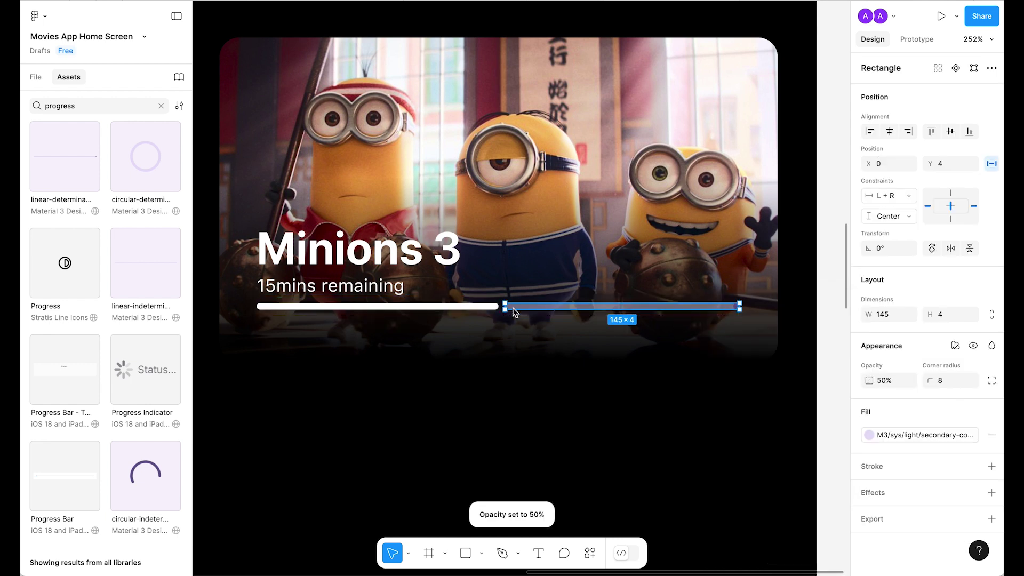
left_click_drag(505, 309, 265, 309)
left_click(584, 462)
Move the progress bar's end dot to the end of the played part, enlarge it to 12 × 12 and centre it on the bar.
left_click_drag(739, 309, 530, 321)
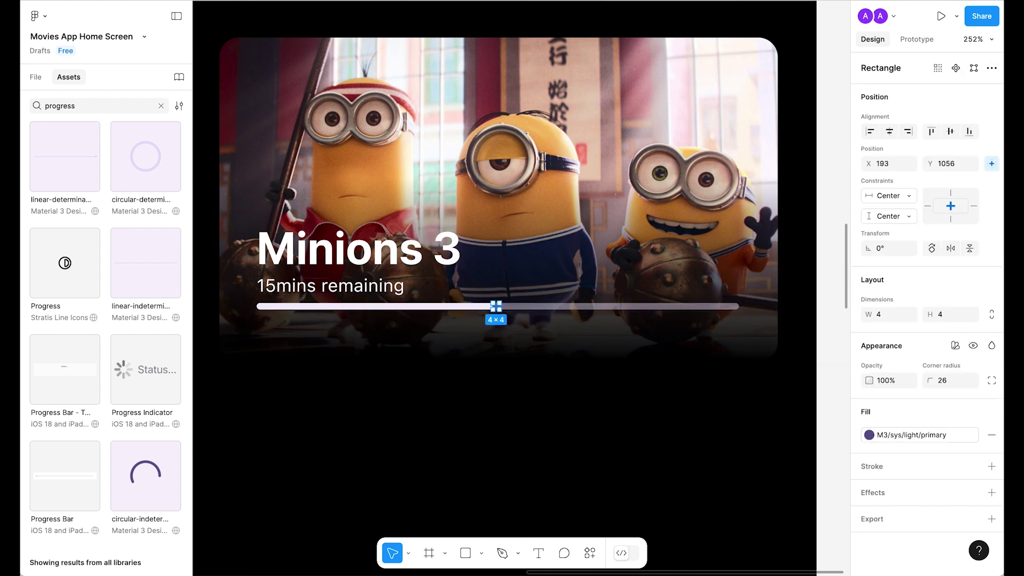
type("12")
key("Return")
key("Left")
key("Up")
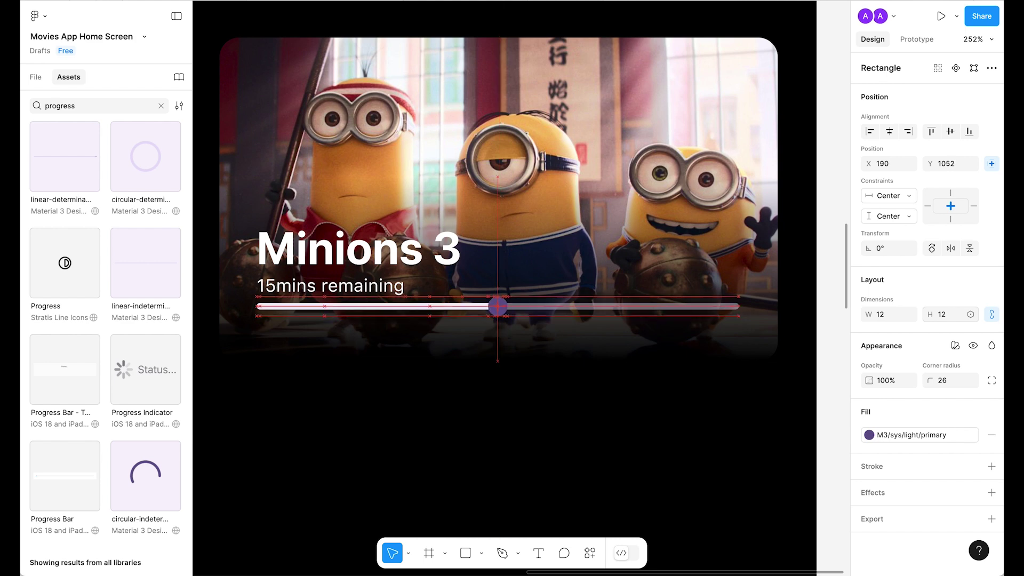
Change the progress knob's fill to the library's Grays/White.
left_click(896, 435)
type("white")
left_click(739, 426)
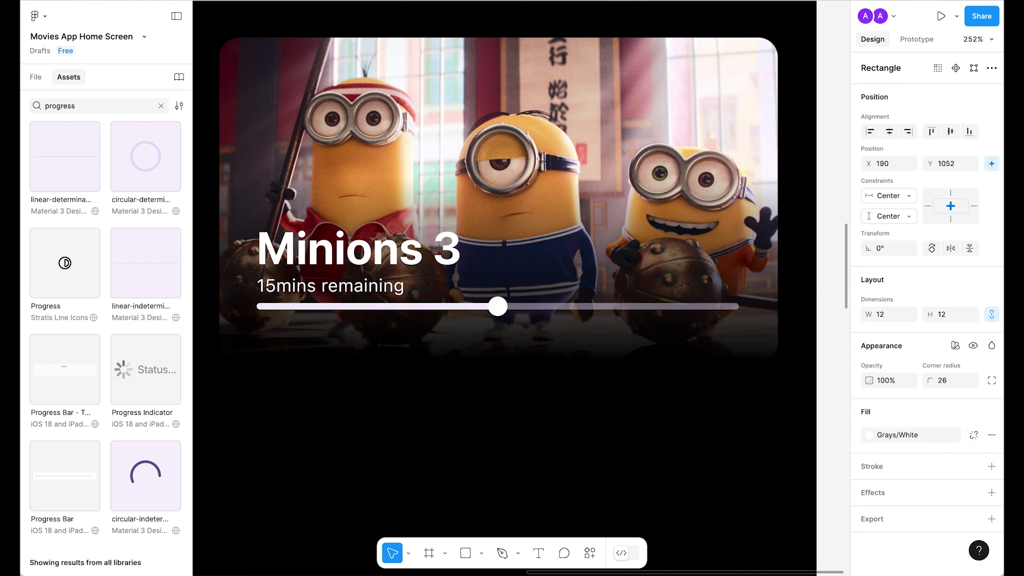
key("shift+0")
left_click(414, 372)
Centre a 50% opacity, layer-blurred copy of the Minions image behind the card and shift it down to Y 915 as a glow.
scroll(414, 372, "up", 1)
left_click(587, 278)
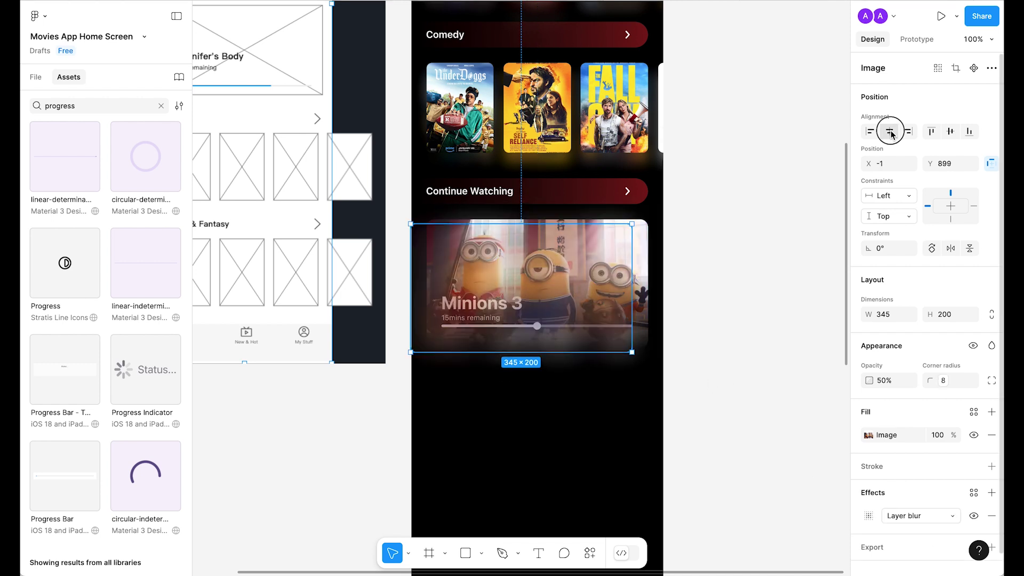
key("Down")
key("Down")
key("Down")
key("Down")
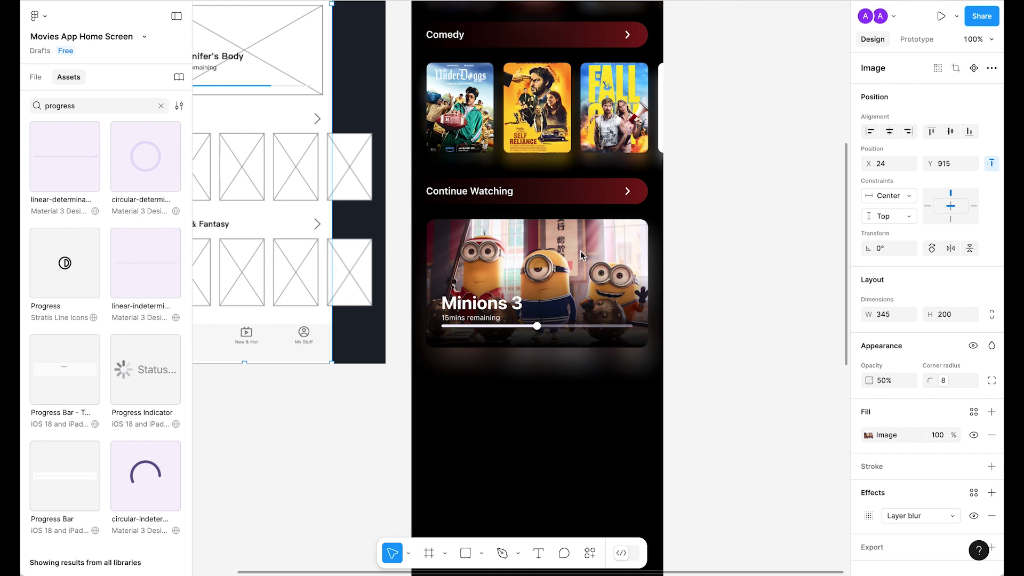
Set the layer blur of the Minions glow image to 50.
left_click(869, 516)
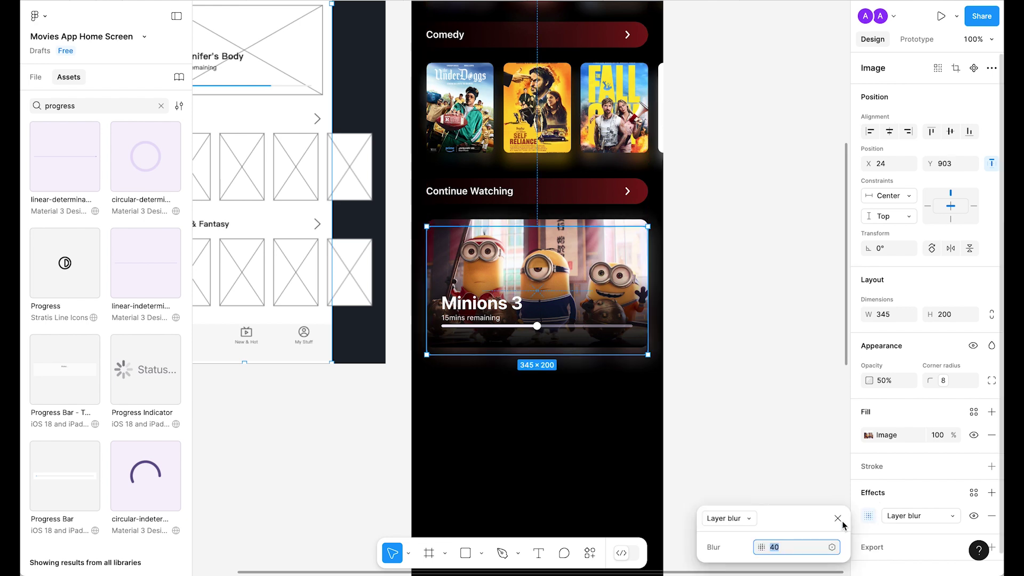
left_click(743, 411)
scroll(589, 356, "up", 3)
left_click(531, 392)
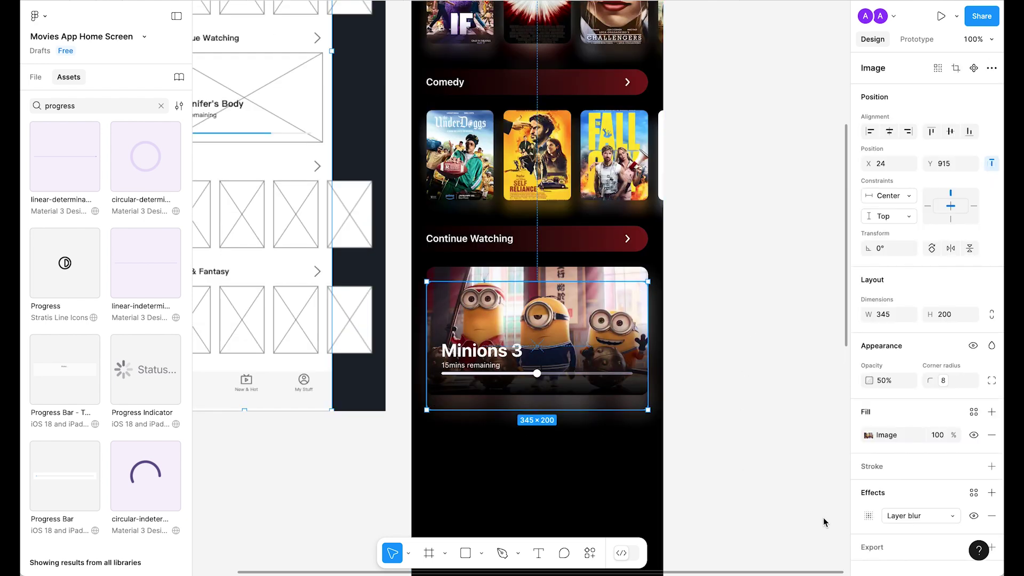
left_click(869, 516)
type("50")
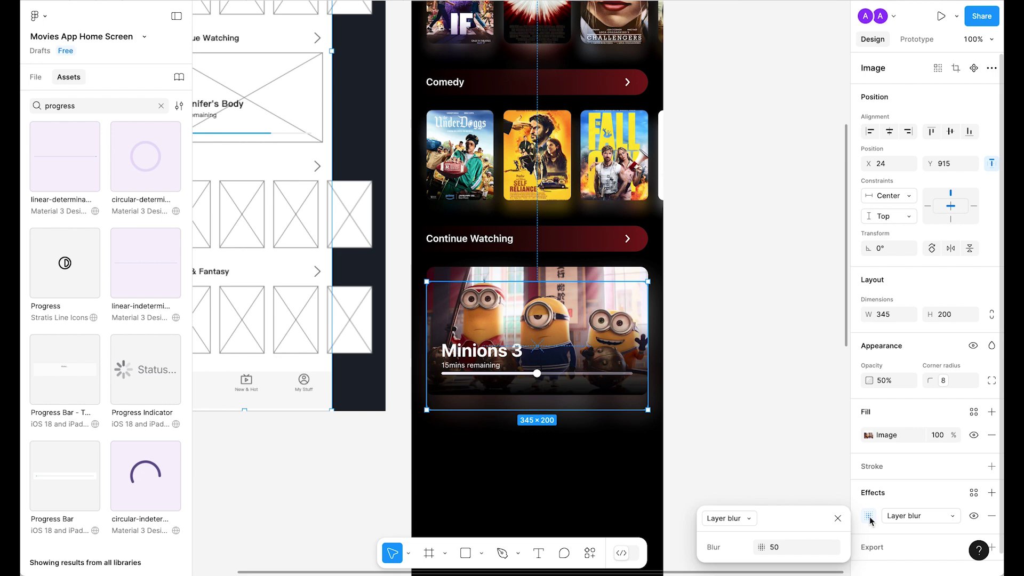
left_click(709, 334)
Copy the Continue Watching heading bar below the Minions card and change its title to "Horror".
scroll(709, 335, "down", 3)
scroll(709, 335, "down", 2)
scroll(354, 290, "up", 2)
scroll(328, 266, "up", 3)
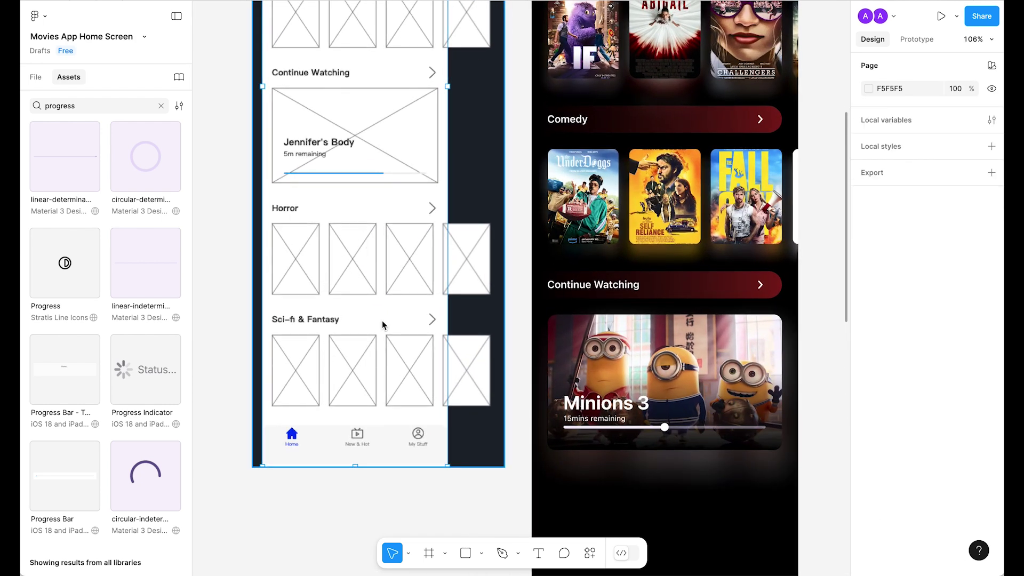
scroll(523, 245, "down", 2)
scroll(522, 244, "right", 2)
left_click(568, 192)
left_click_drag(569, 192, 581, 401)
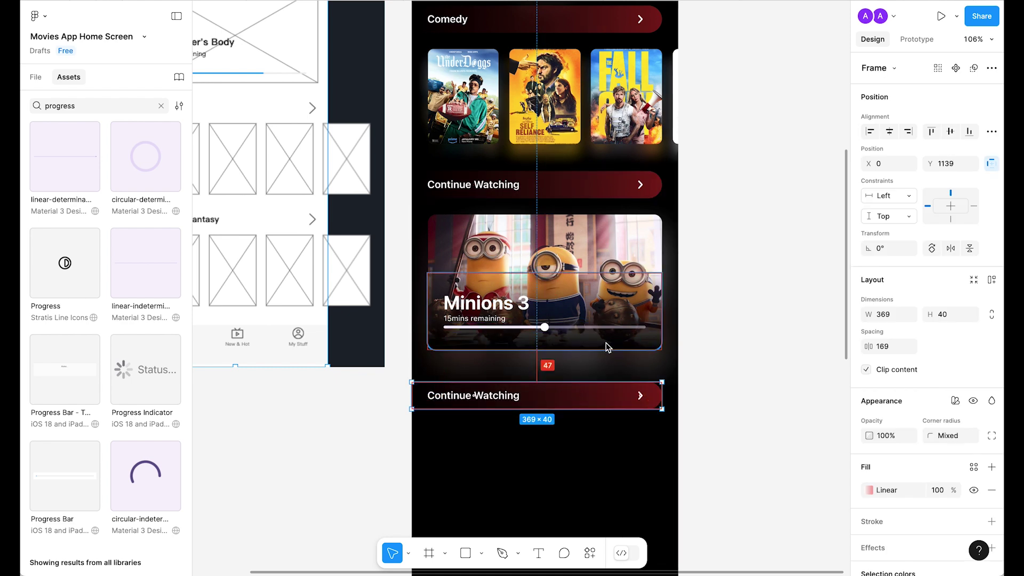
type("Hor")
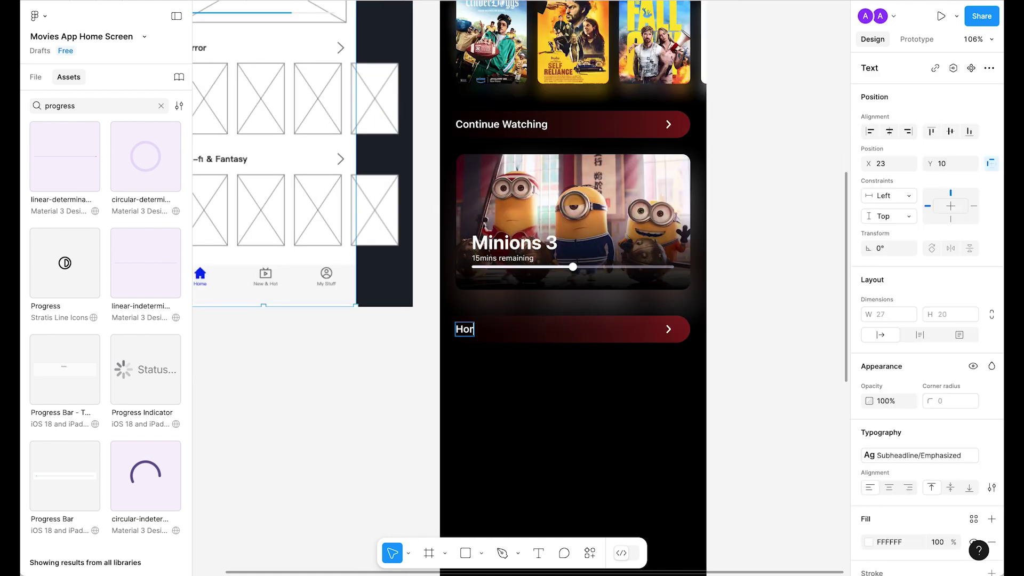
type("ror")
key("Escape")
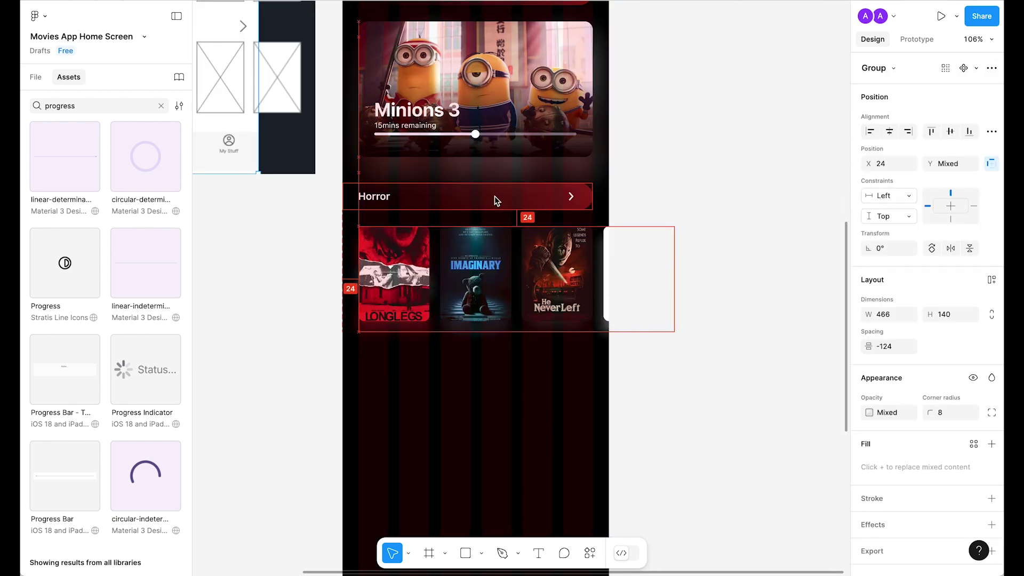
Copy the Horror heading bar below the horror posters, retitle it "Sci-fi & Fantasy" and place the sci-fi poster row starting with T.I.M. under it.
left_click_drag(495, 196, 494, 361)
type("Sci-fi & Fantasy")
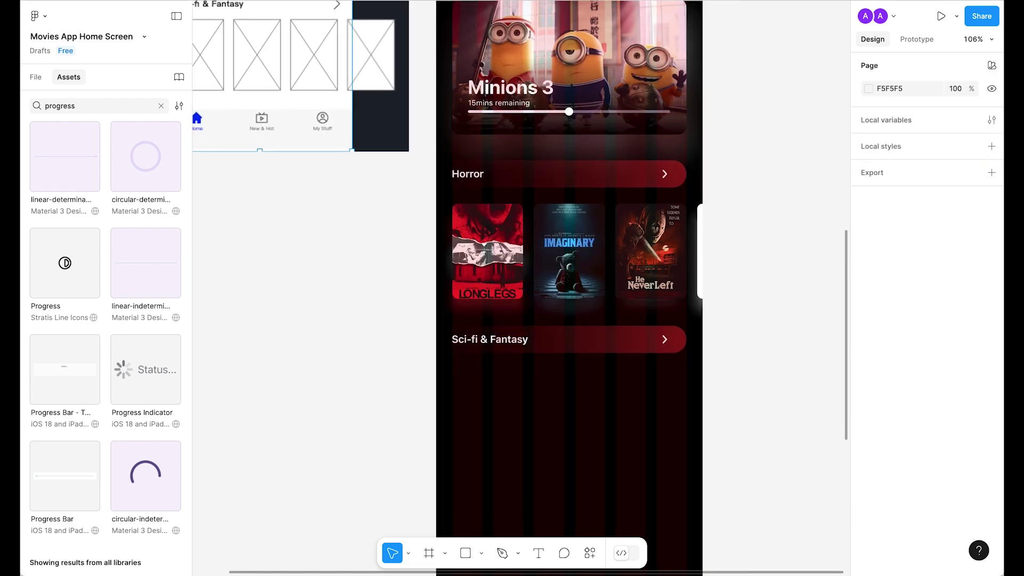
left_click_drag(482, 289, 509, 258)
left_click(556, 425)
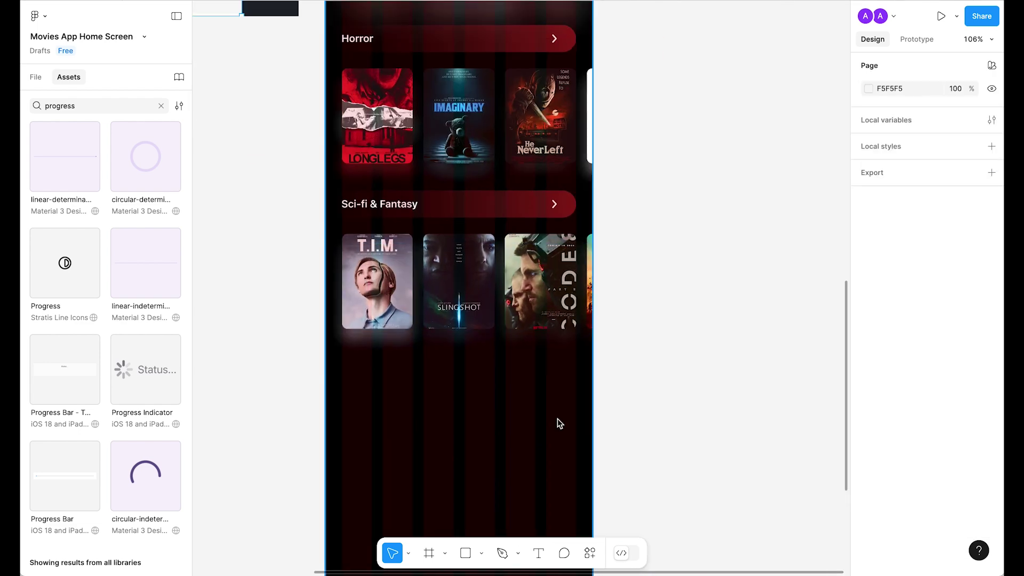
scroll(556, 425, "up", 2)
key("shift+g")
scroll(483, 471, "down", 1)
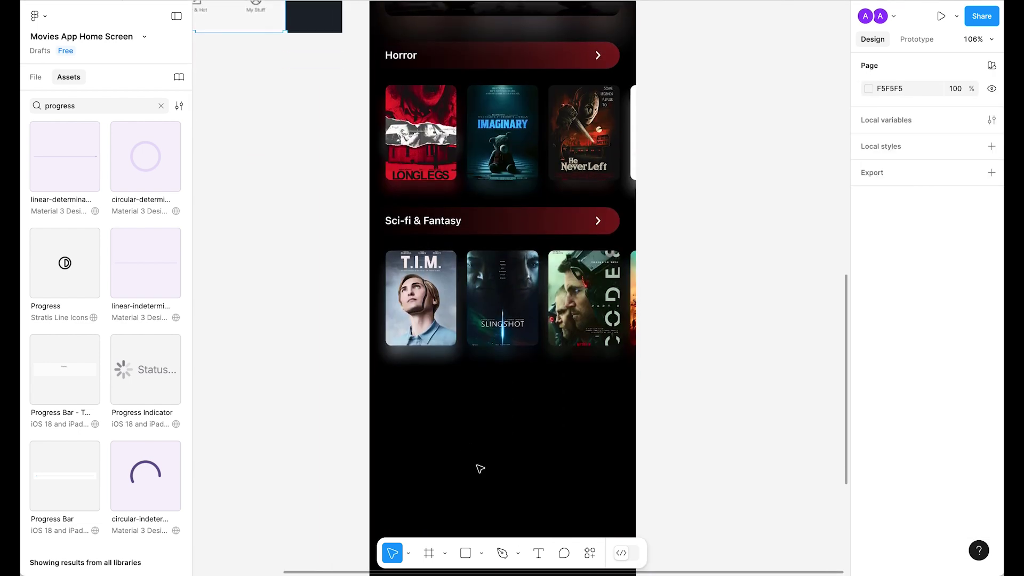
Add a 100 × 100 frame over the lower edge of the T.I.M. poster and fill it with 1D1B20 at 60% opacity.
key("f")
left_click(406, 416)
left_click_drag(405, 416, 449, 384)
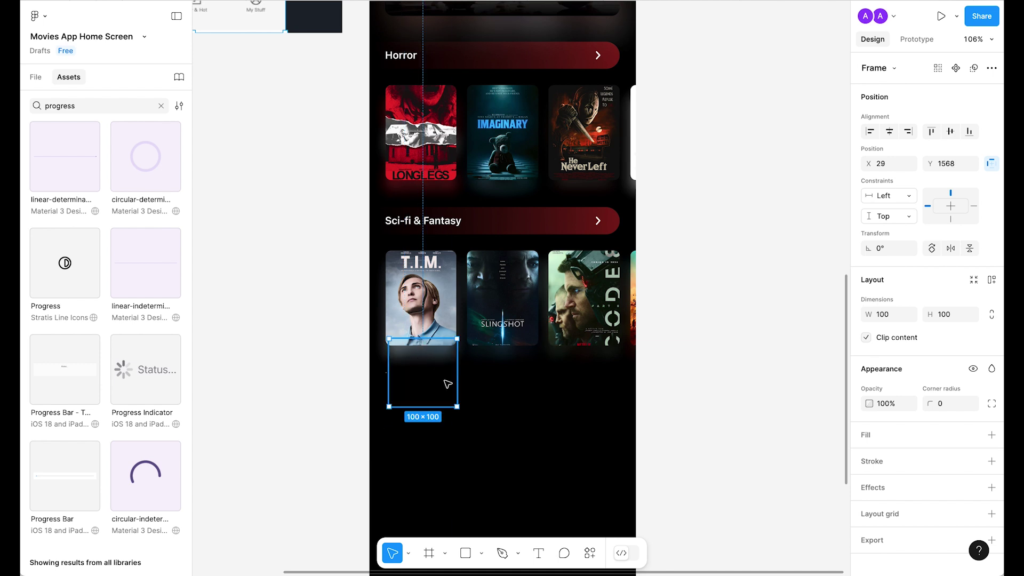
left_click(992, 436)
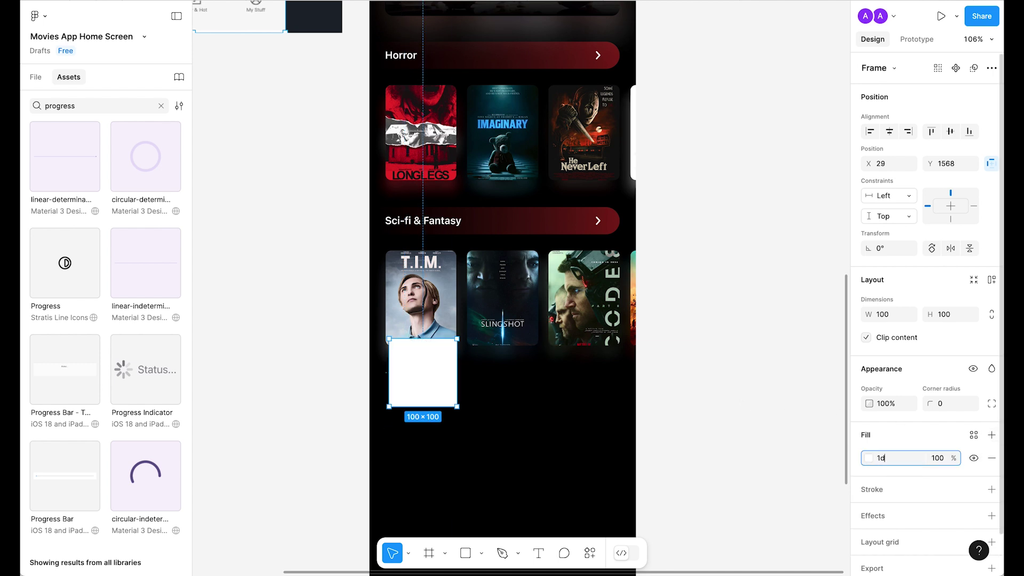
key("Return")
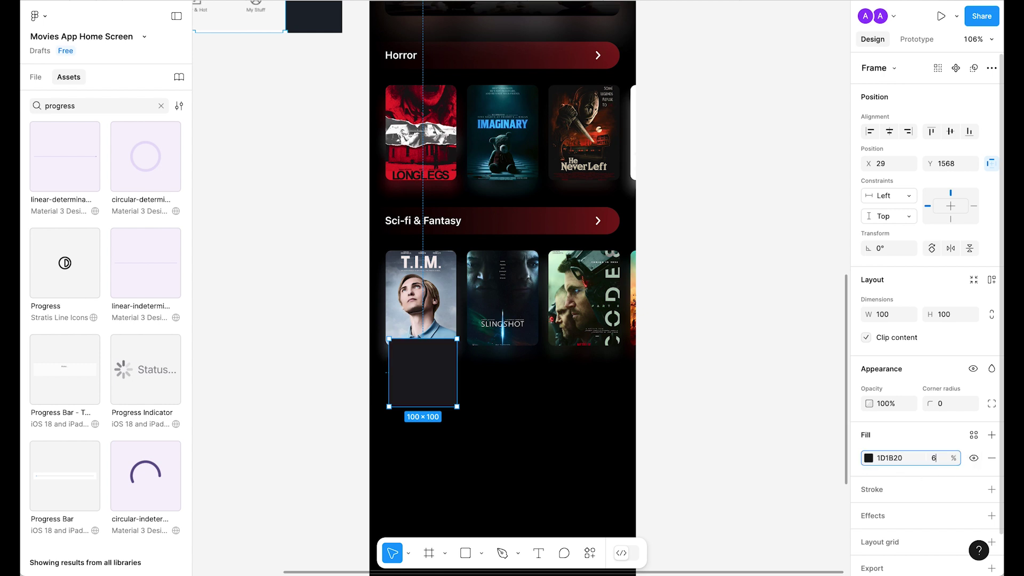
type("0")
key("Return")
Resize the new frame to 392 × 80 so it spans the screen's full width as a bottom bar at X 0, Y 1544.
left_click(947, 315)
type("8")
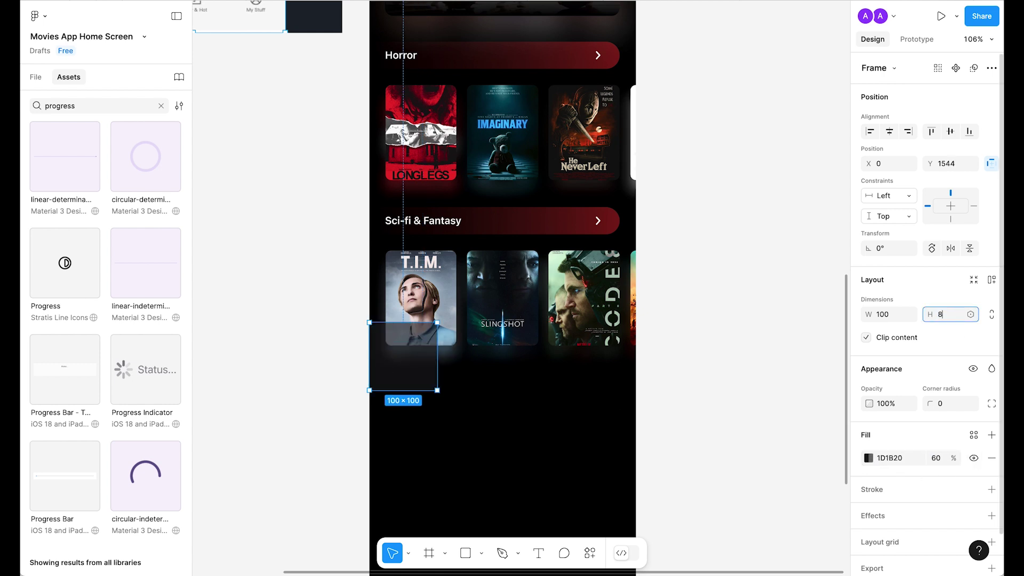
type("0")
key("Return")
left_click_drag(438, 350, 635, 347)
left_click(585, 361)
left_click(586, 361)
Add a background blur effect of 20 to the bottom bar frame.
scroll(992, 469, "down", 2)
left_click(995, 480)
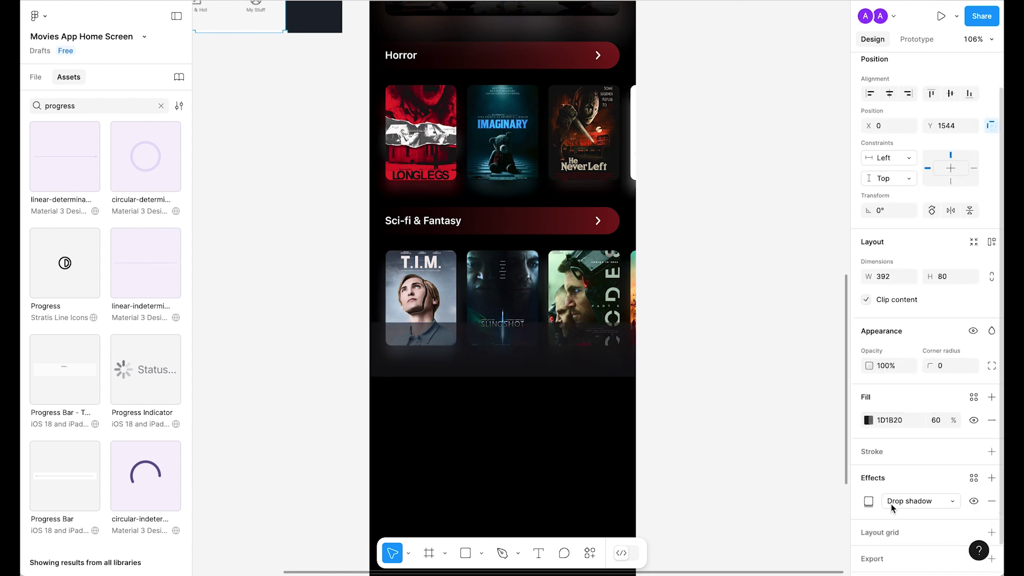
left_click(908, 501)
left_click(910, 515)
left_click(907, 538)
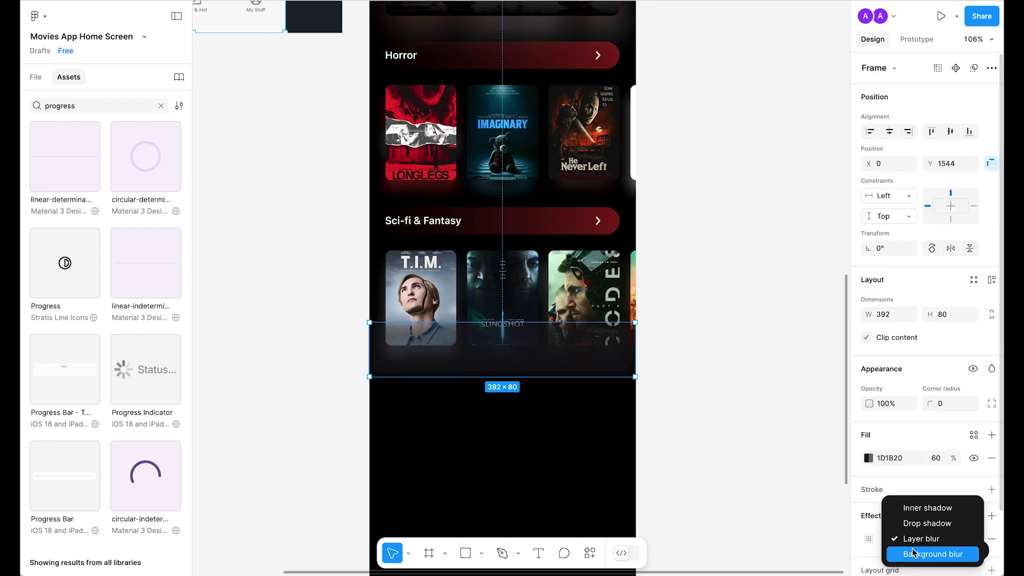
left_click(937, 553)
left_click(868, 539)
left_click(821, 490)
left_click(786, 326)
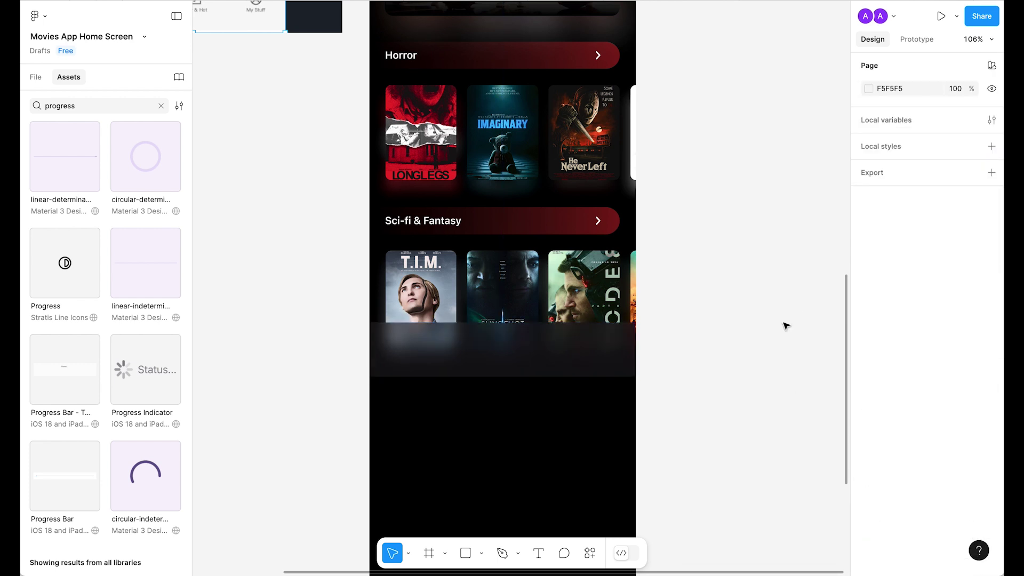
Set the bottom bar's fill opacity to 80%.
scroll(786, 326, "down", 2)
left_click(535, 352)
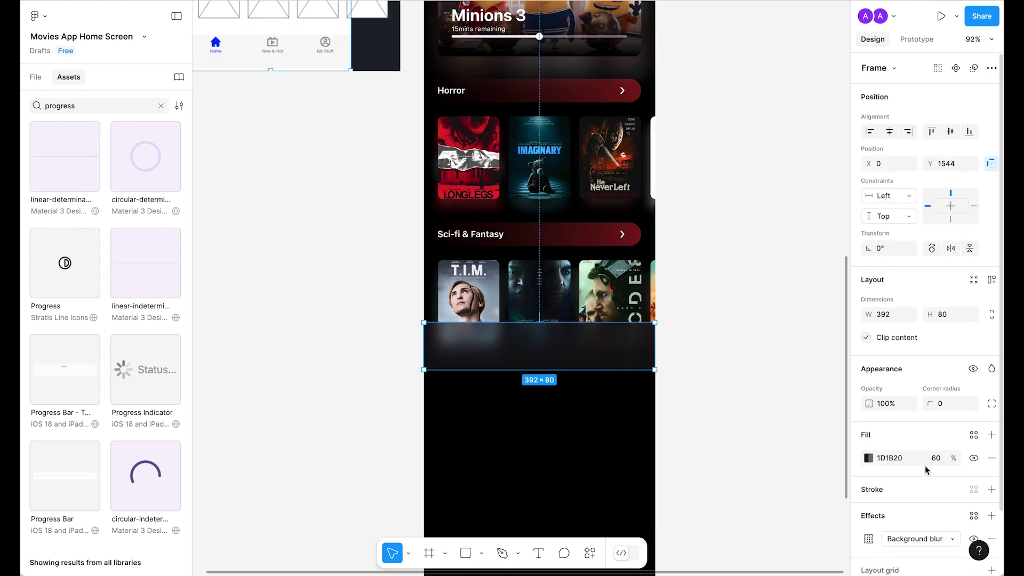
left_click(936, 458)
key("shift+Up")
key("shift+Up")
key("shift+Up")
key("shift+Up")
key("shift+Up")
type("80")
Change the bottom bar's fill colour to black 000000.
left_click(874, 459)
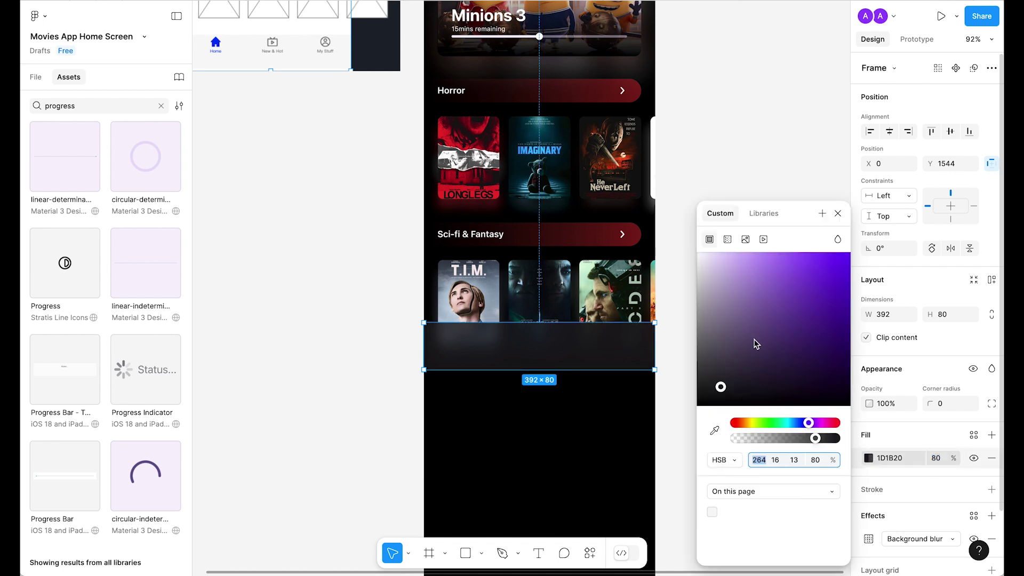
left_click_drag(724, 389, 642, 457)
left_click(838, 213)
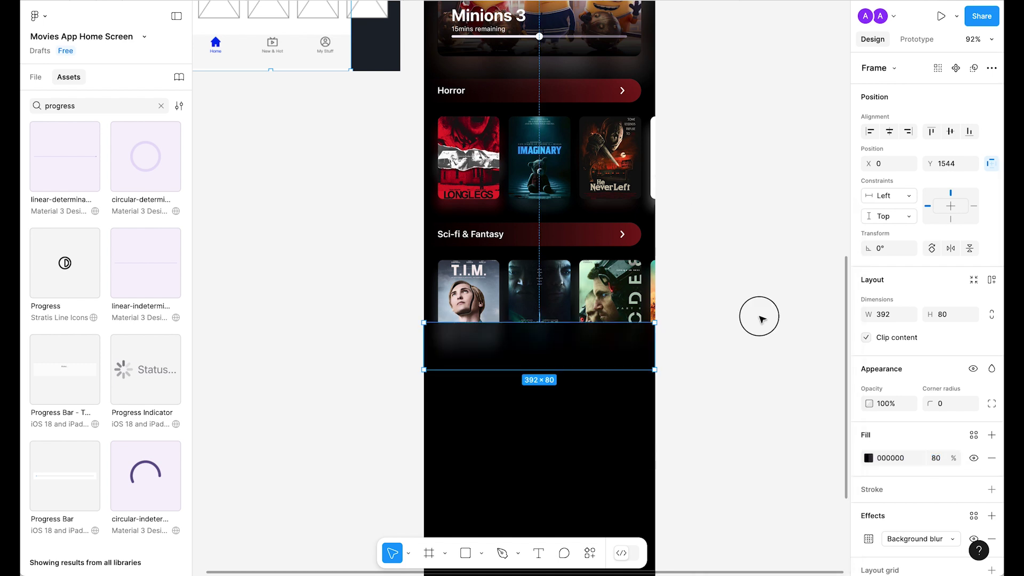
Lower the bottom bar's fill opacity to 60%.
scroll(761, 318, "up", 2, "ctrl")
left_click(937, 458)
key("shift+Down")
key("shift+Down")
left_click(681, 304)
Inspect the background blur settings of the bottom bar.
scroll(682, 304, "left", 2)
left_click(586, 320)
left_click(869, 539)
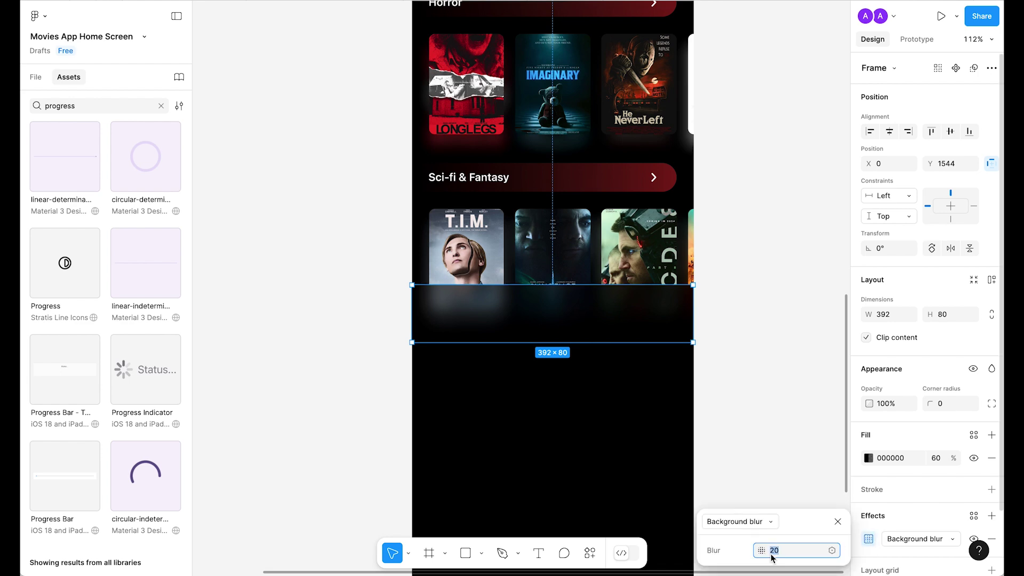
left_click(750, 294)
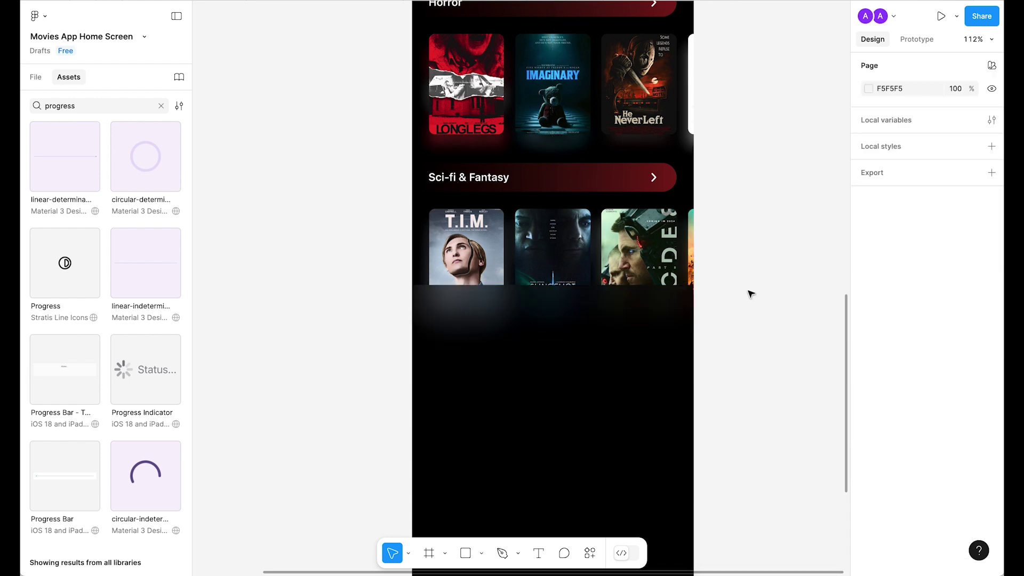
scroll(738, 283, "down", 1)
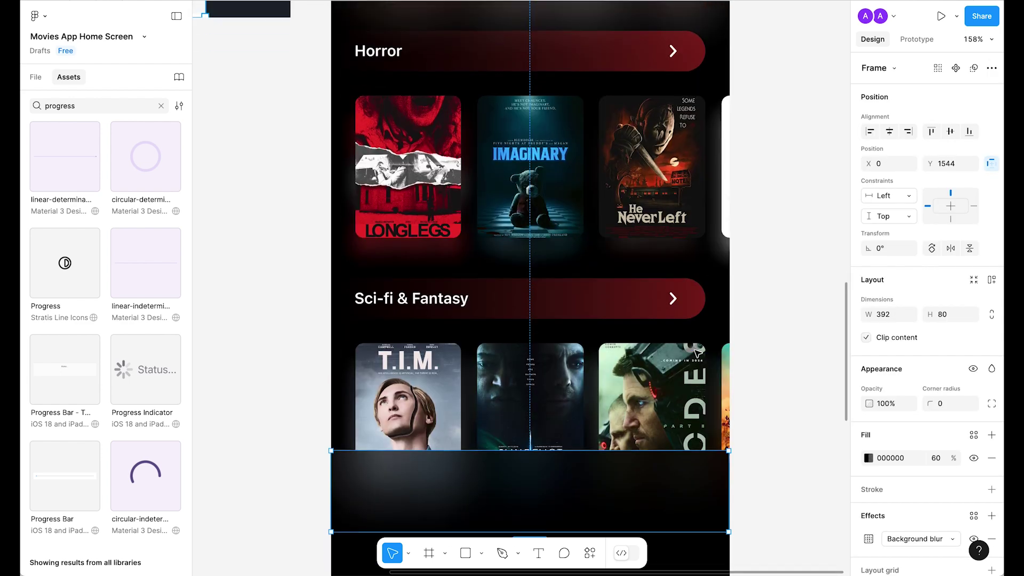
Copy the Sci-fi & Fantasy header's chevron icon into the bottom bar and set its rotation to 0°.
scroll(673, 160, "down", 3)
double_click(674, 162)
key("Escape")
left_click(434, 354)
key("ctrl+v")
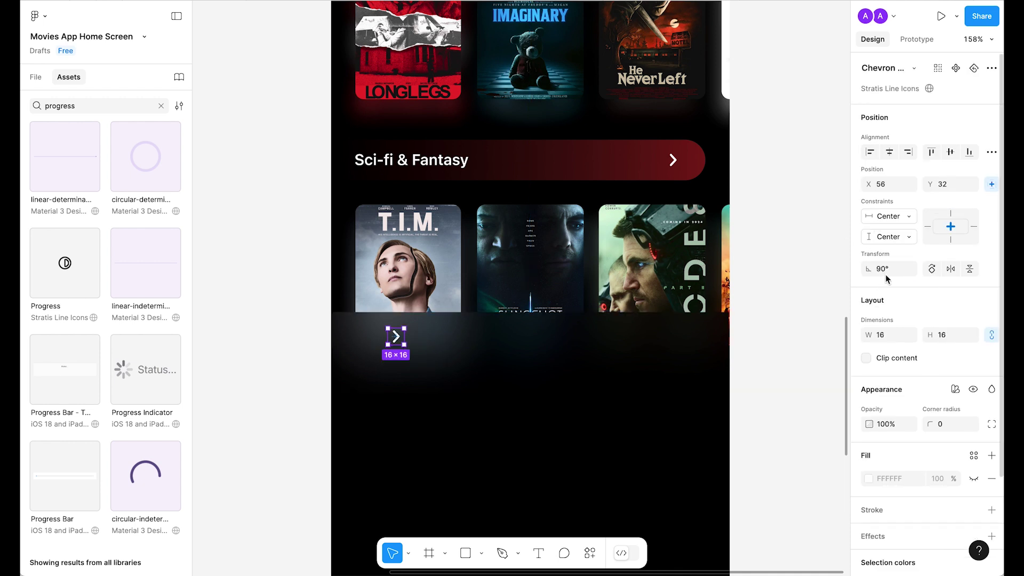
Add a centre-aligned "Home" text label beneath the chevron icon, using the Caption2/Regular text style.
key("t")
left_click(385, 375)
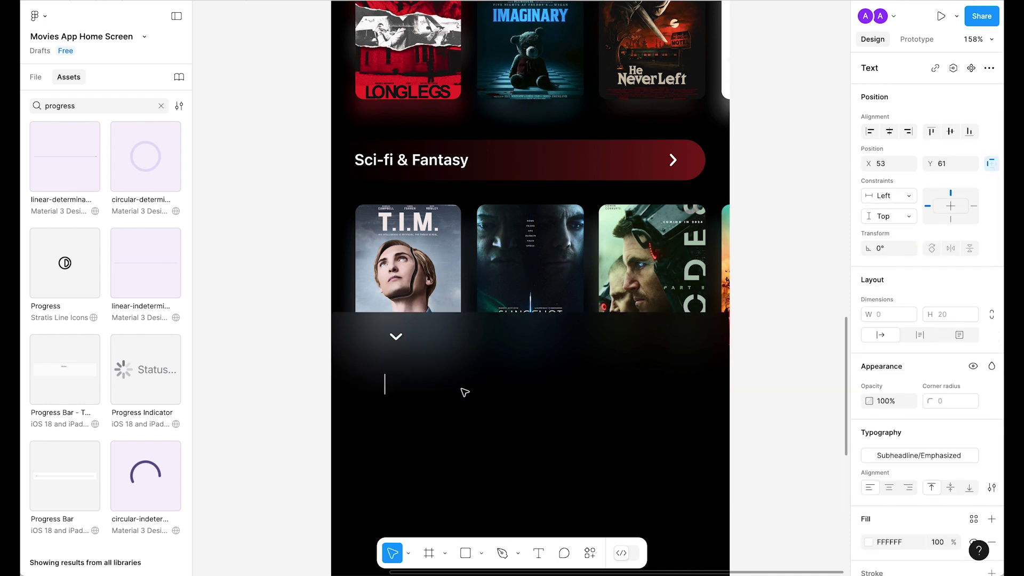
key("Escape")
left_click(889, 488)
left_click(923, 454)
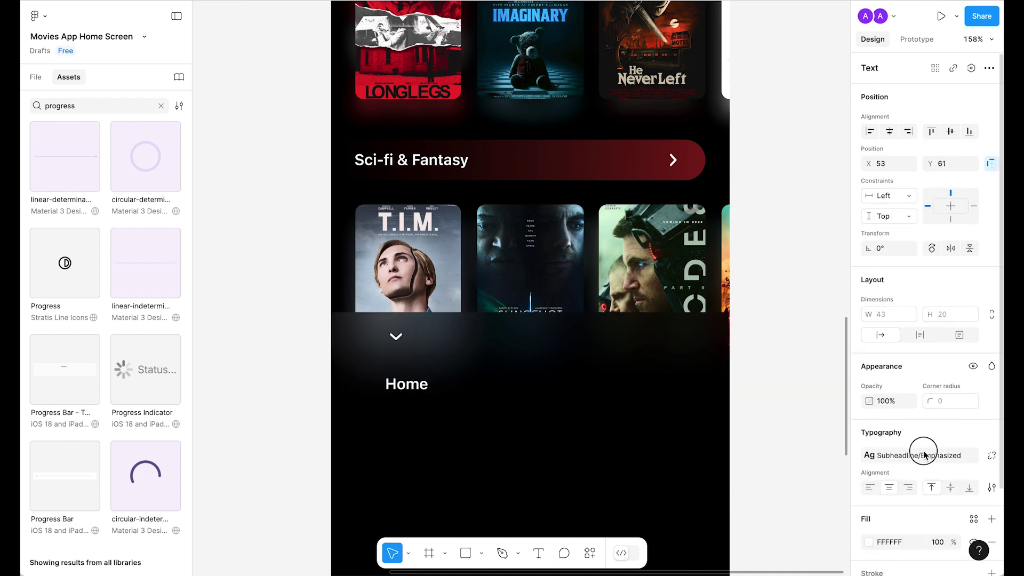
scroll(927, 464, "down", 5)
left_click(933, 504)
Place the Home label under the chevron icon, starting 16 below the bar's upper edge, and resize the icon to 24 × 24.
left_click_drag(406, 380, 396, 341)
left_click(396, 341, "shift")
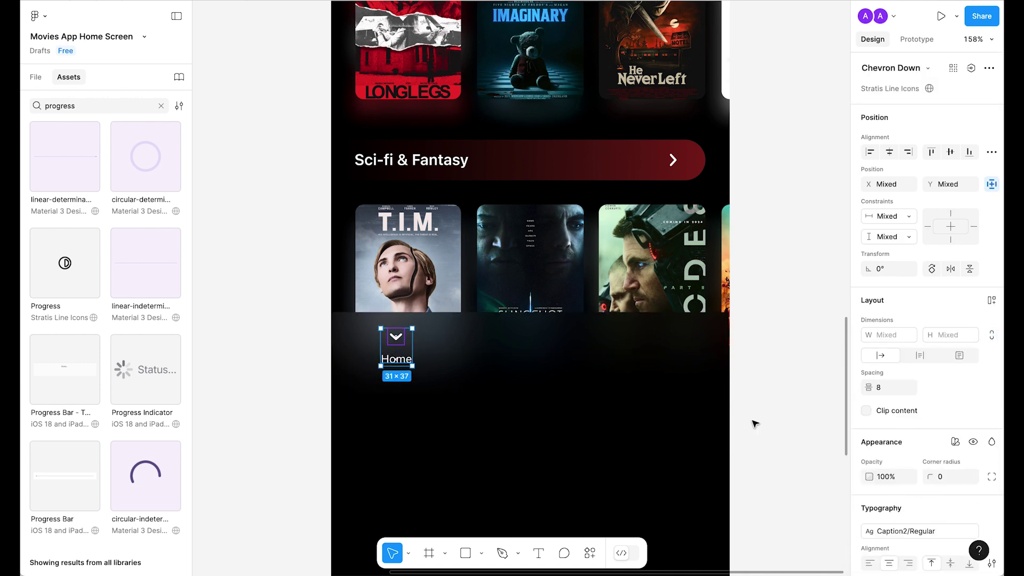
key("alt")
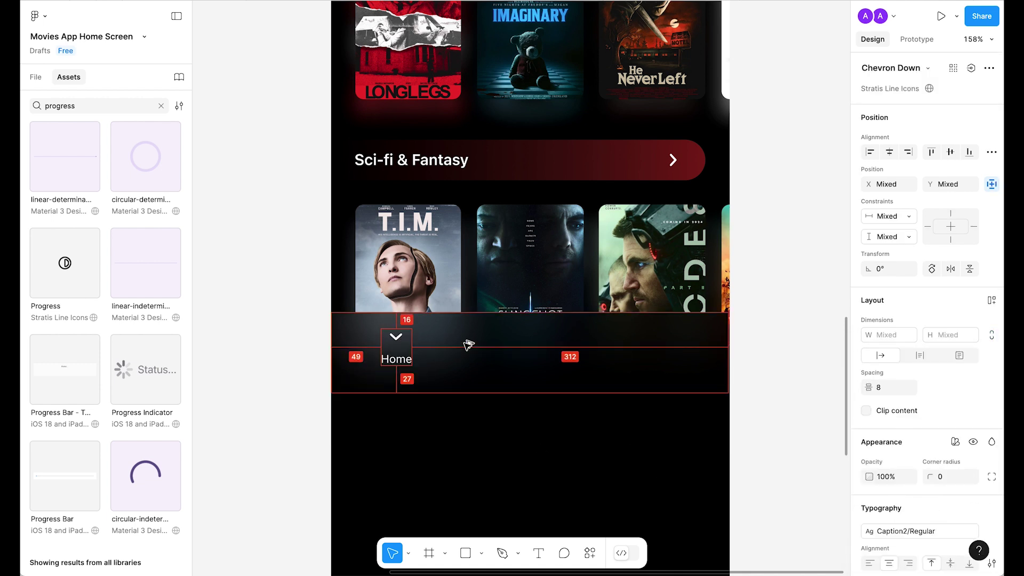
left_click(468, 345)
double_click(395, 337)
left_click(955, 337)
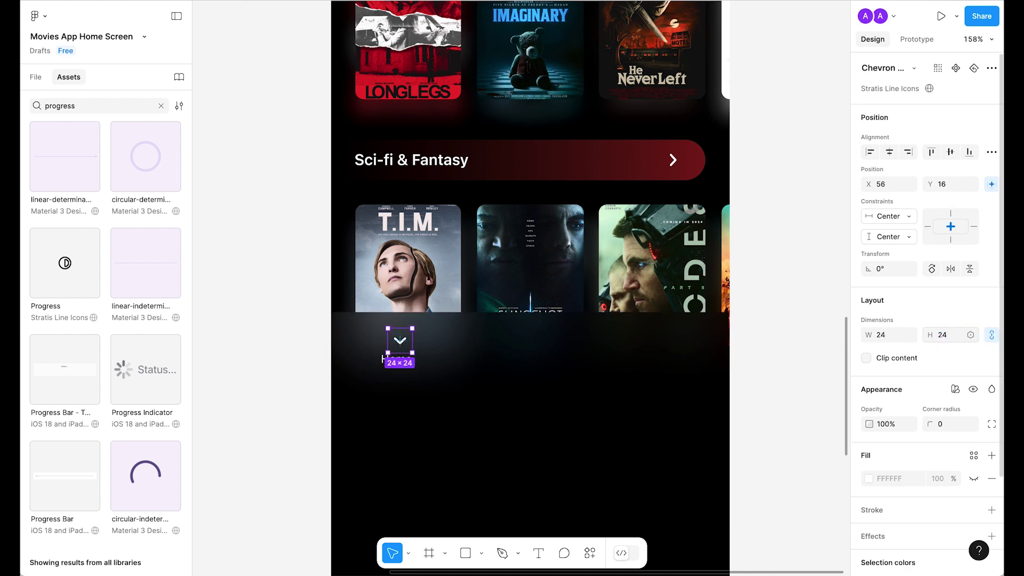
Show the layout grids, widen the Home label to 103 and centre the chevron icon above it with a spacing of 4.
key("shift+g")
left_click_drag(407, 358, 358, 367)
left_click_drag(421, 361, 460, 361)
left_click(398, 338, "shift")
left_click(889, 152)
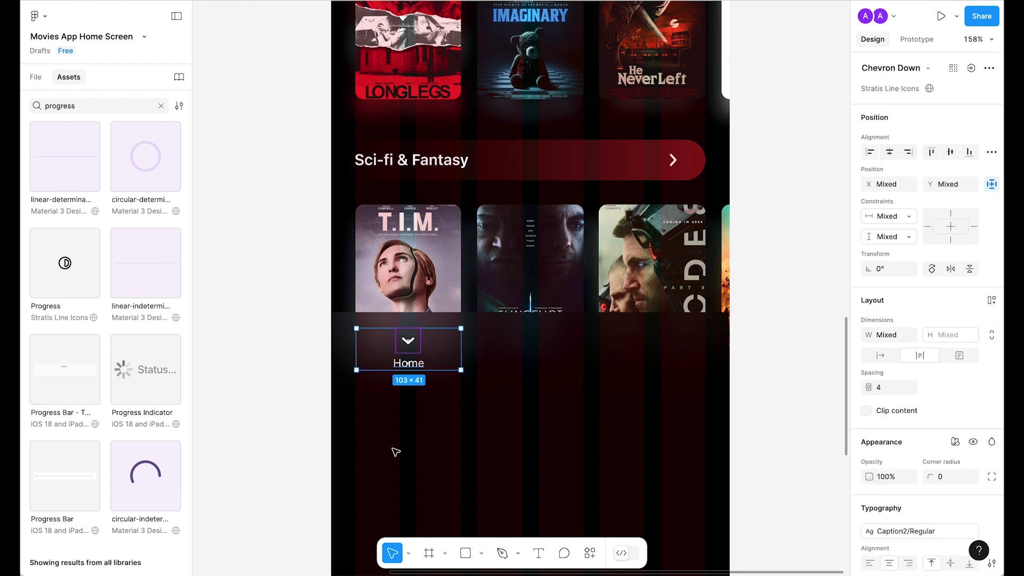
Wrap the icon and Home label in an auto layout frame and duplicate it twice across the bar with 16 gaps.
key("shift+a")
left_click_drag(427, 370, 530, 368)
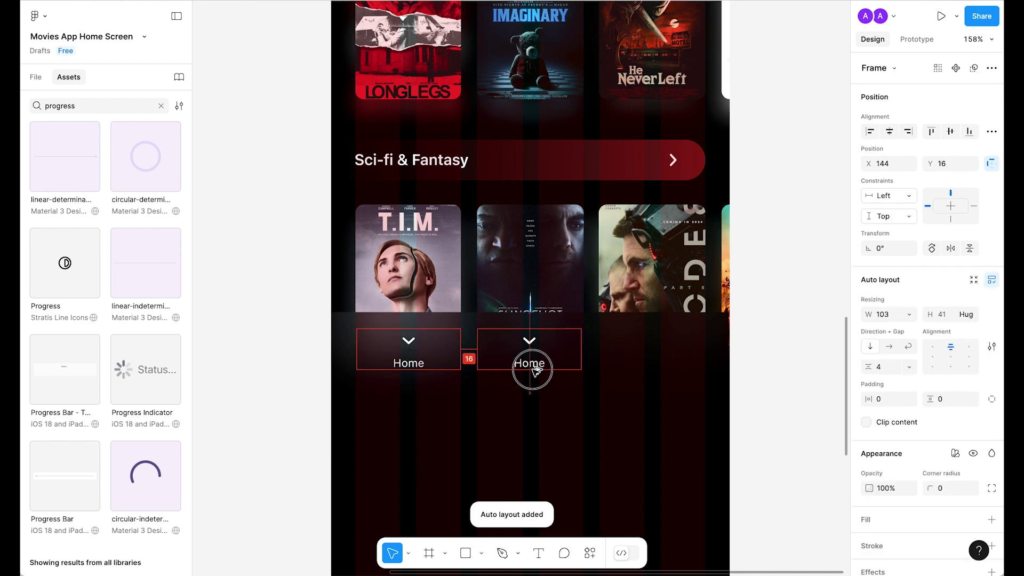
key("super+d")
left_click(679, 489)
Swap the first tab's chevron for a home icon from Stratis Line Icons and colour it red.
left_click_drag(203, 544, 469, 556)
scroll(493, 305, "up", 5)
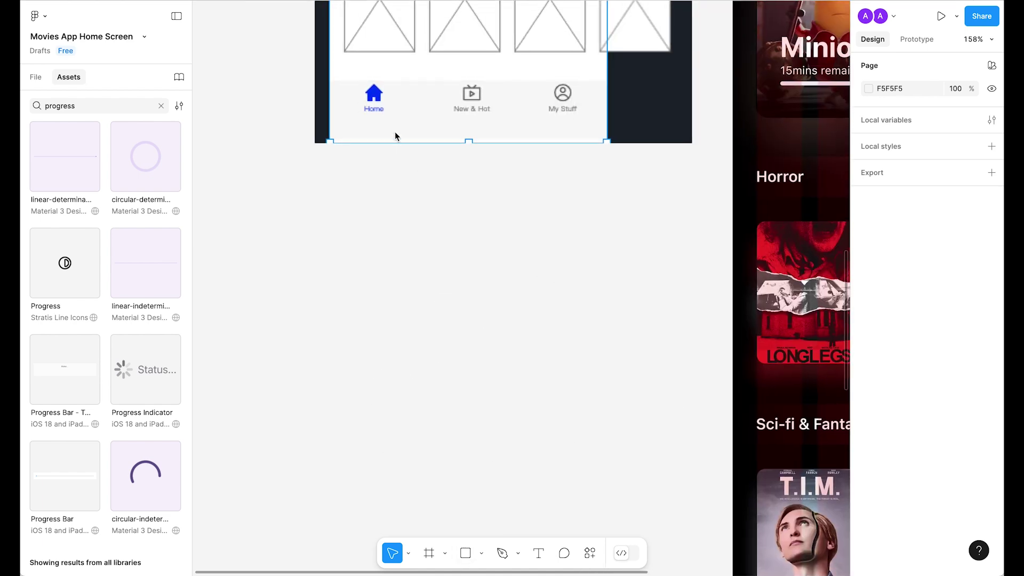
scroll(325, 289, "down", 5)
scroll(324, 288, "right", 7)
left_click(423, 315)
double_click(424, 316)
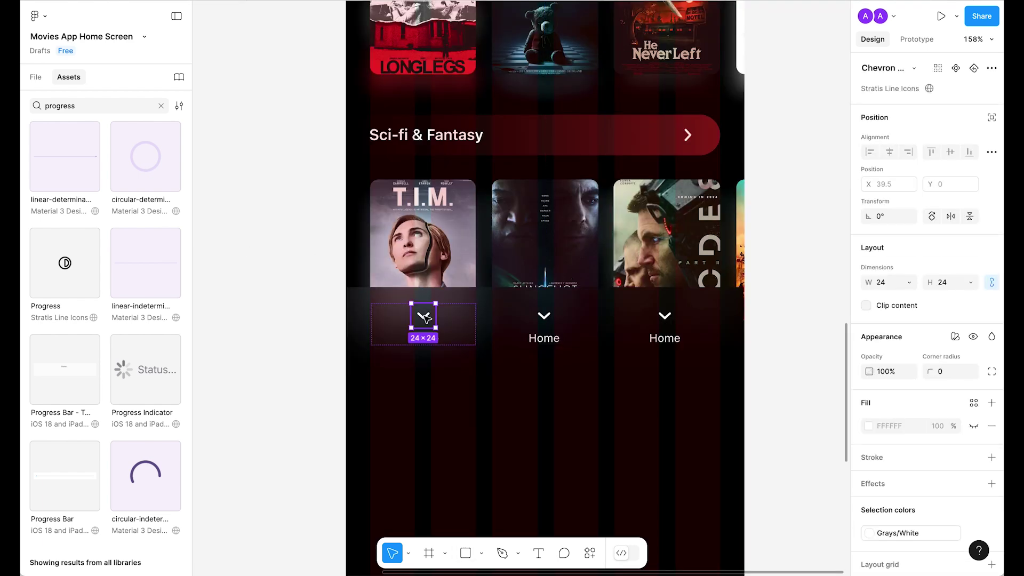
left_click(896, 72)
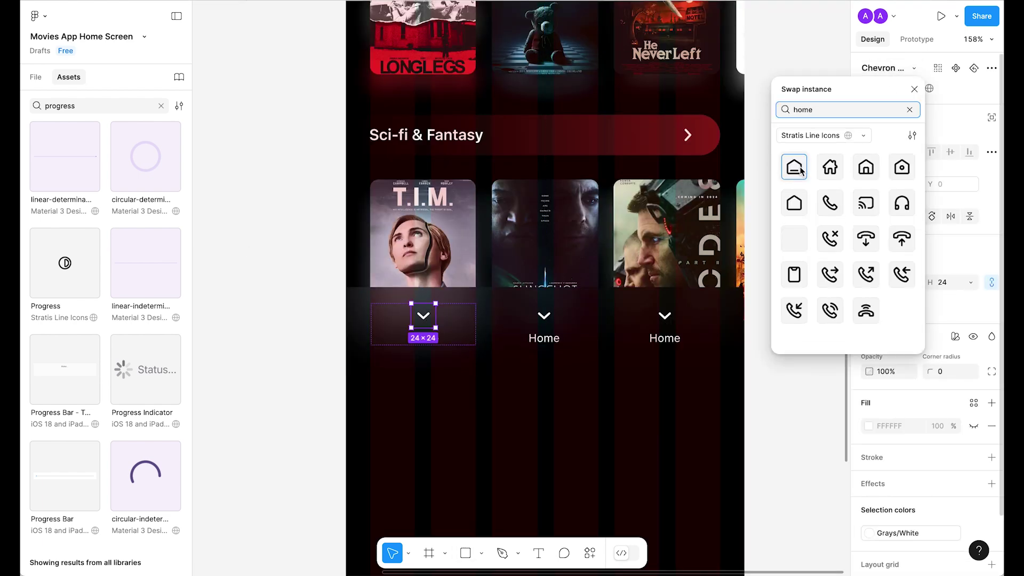
left_click(794, 167)
left_click(973, 533)
type("red")
left_click(737, 425)
Swap the middle tab's chevron for a white TV icon and change its label to "New & Hot".
double_click(544, 315)
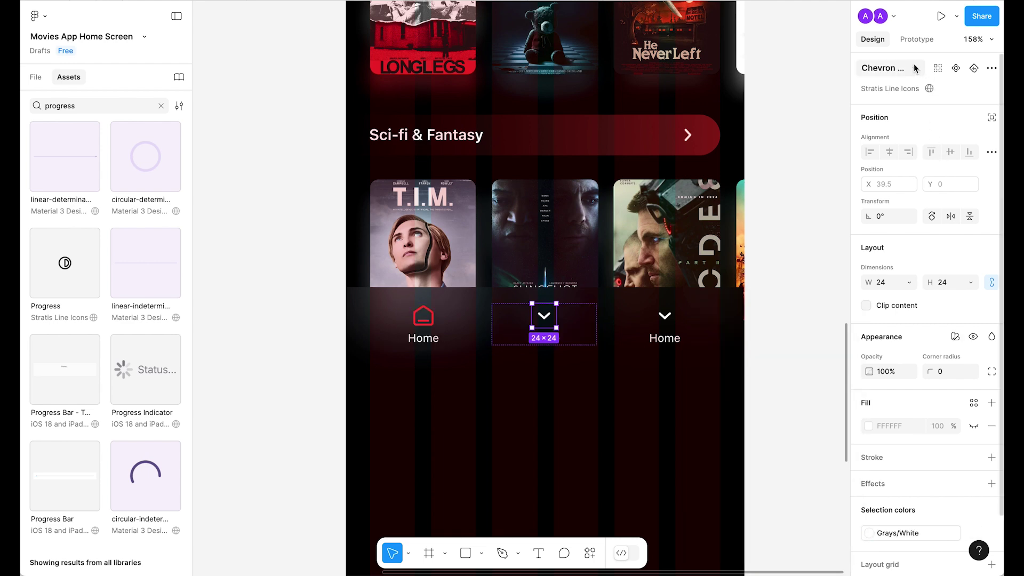
left_click(902, 67)
type("tv")
left_click(796, 166)
left_click(974, 533)
type("white")
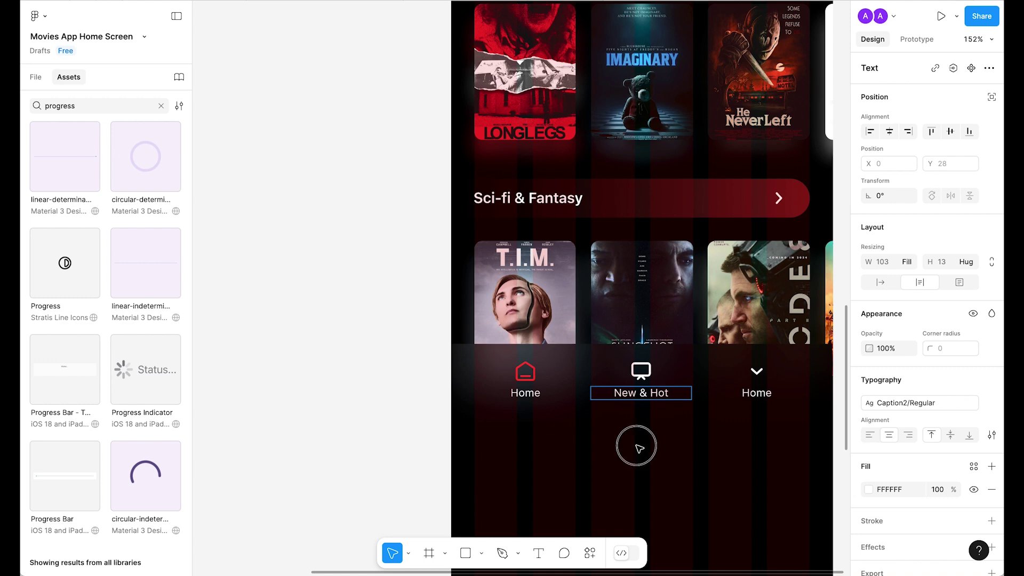
Change the third tab's label to "Profile" and swap its chevron for a white circled user icon.
double_click(757, 393)
type("Pro")
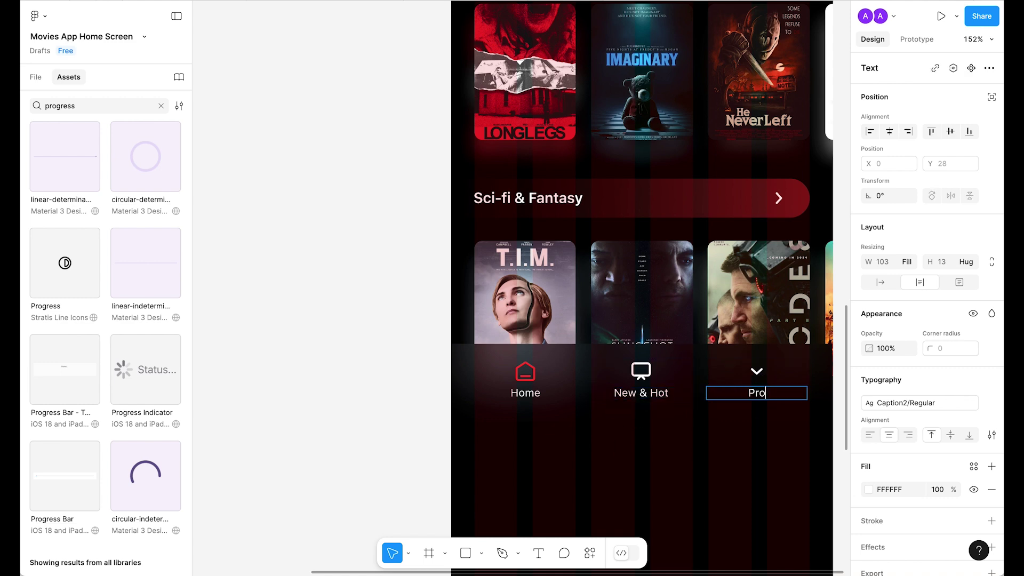
type("file")
left_click(745, 409)
double_click(757, 371)
left_click(890, 67)
type("user")
left_click(832, 204)
left_click(974, 533)
left_click(742, 374)
left_click(749, 458)
Set the opacity of the New & Hot and Profile tabs to 50%.
left_click_drag(748, 458, 659, 430)
double_click(563, 361)
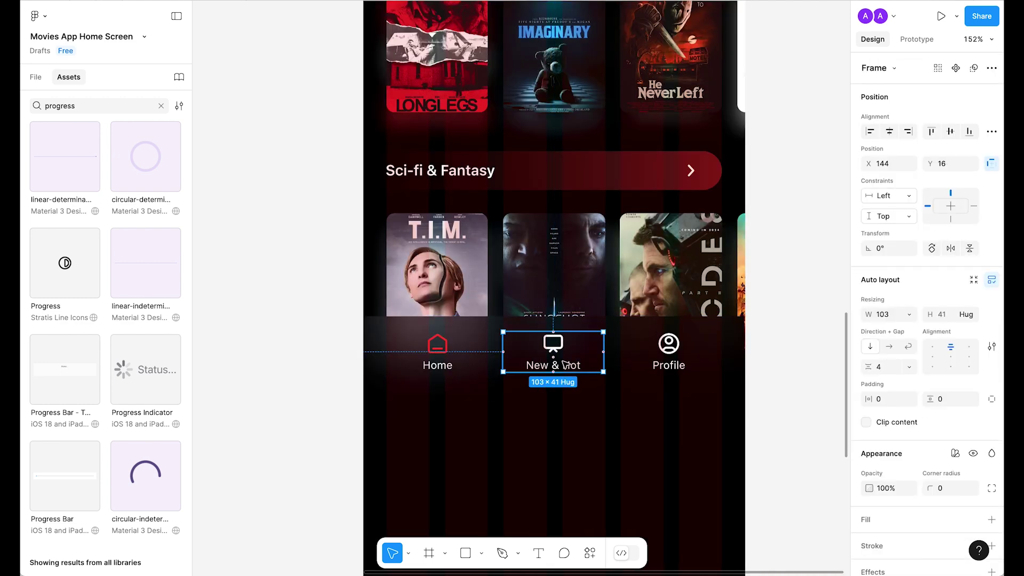
key("5")
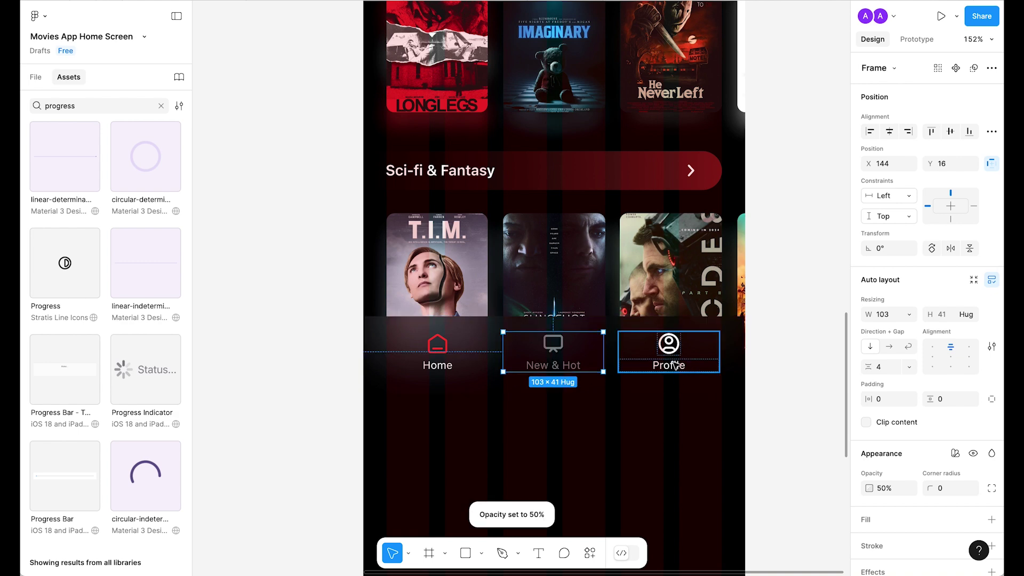
left_click(669, 353)
key("5")
left_click(653, 502)
Hide the layout grids on the home screen design.
scroll(614, 456, "down", 3)
left_click(560, 408)
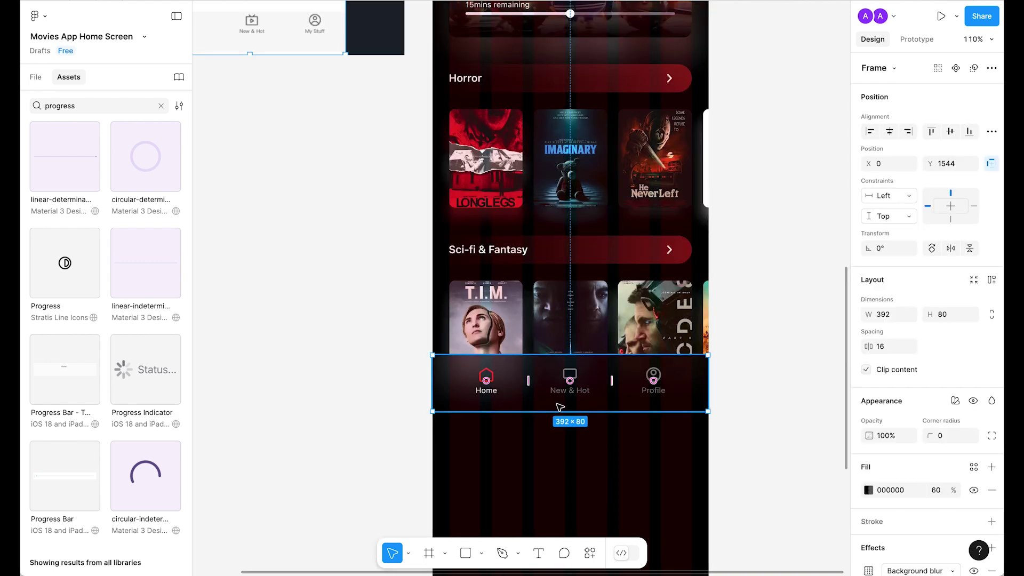
key("shift+g")
left_click(623, 465)
scroll(621, 460, "down", 3)
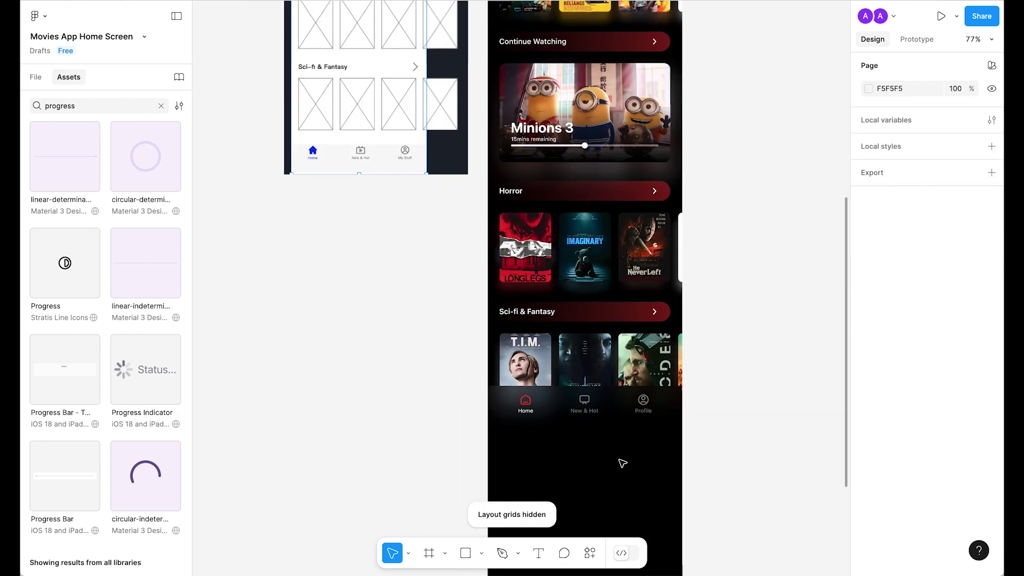
Shorten the home screen frame to a height of 1624 so it ends at the bottom bar's lower edge.
left_click(592, 474, "super")
scroll(593, 473, "down", 5)
left_click_drag(581, 457, 576, 162)
left_click(650, 255)
scroll(650, 254, "up", 10)
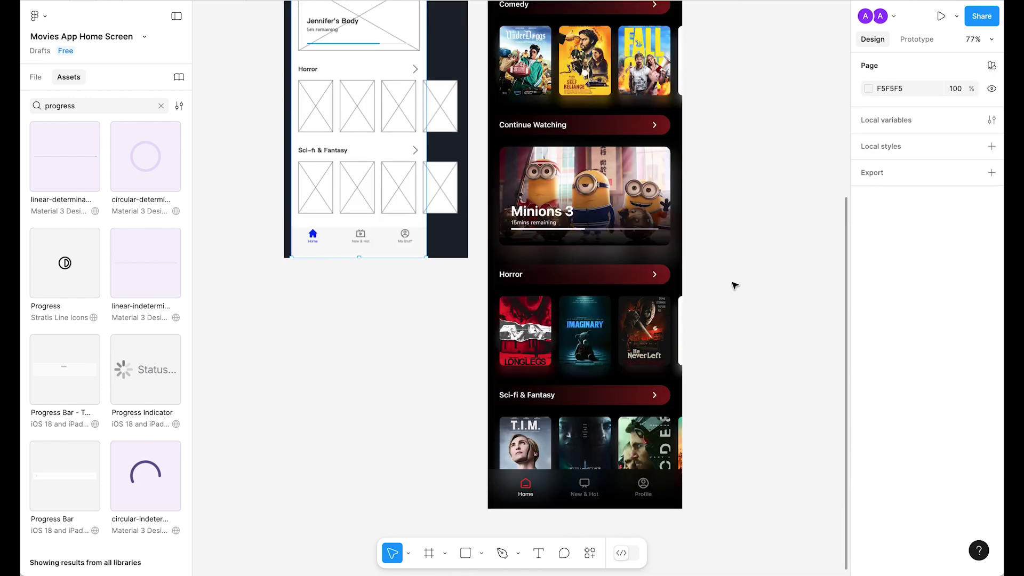
Select the Movies App Home Screen frame and present it as a prototype.
scroll(751, 143, "up", 3)
left_click_drag(708, 165, 765, 196)
left_click(485, 71)
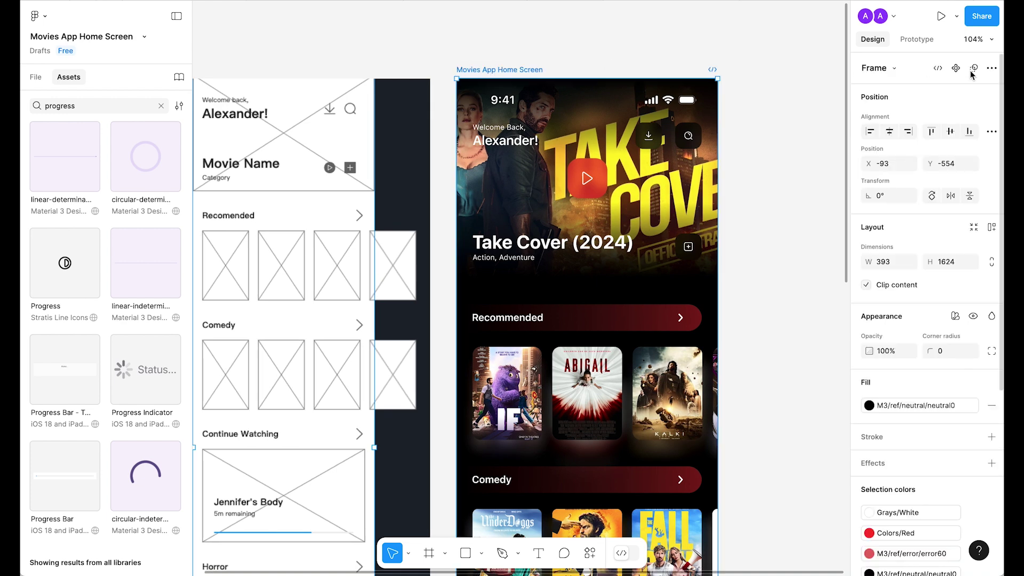
left_click(956, 16)
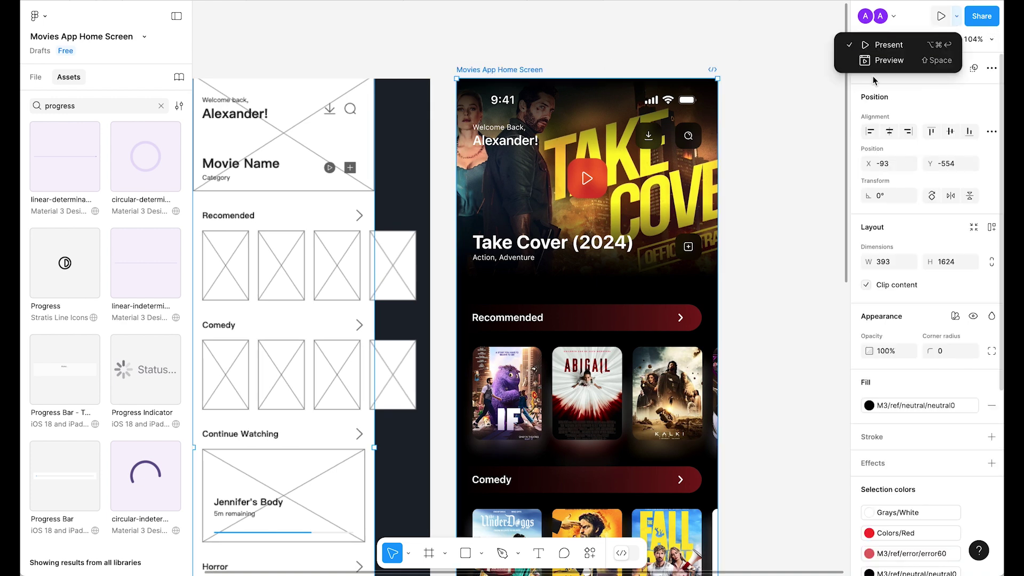
left_click(889, 45)
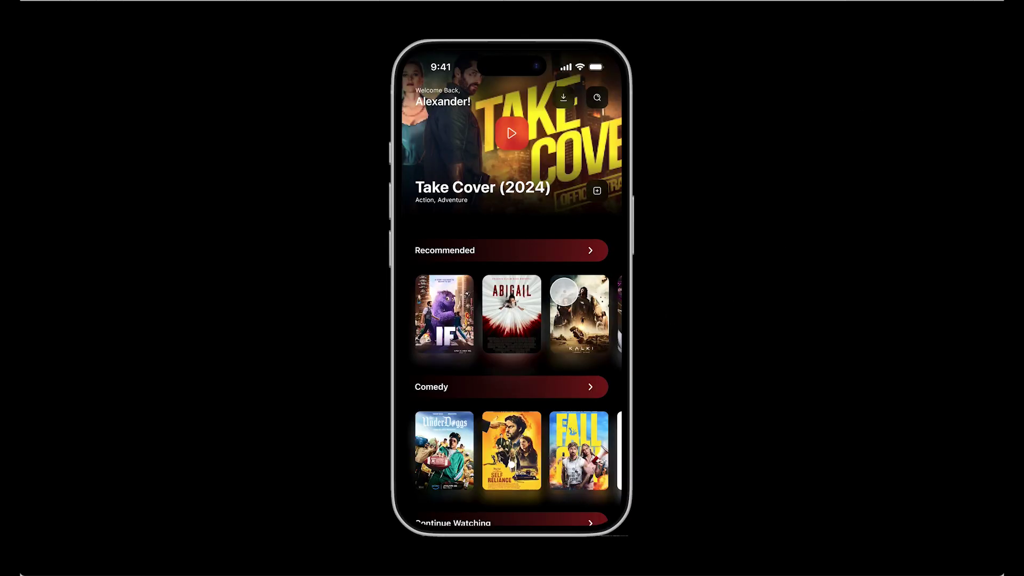
Review the presented home screen from the Take Cover banner down to the Sci-fi & Fantasy section and back up.
scroll(564, 292, "down", 8)
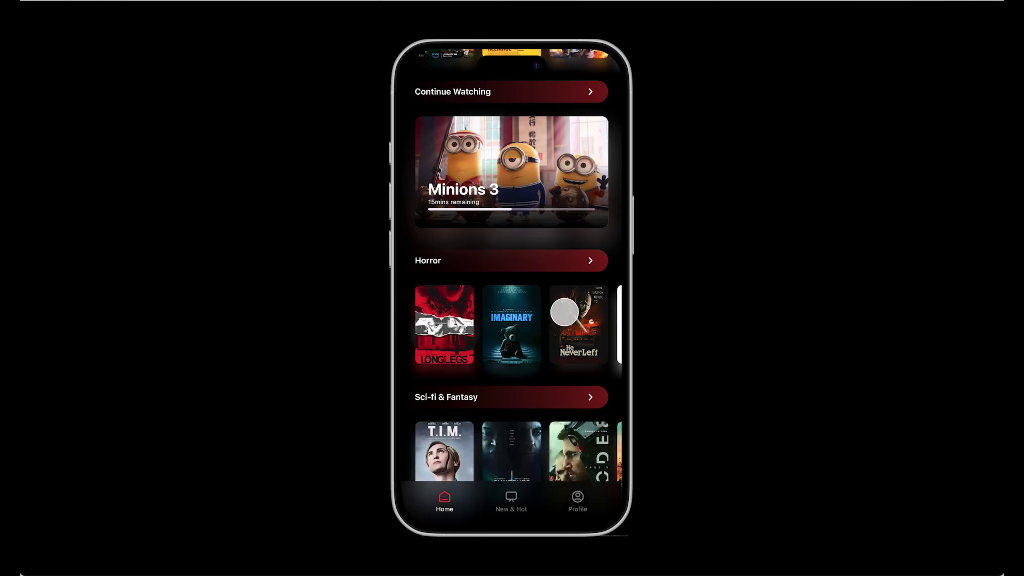
scroll(564, 316, "up", 10)
scroll(588, 352, "down", 5)
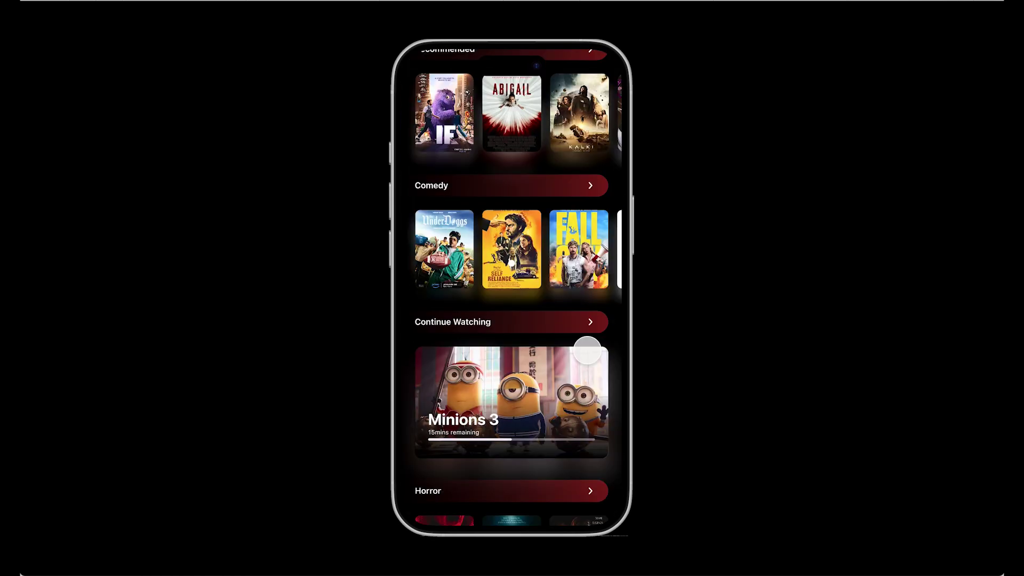
scroll(564, 326, "down", 3)
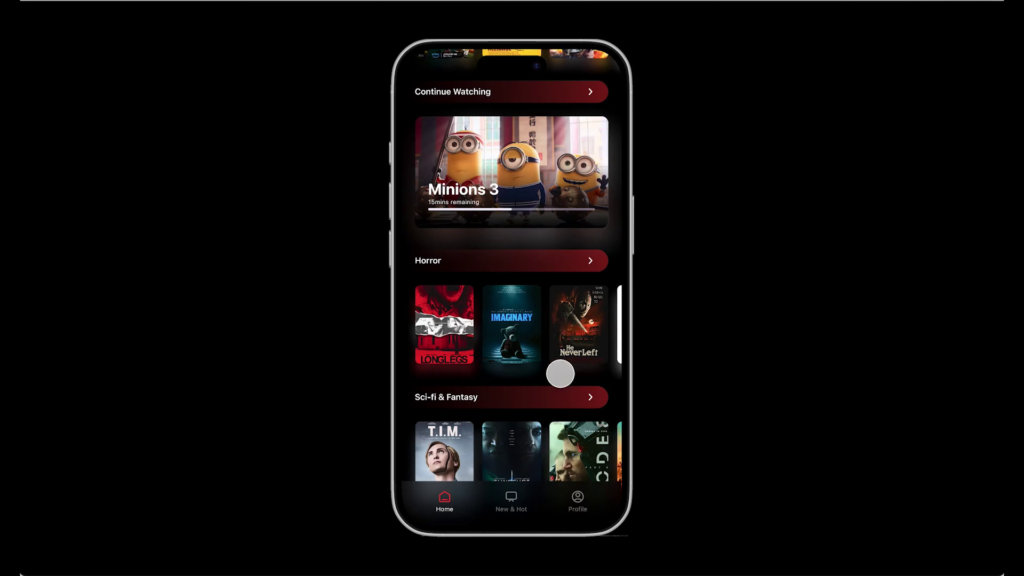
scroll(561, 372, "up", 8)
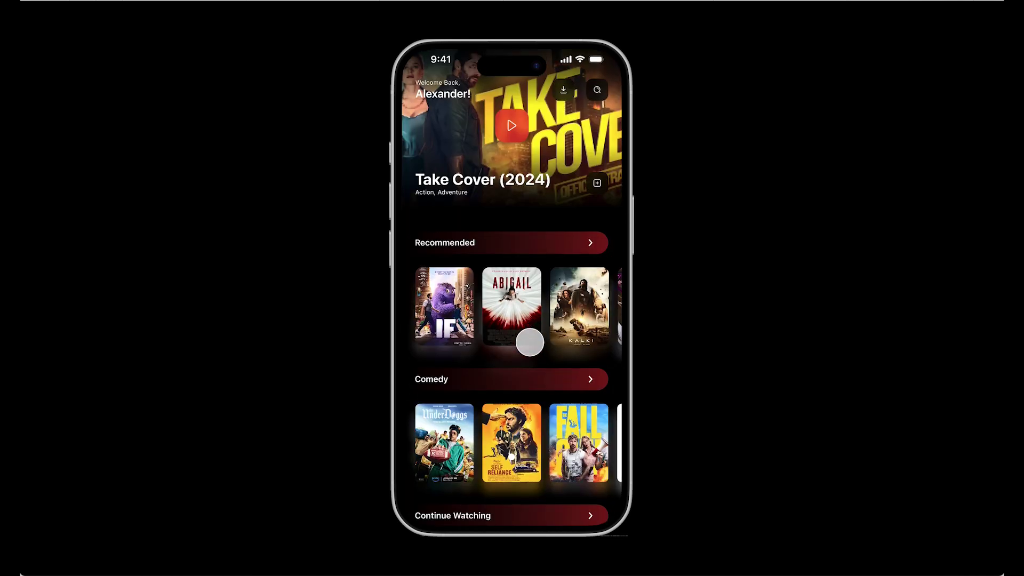